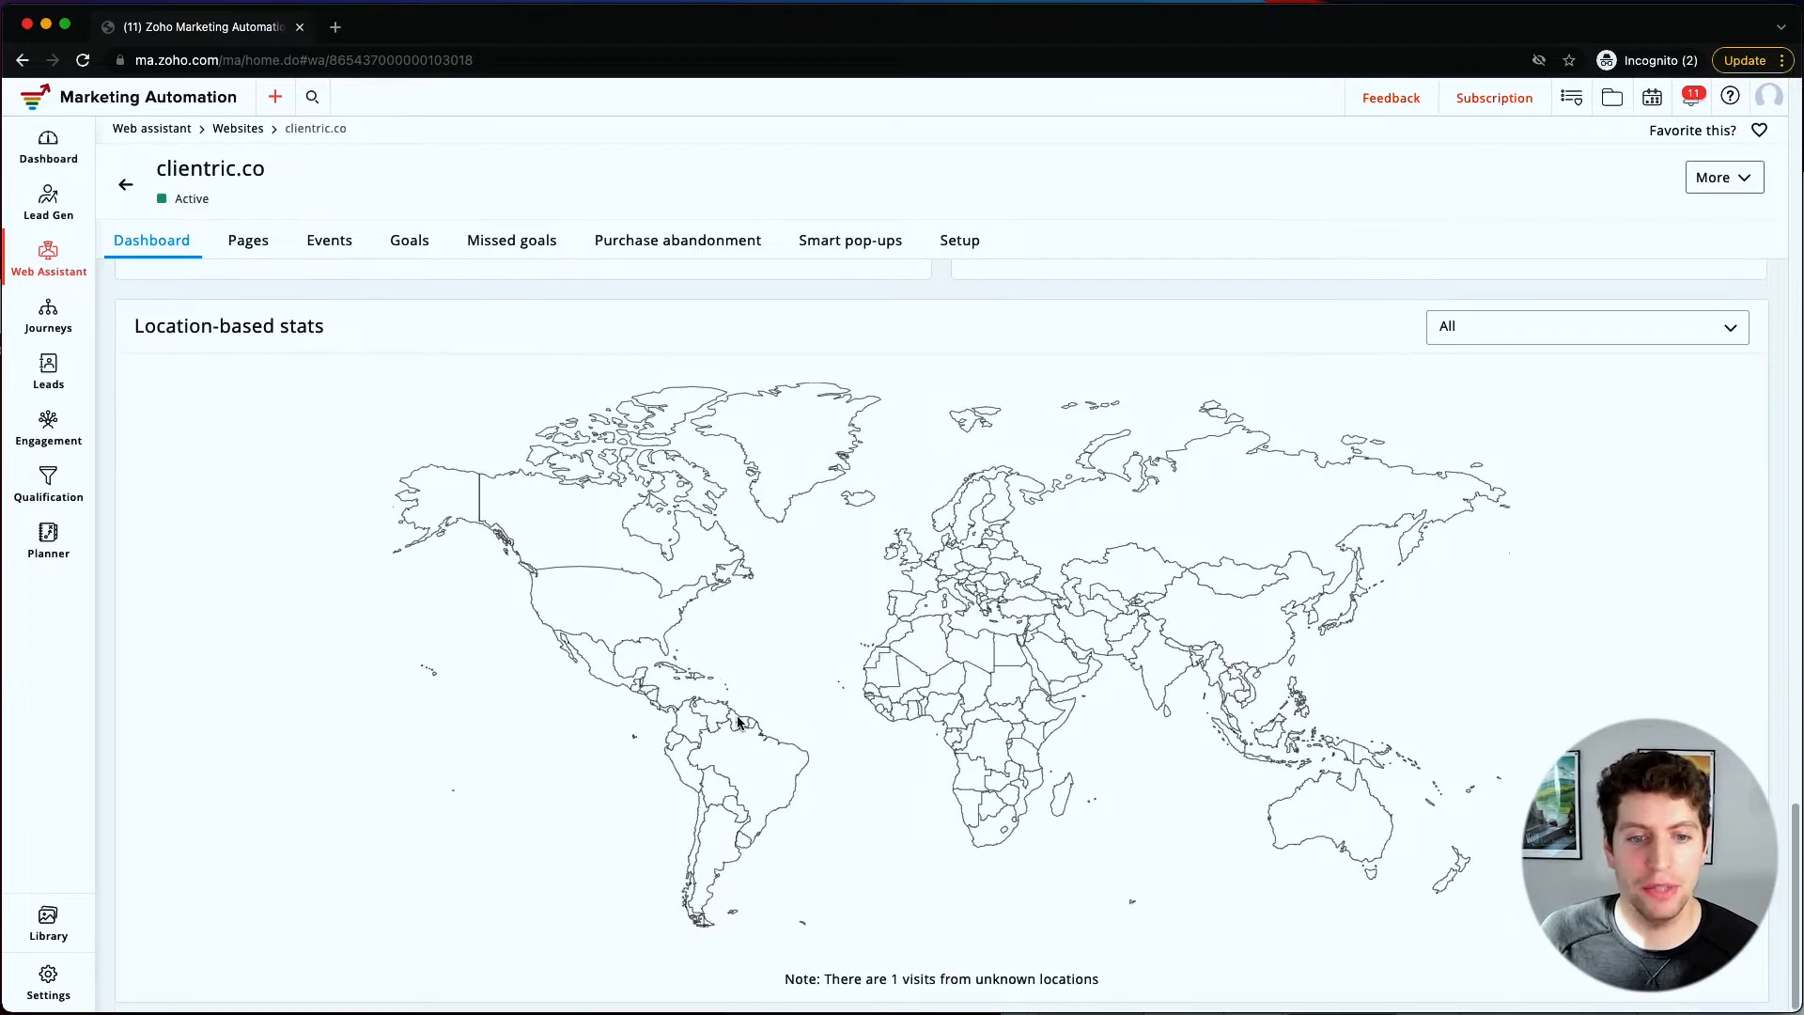
pyautogui.scroll(15, 738, 720)
pyautogui.scroll(15, 737, 723)
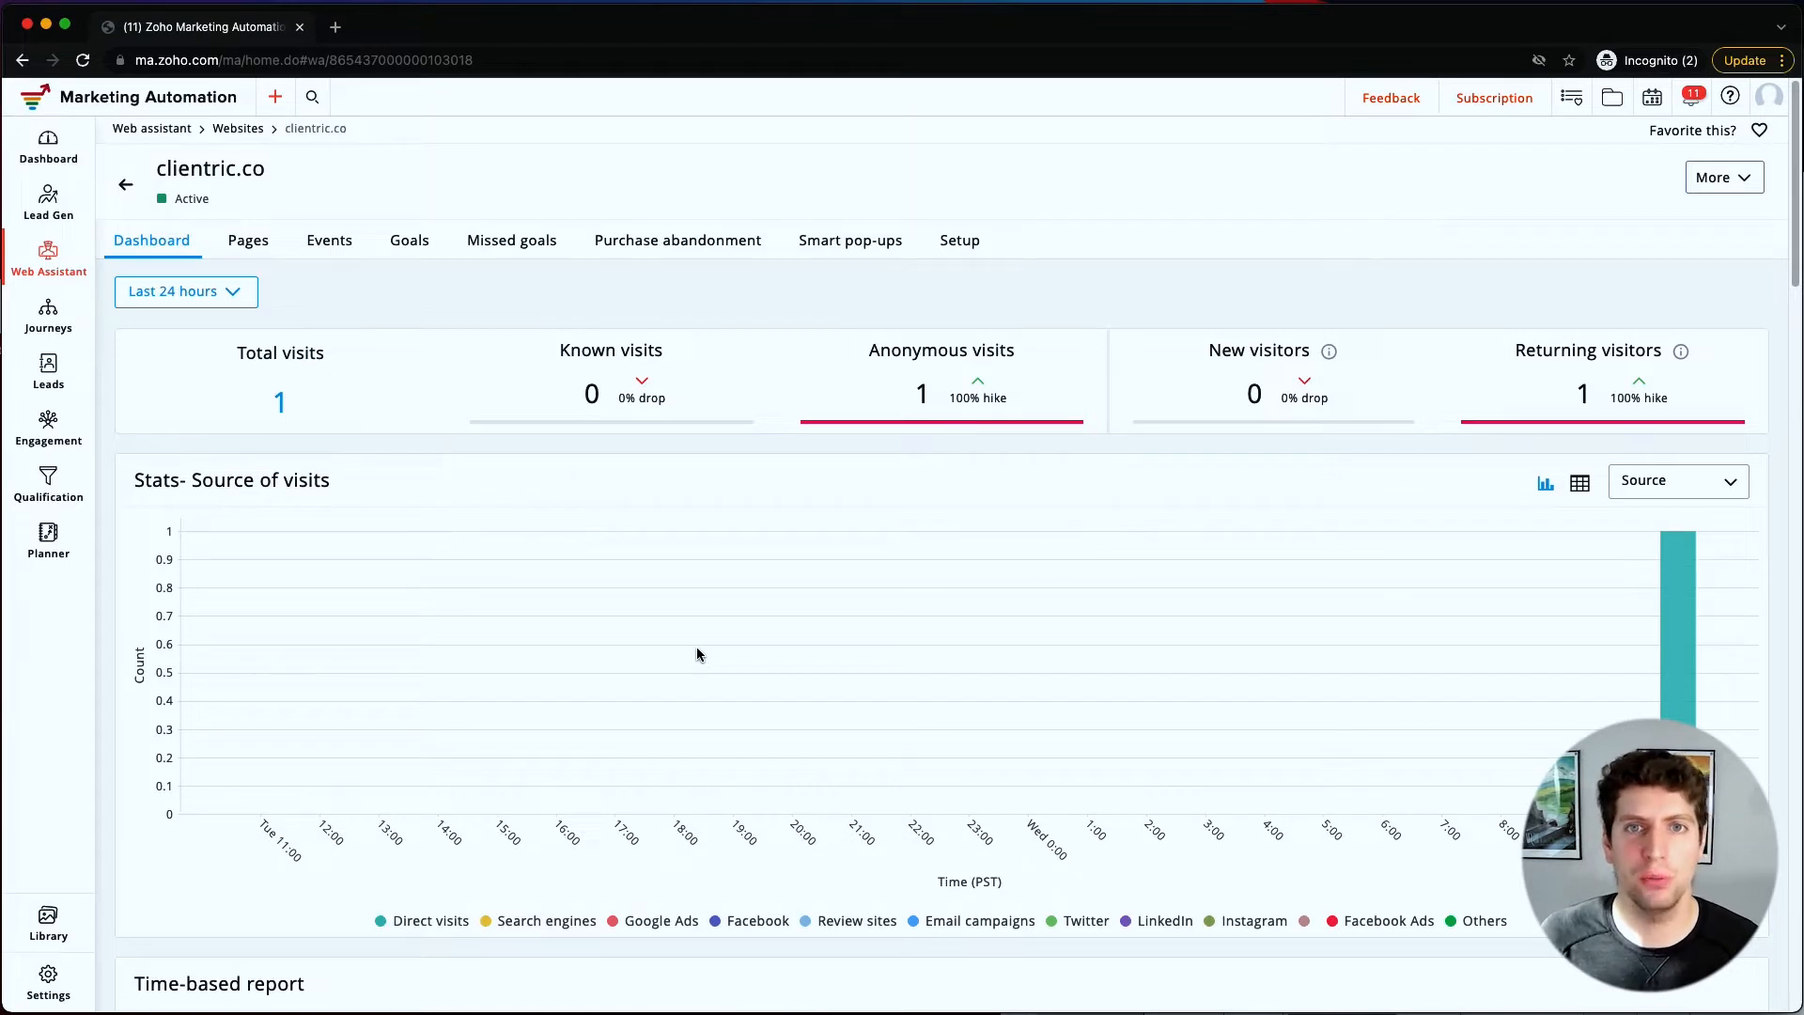
pyautogui.click(255, 248)
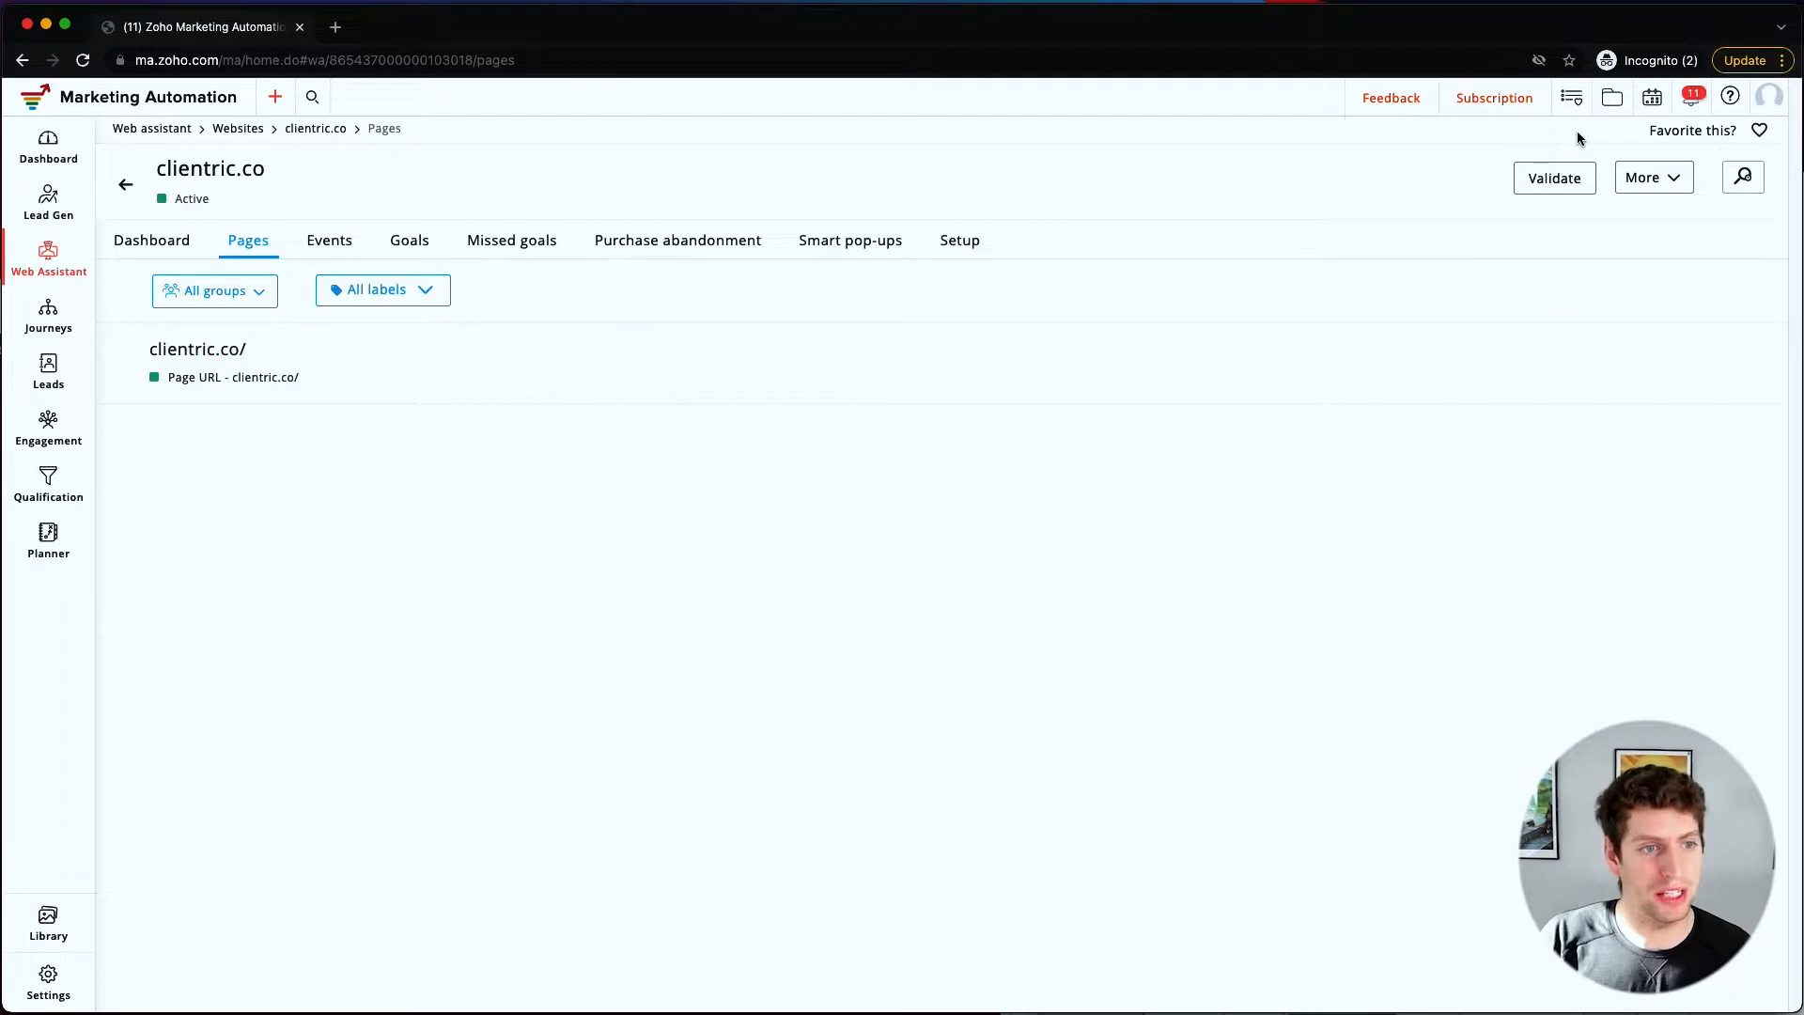
pyautogui.click(1541, 181)
pyautogui.write('https://www.clientric.co/contact_us')
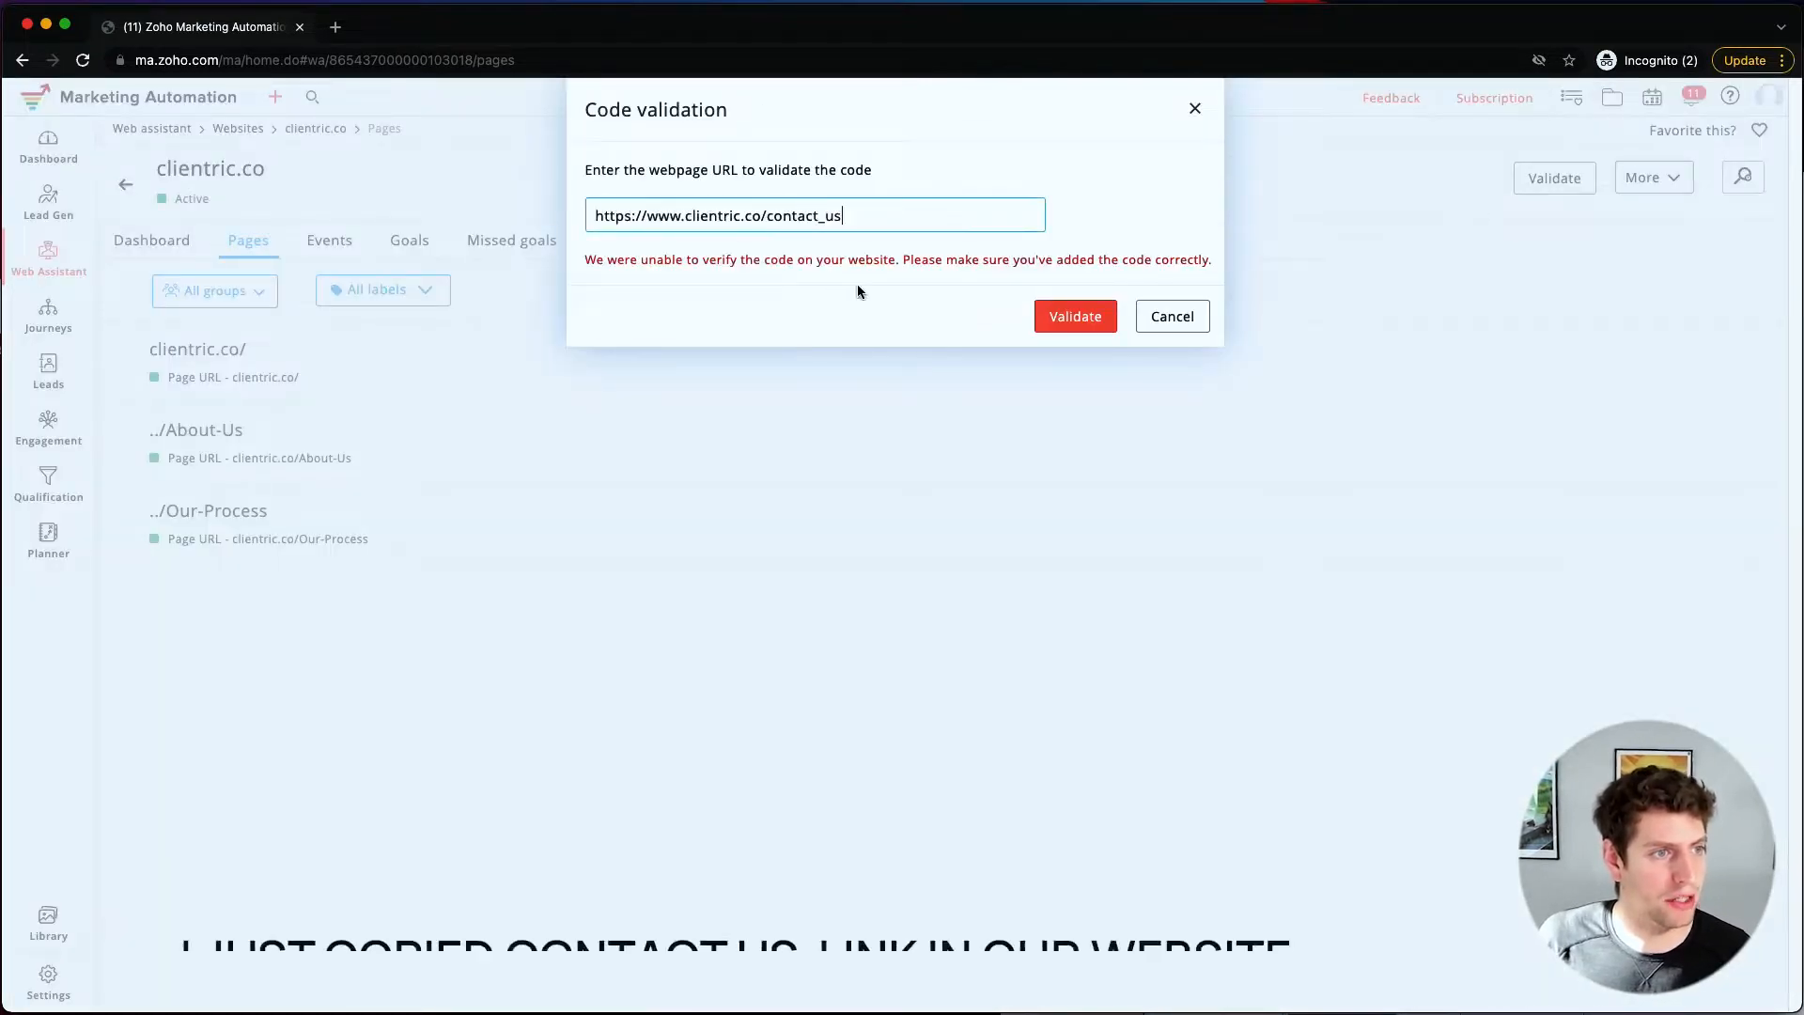
pyautogui.press('Return')
pyautogui.scroll(-5, 604, 299)
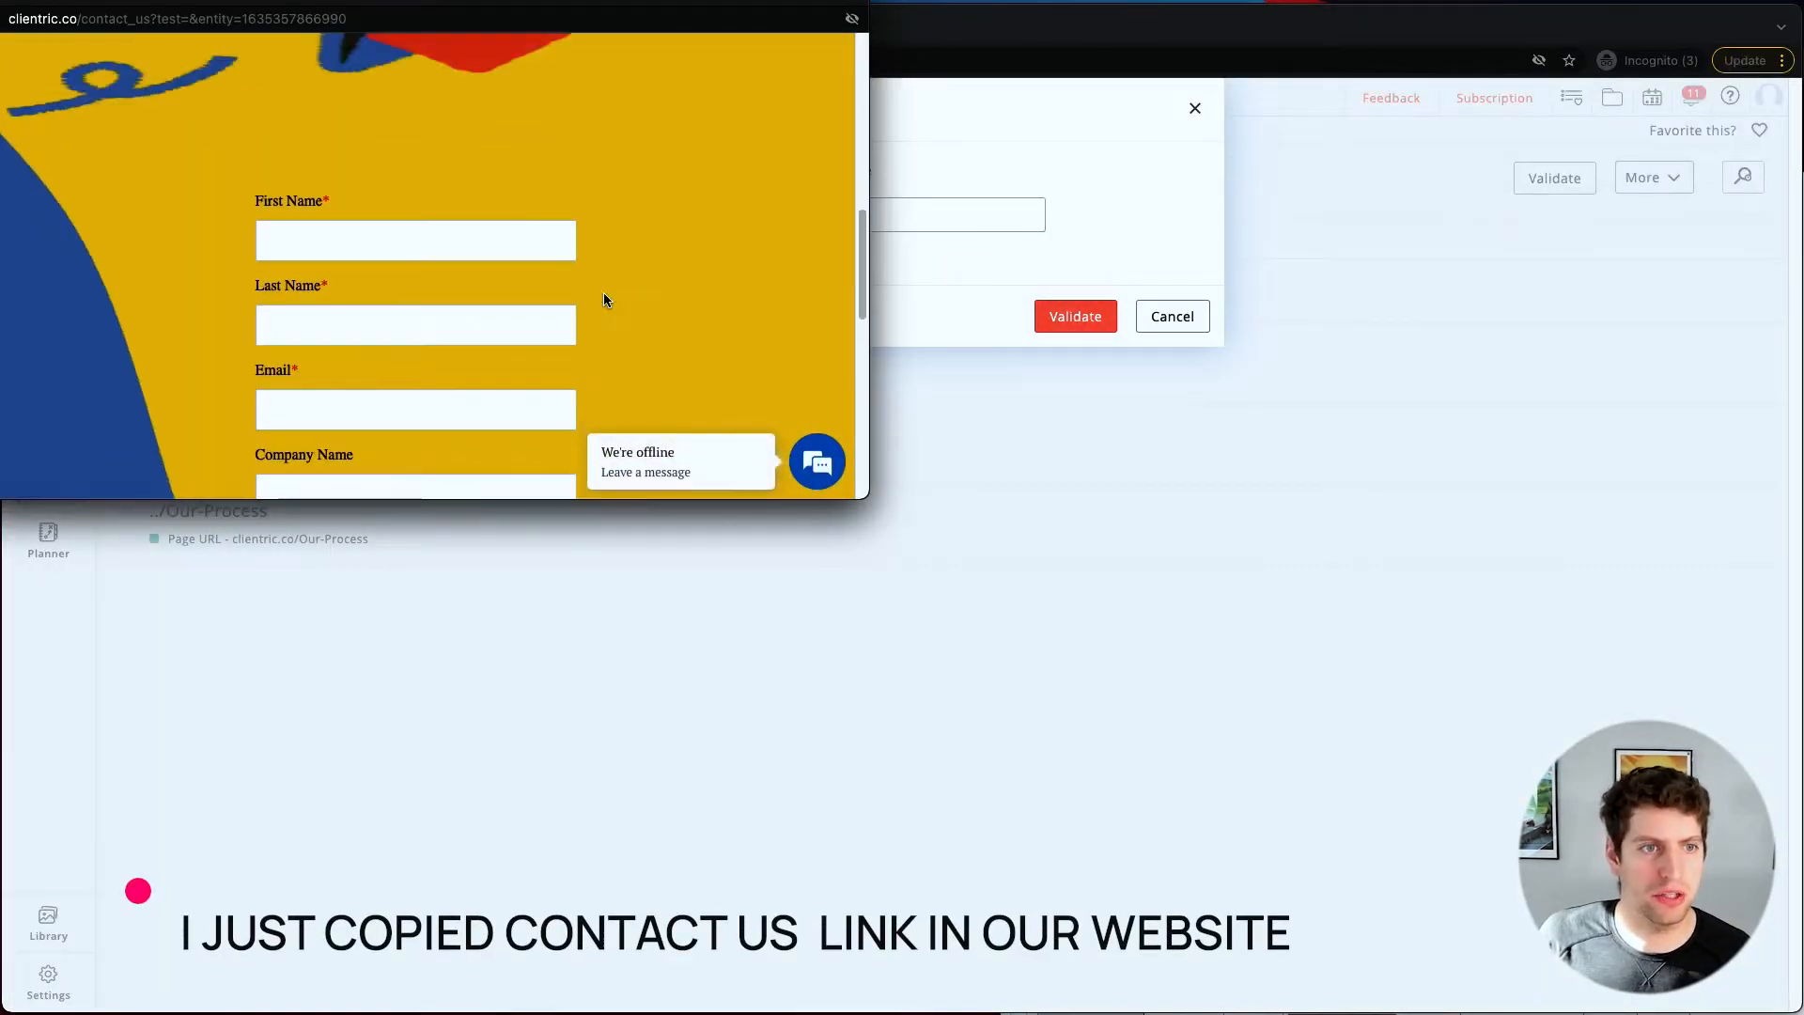
pyautogui.click(1192, 331)
pyautogui.click(249, 249)
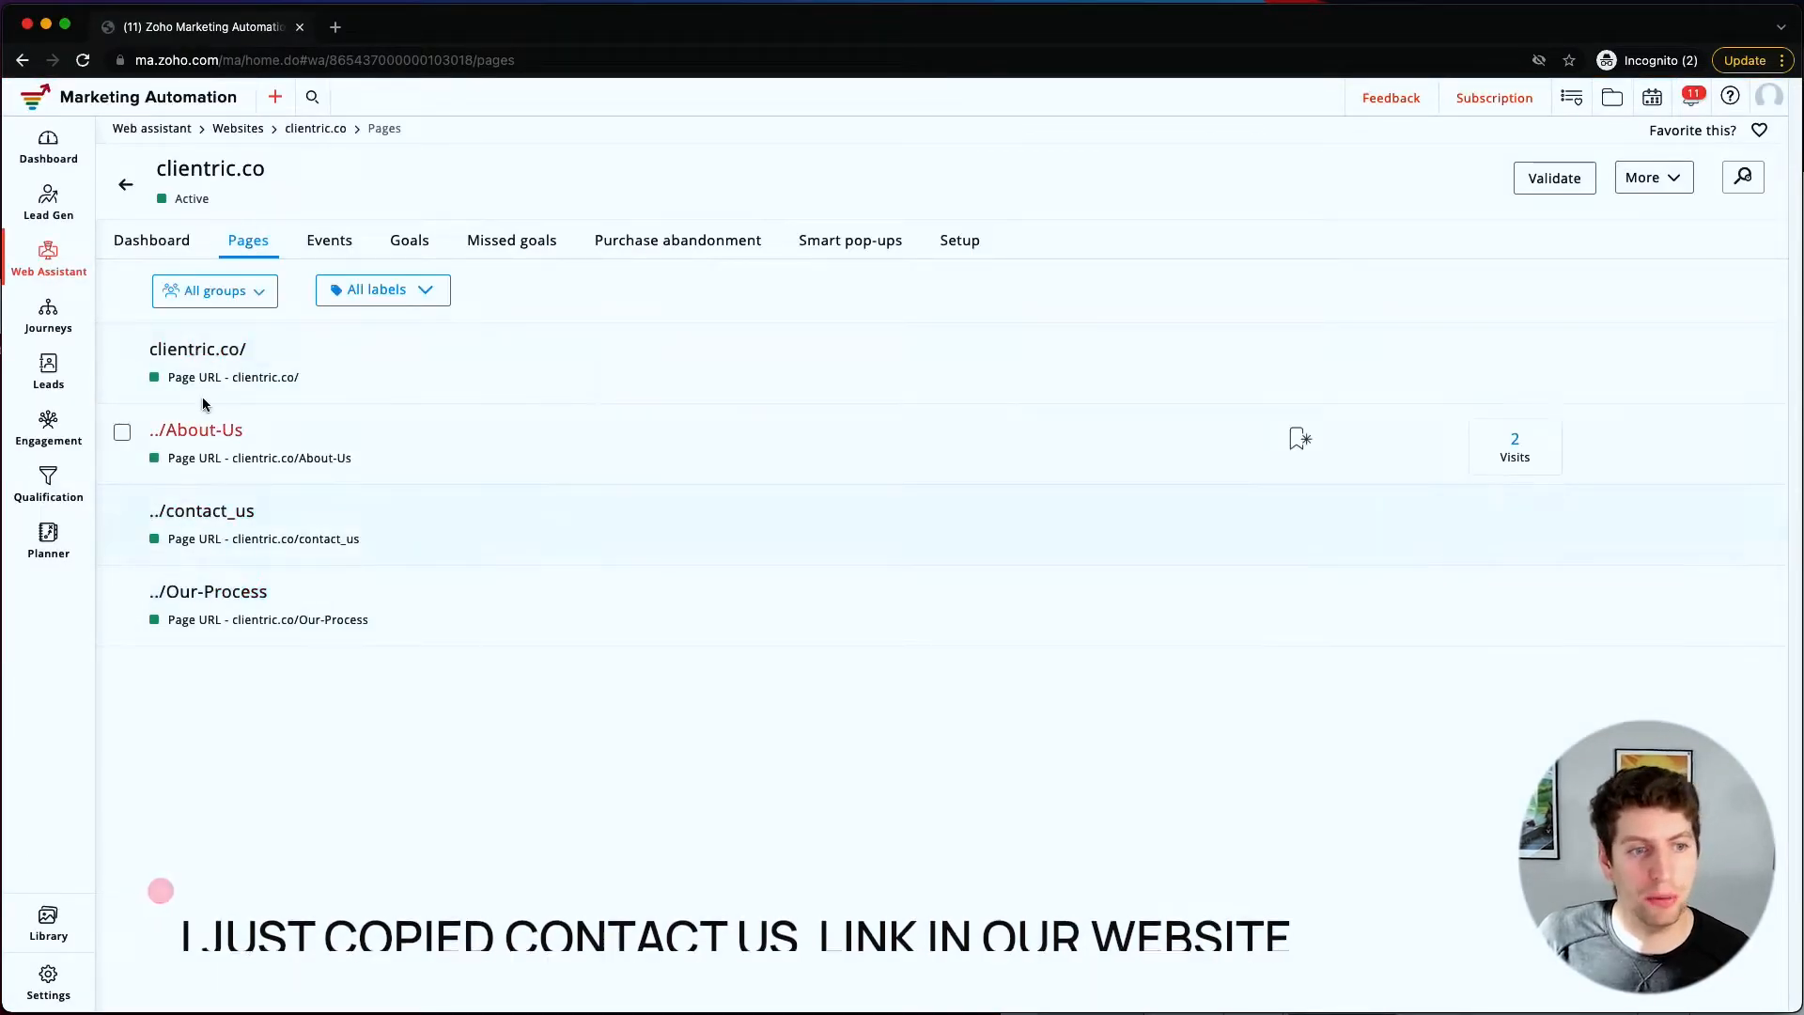
pyautogui.click(324, 256)
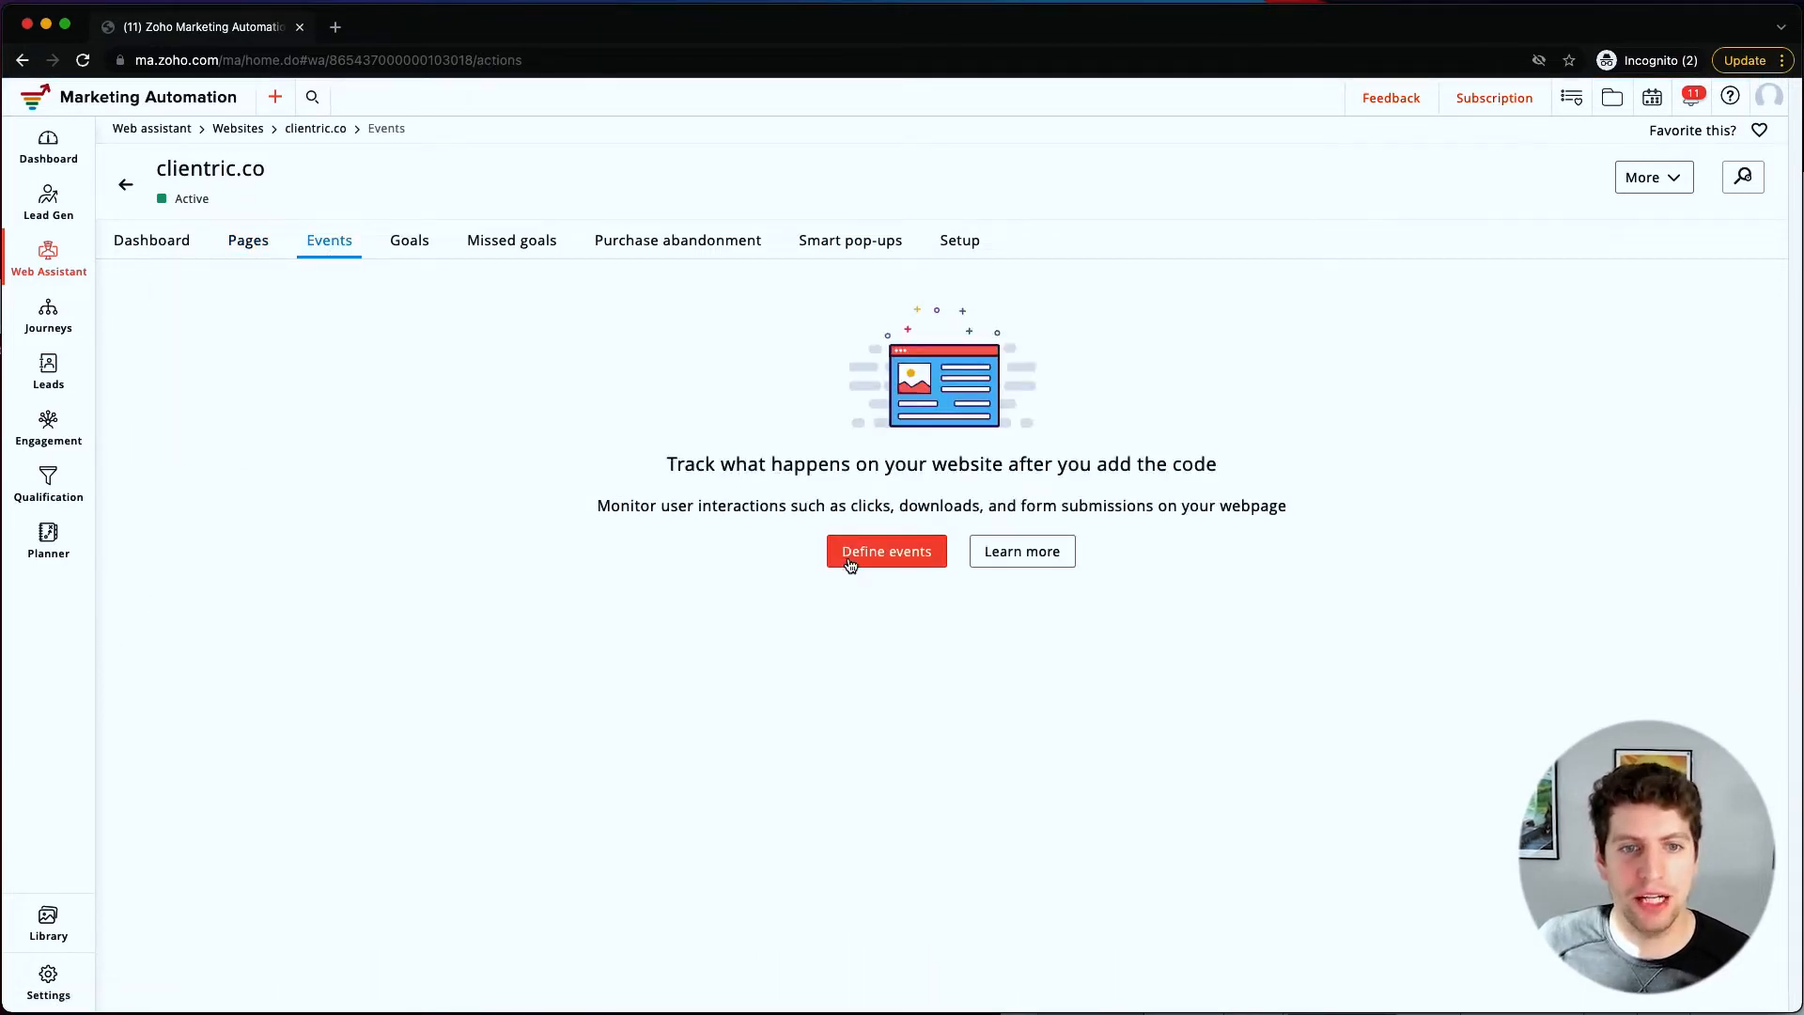
pyautogui.click(849, 560)
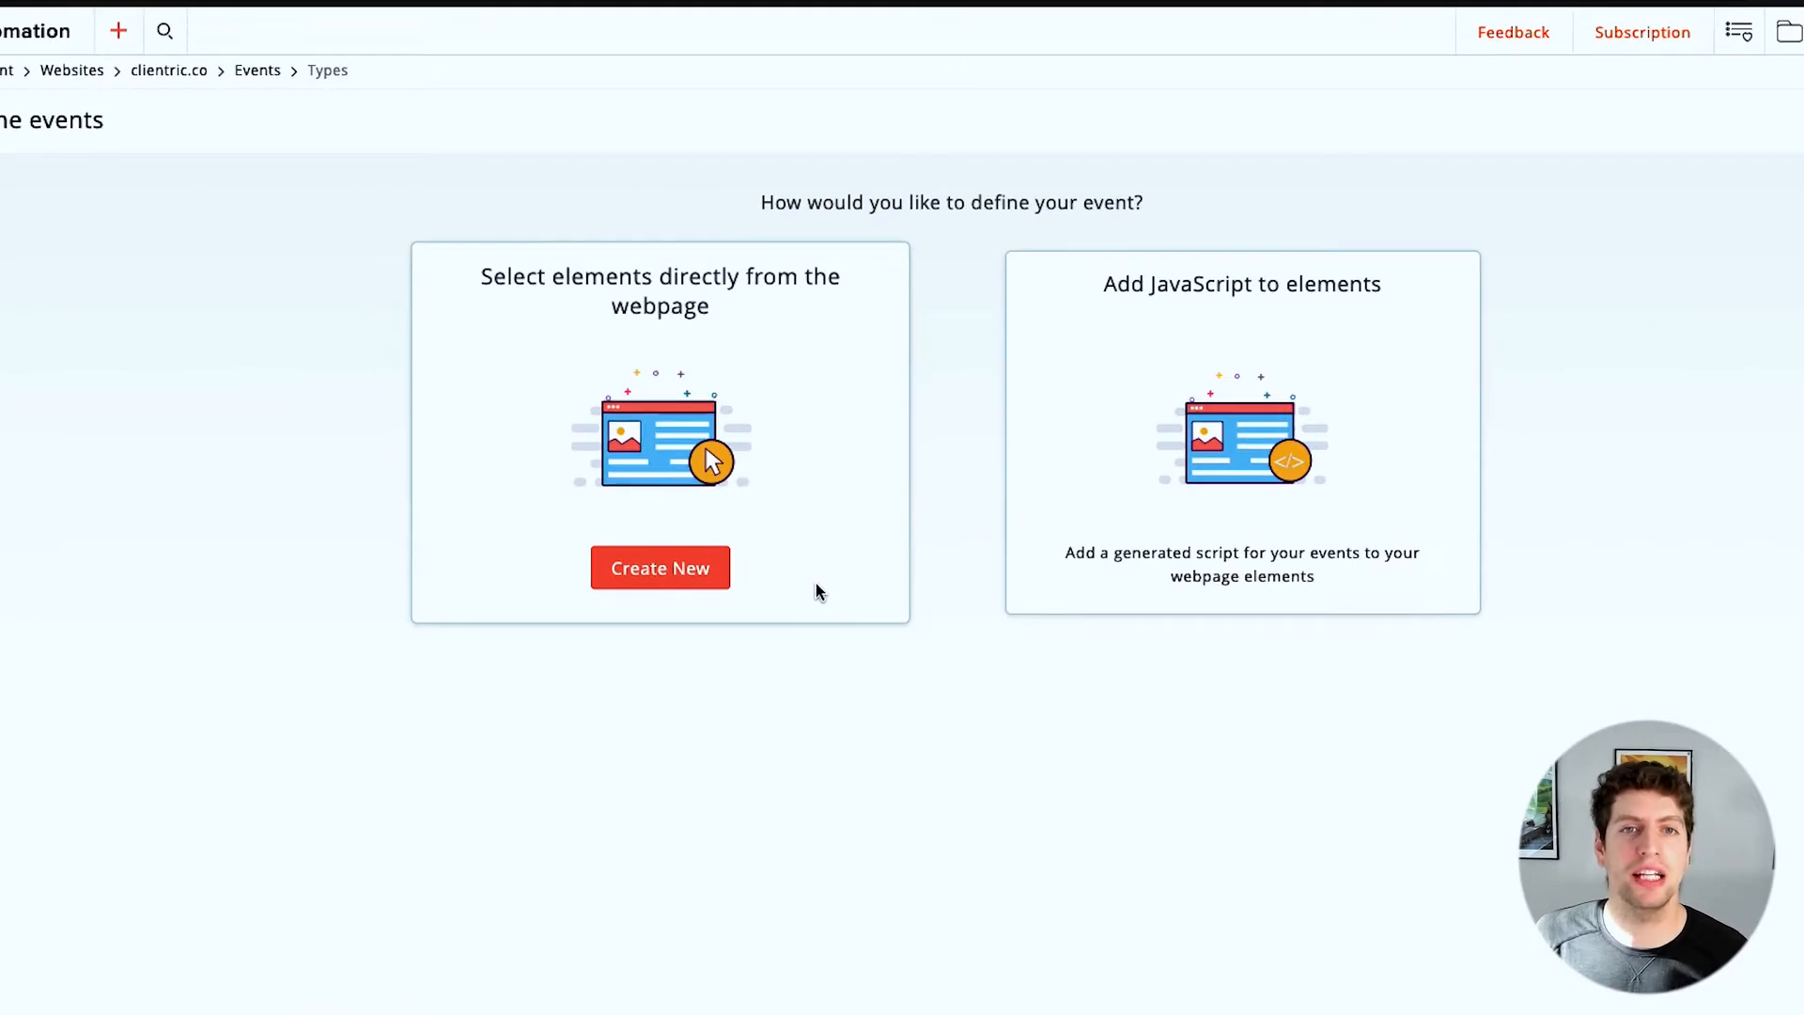
pyautogui.moveTo(1220, 486)
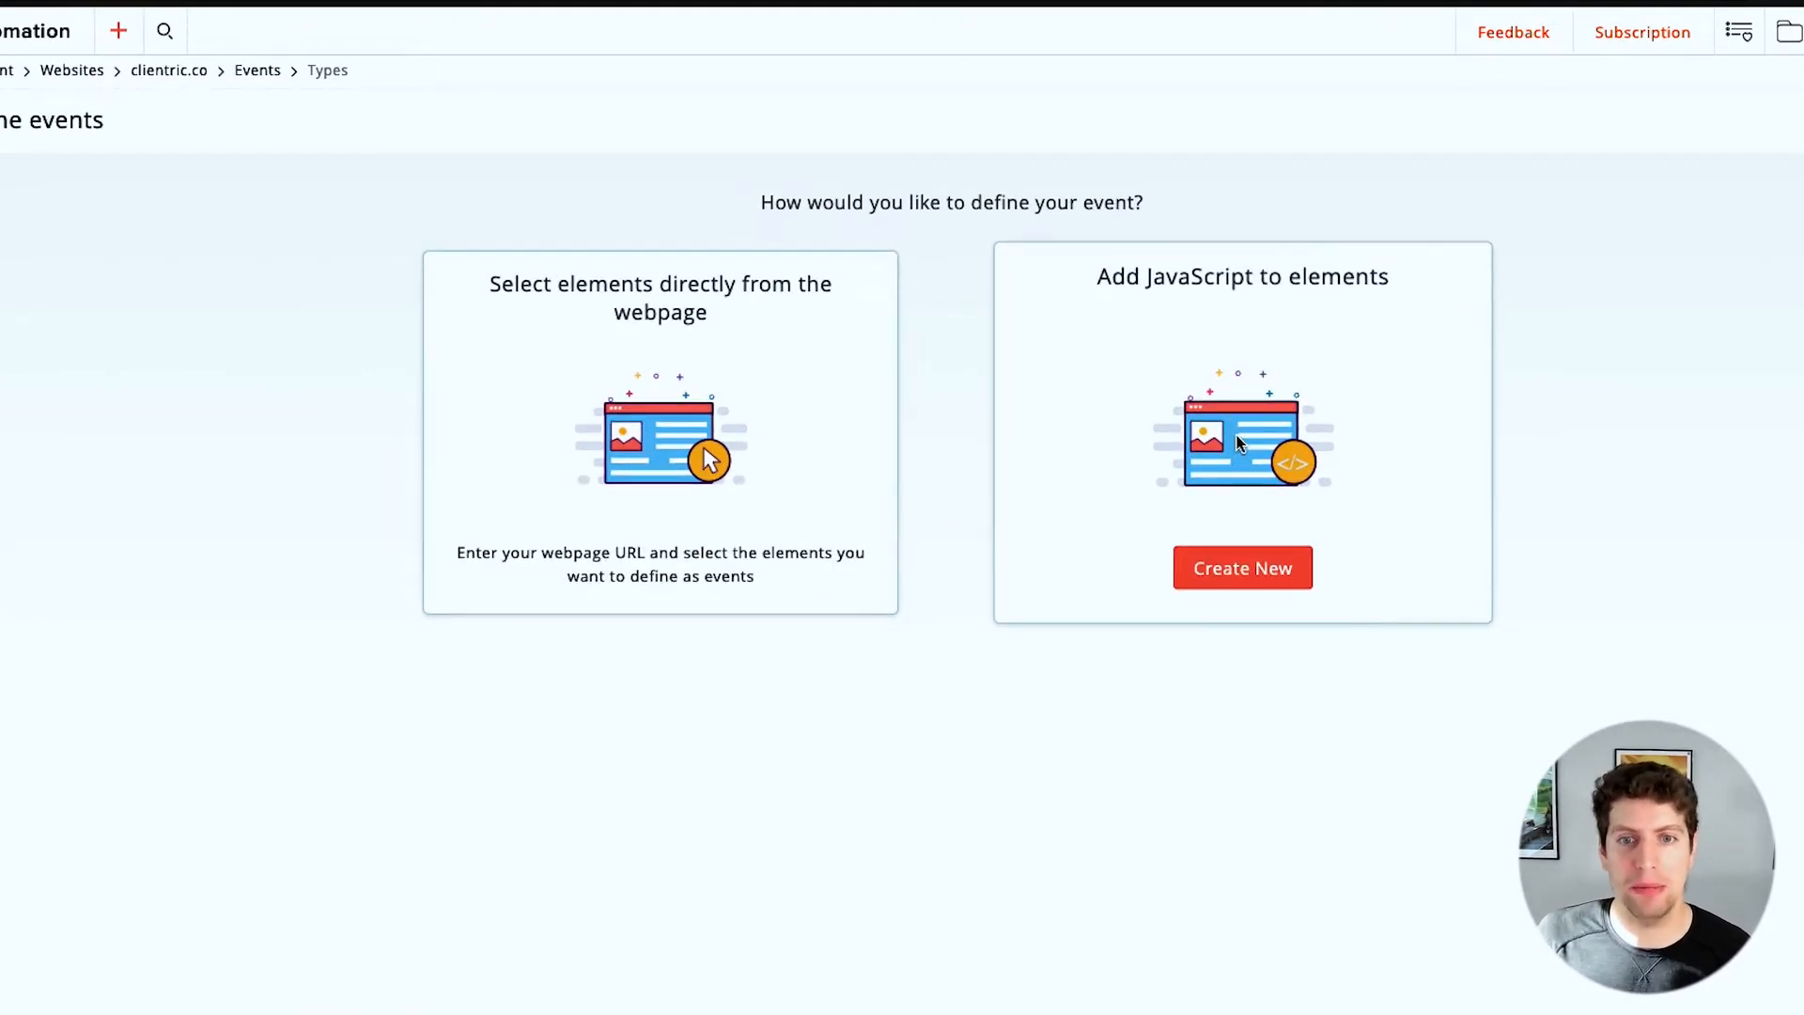
pyautogui.moveTo(829, 540)
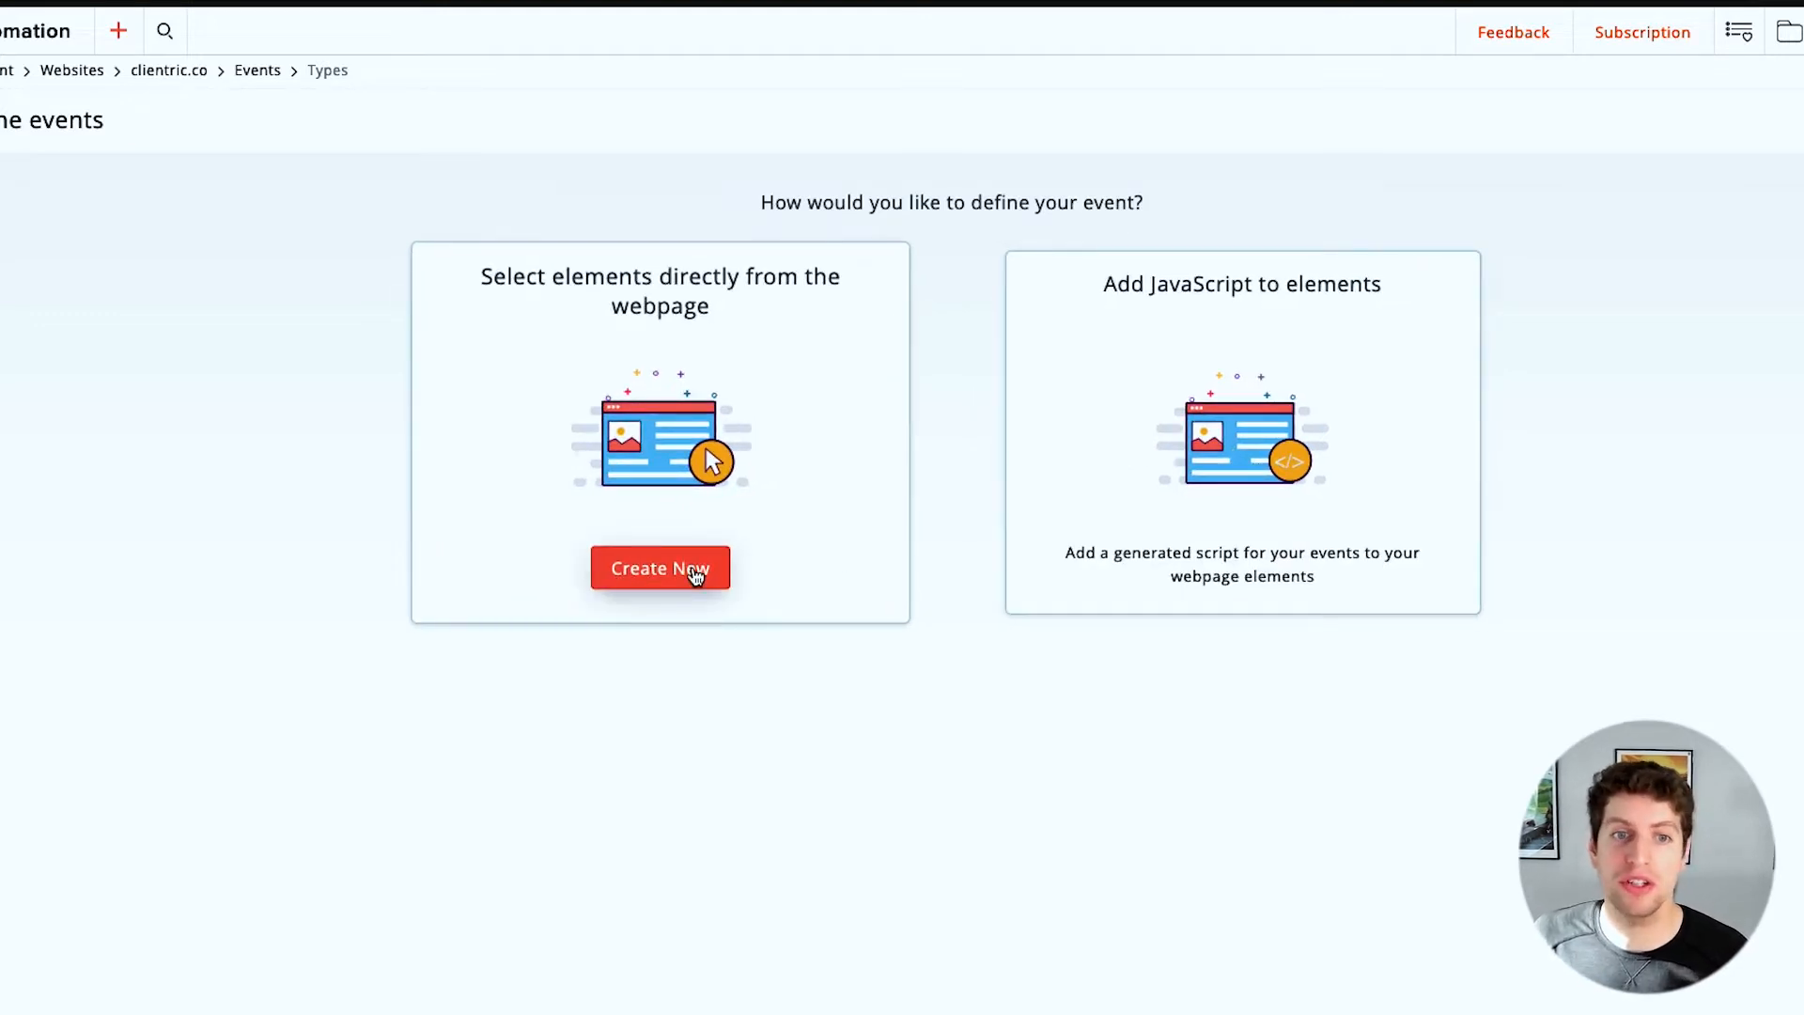
pyautogui.click(696, 575)
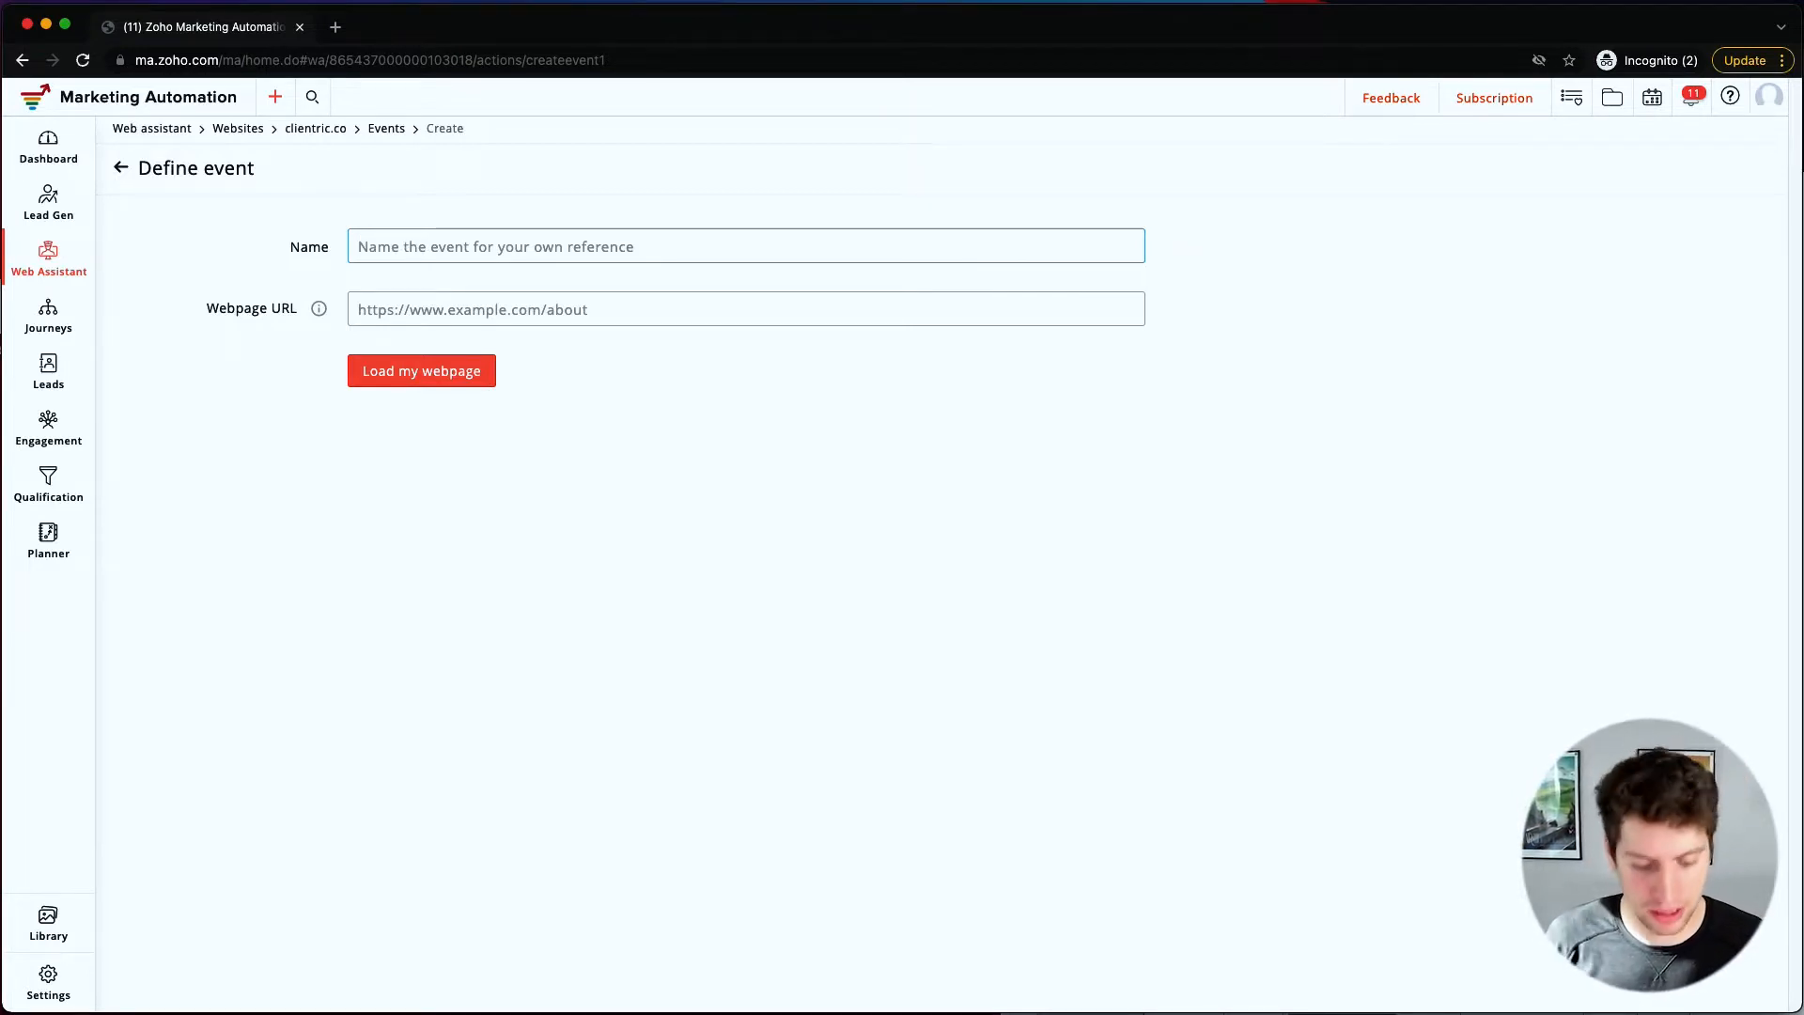
pyautogui.write('Homepage Contact Us link')
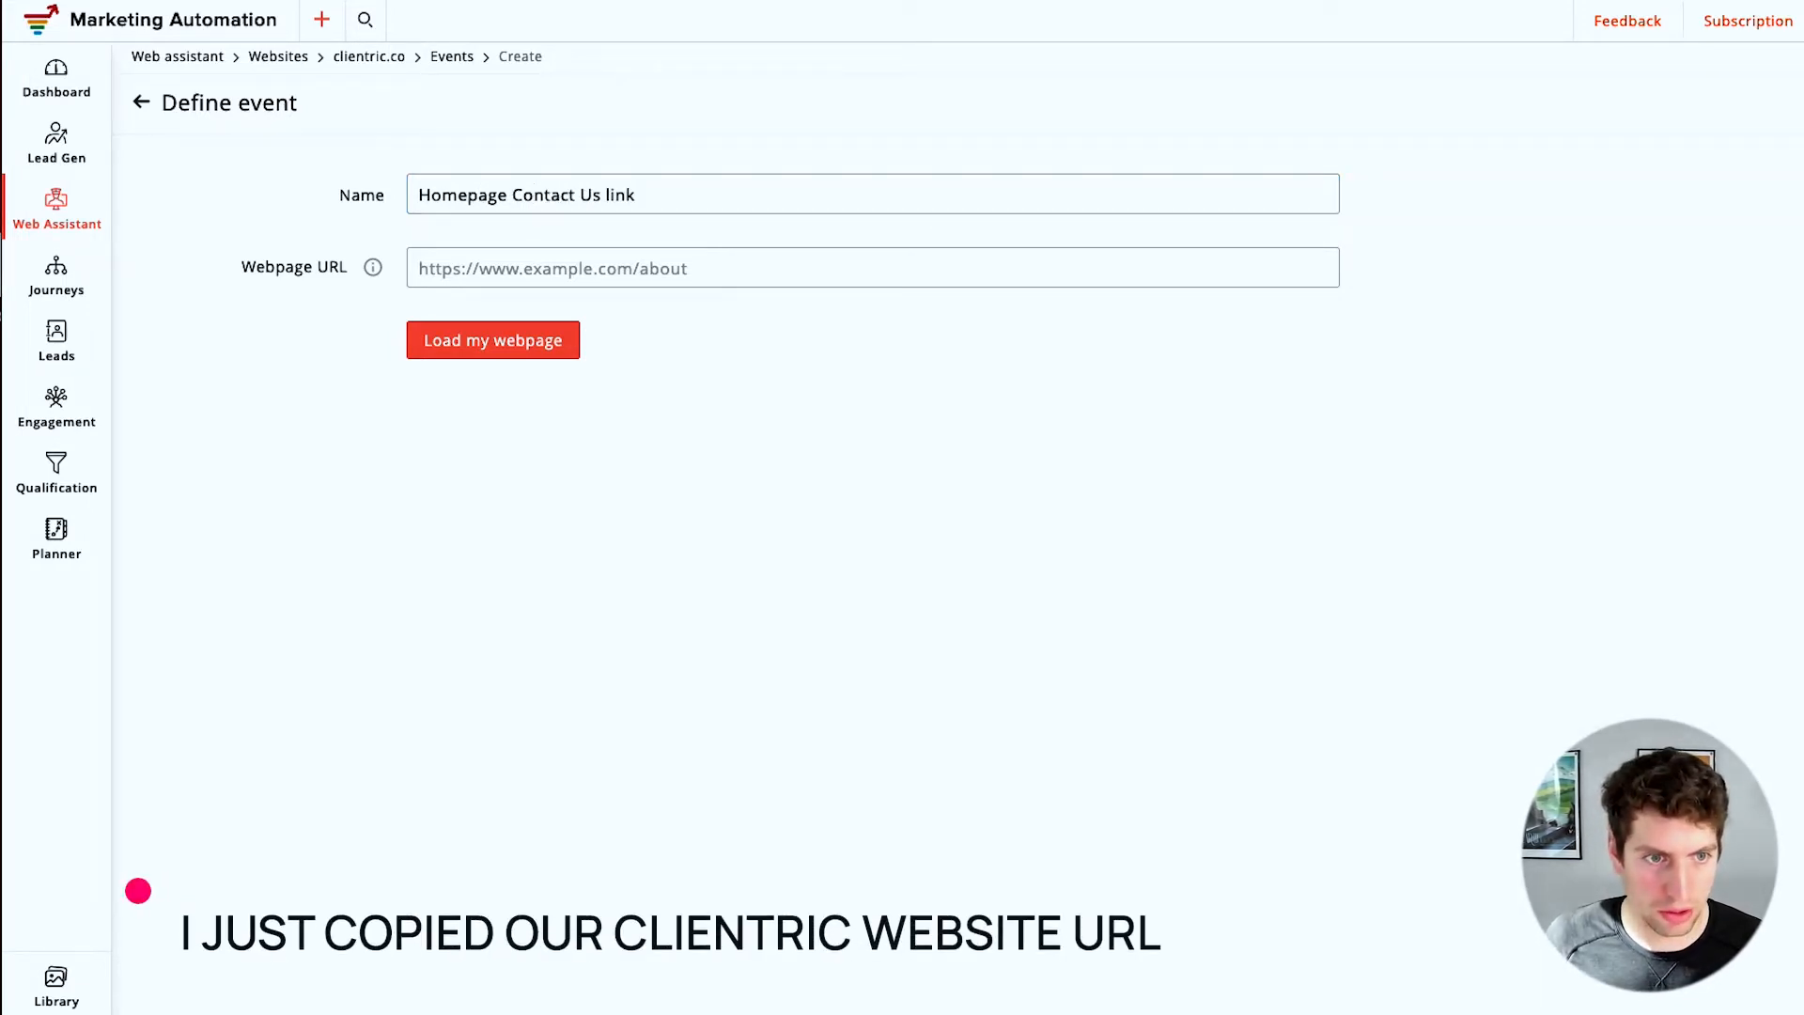
pyautogui.click(533, 276)
pyautogui.write('https://www.clientric.co/')
pyautogui.click(475, 342)
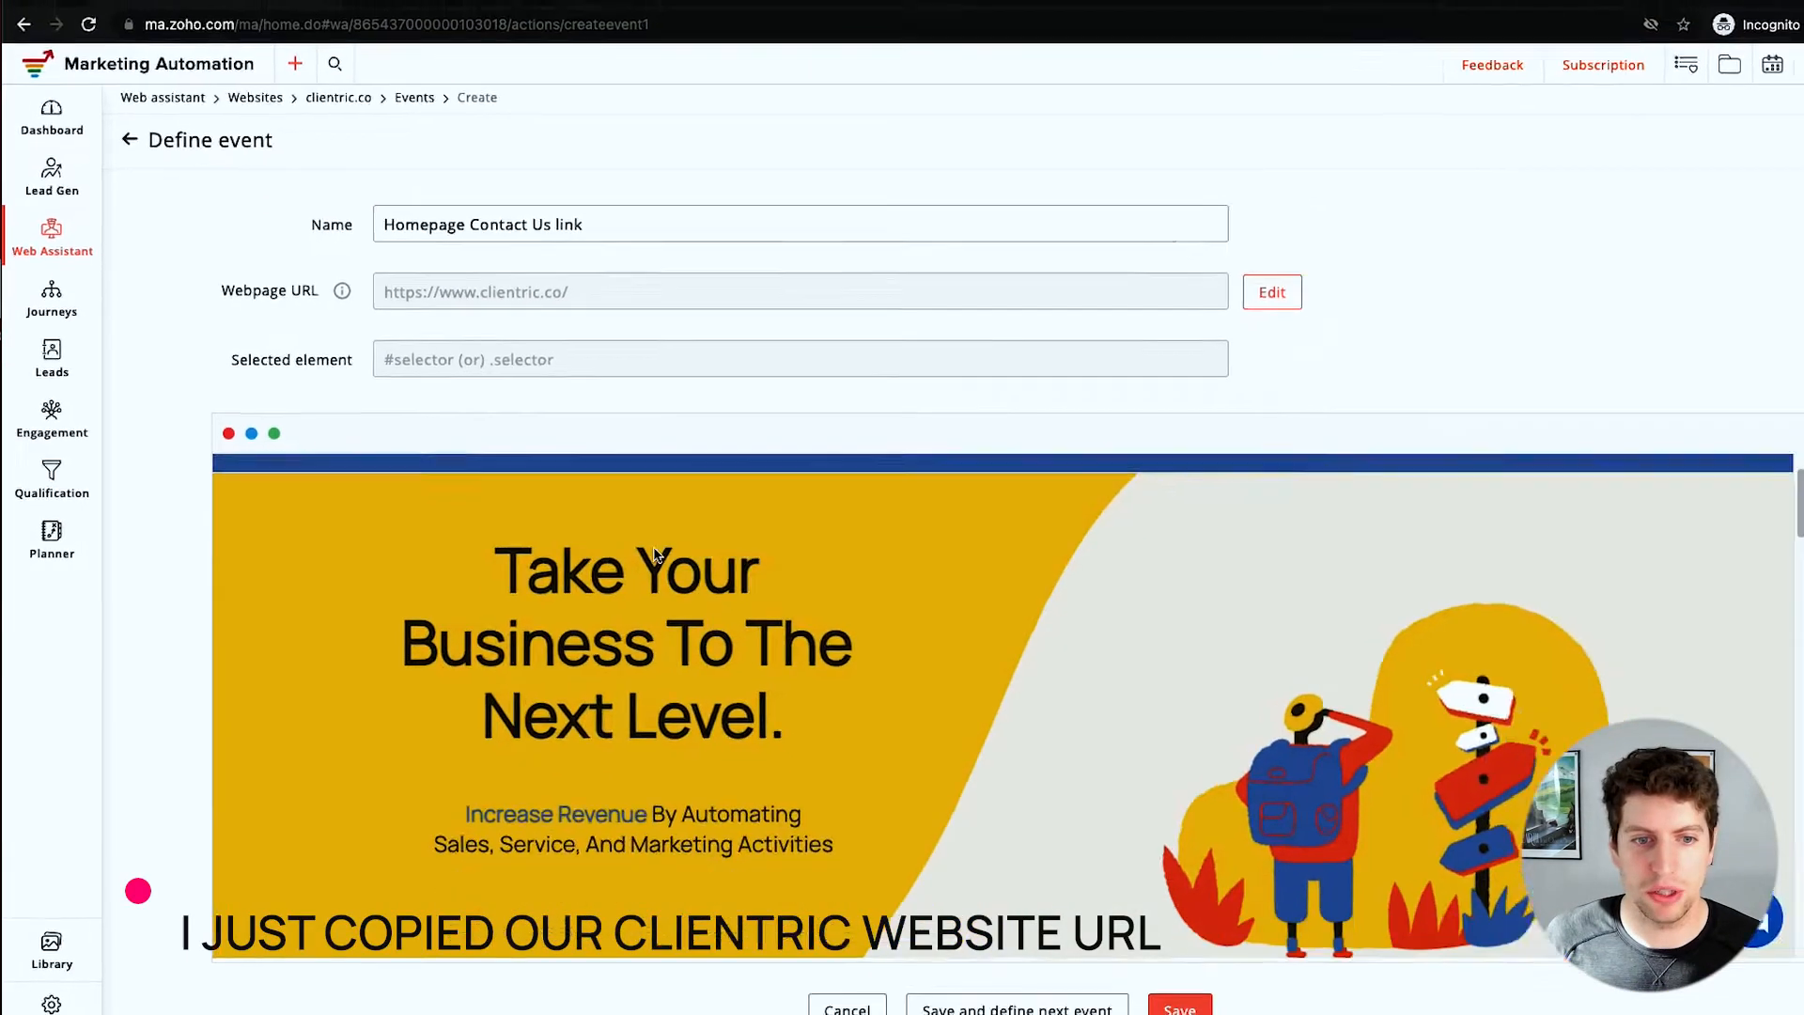
# - Choose the "Contact Us Today!" button in the loaded webpage as the event's element and save the event
pyautogui.scroll(-3, 609, 547)
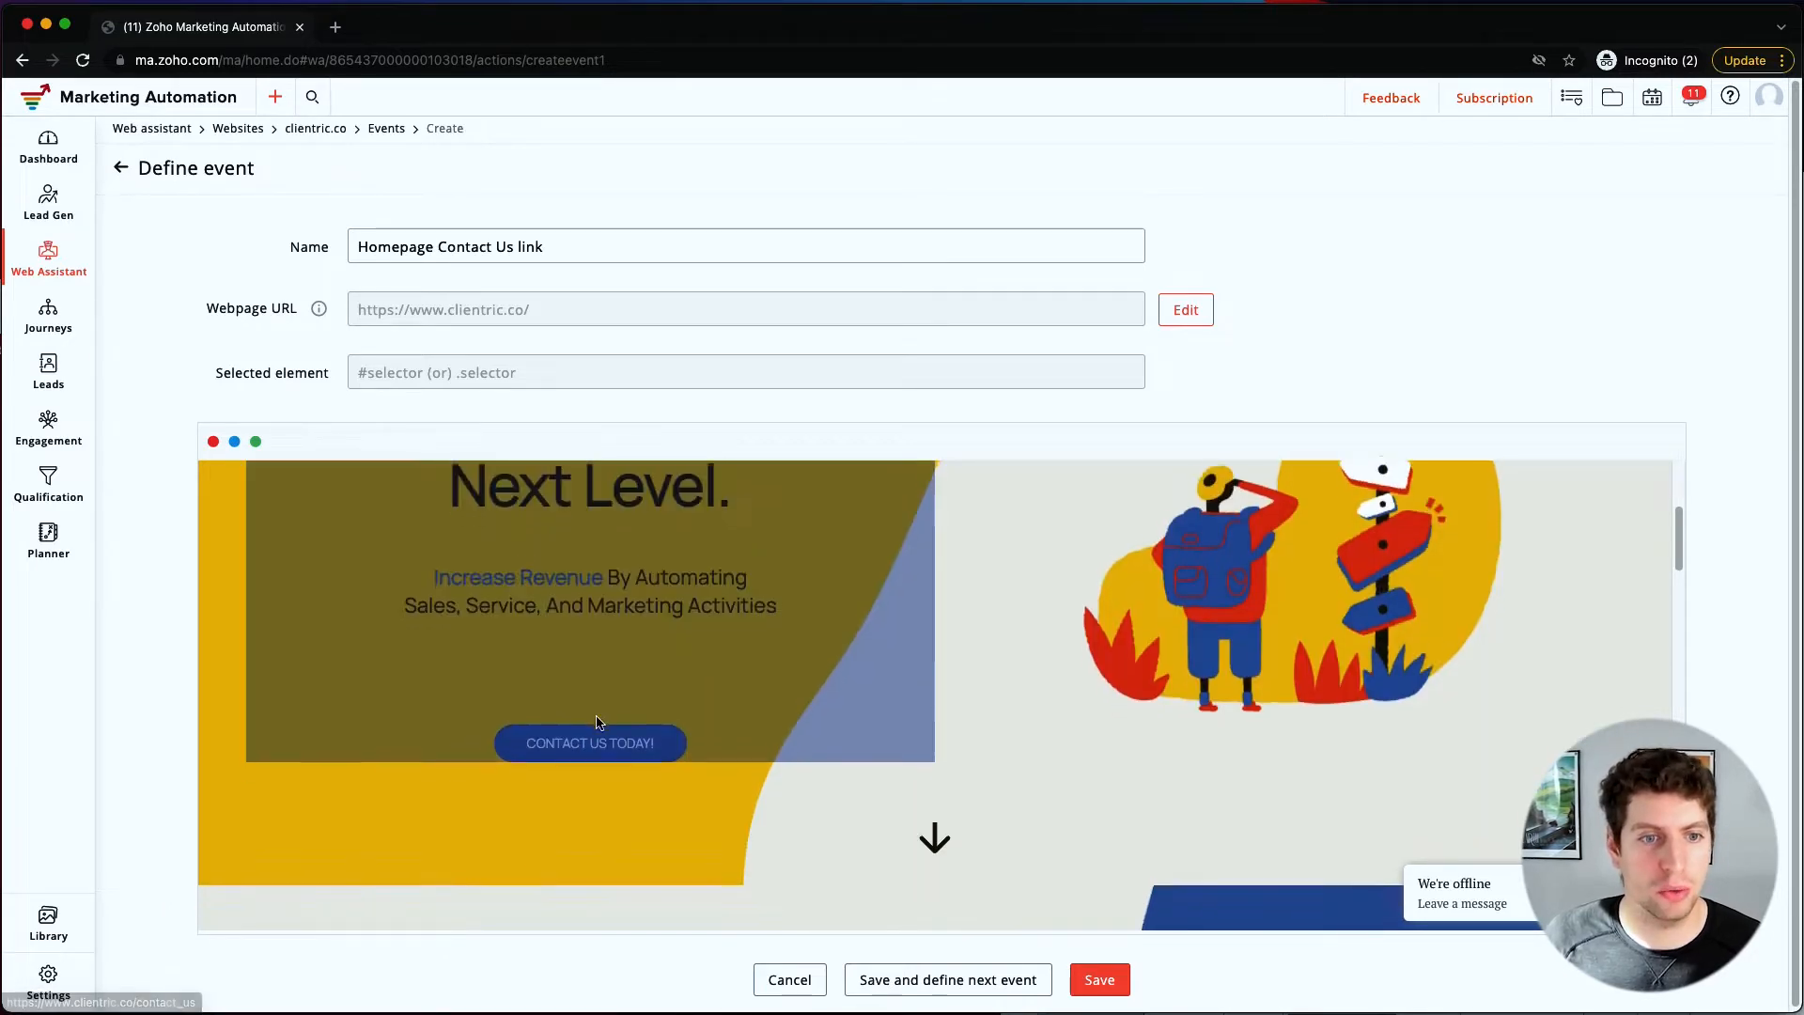
pyautogui.scroll(-1, 564, 742)
pyautogui.click(584, 668)
pyautogui.click(674, 683)
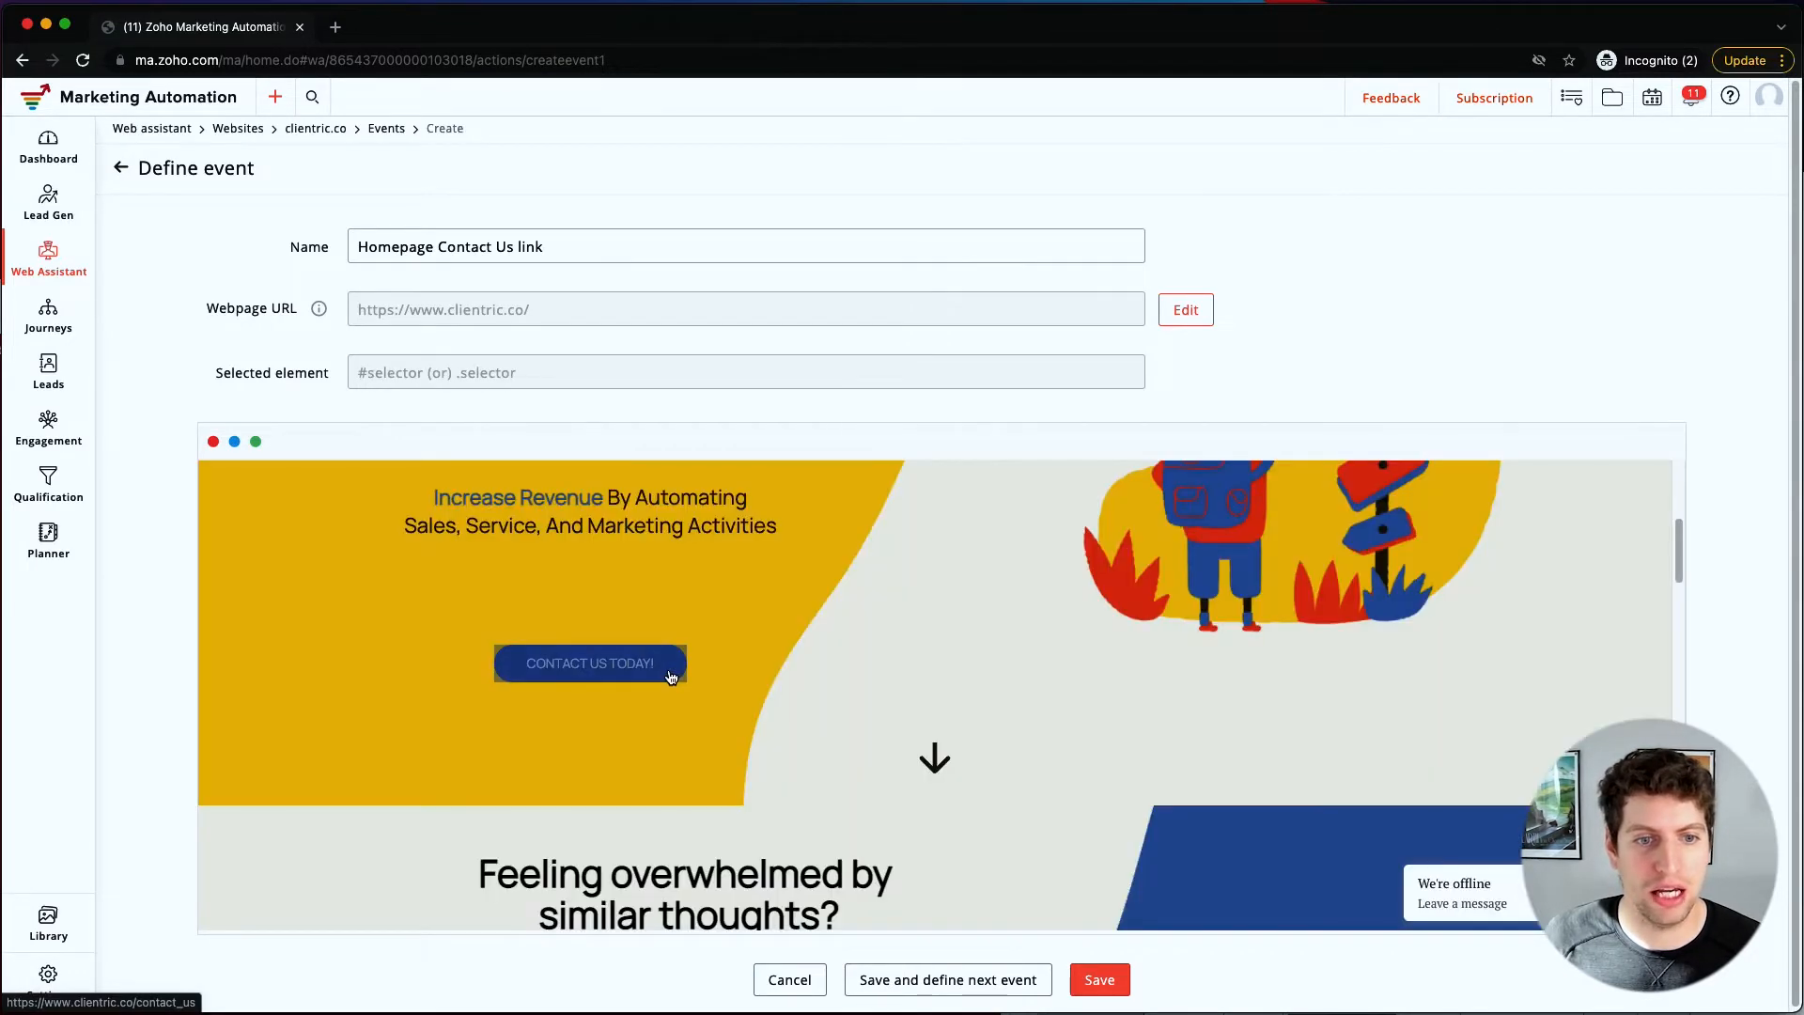
pyautogui.click(670, 677)
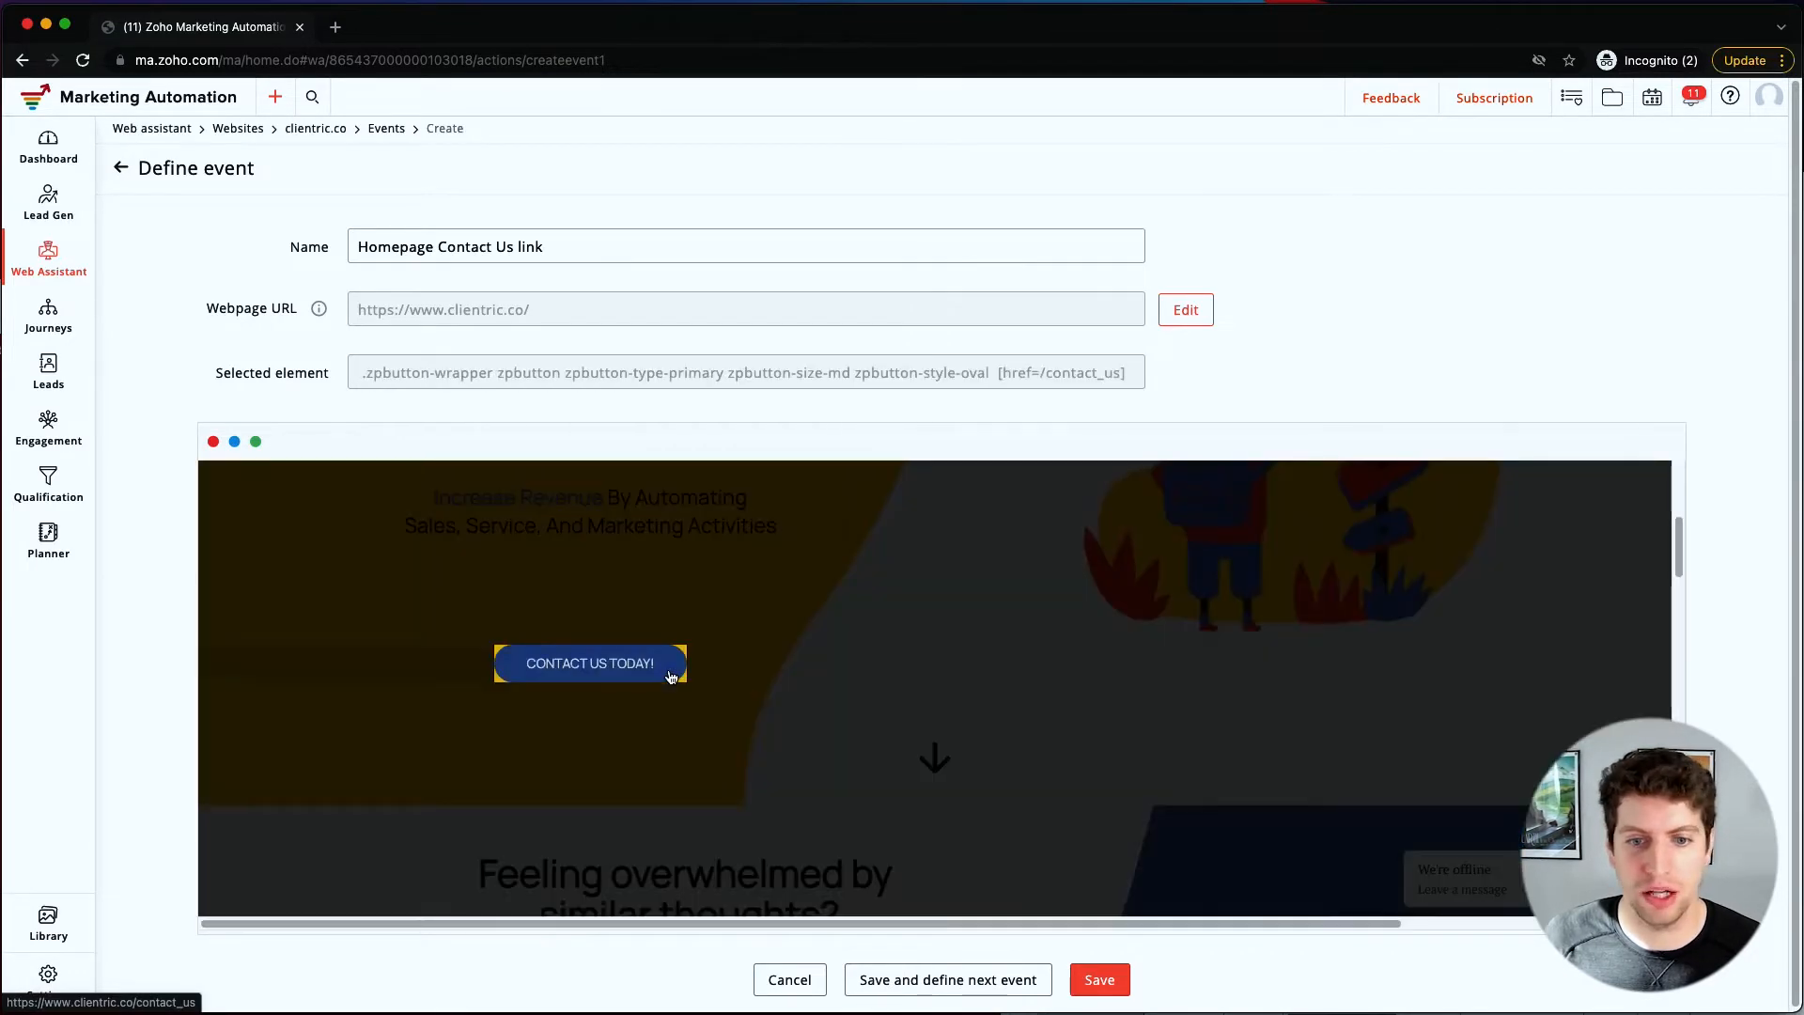
pyautogui.click(1118, 982)
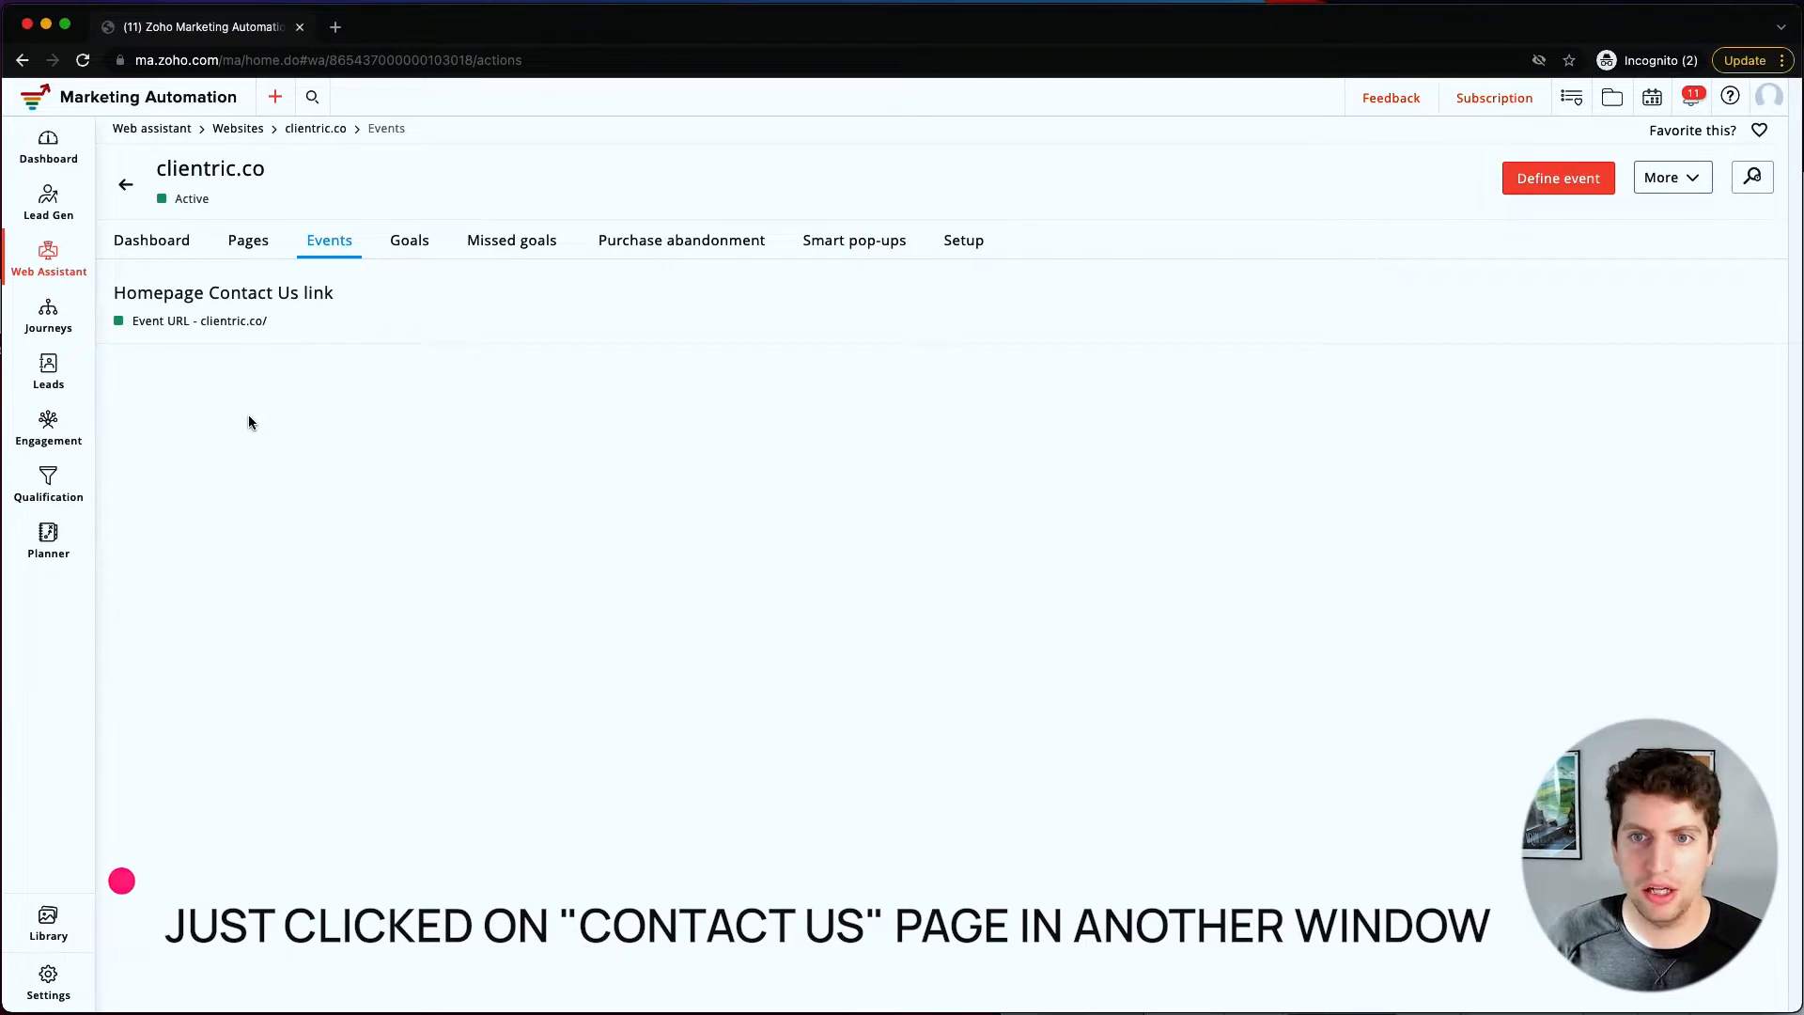
# - Refresh the events list, check the Homepage Contact Us link event's overall report for Today and its leads-based report, and return to the list
pyautogui.click(90, 64)
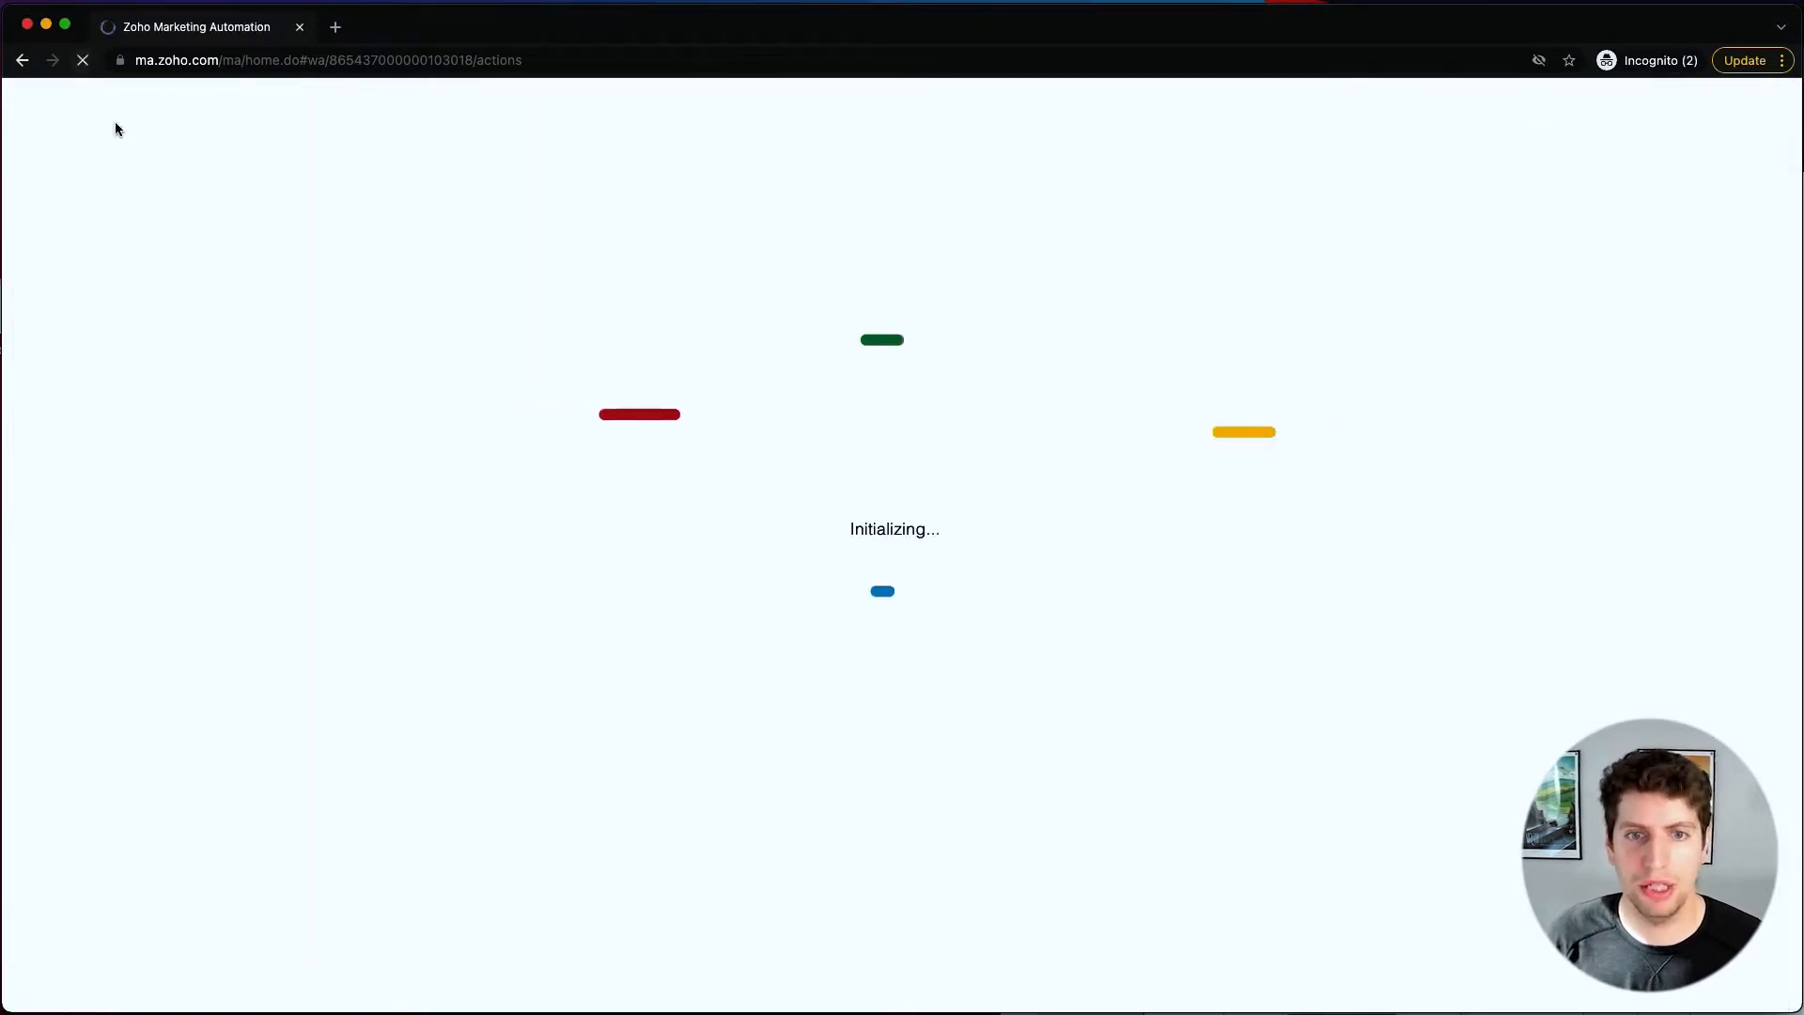
pyautogui.click(1171, 308)
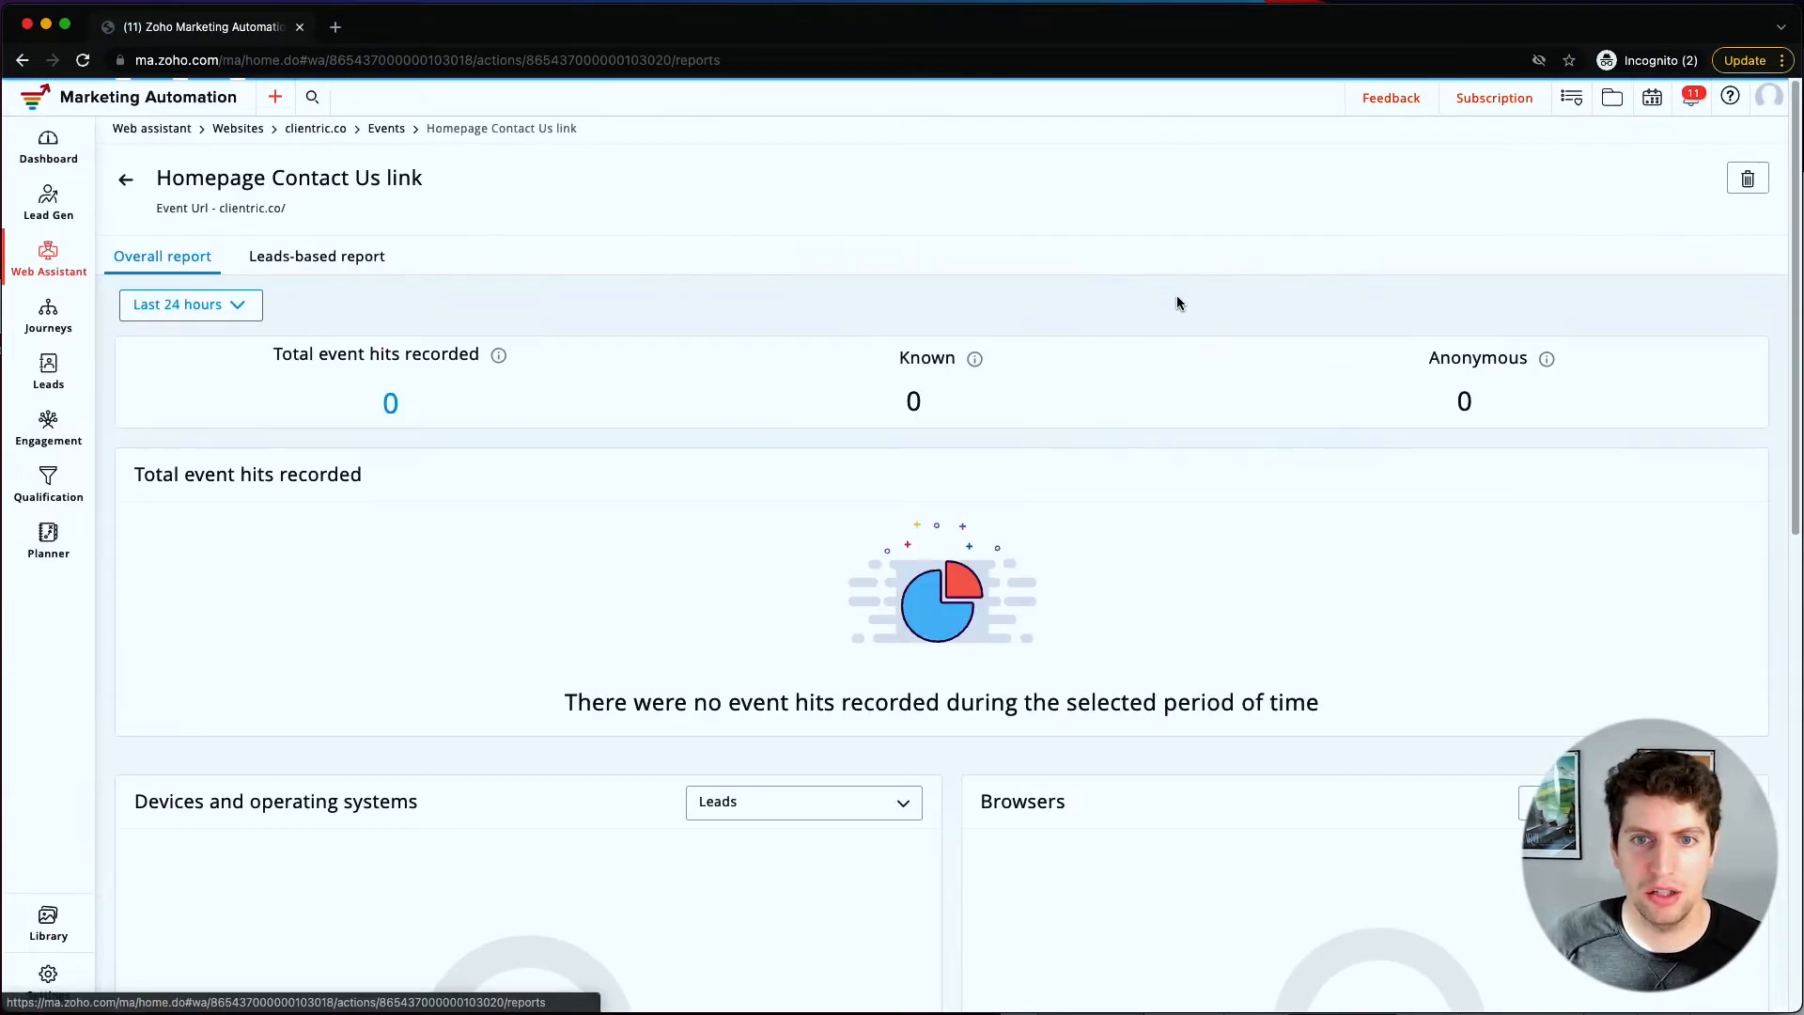
pyautogui.click(246, 312)
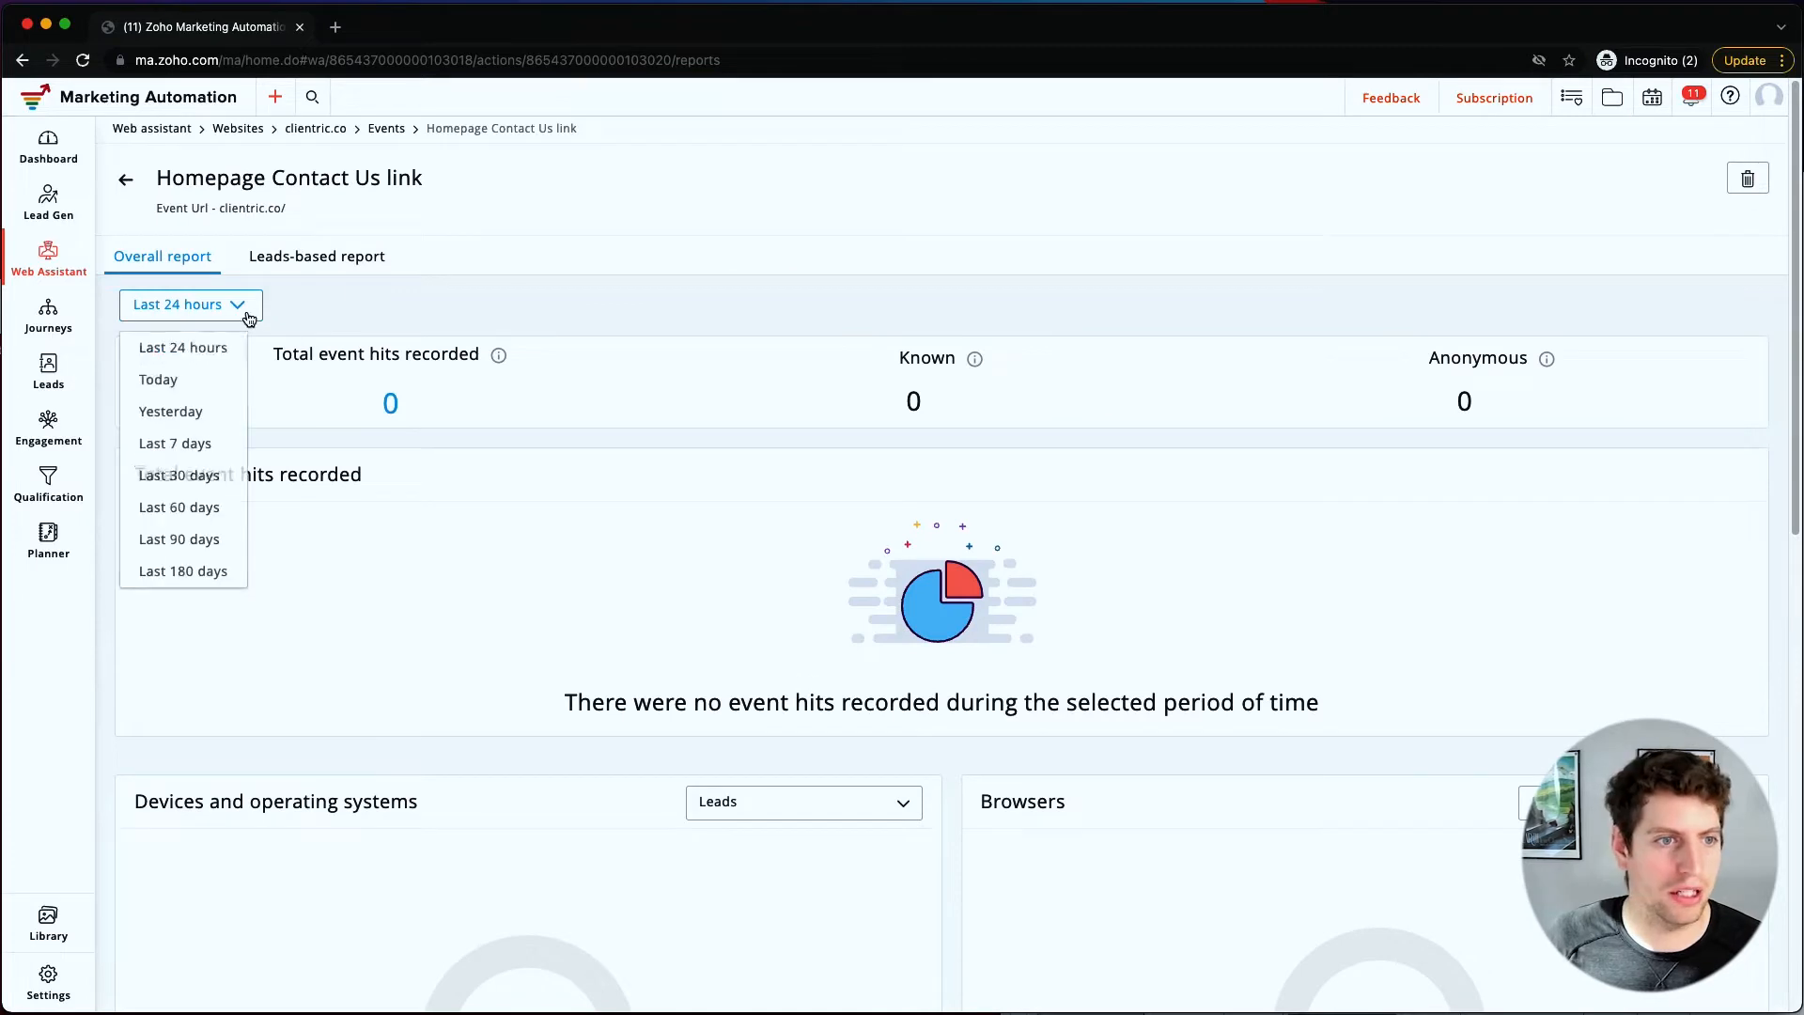
pyautogui.click(161, 375)
pyautogui.click(184, 314)
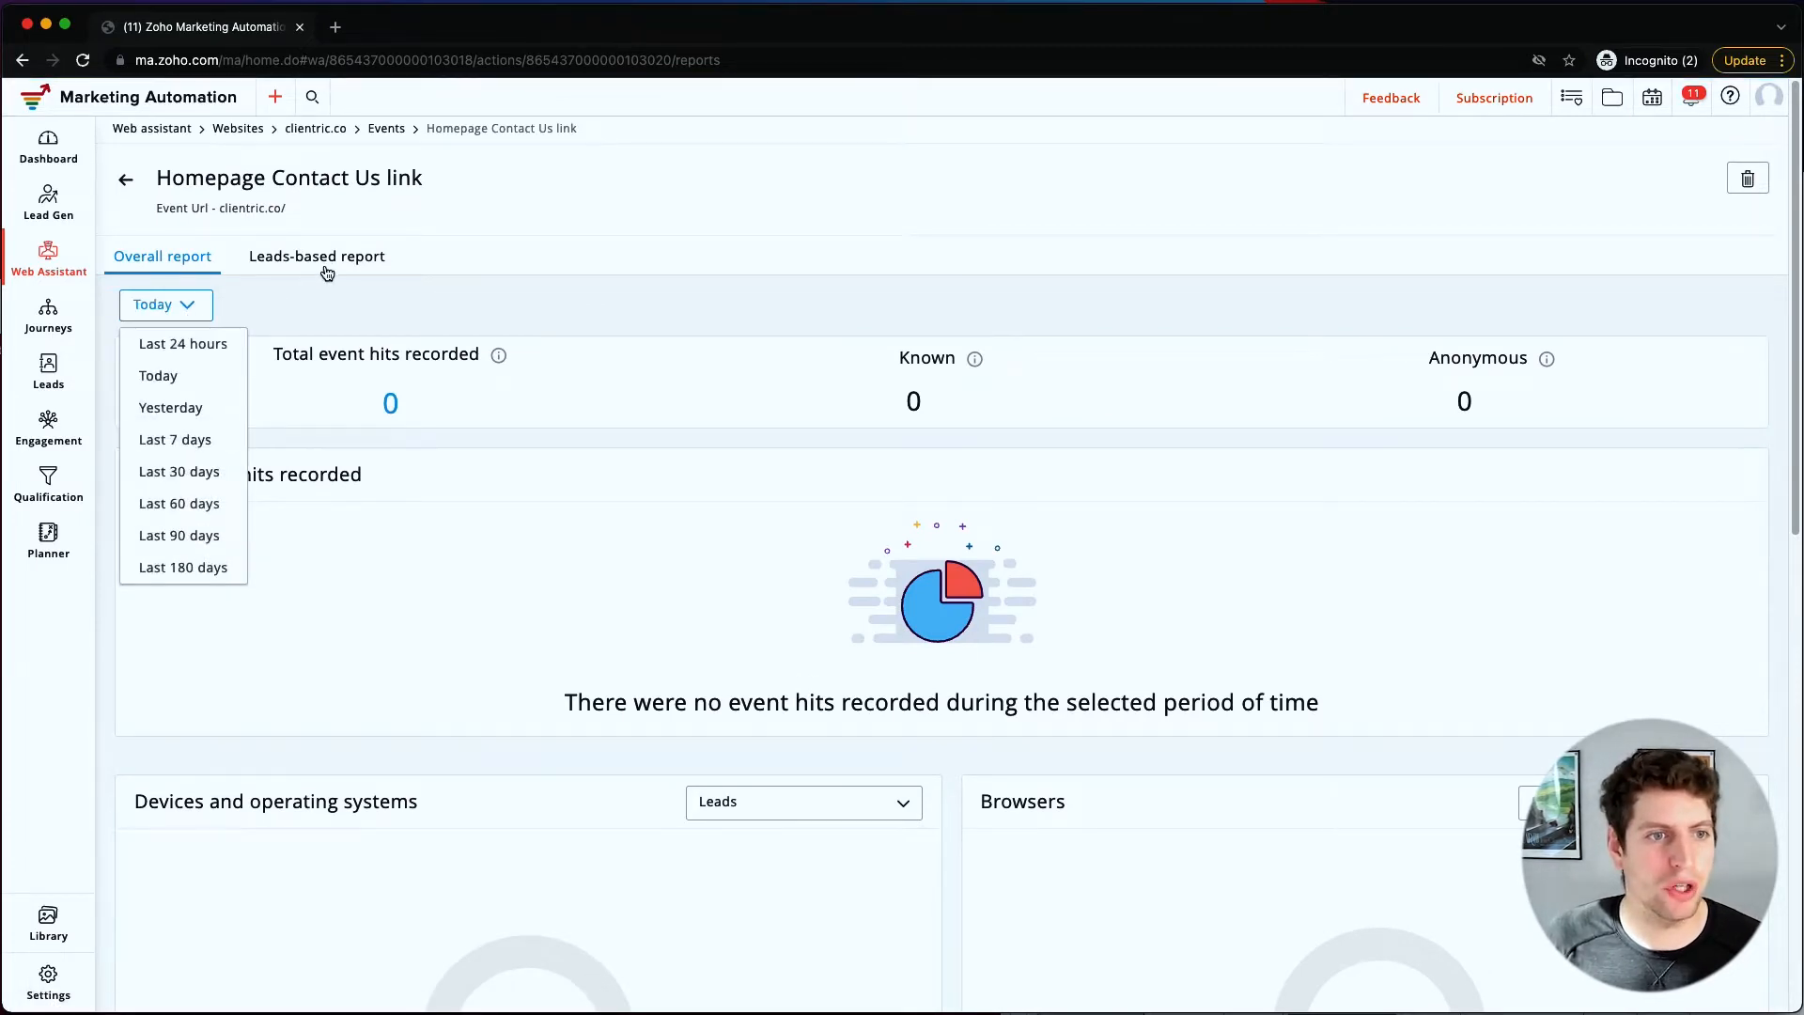
pyautogui.click(319, 266)
pyautogui.click(155, 255)
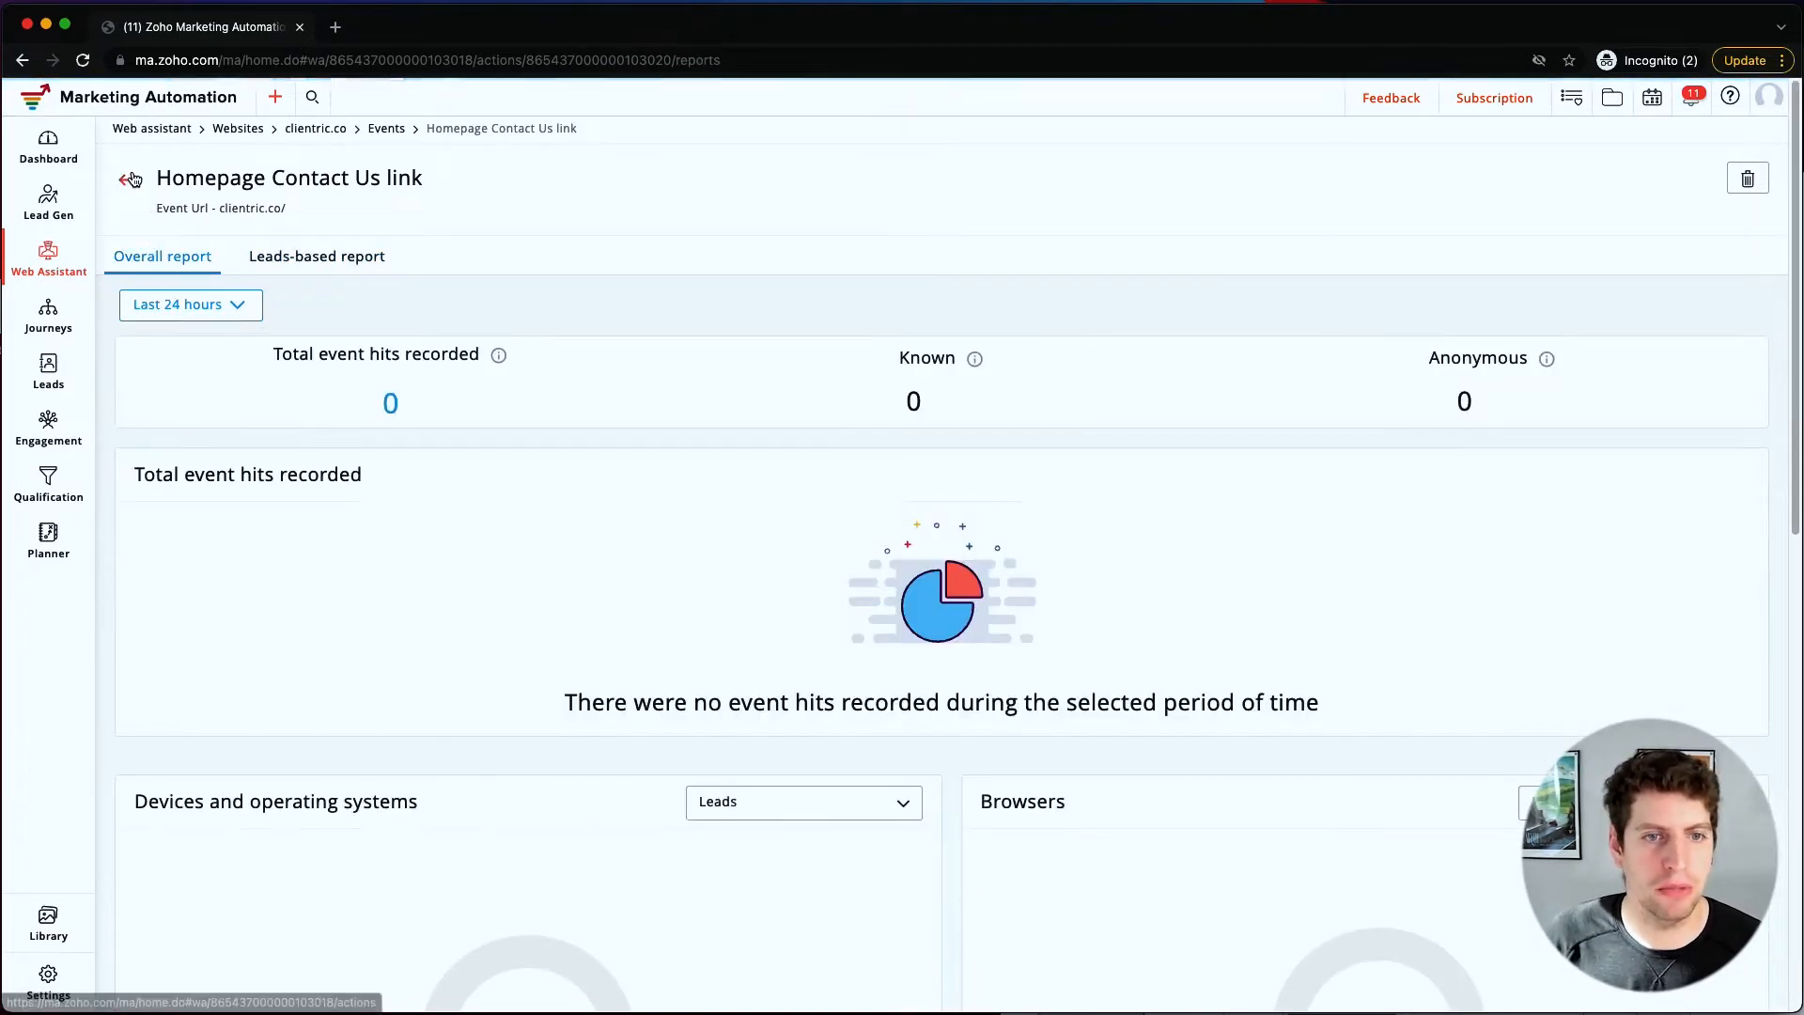
pyautogui.click(125, 179)
# - Examine the Homepage Contact Us link event's overall report, including recorded hits, devices, browsers and location-based stats
pyautogui.moveTo(120, 314)
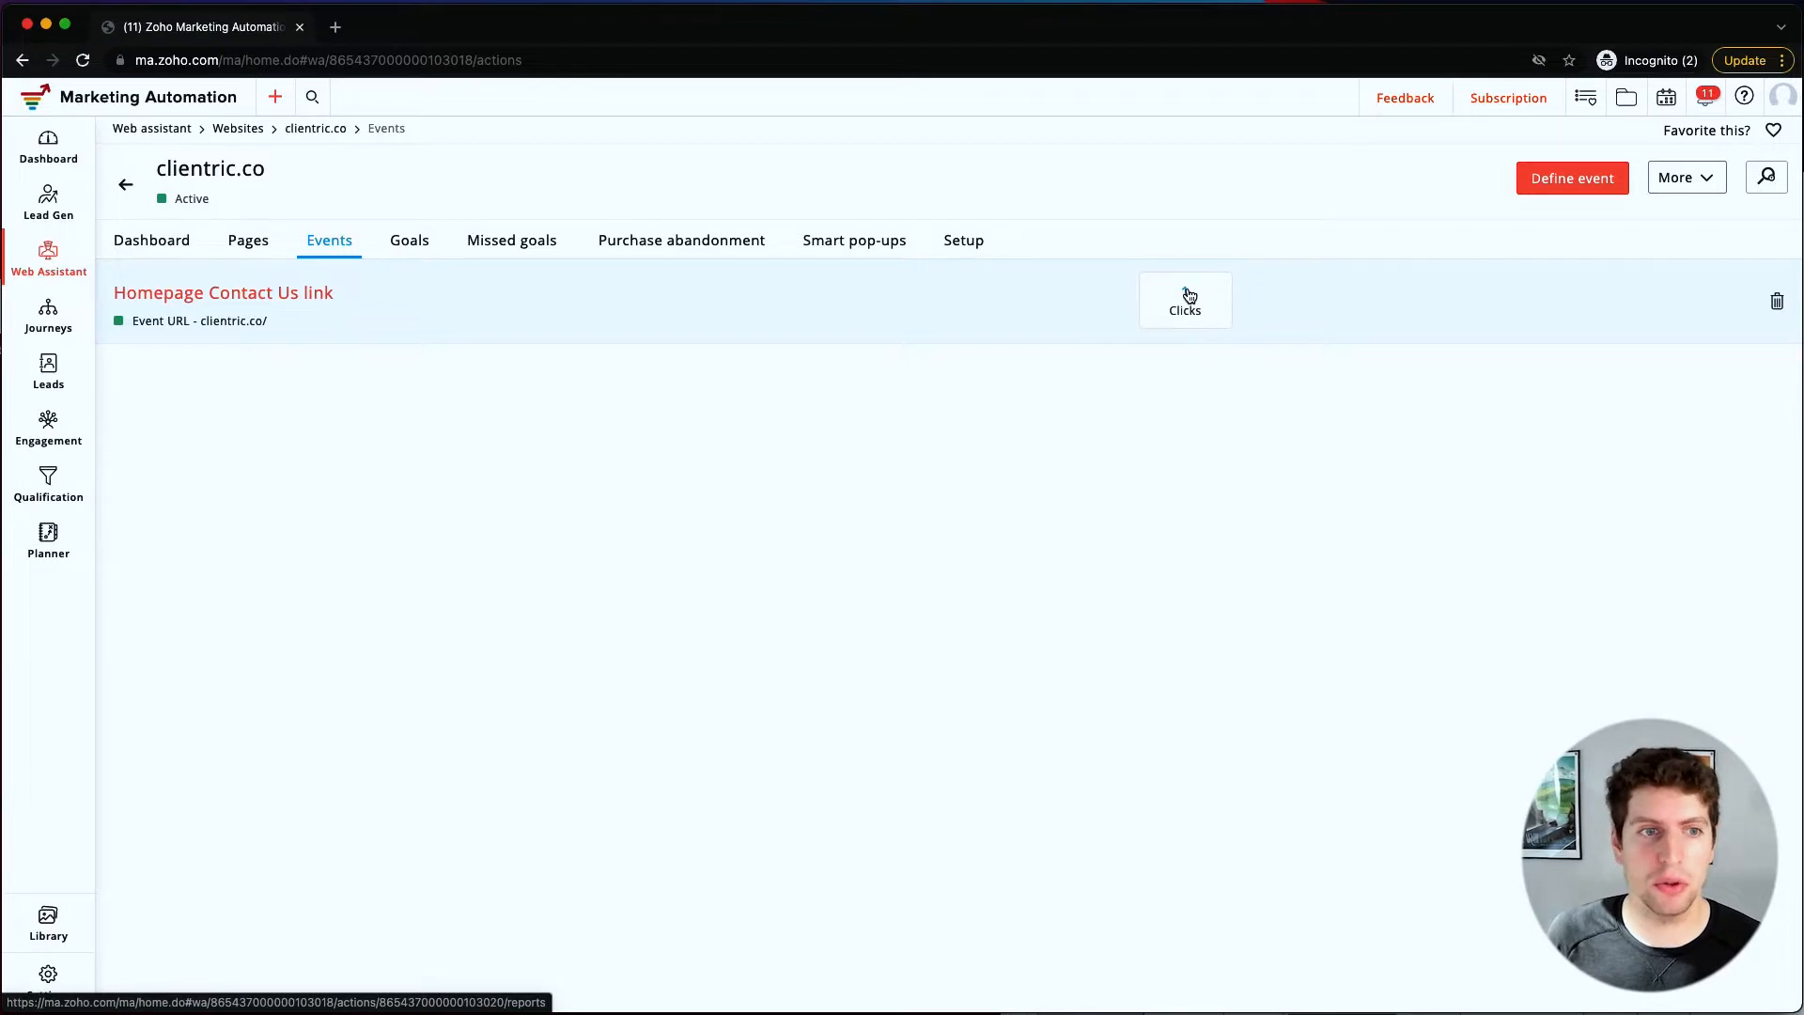
pyautogui.click(329, 294)
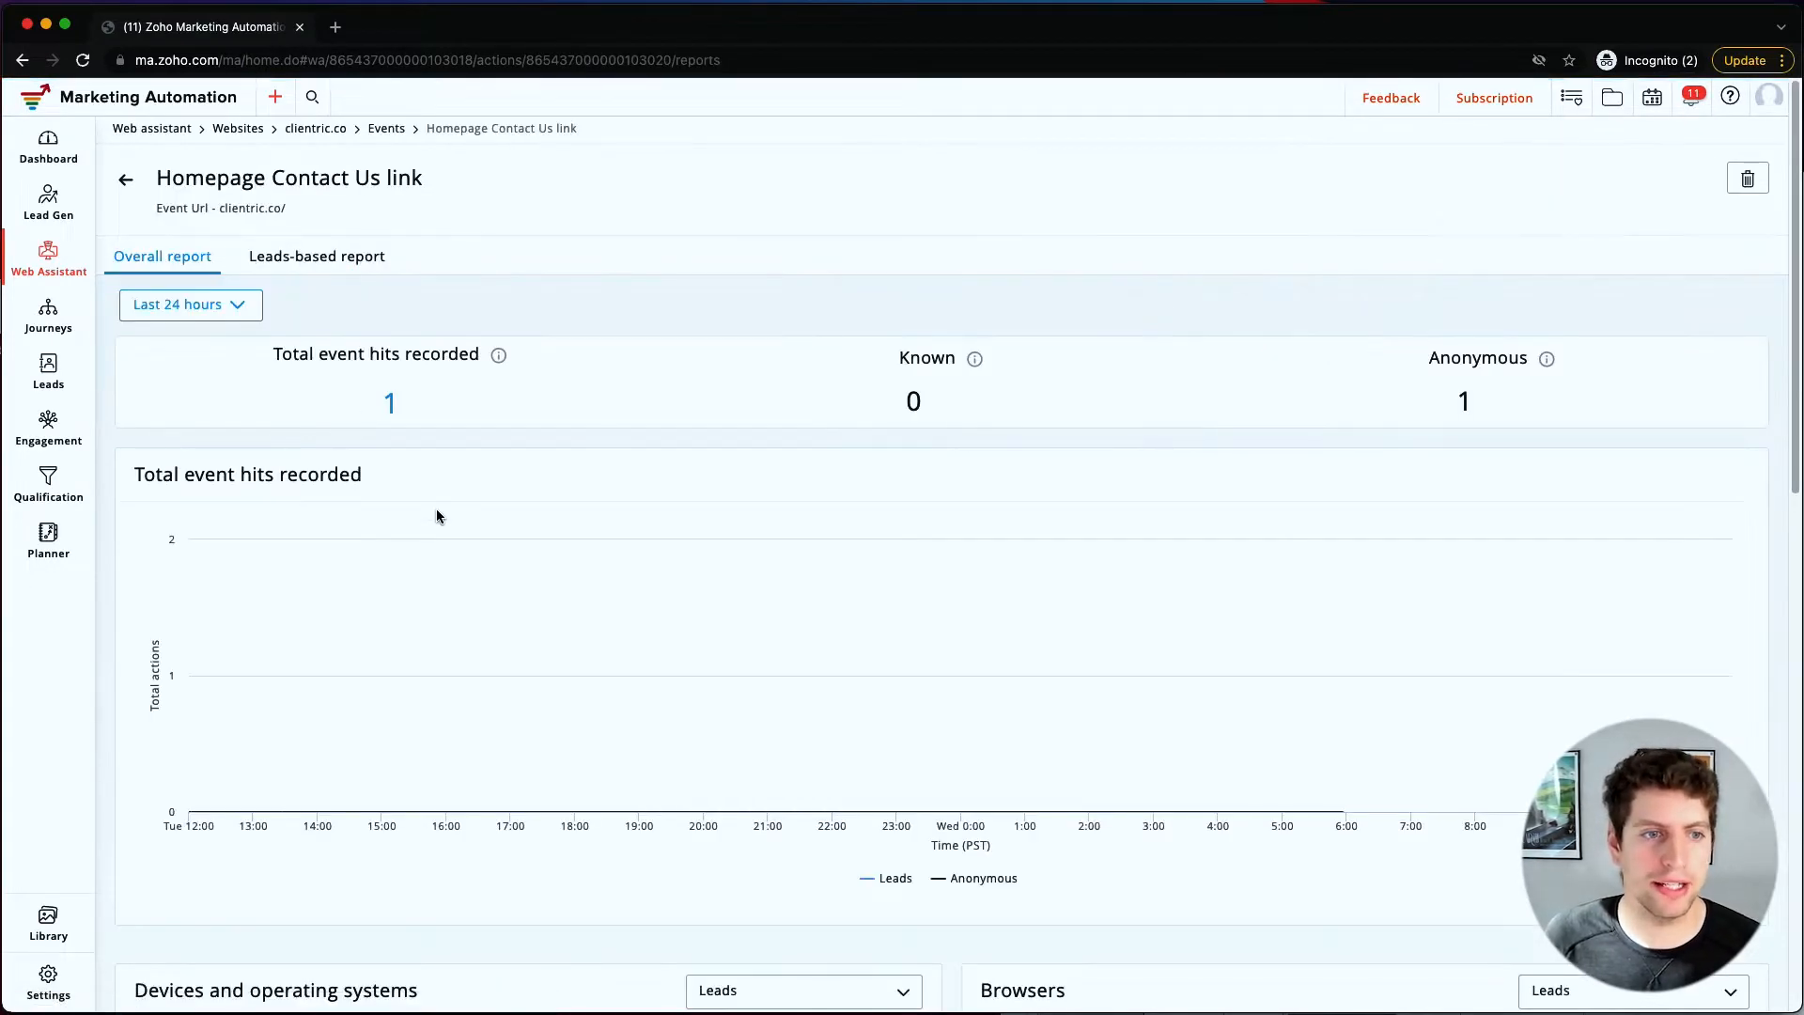
pyautogui.scroll(-5, 436, 516)
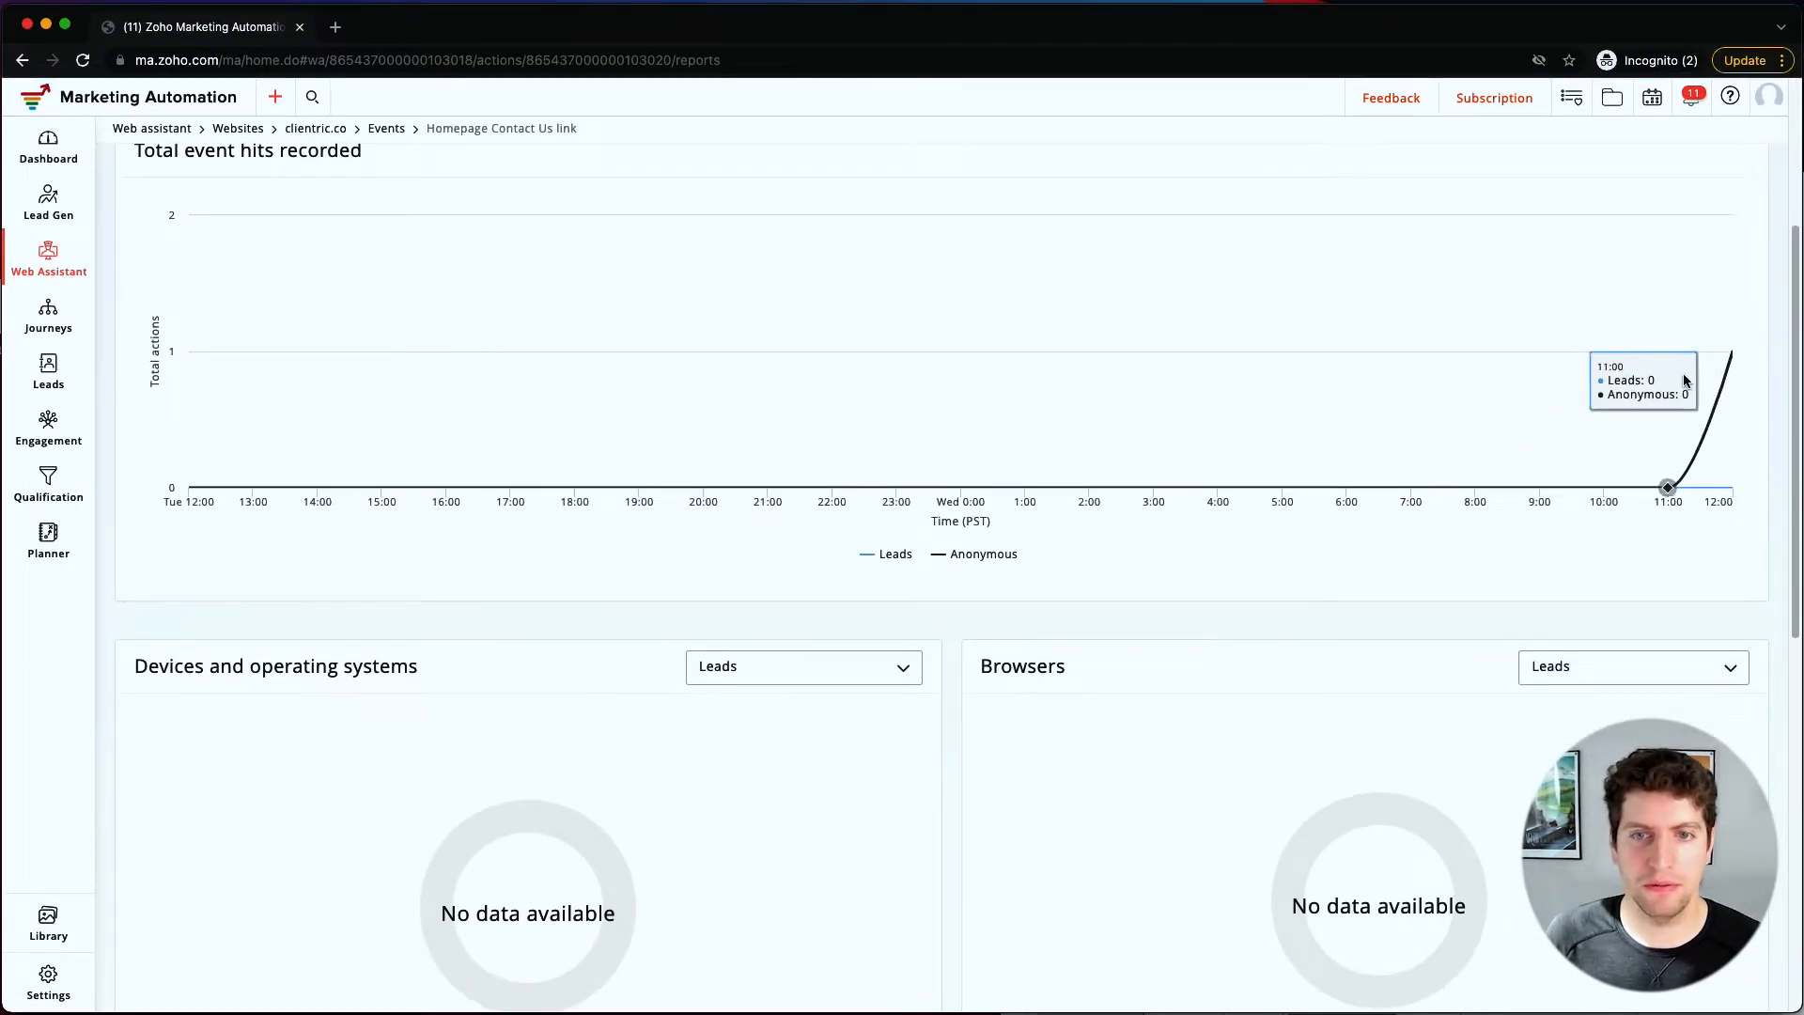
pyautogui.scroll(-10, 1252, 633)
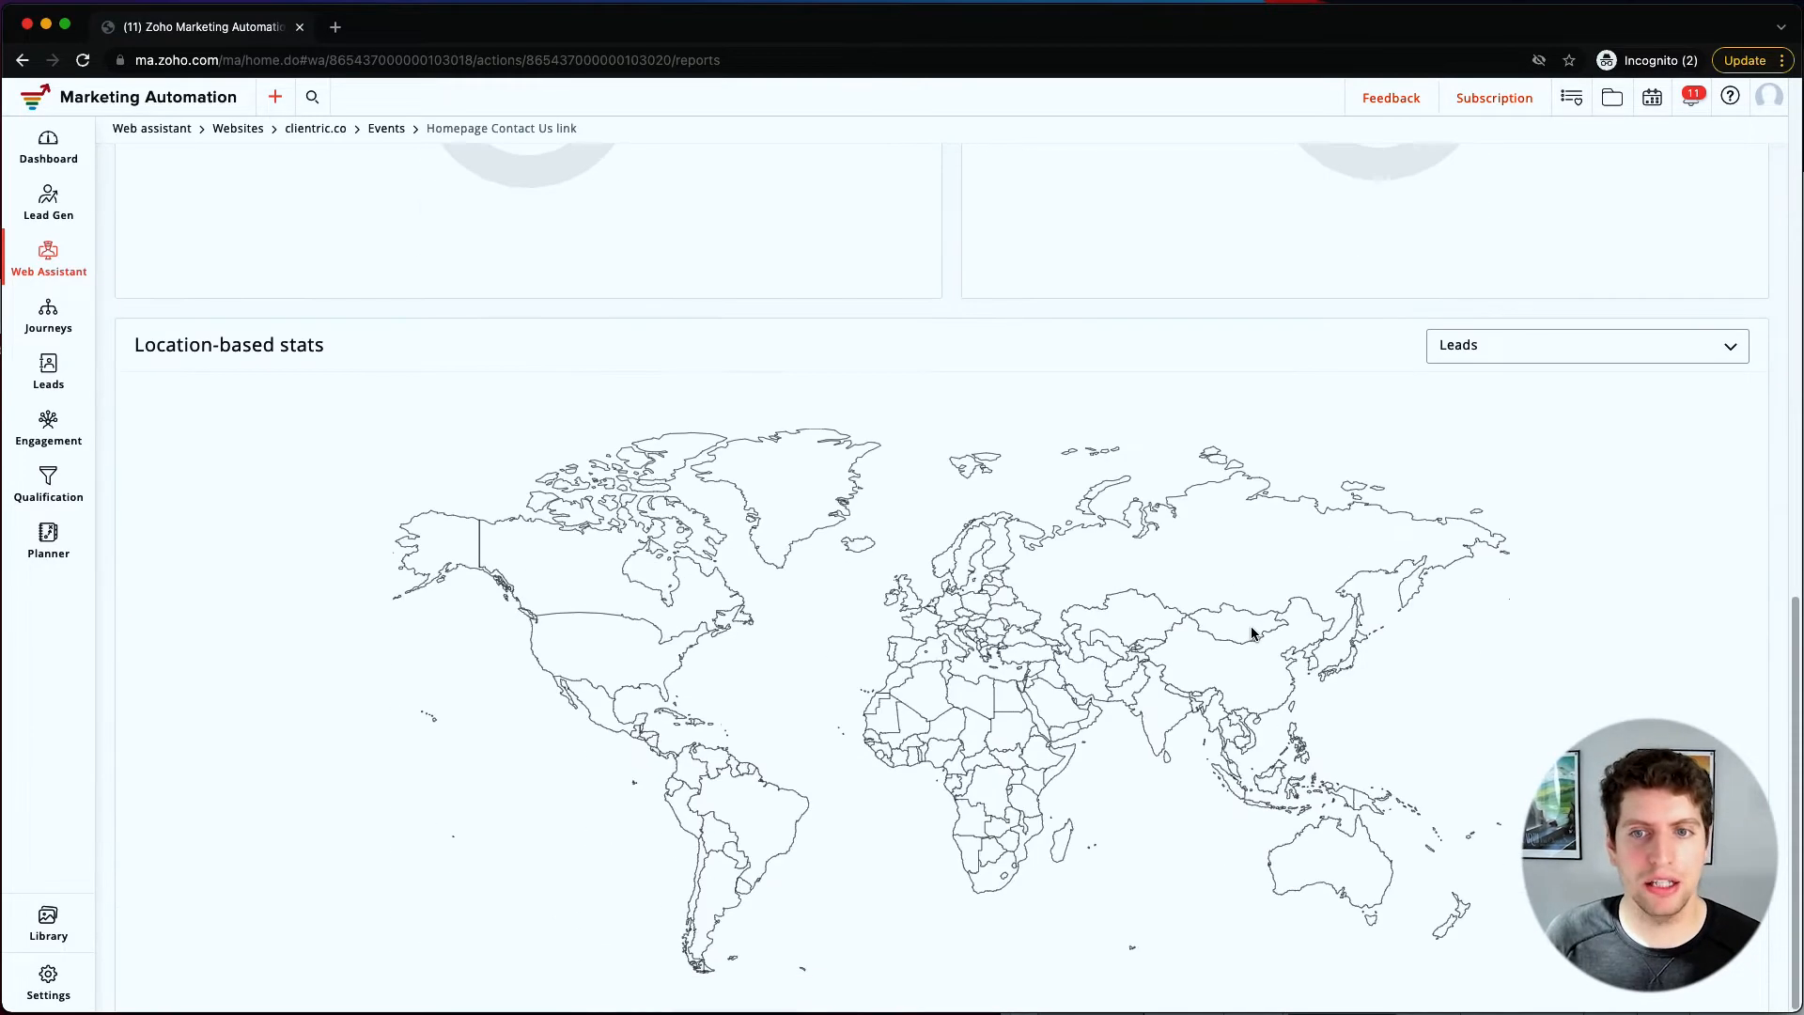
pyautogui.scroll(15, 1253, 633)
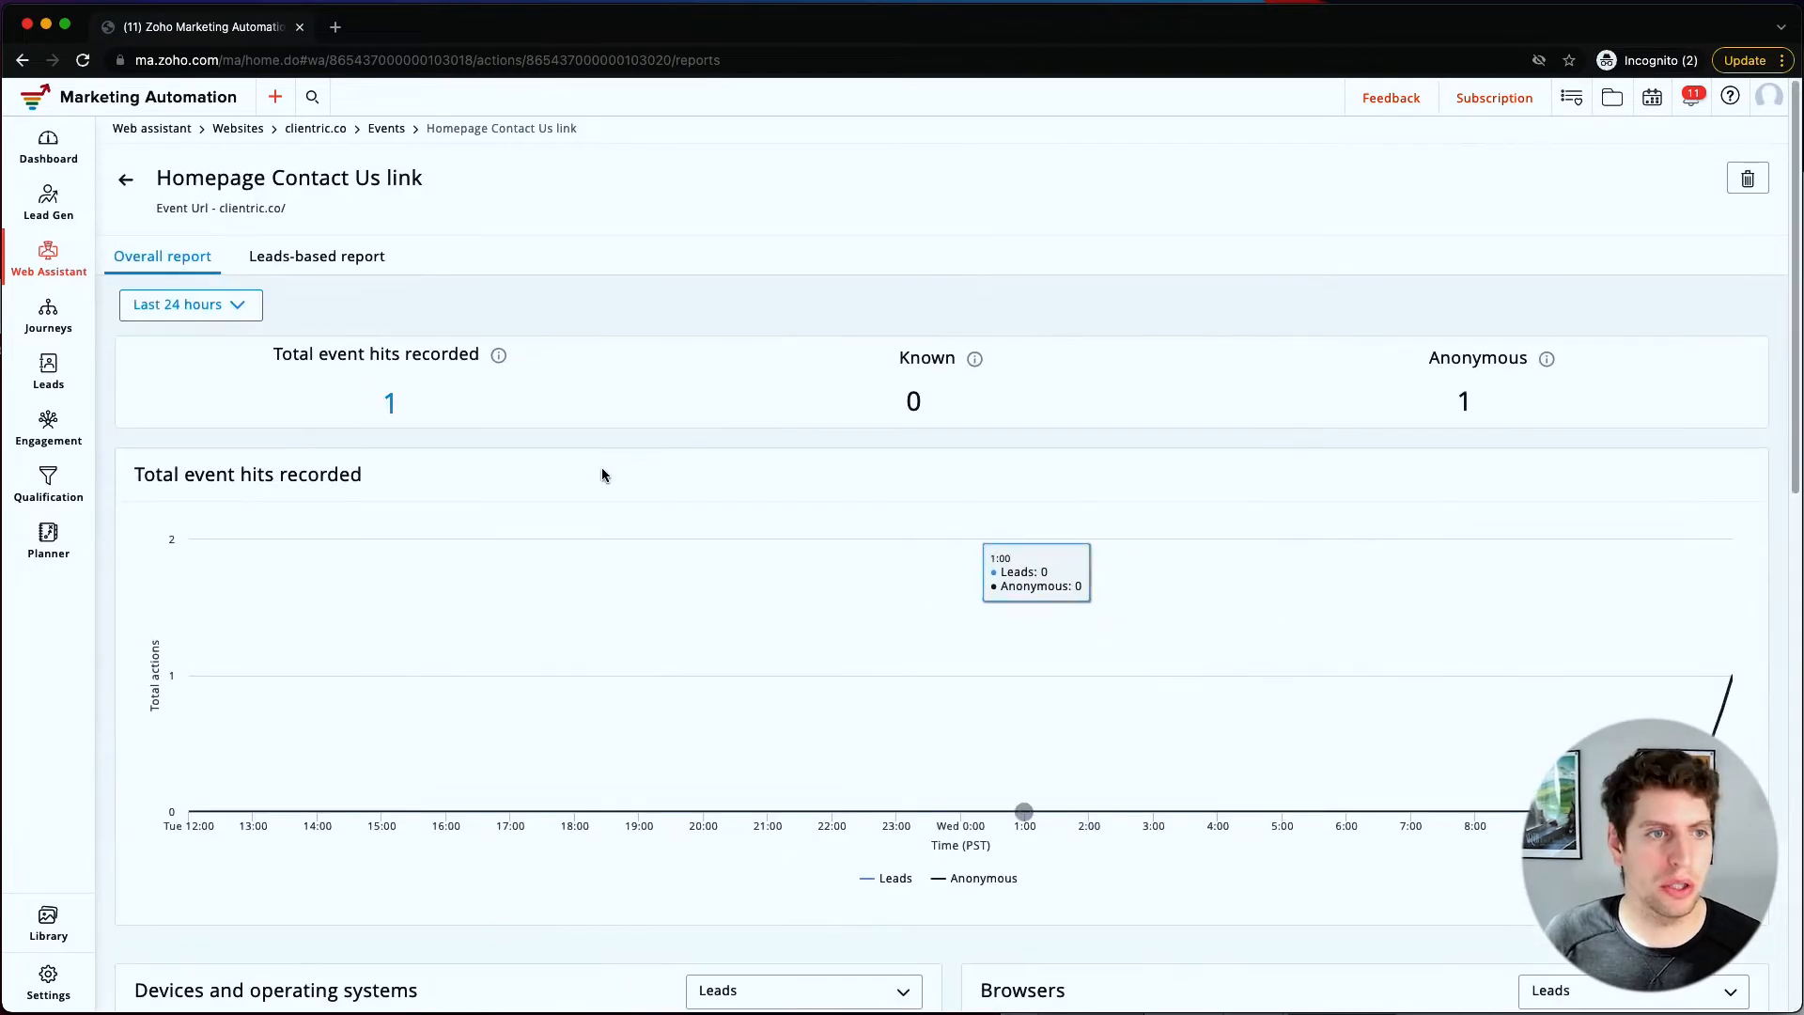
# - Return to clientric.co's events, view the available ways to define another event, and go back to the events list
pyautogui.click(130, 185)
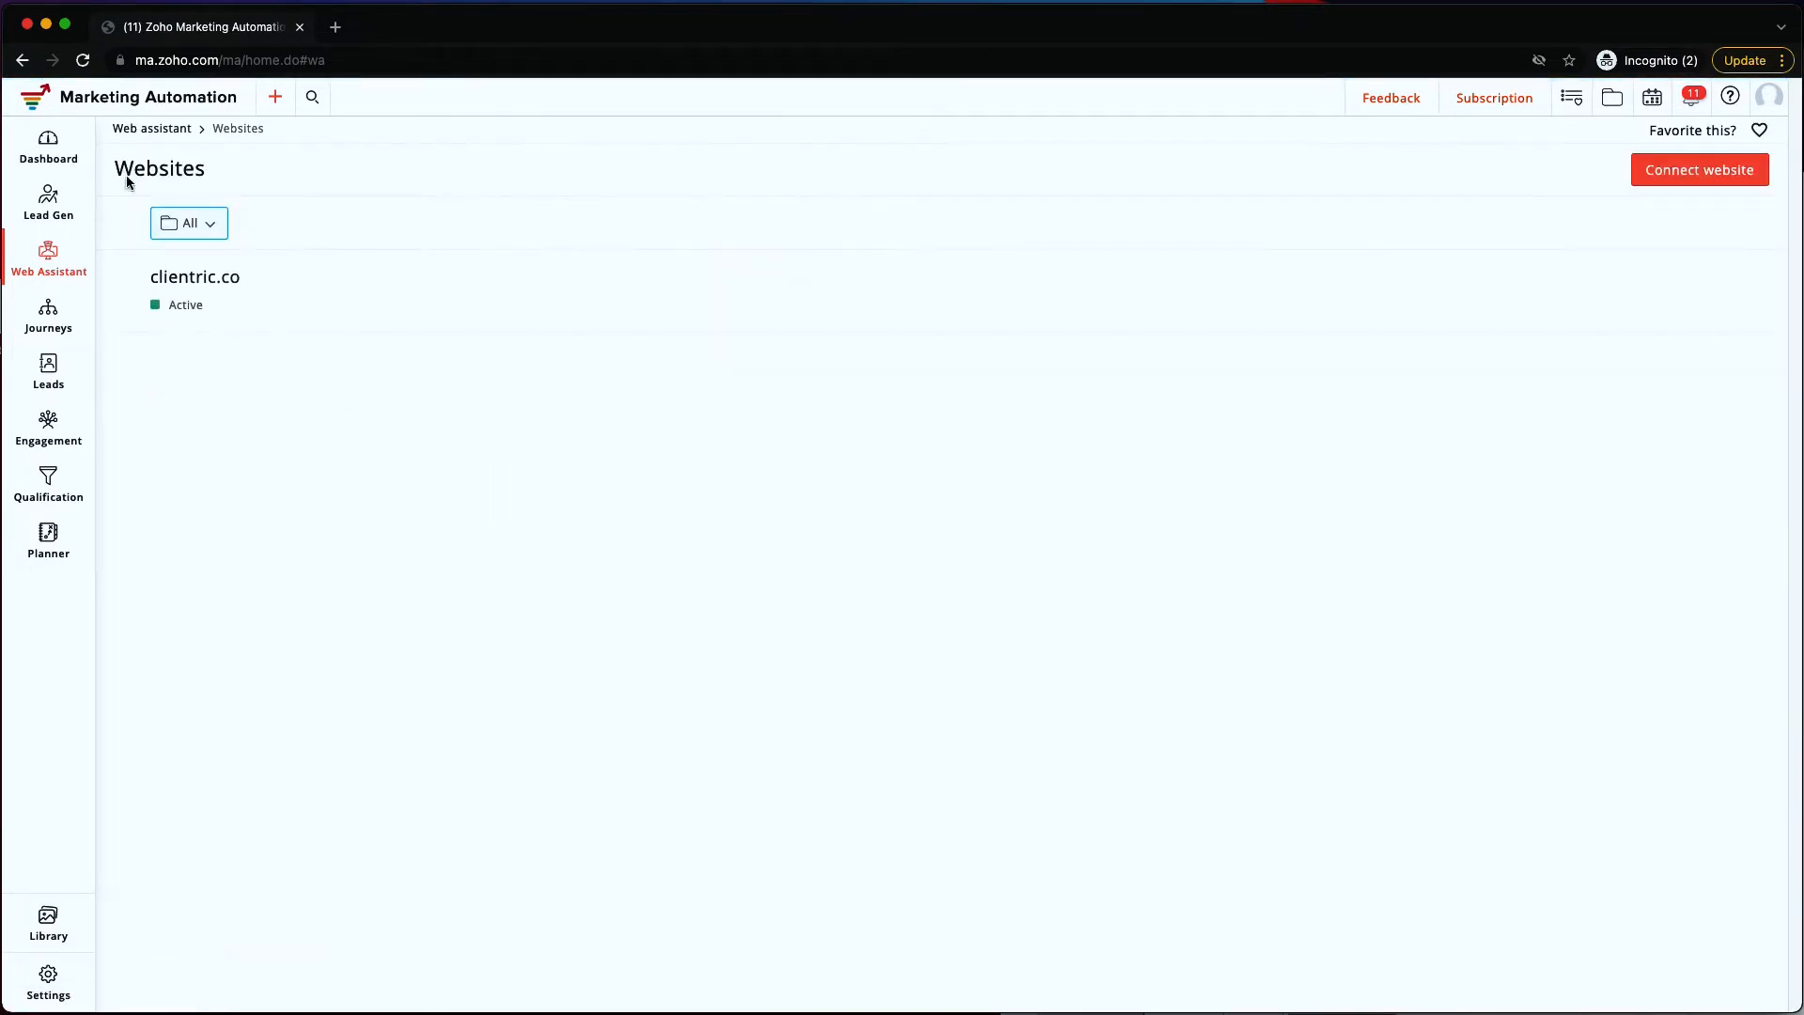
pyautogui.click(202, 278)
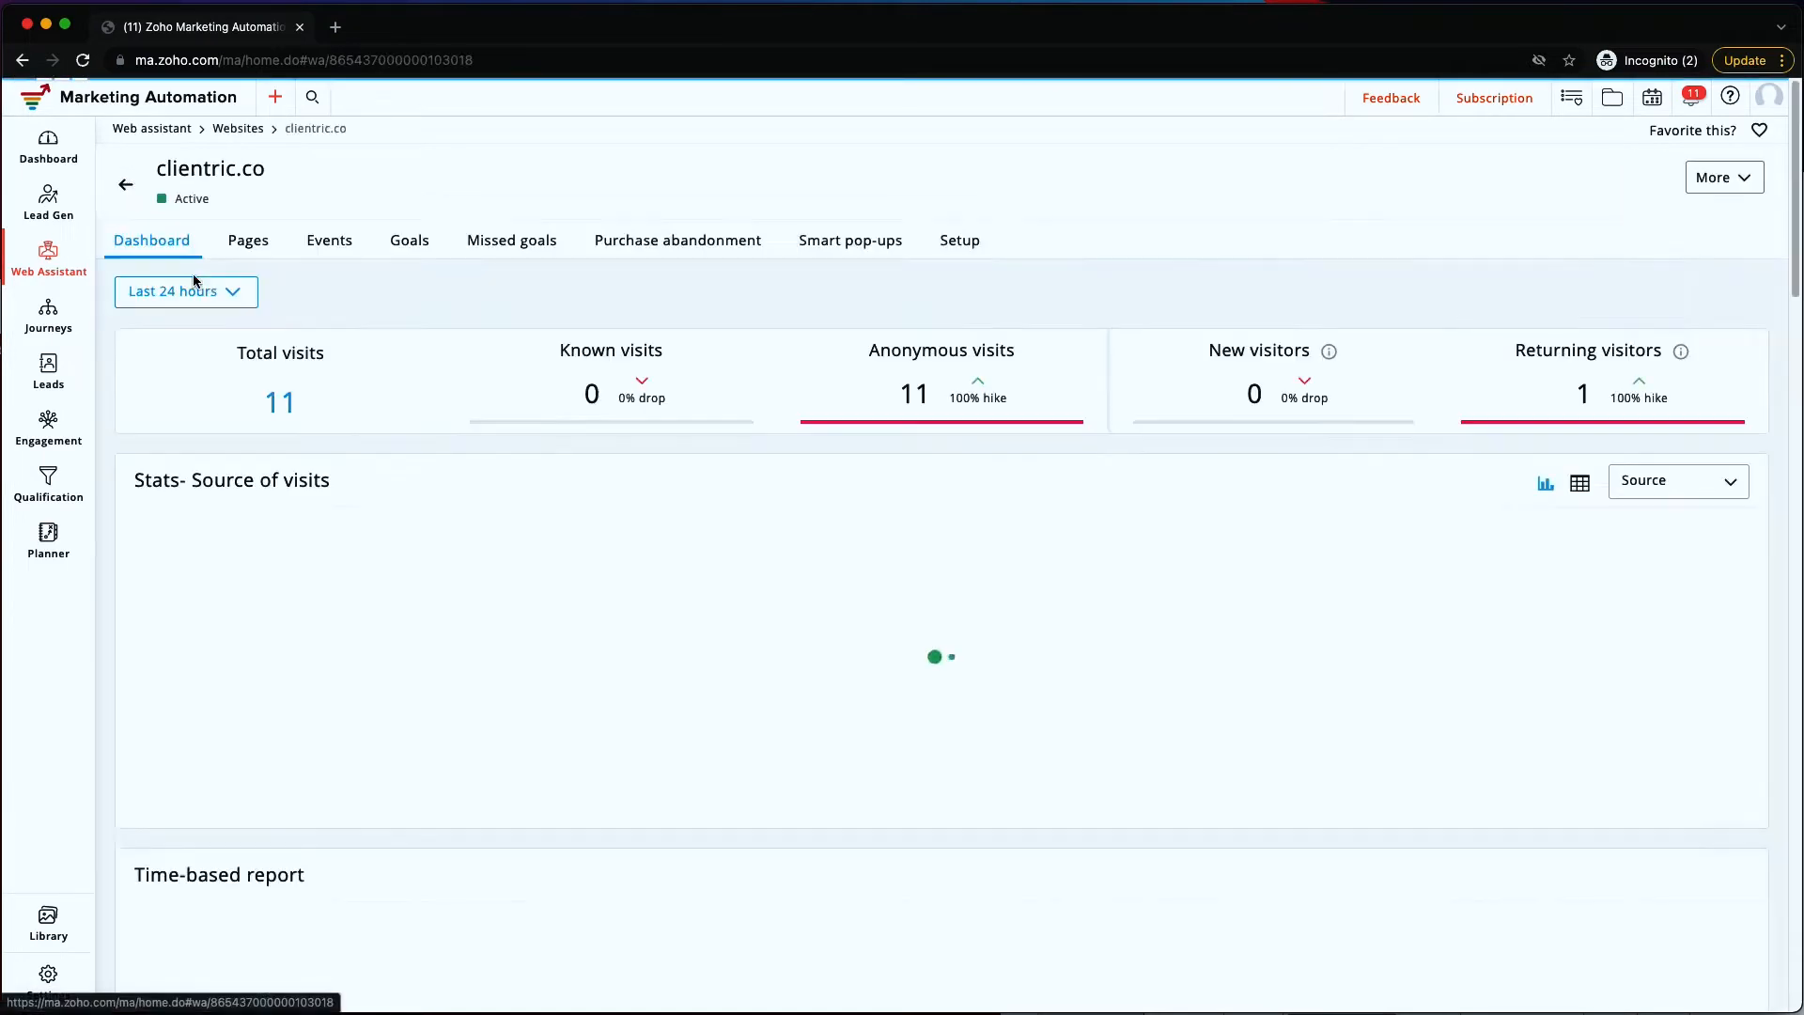
pyautogui.click(324, 246)
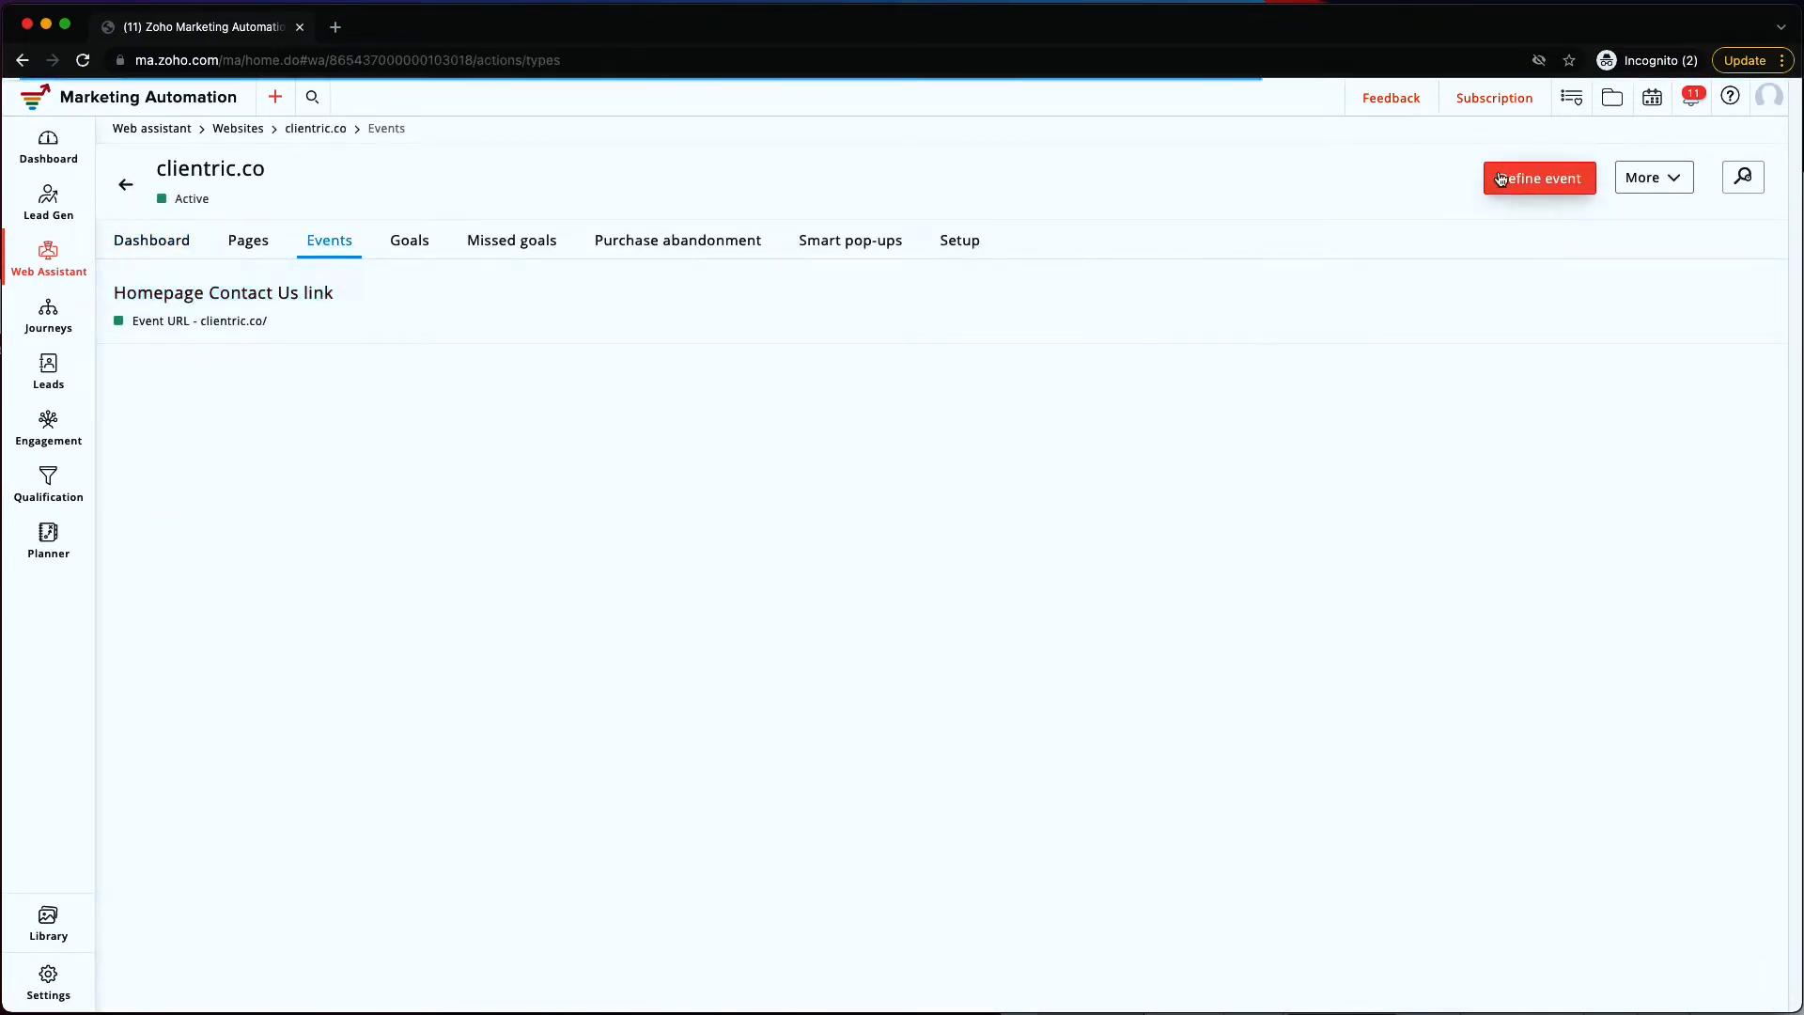
pyautogui.click(1501, 180)
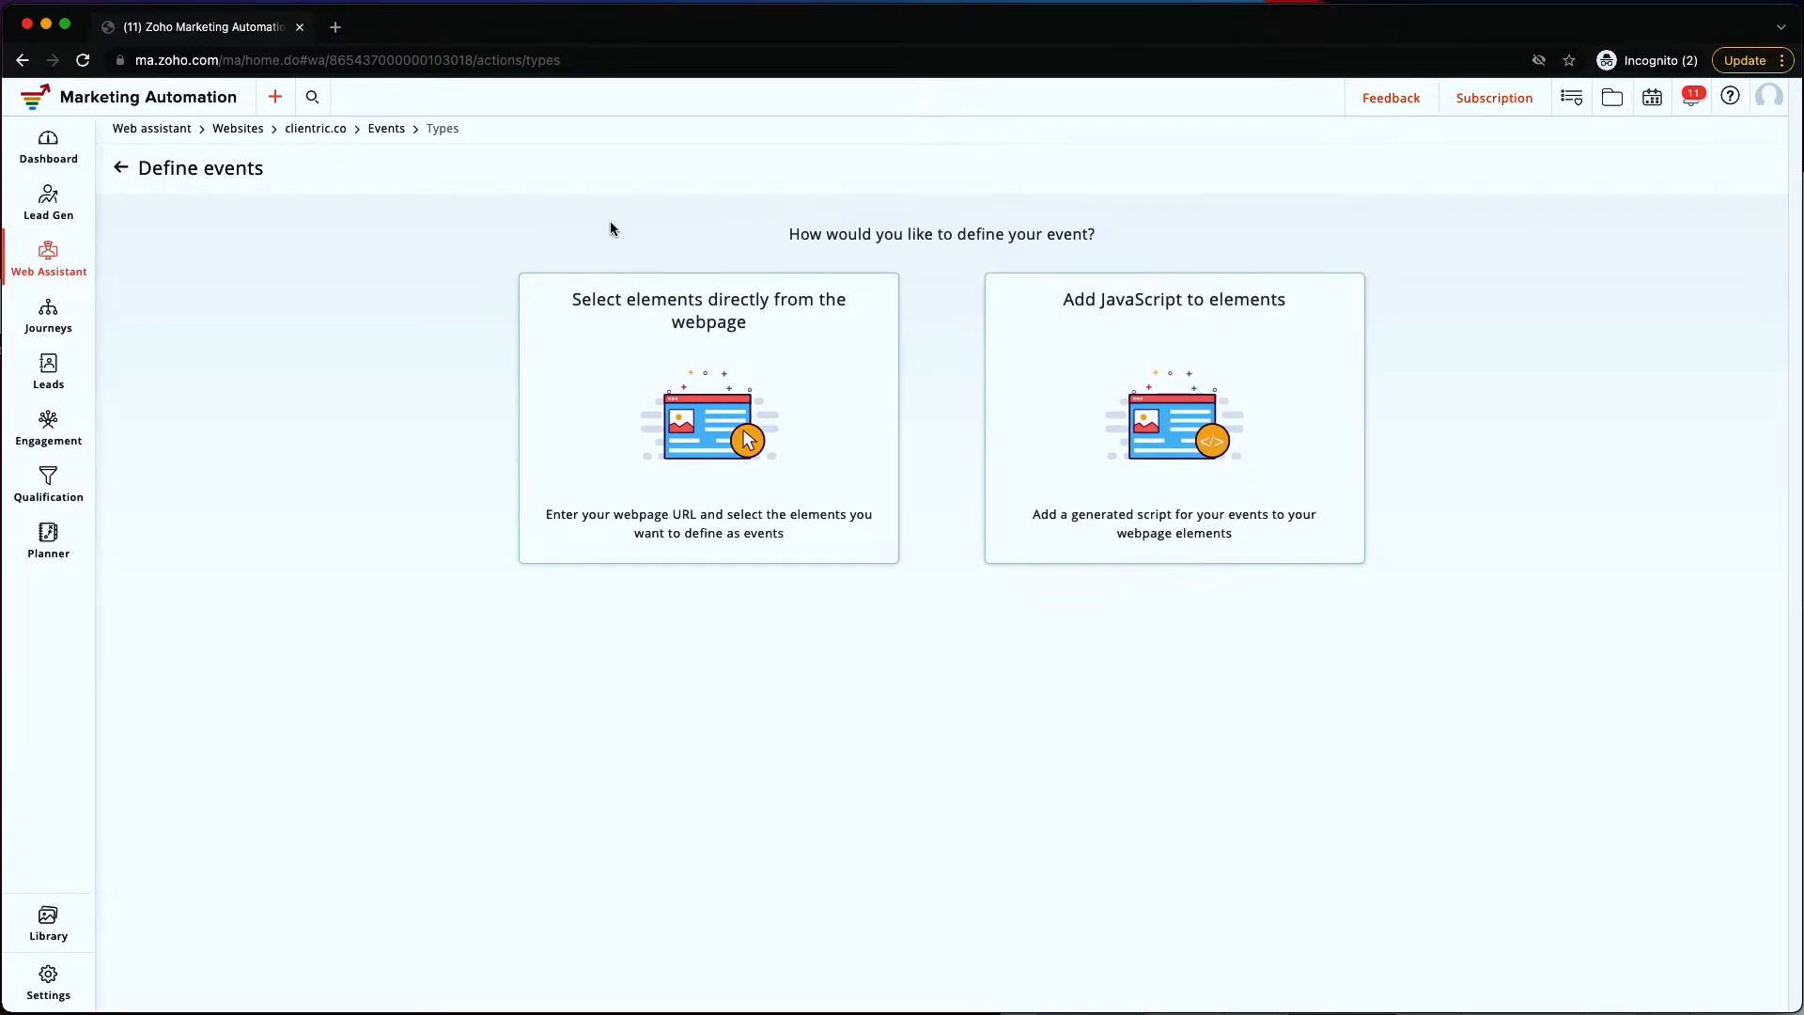
pyautogui.click(133, 158)
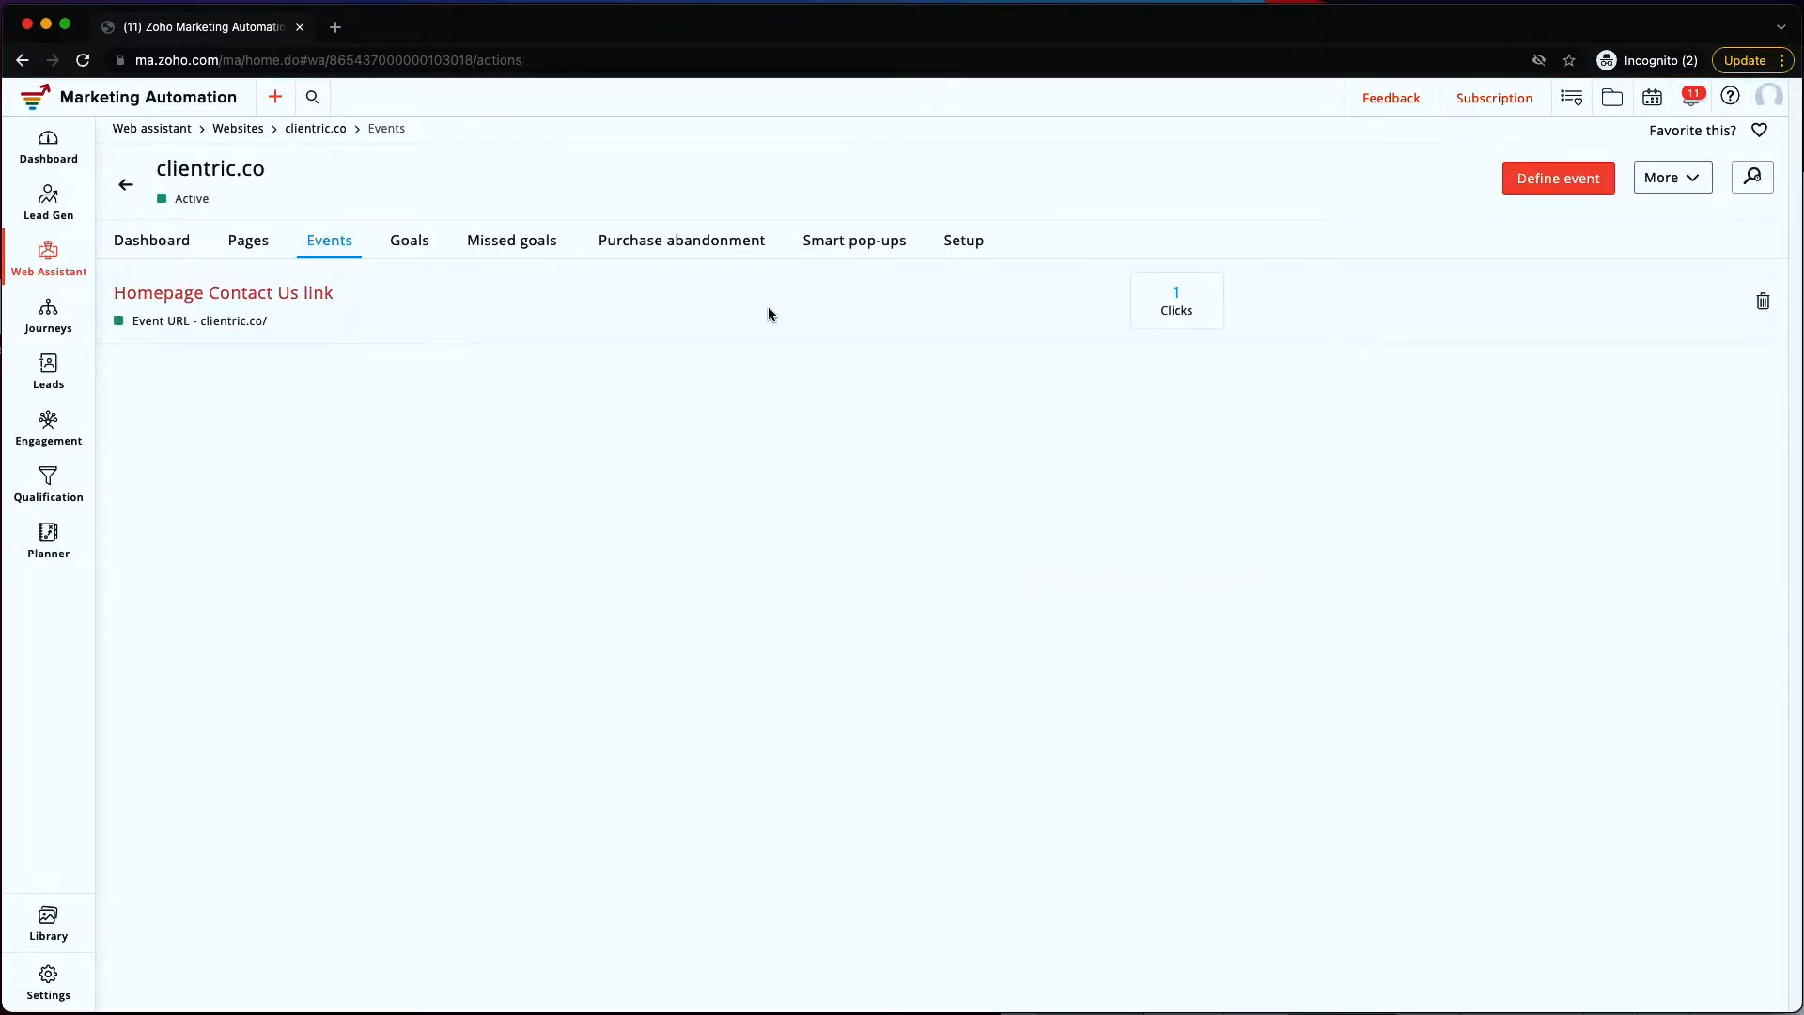
# - Start a new goal for clientric.co and restrict its visitor type to new visitors
pyautogui.click(403, 246)
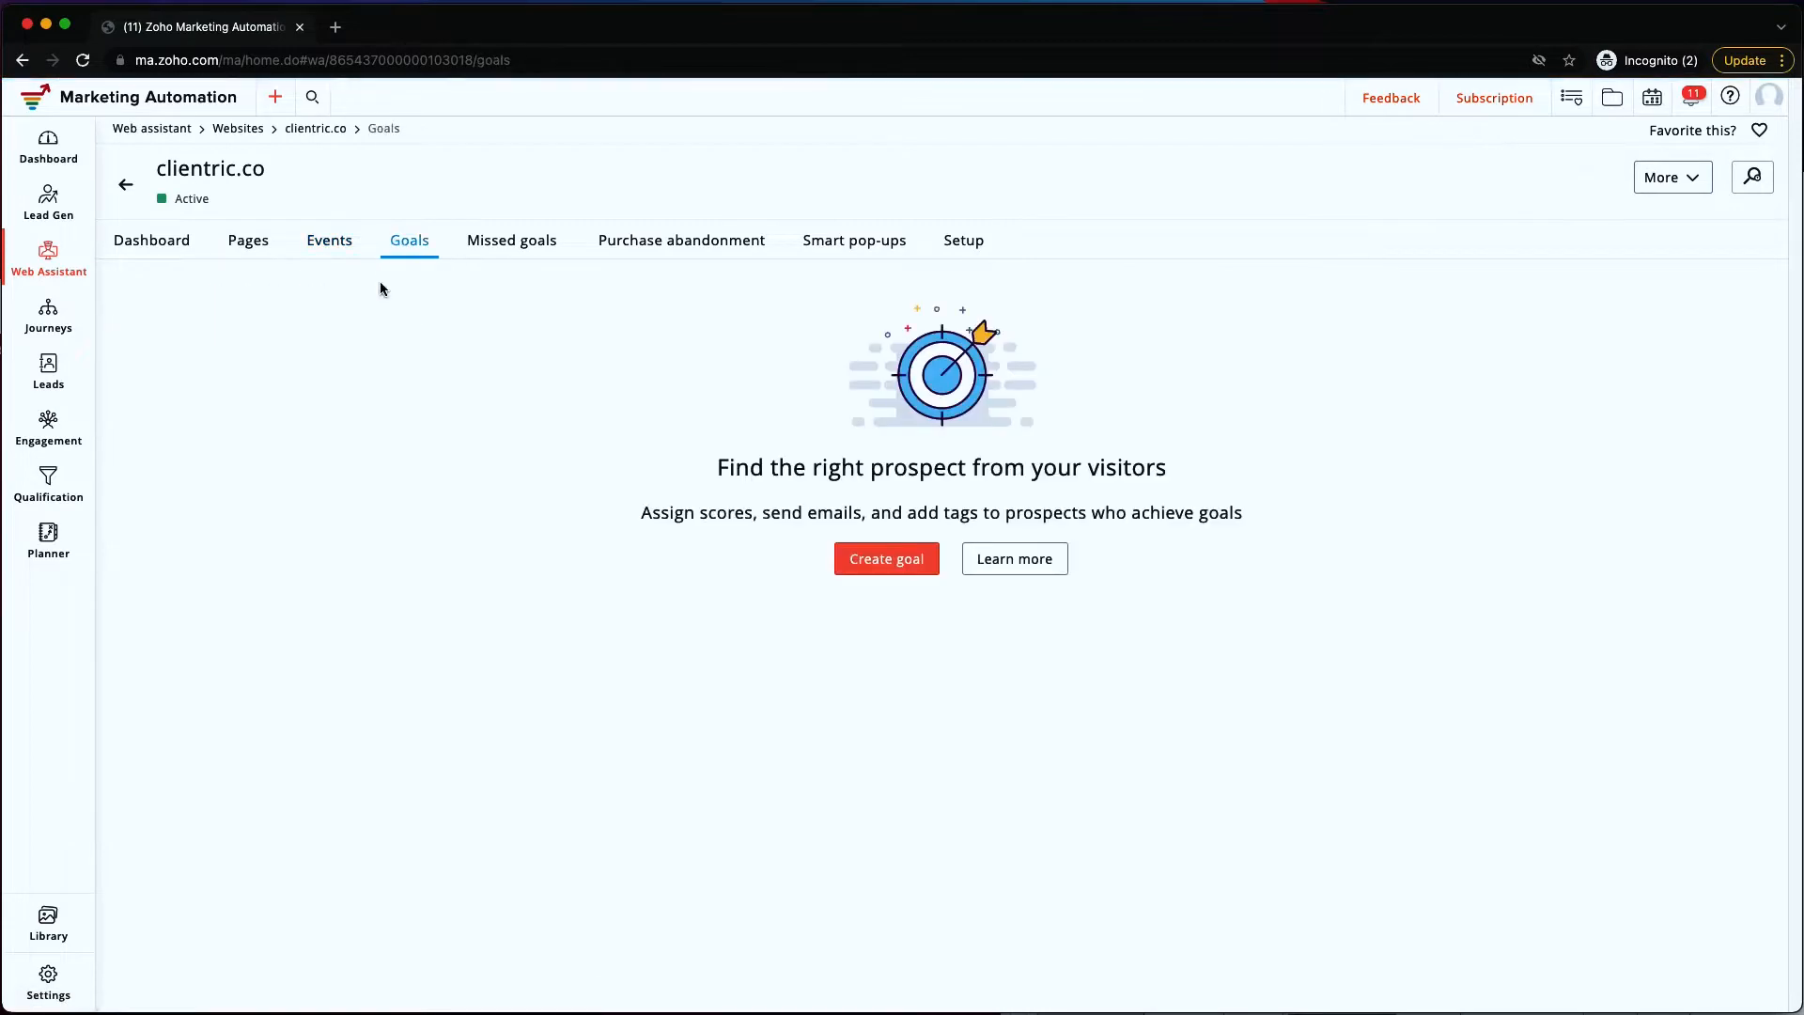
pyautogui.click(910, 566)
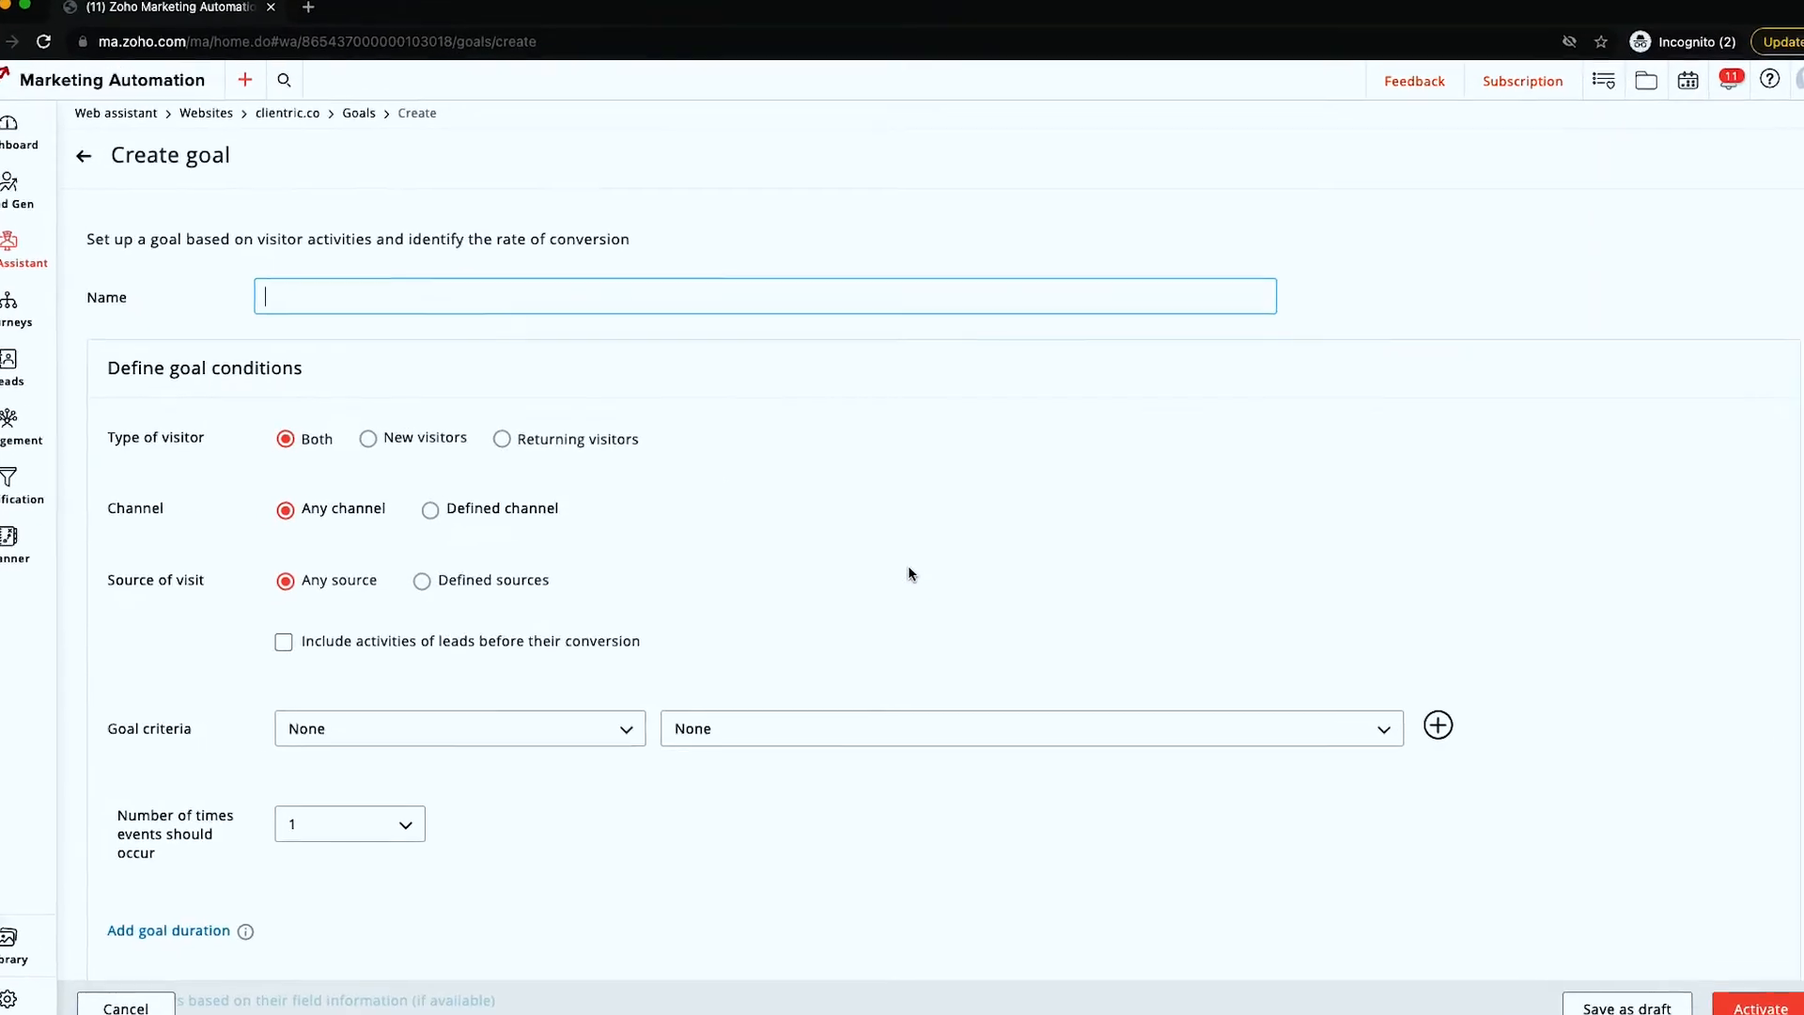
pyautogui.click(329, 445)
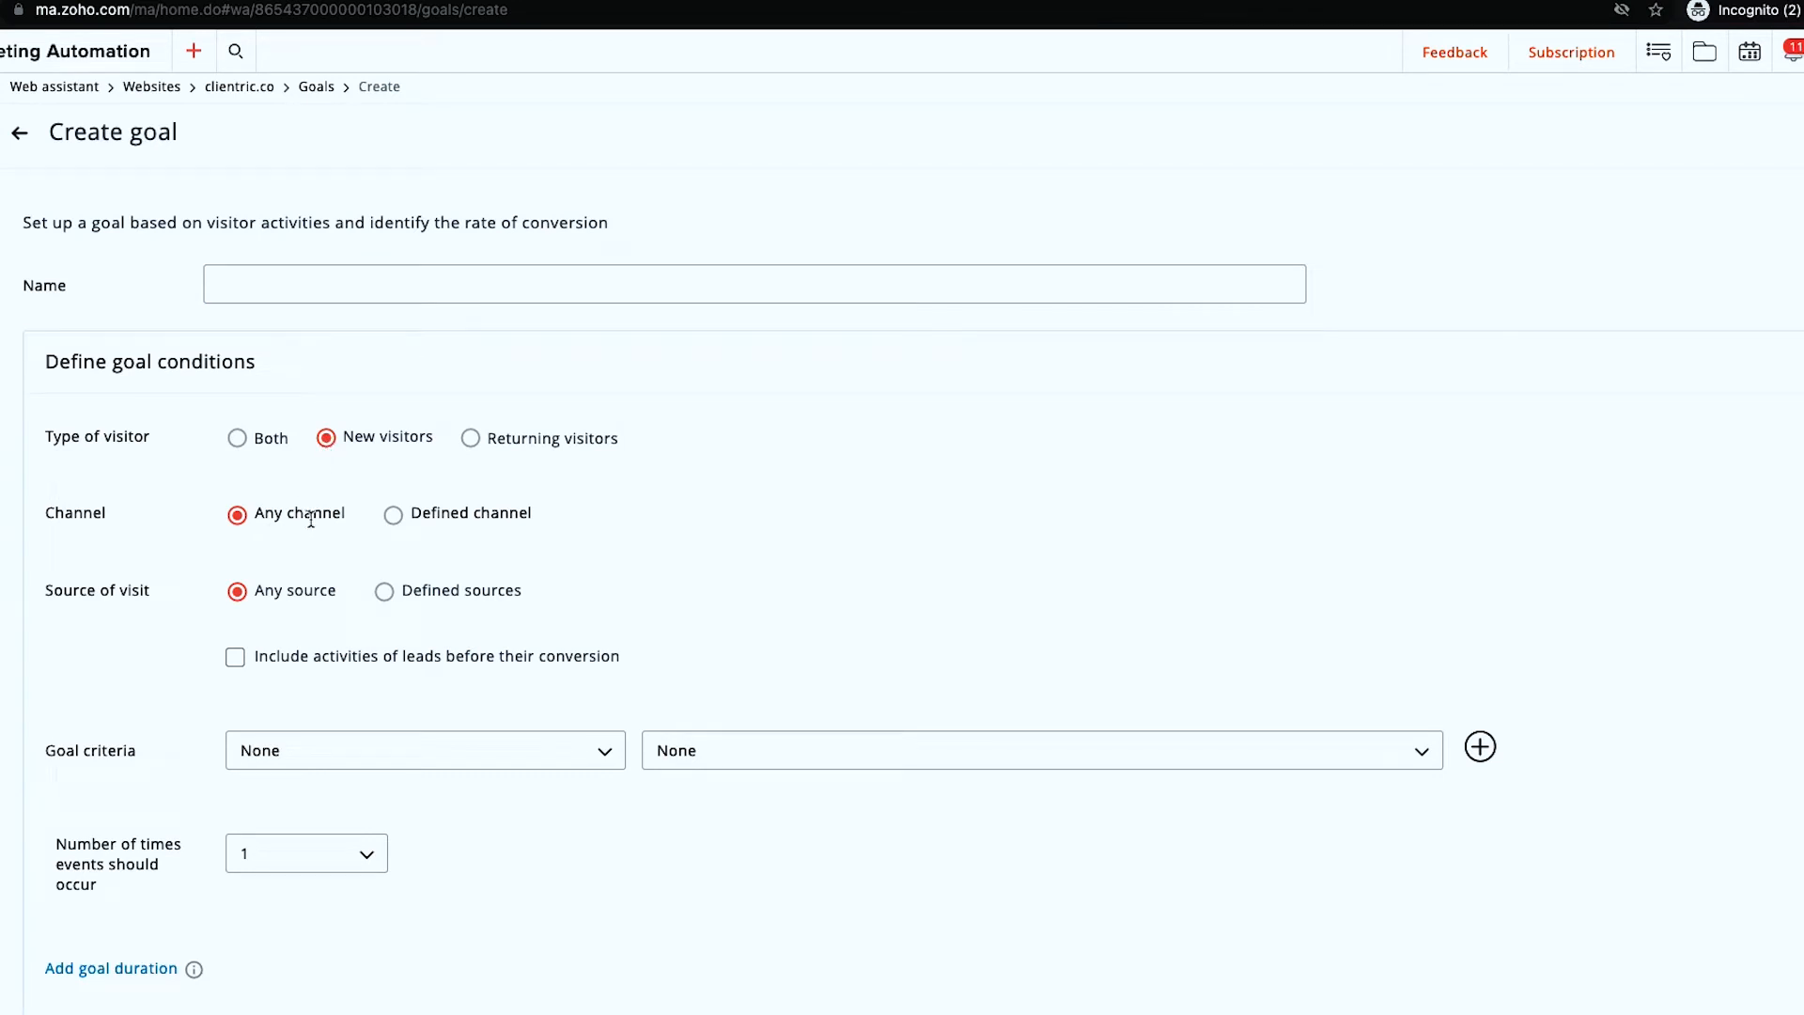
# - Limit the goal to the defined channel Social and the defined visit source Instagram
pyautogui.click(399, 519)
pyautogui.click(335, 573)
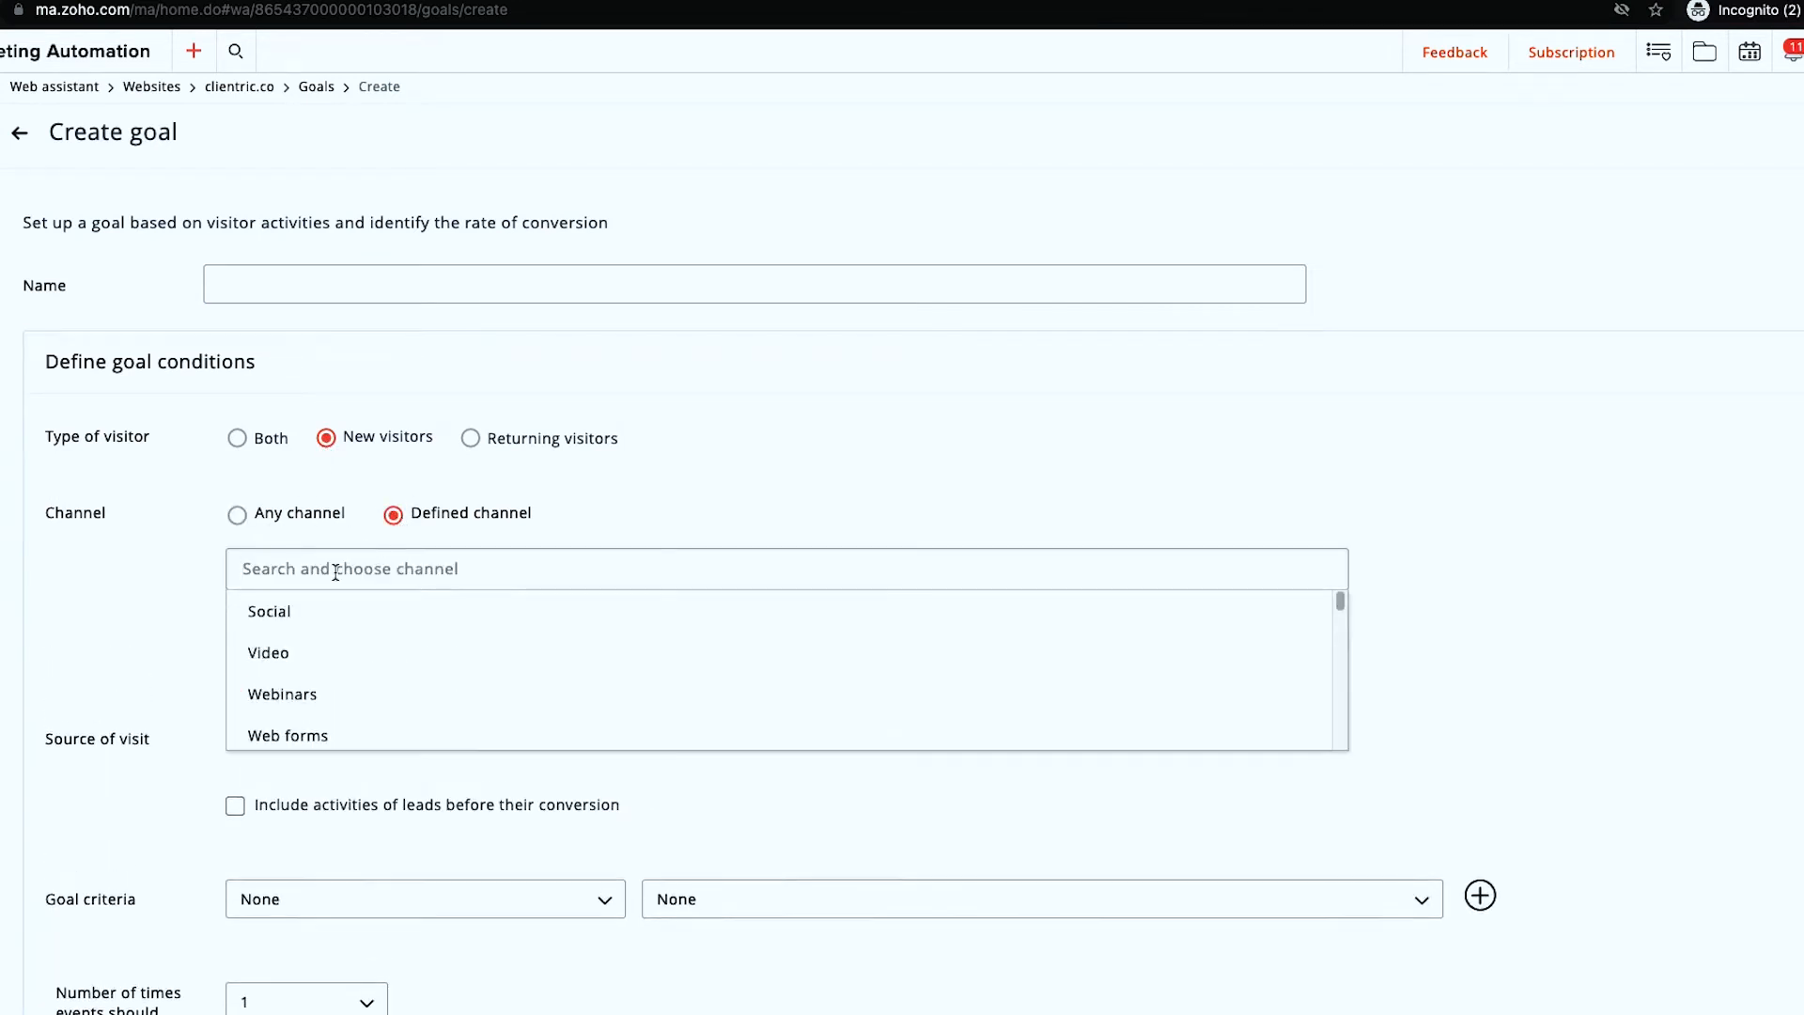
pyautogui.click(282, 619)
pyautogui.click(182, 596)
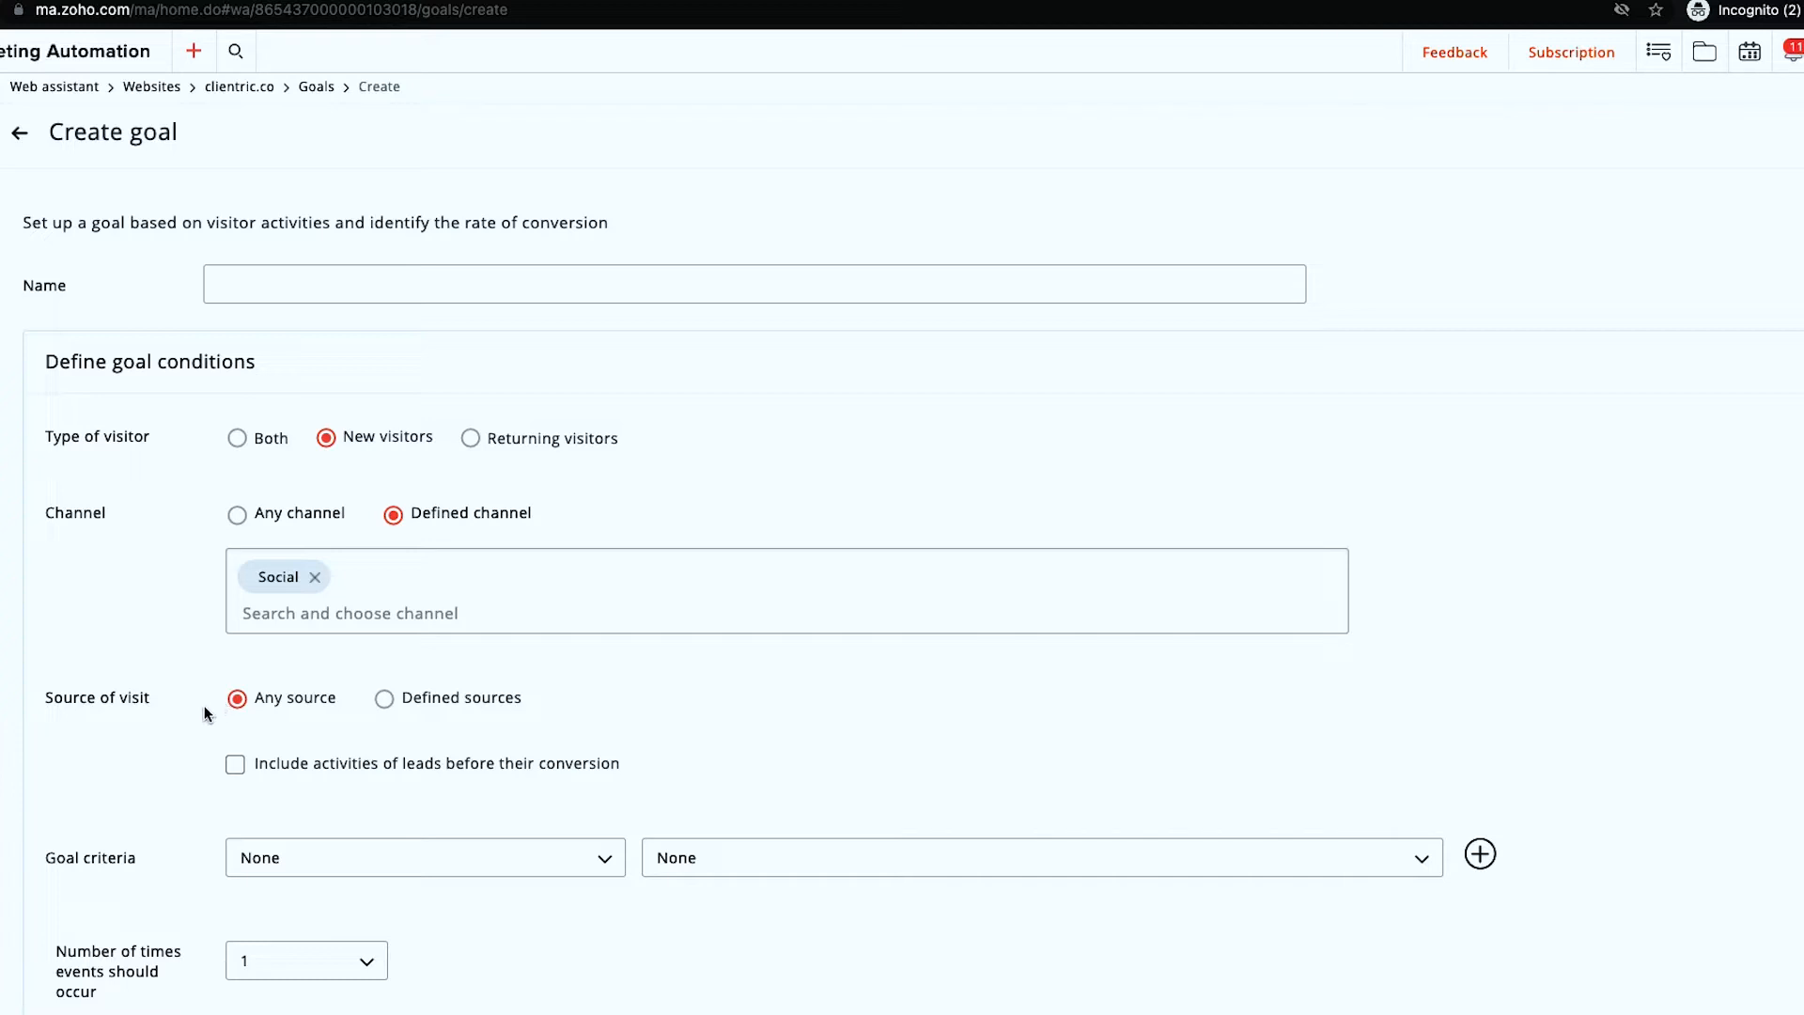
pyautogui.click(385, 698)
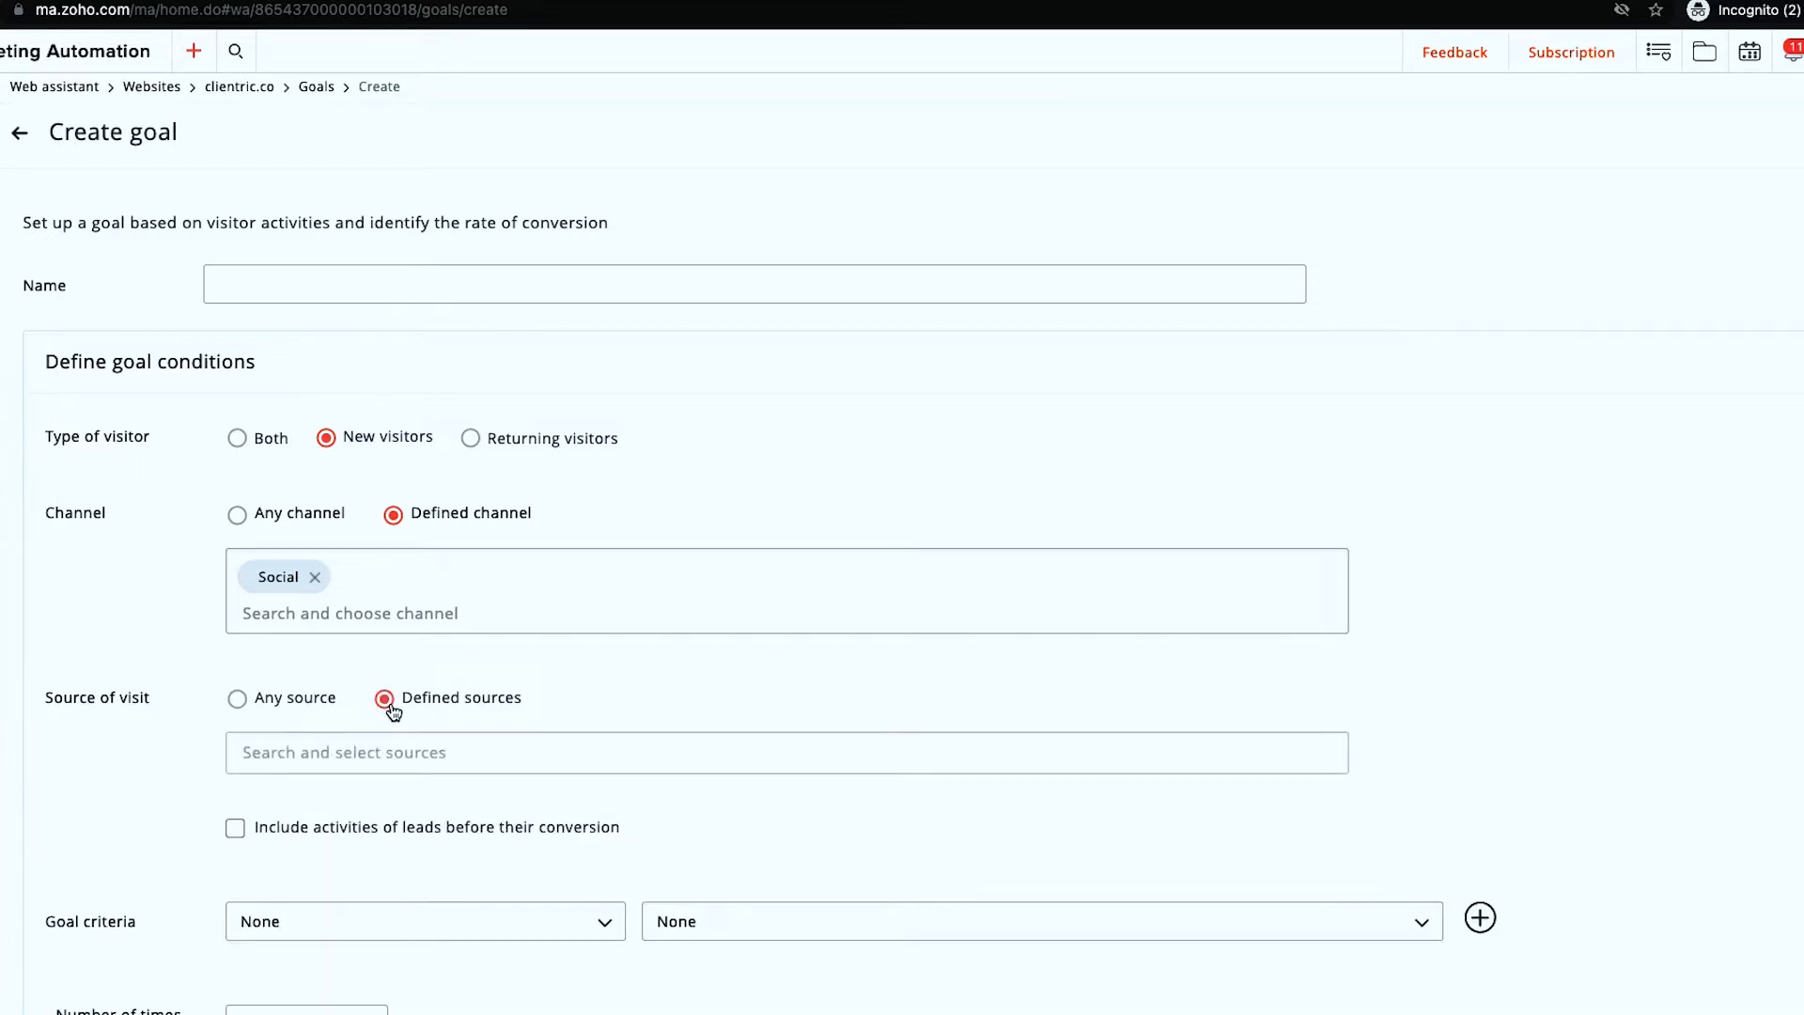
pyautogui.click(355, 747)
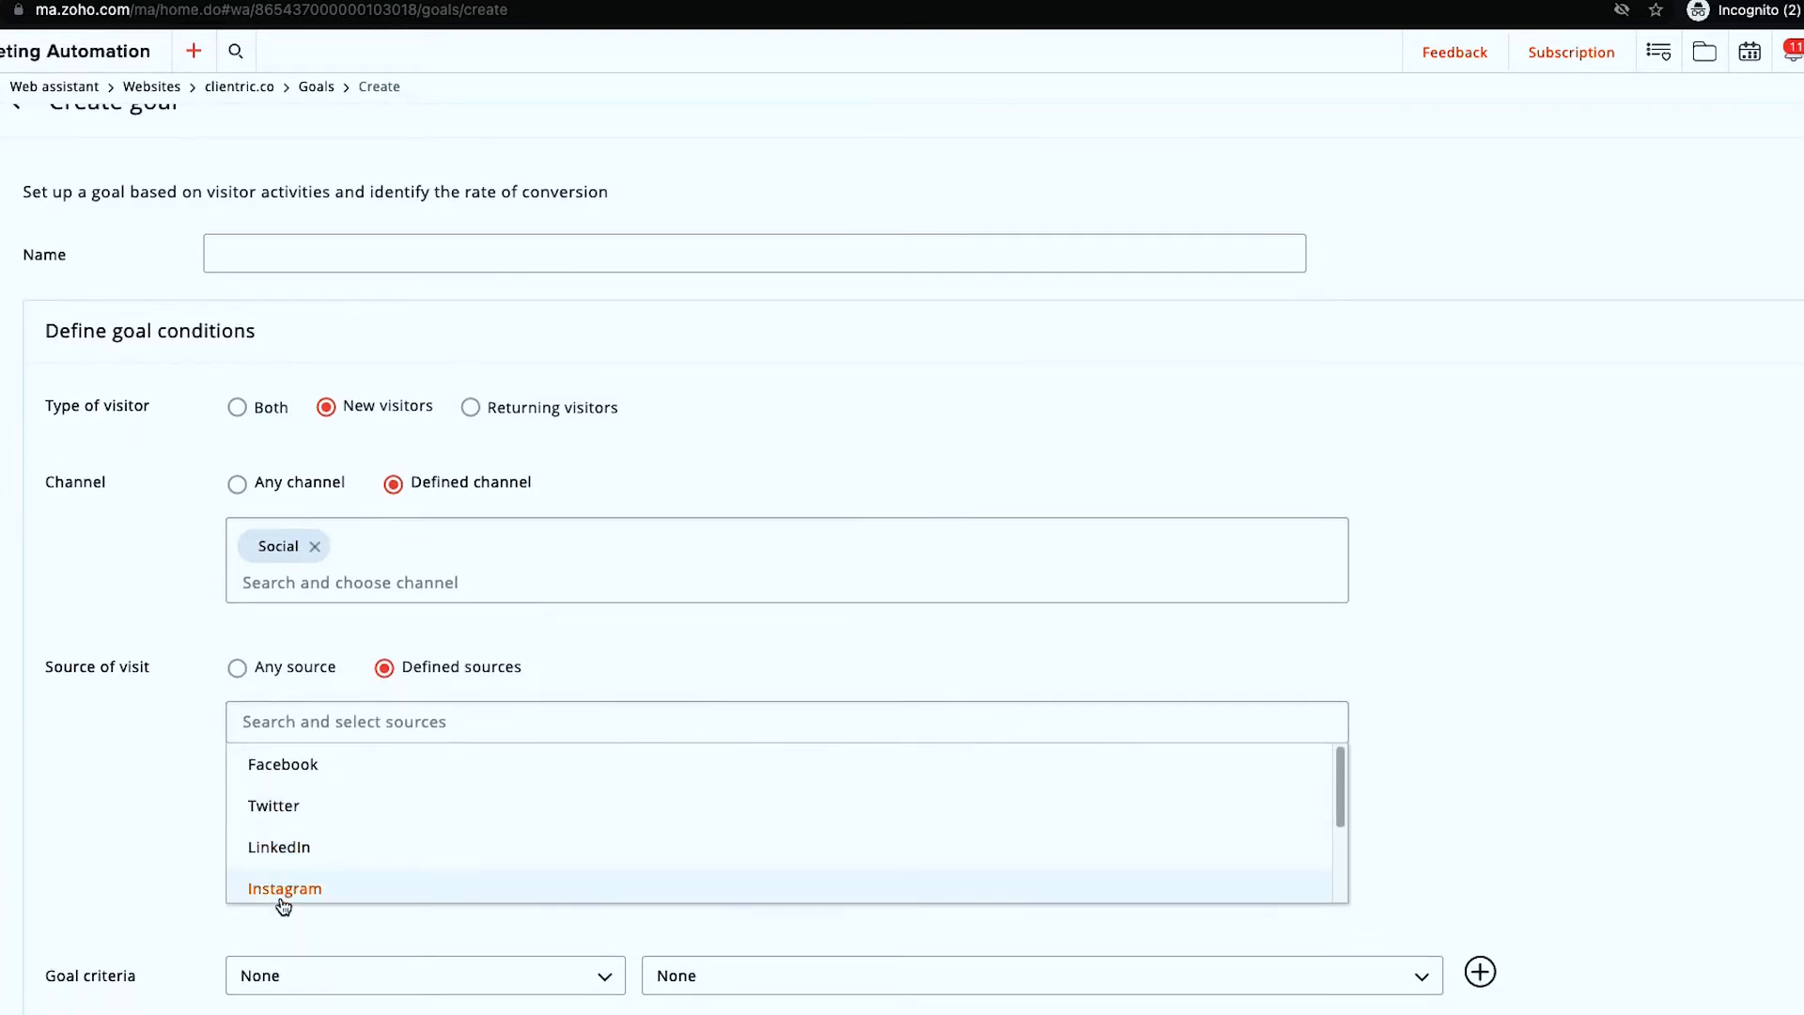
pyautogui.click(283, 900)
pyautogui.click(120, 827)
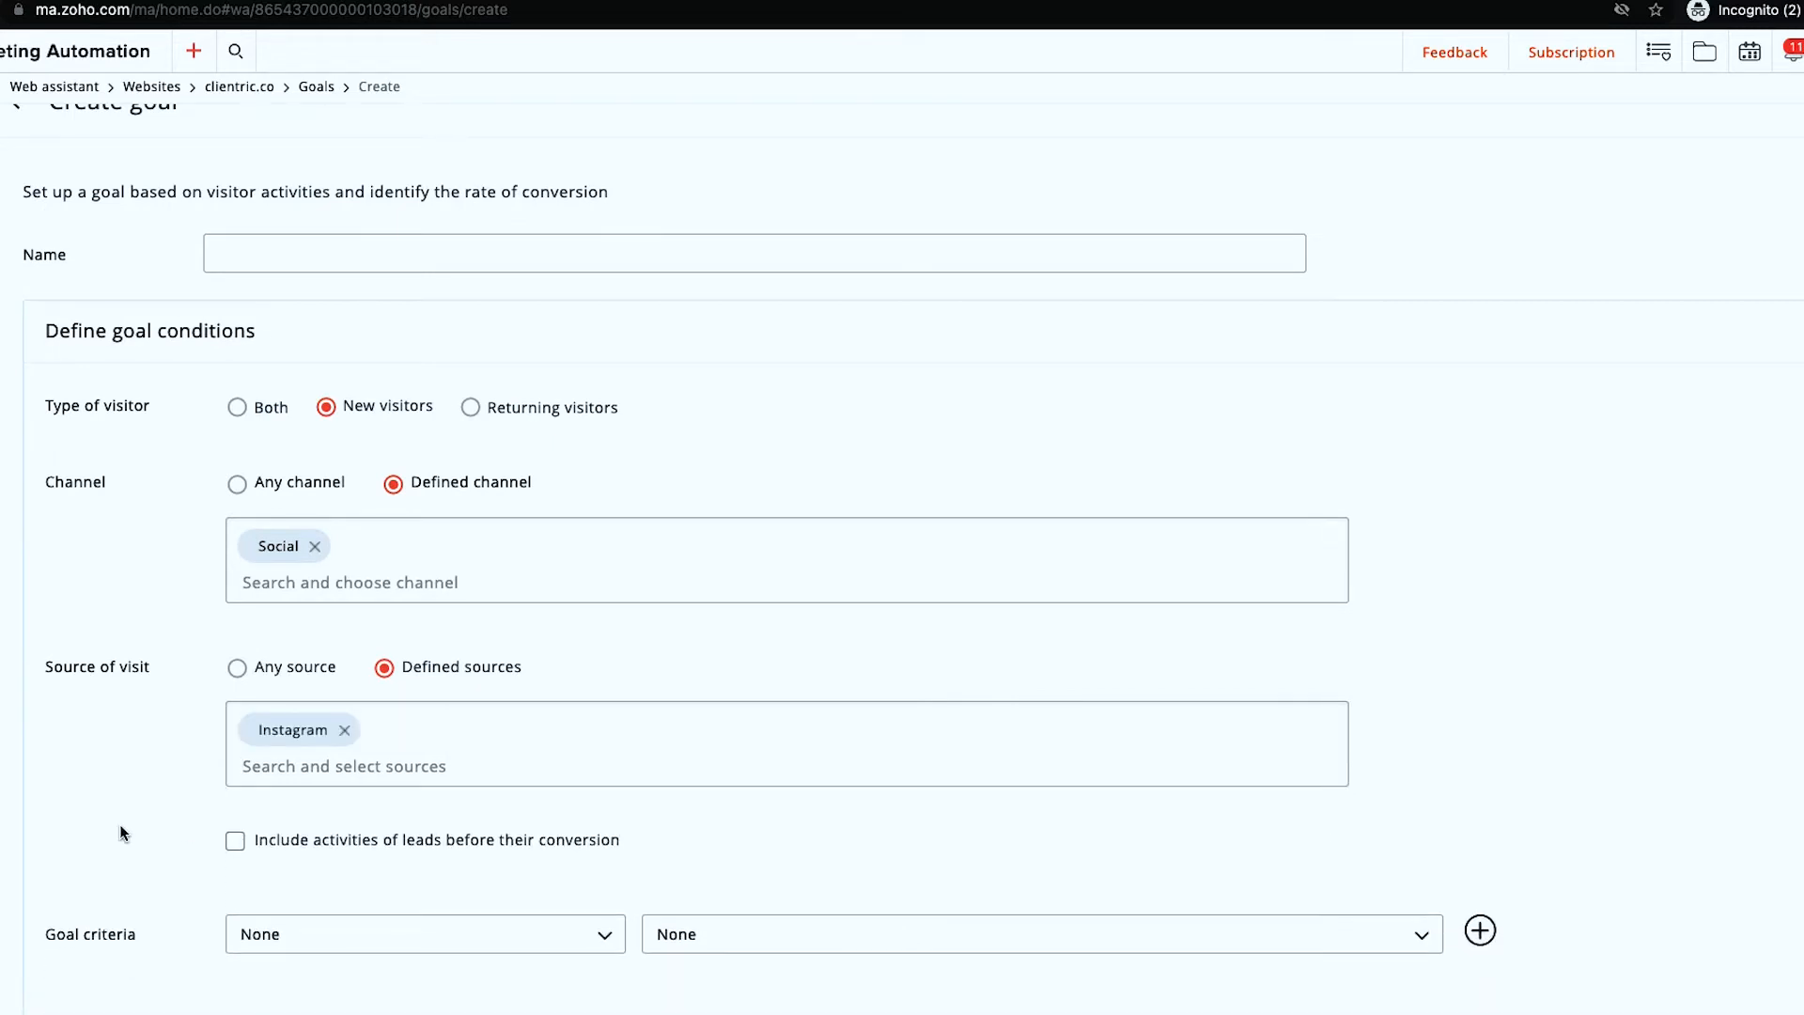
# - Set the goal criteria to visiting the particular page clientric.co/, with 1 required occurrence
pyautogui.scroll(-1, 233, 845)
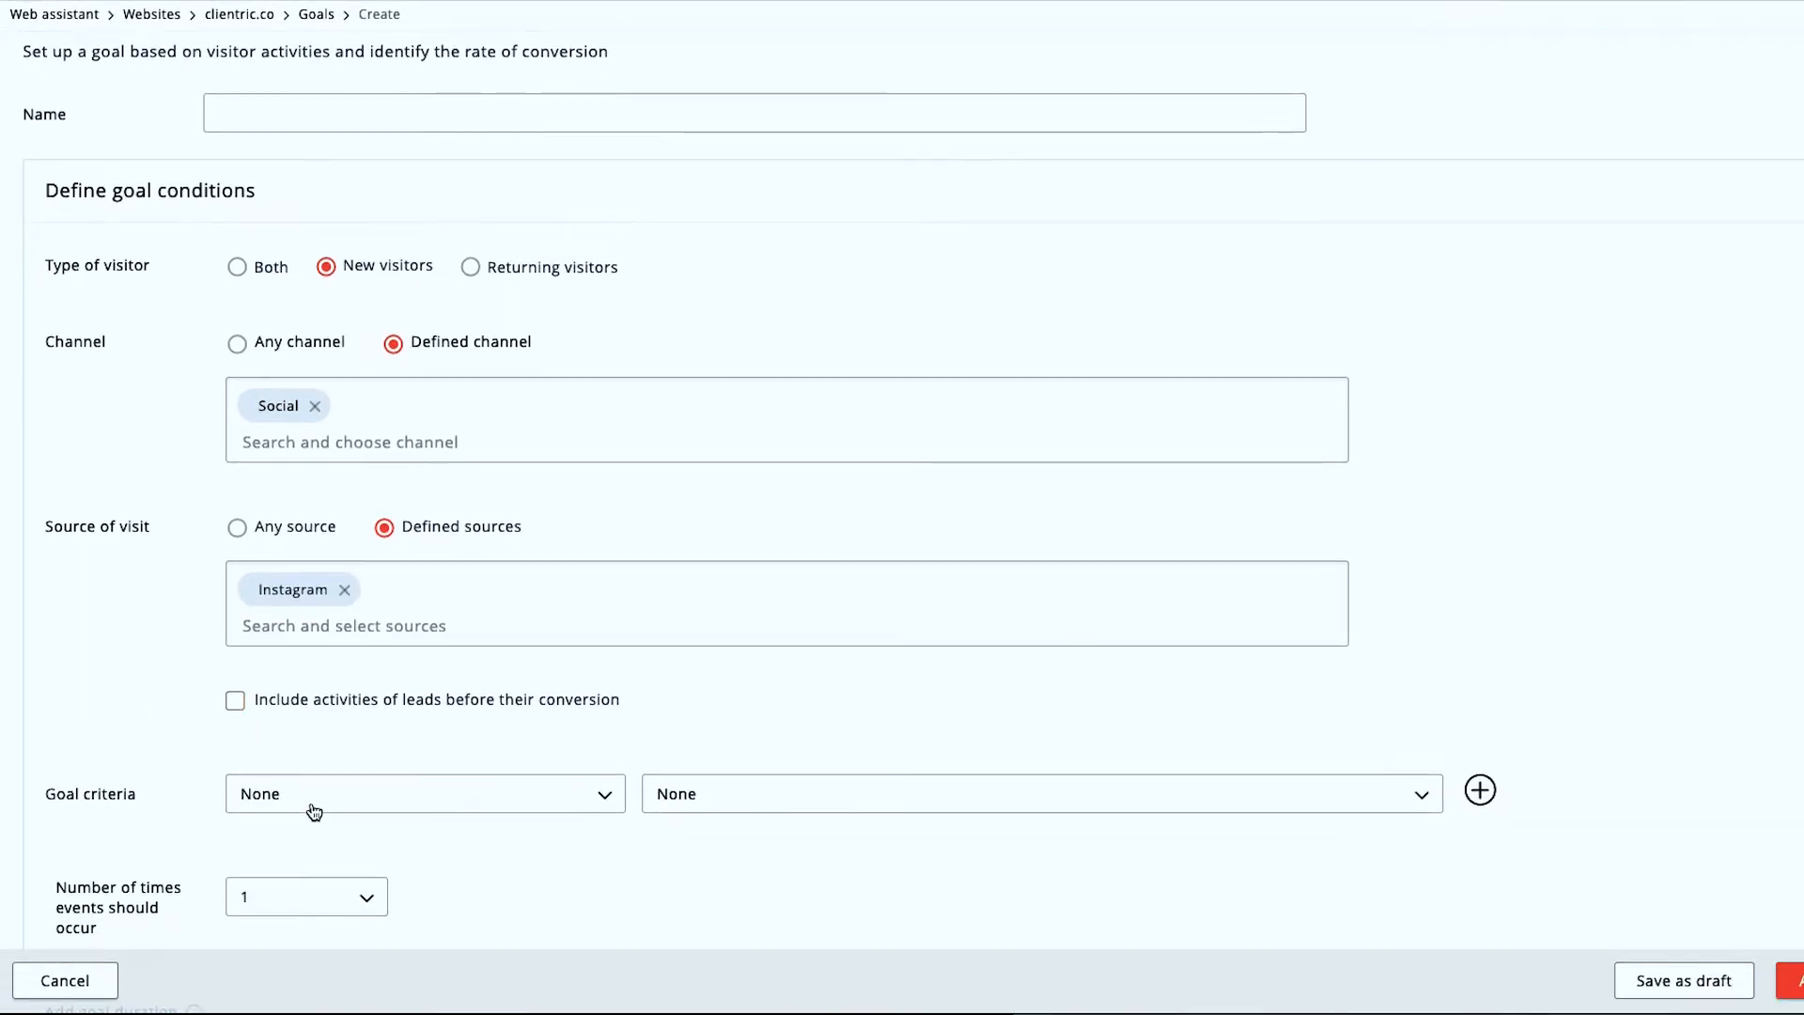
pyautogui.click(314, 810)
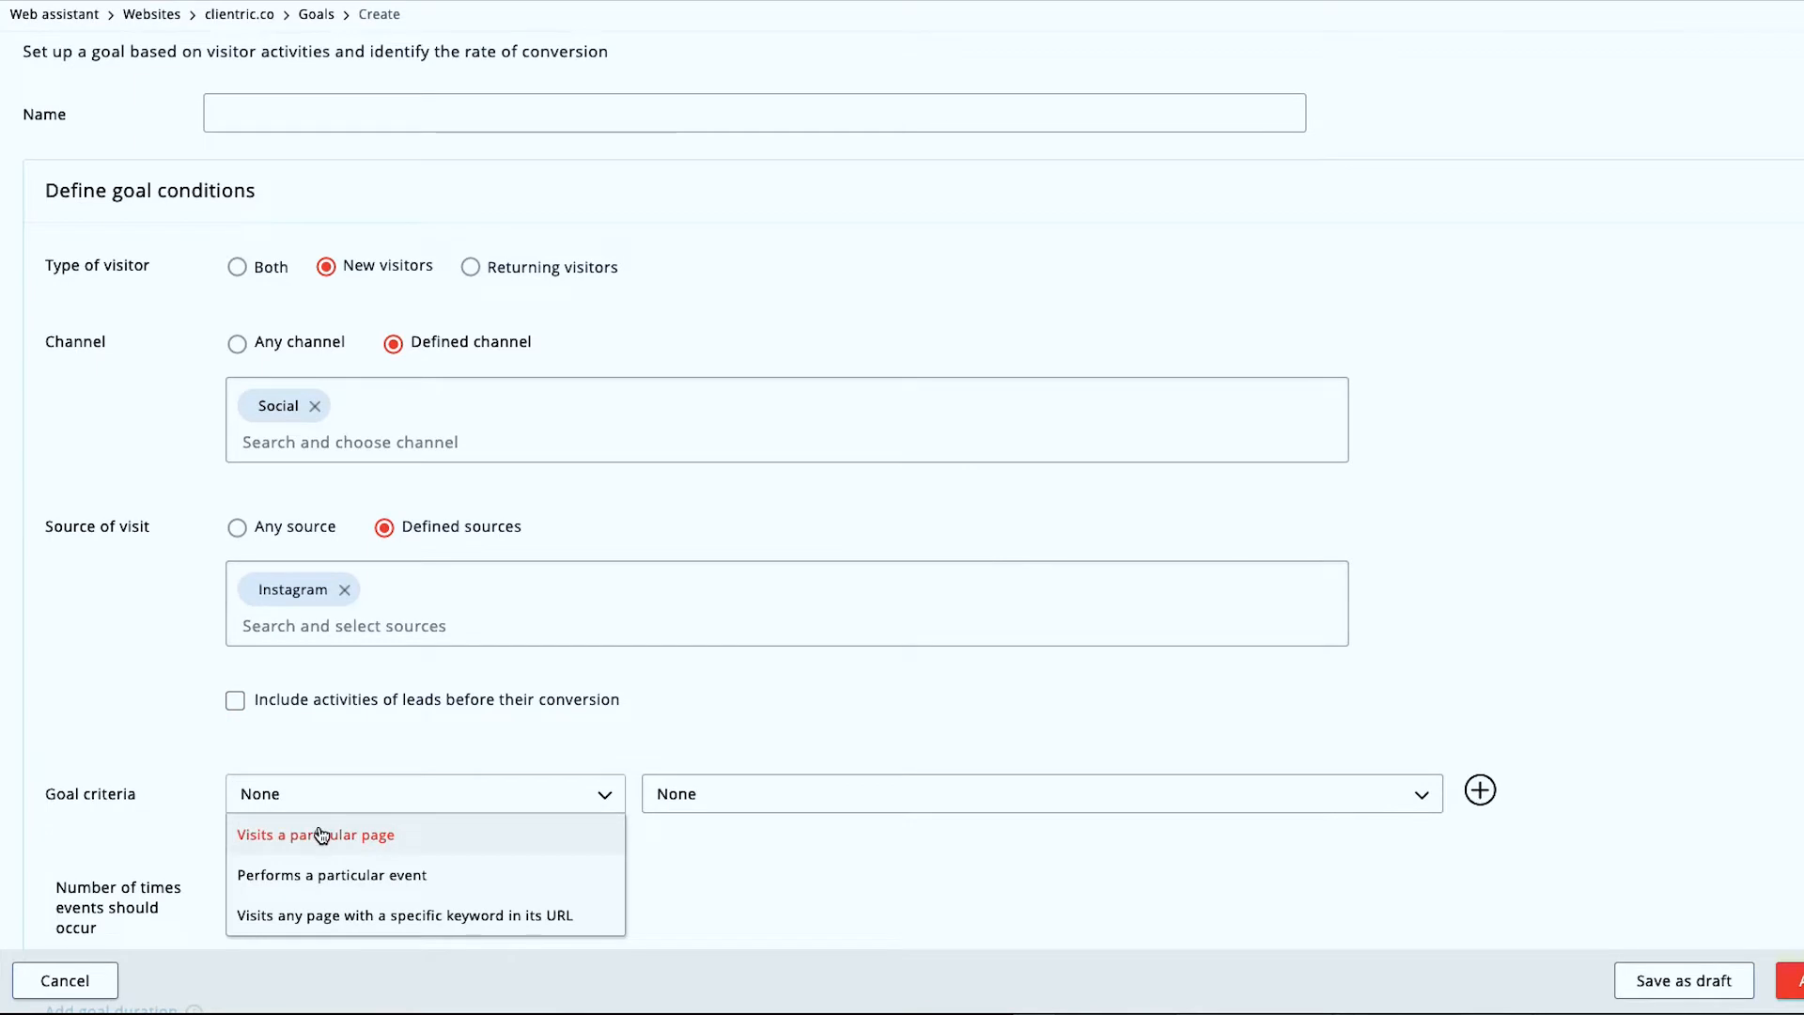
pyautogui.click(340, 846)
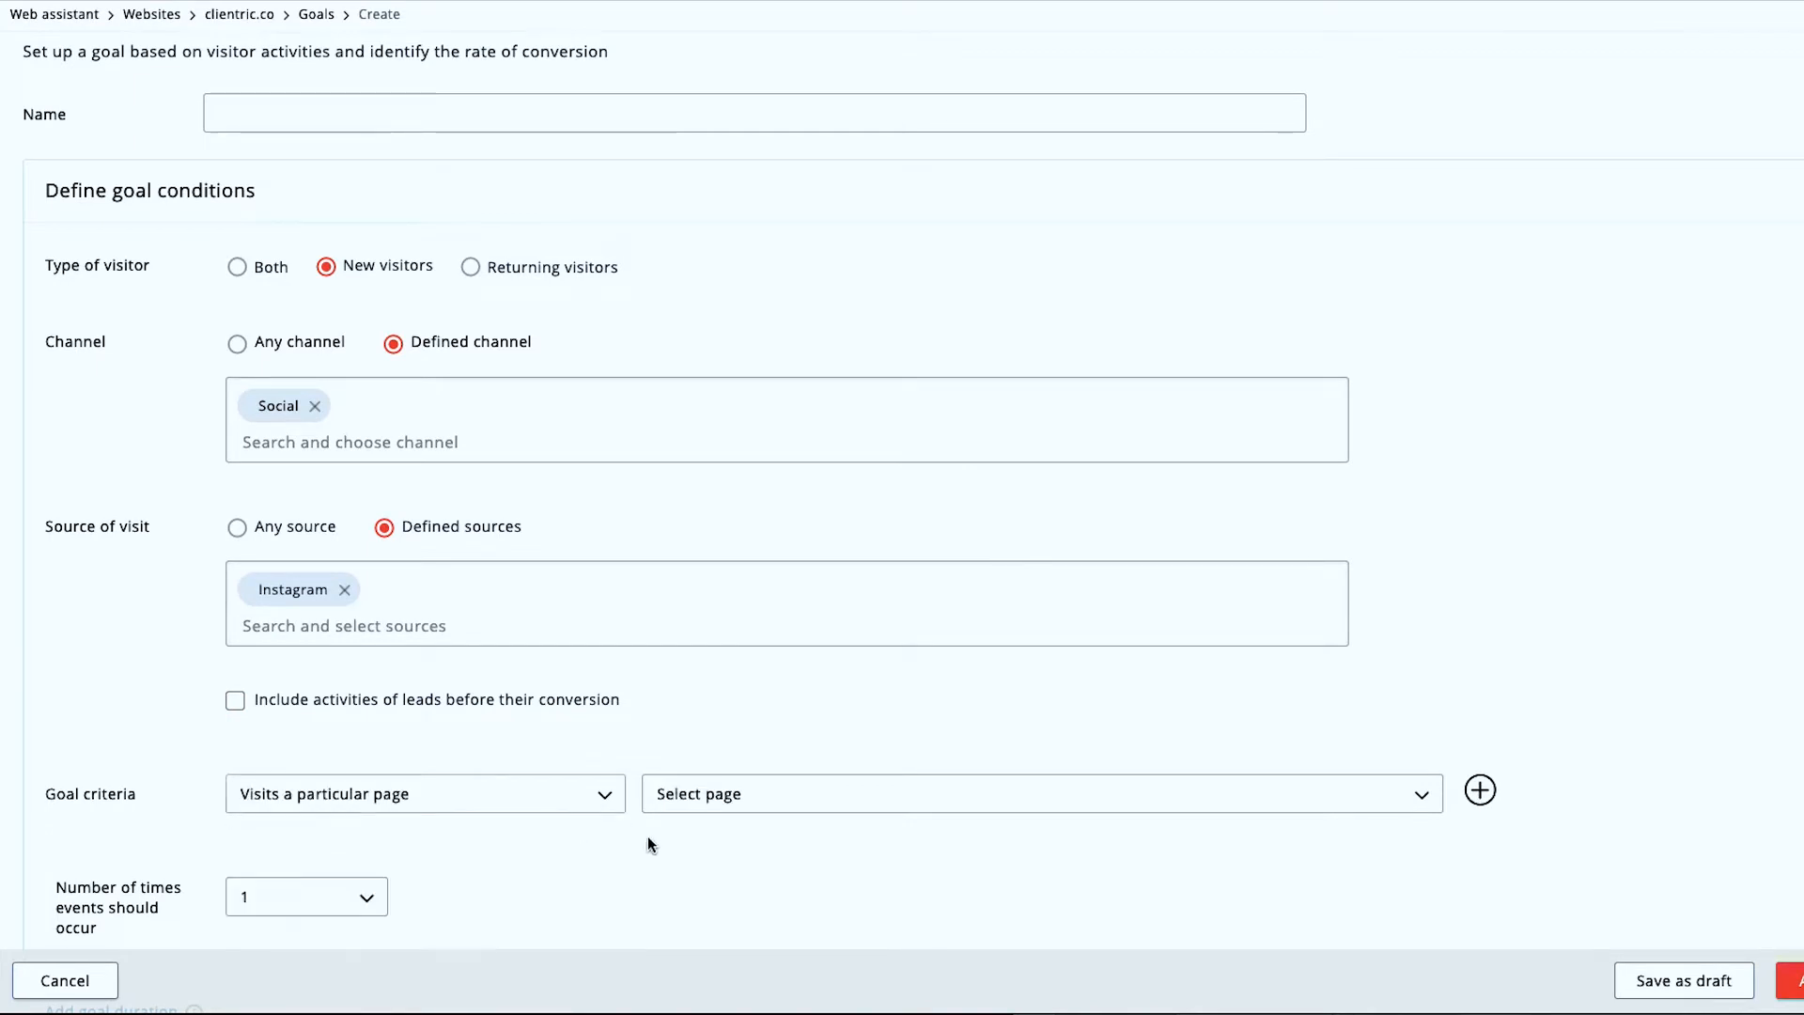
pyautogui.click(737, 804)
pyautogui.click(696, 831)
pyautogui.scroll(-2, 375, 777)
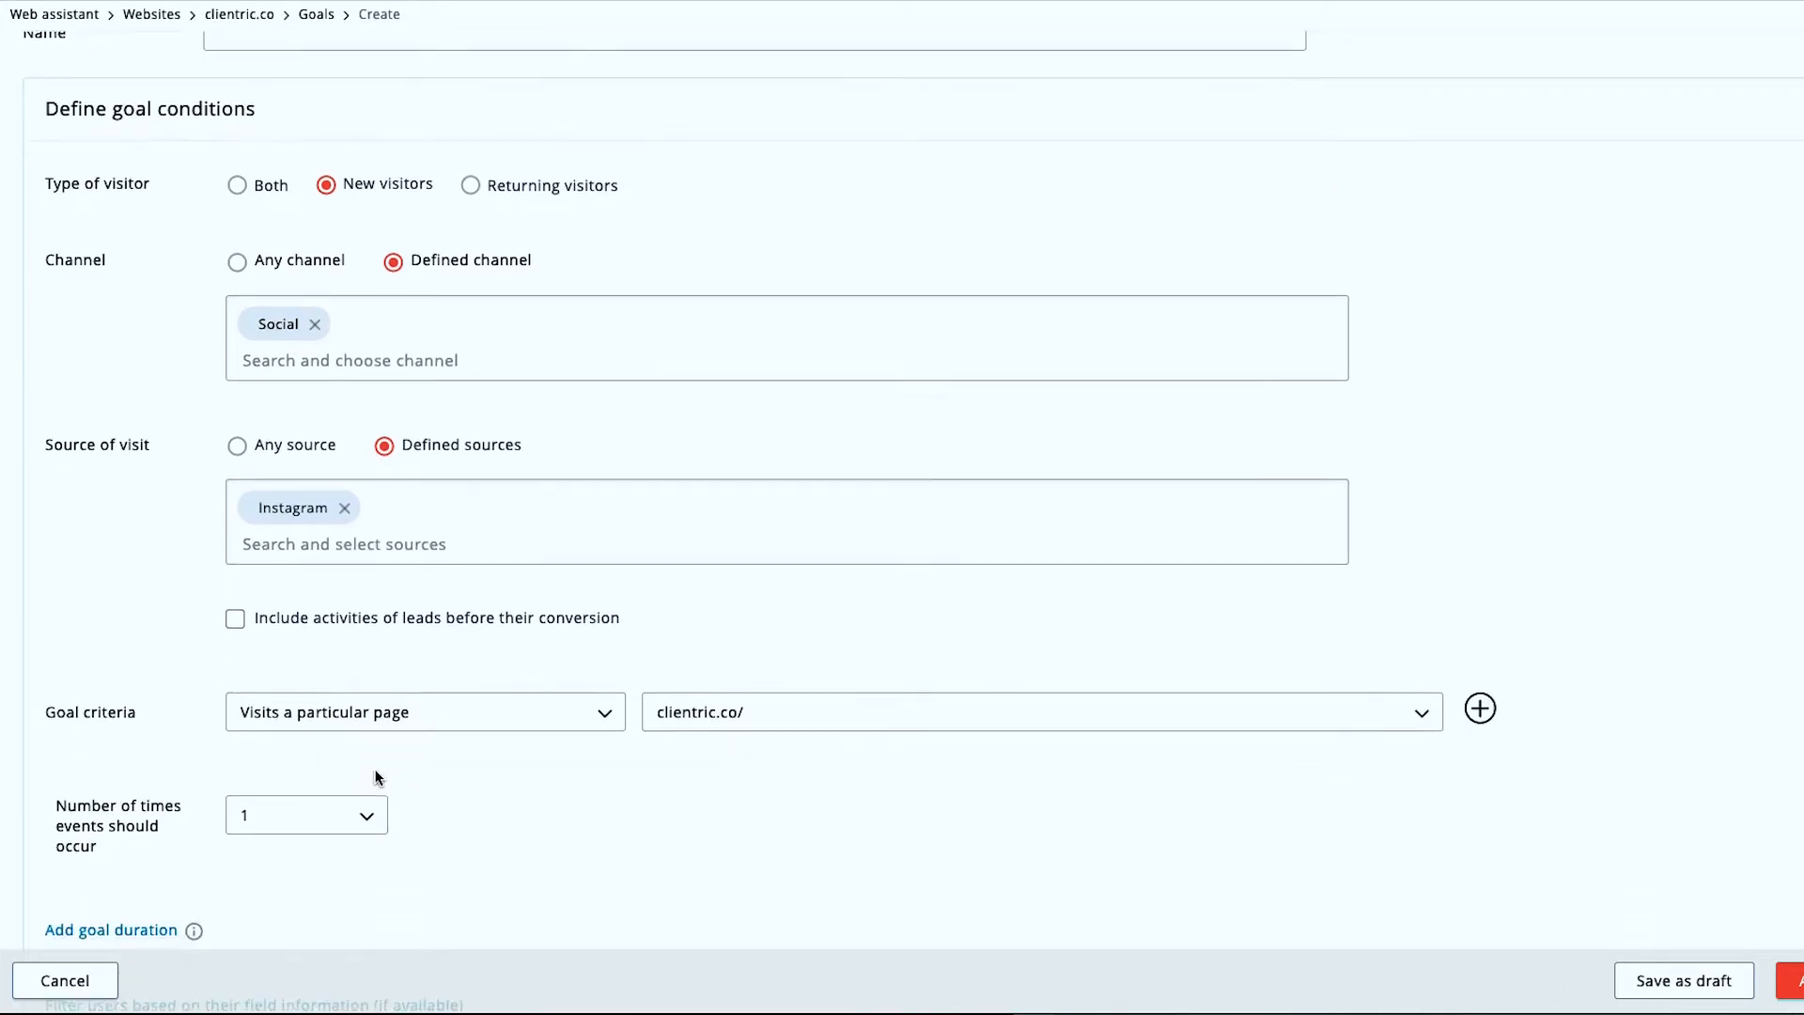
pyautogui.click(322, 801)
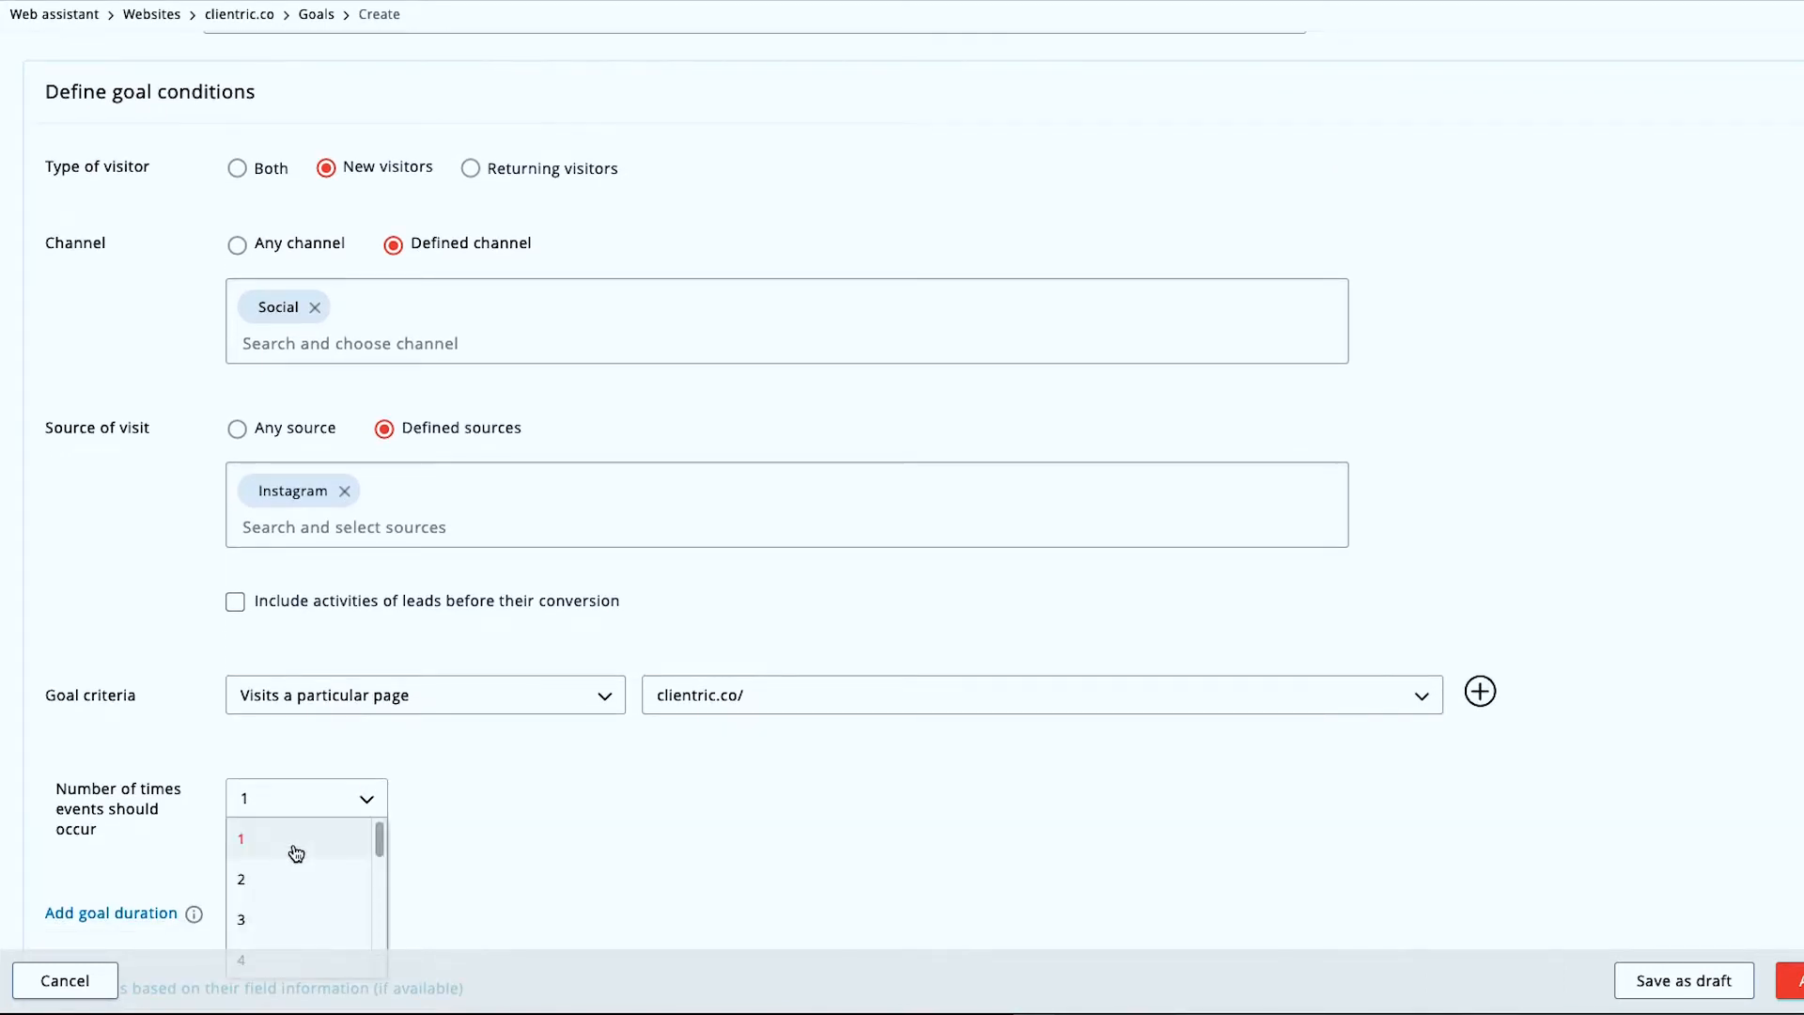
pyautogui.click(252, 851)
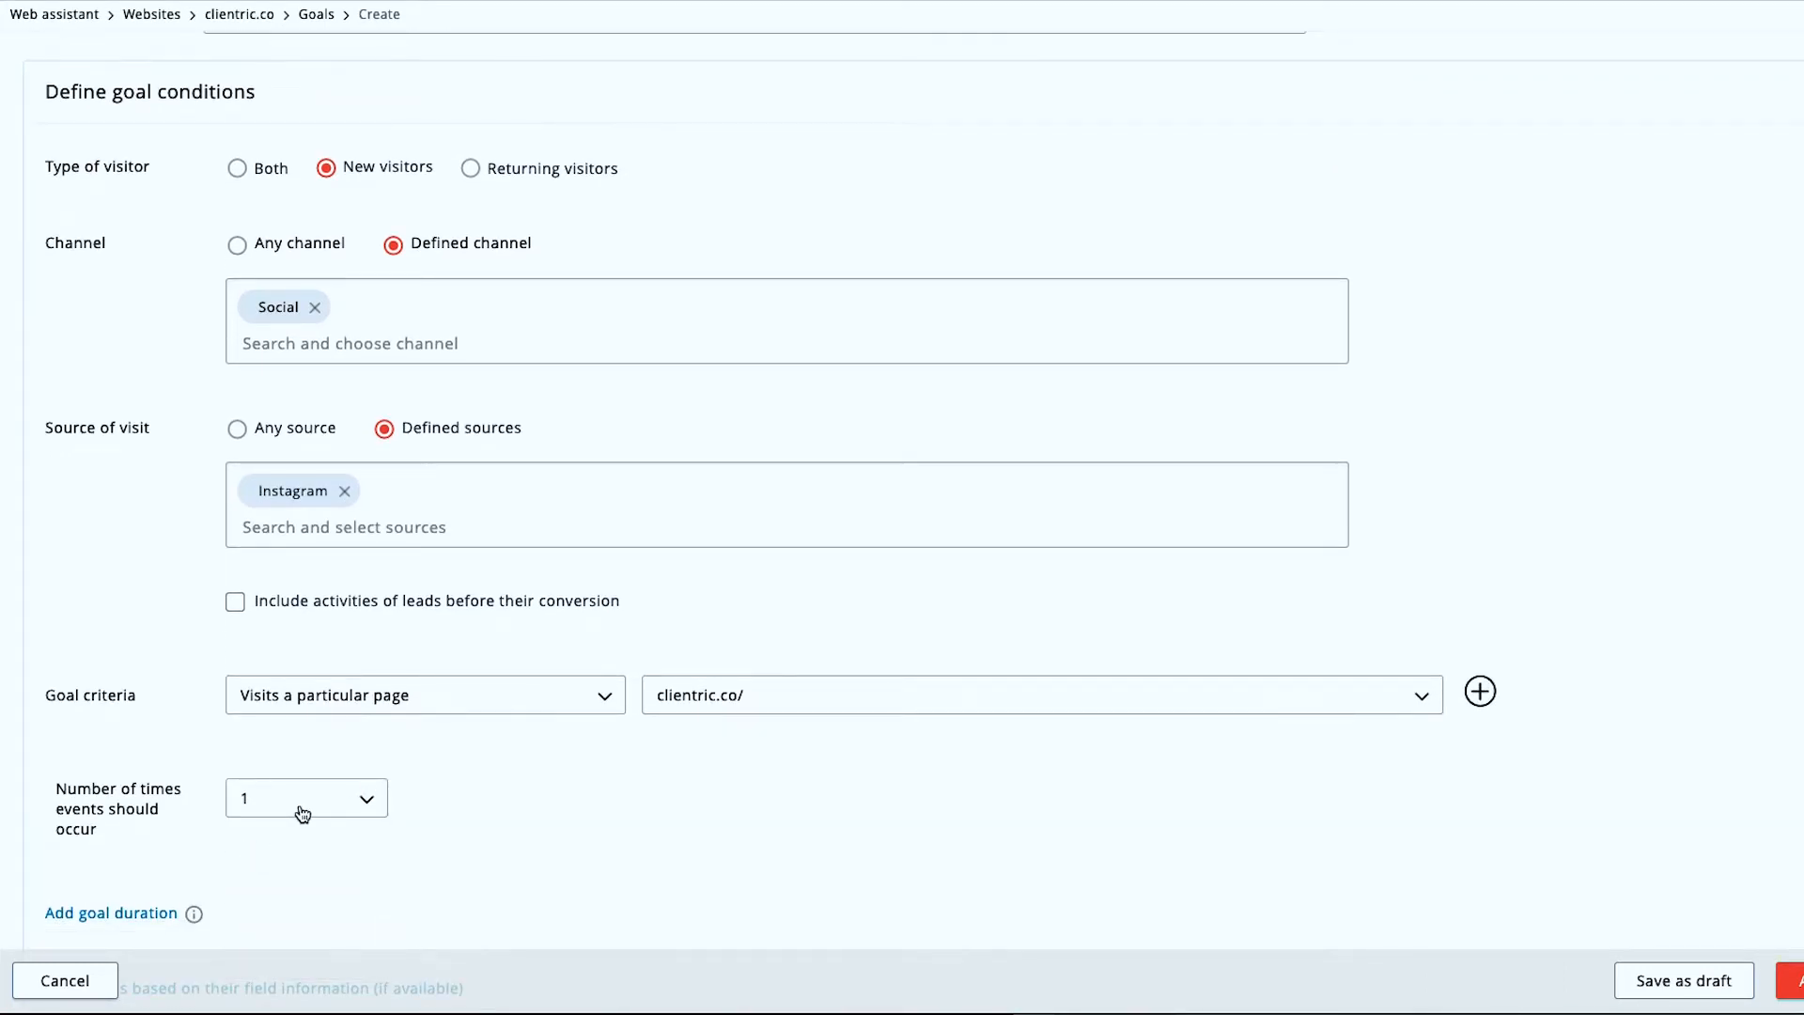
# - Add a goal duration that starts on 2021-11-01 and ends on 2021-11-30
pyautogui.scroll(-5, 302, 813)
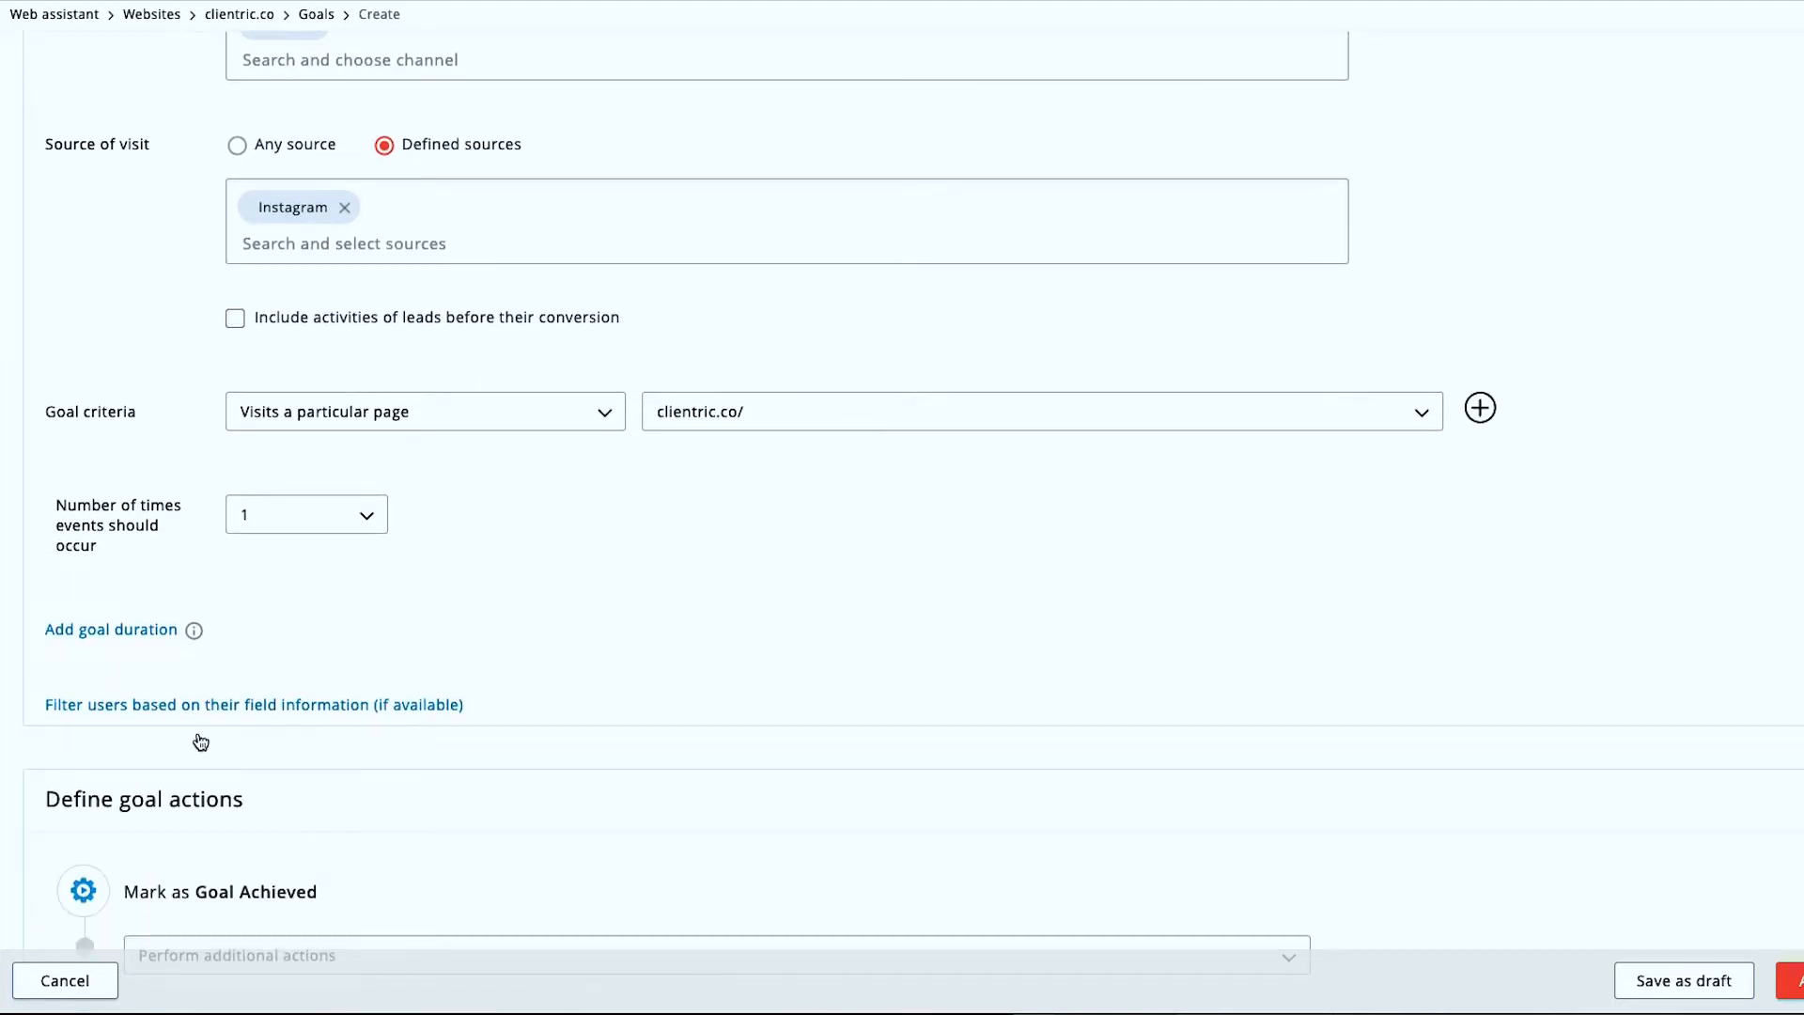
pyautogui.click(93, 632)
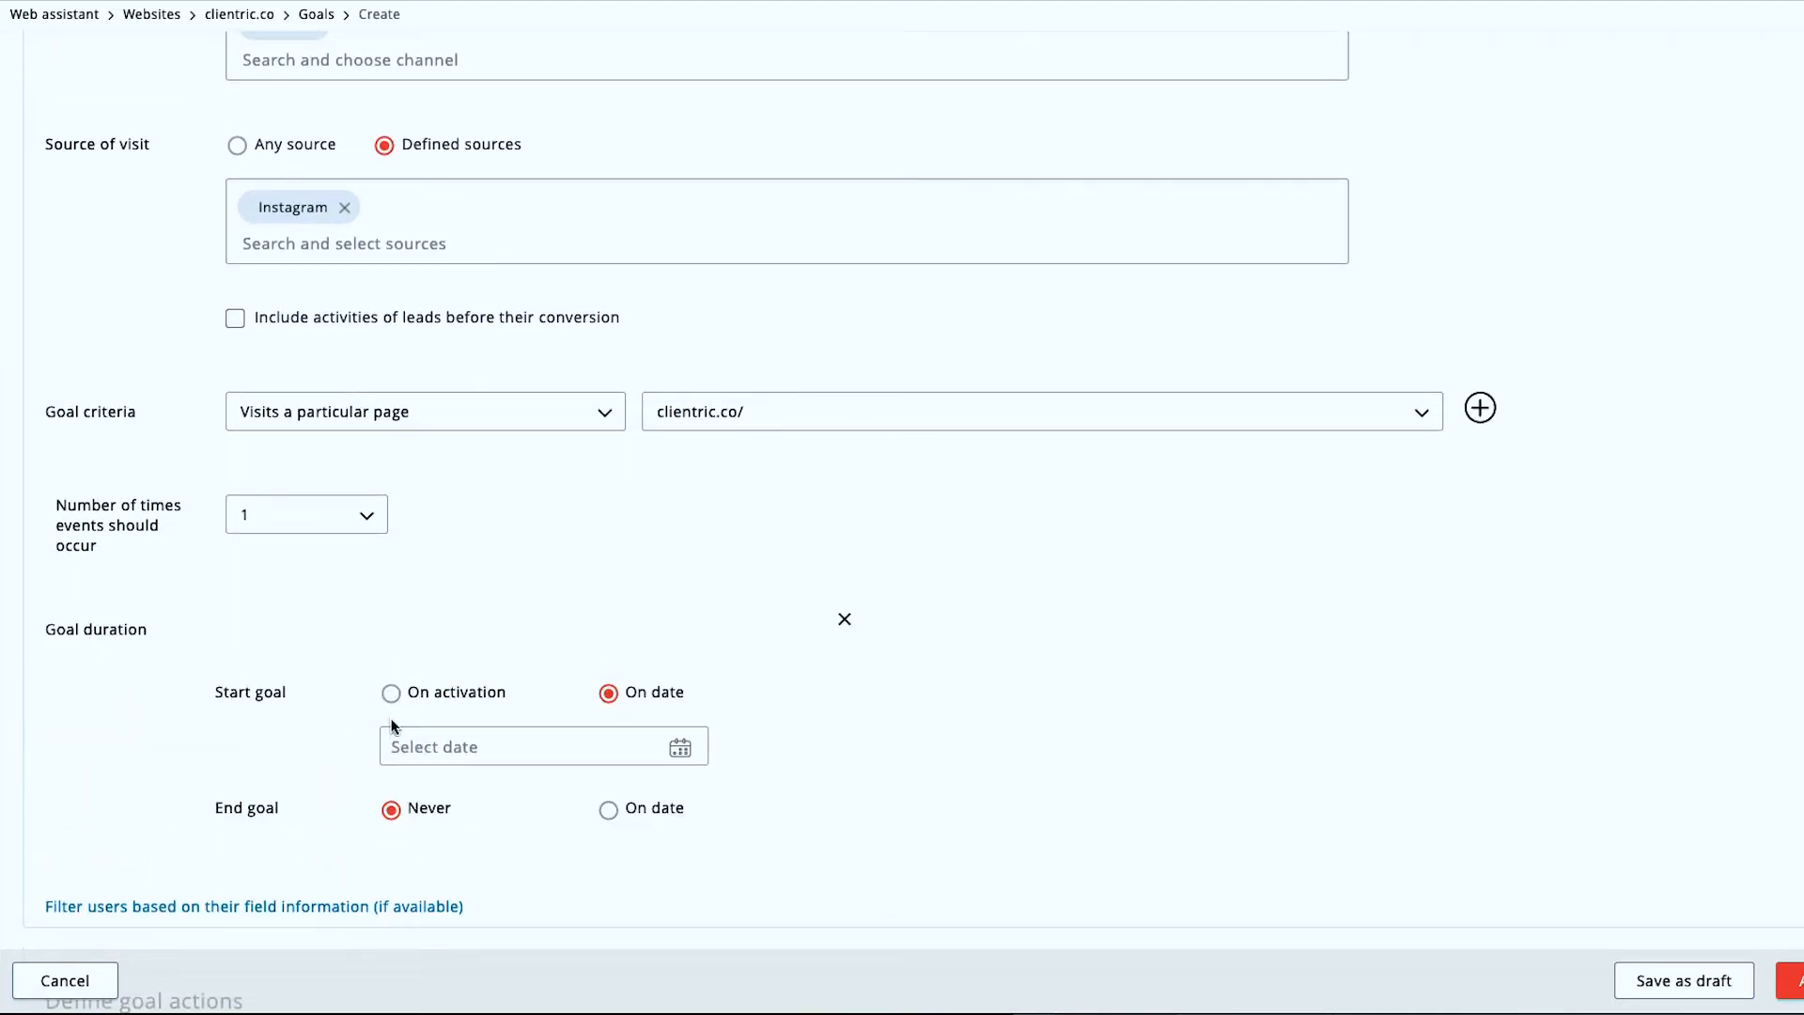
pyautogui.click(414, 747)
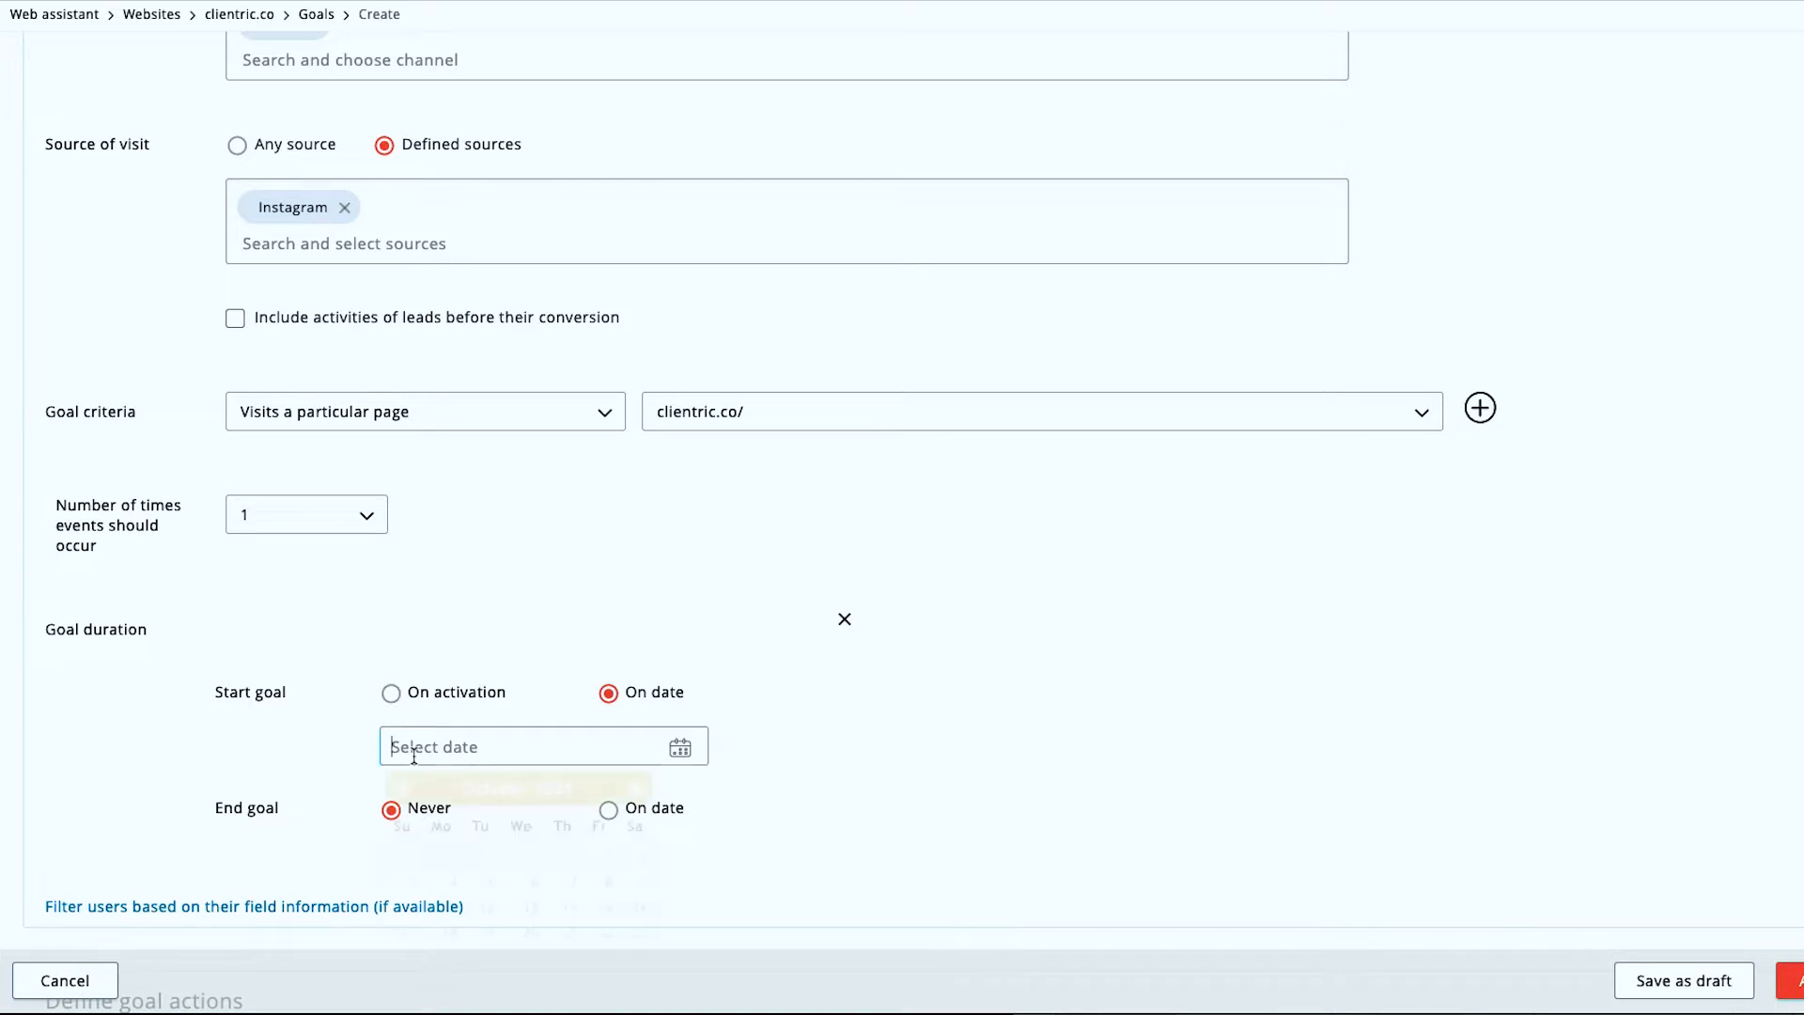
pyautogui.scroll(-6, 550, 820)
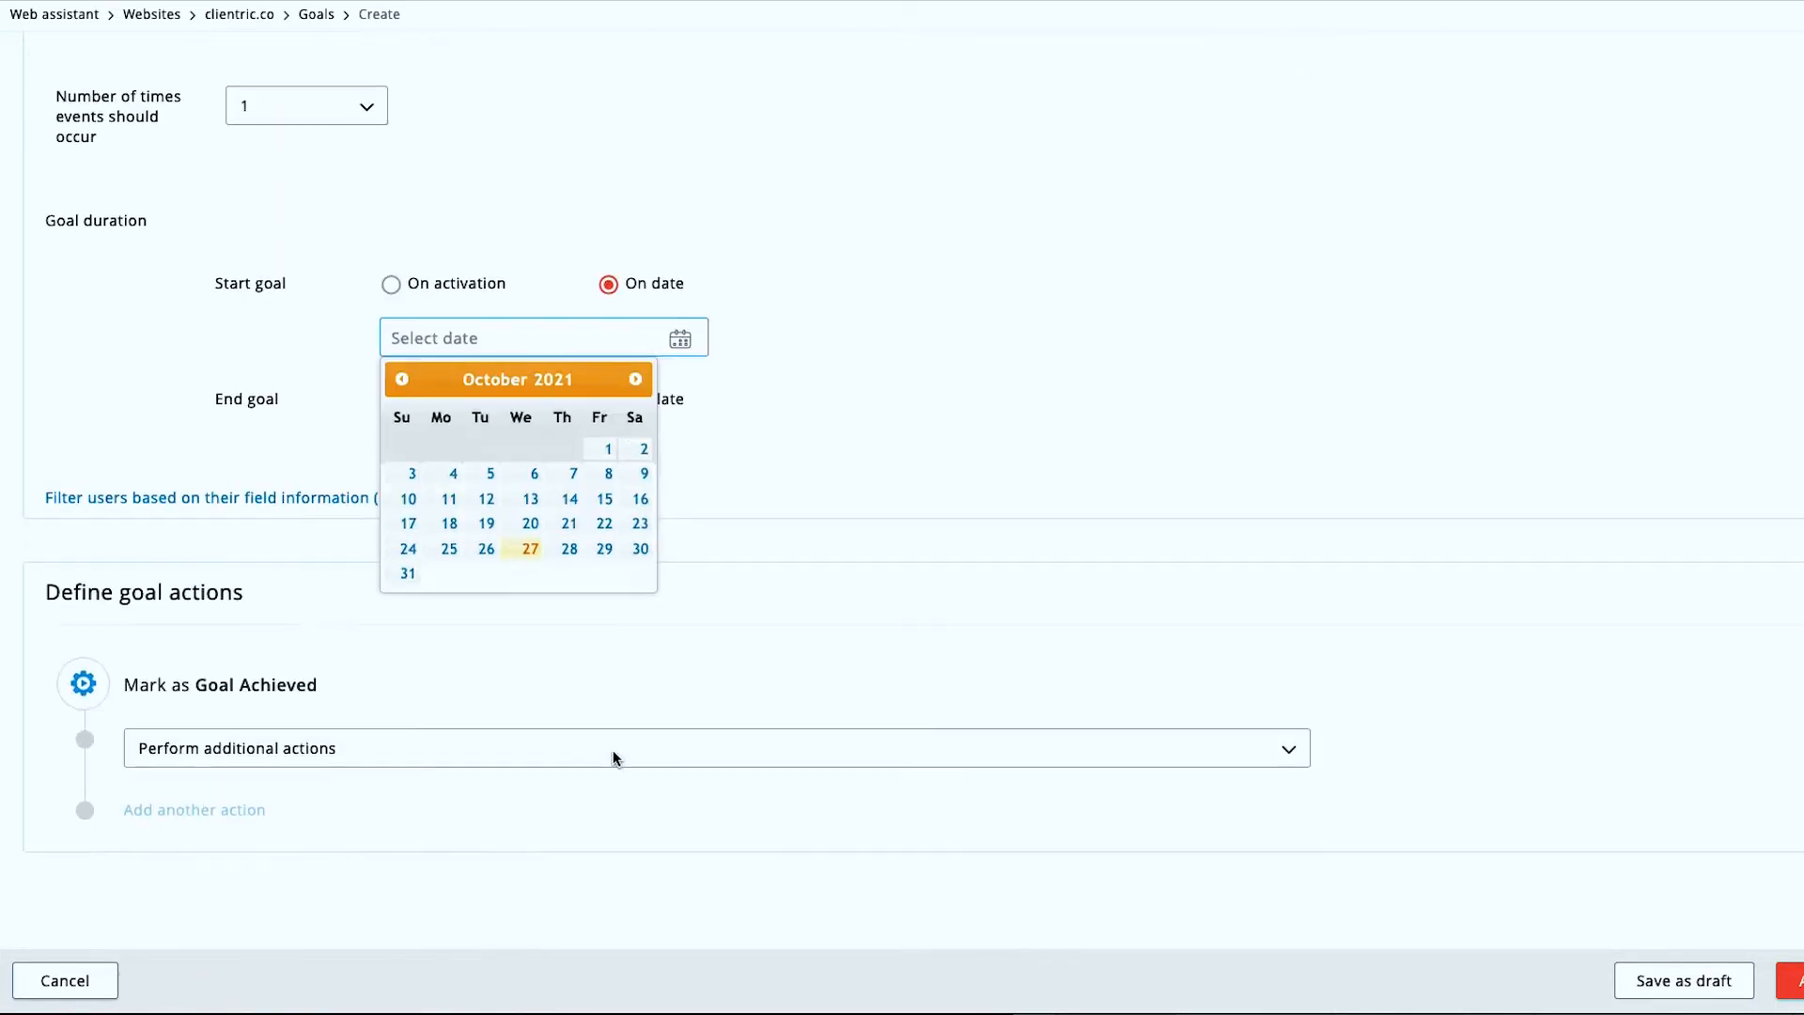
pyautogui.click(635, 379)
pyautogui.click(443, 450)
pyautogui.click(611, 404)
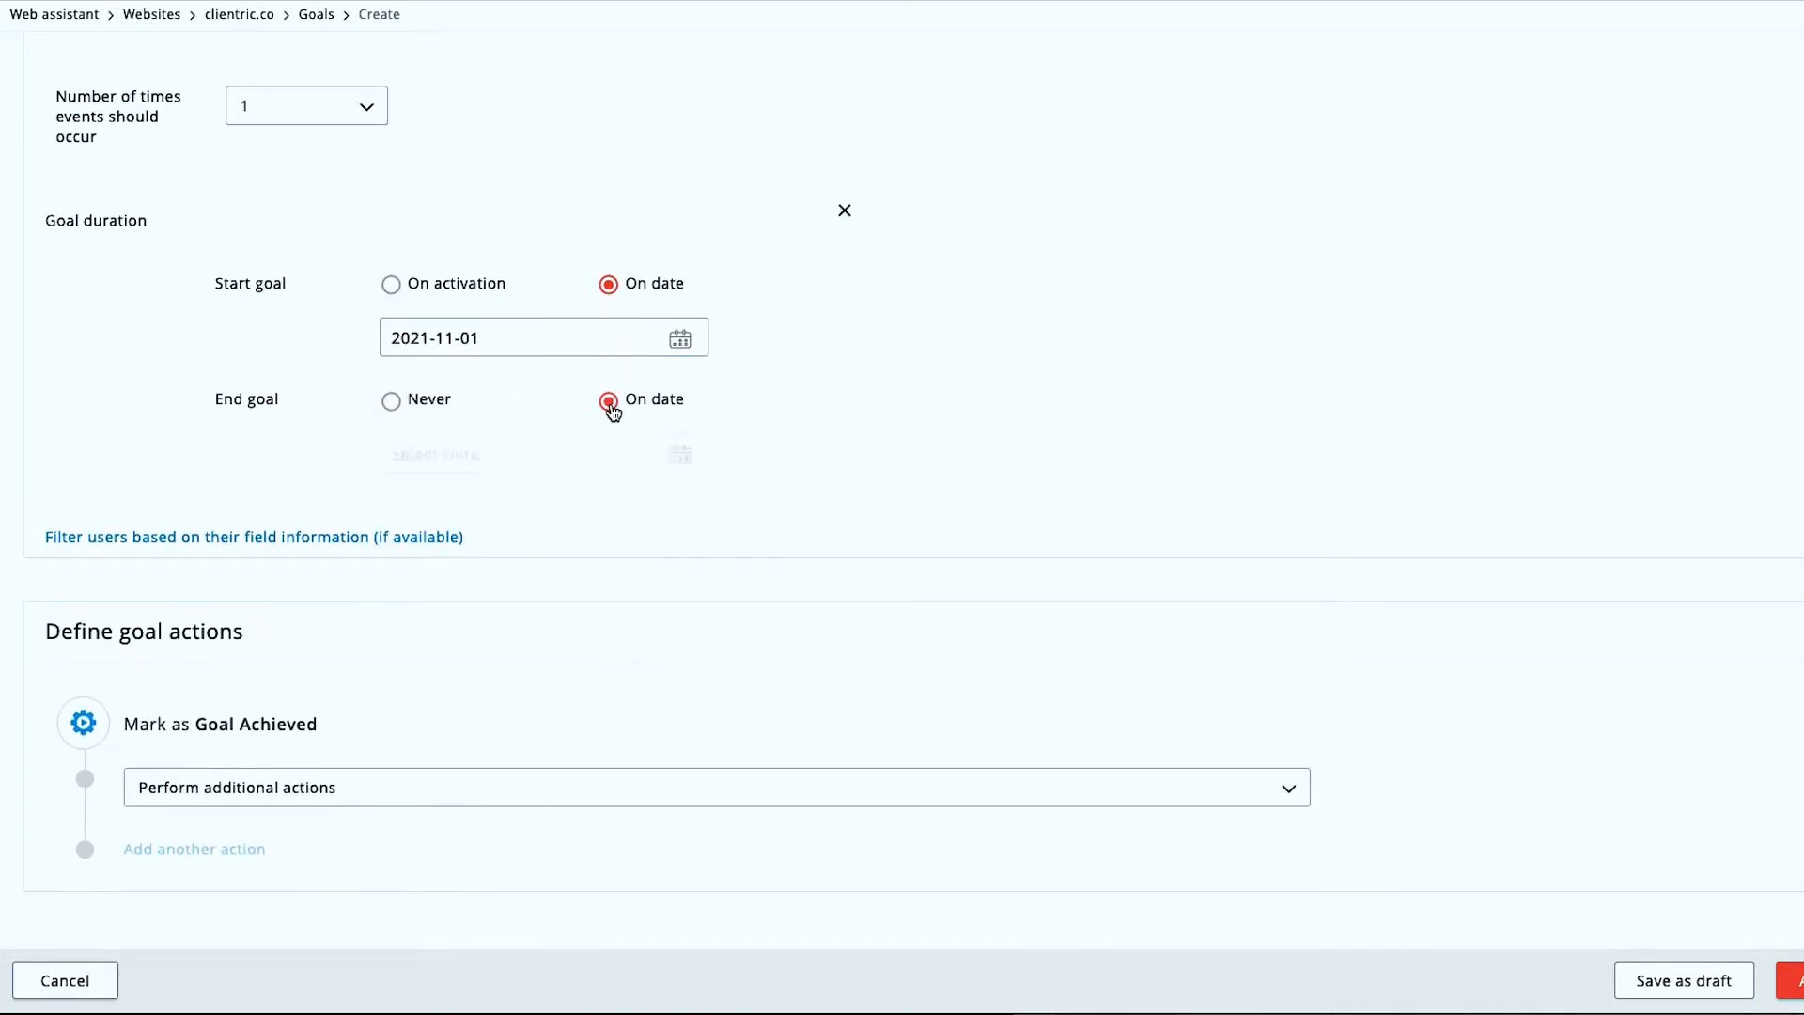
pyautogui.click(632, 459)
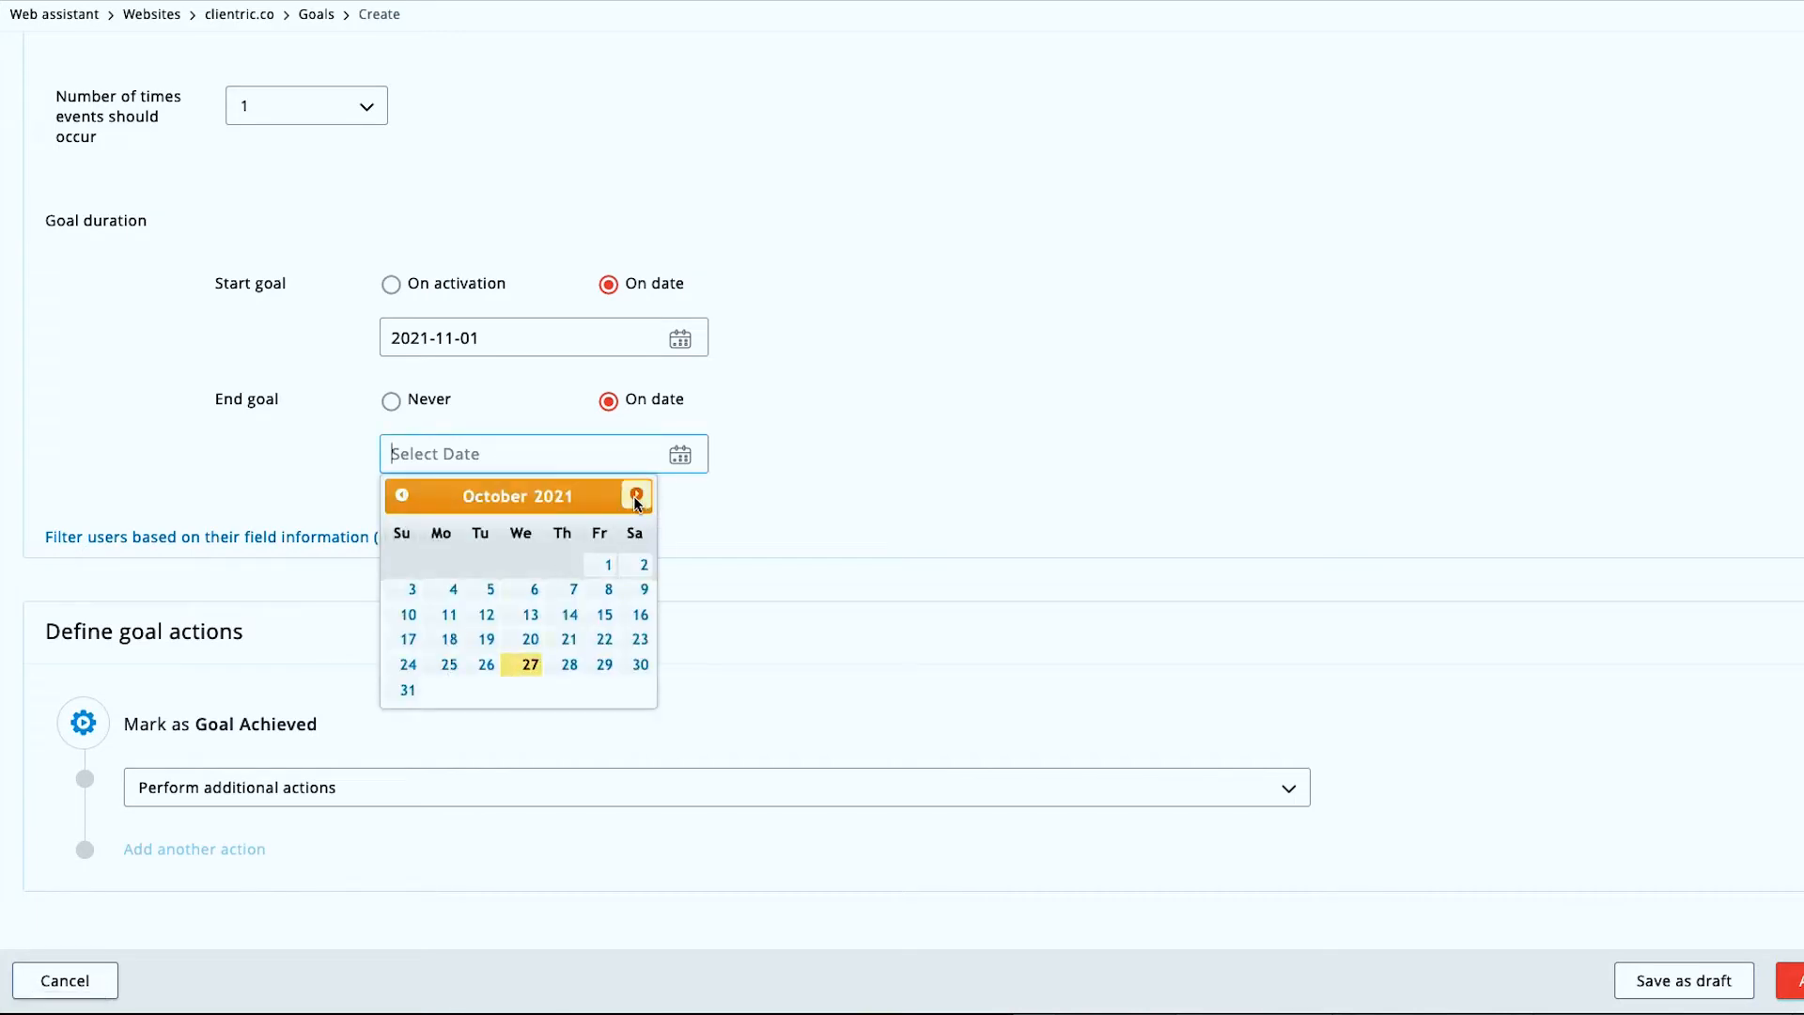
pyautogui.click(635, 496)
pyautogui.click(479, 668)
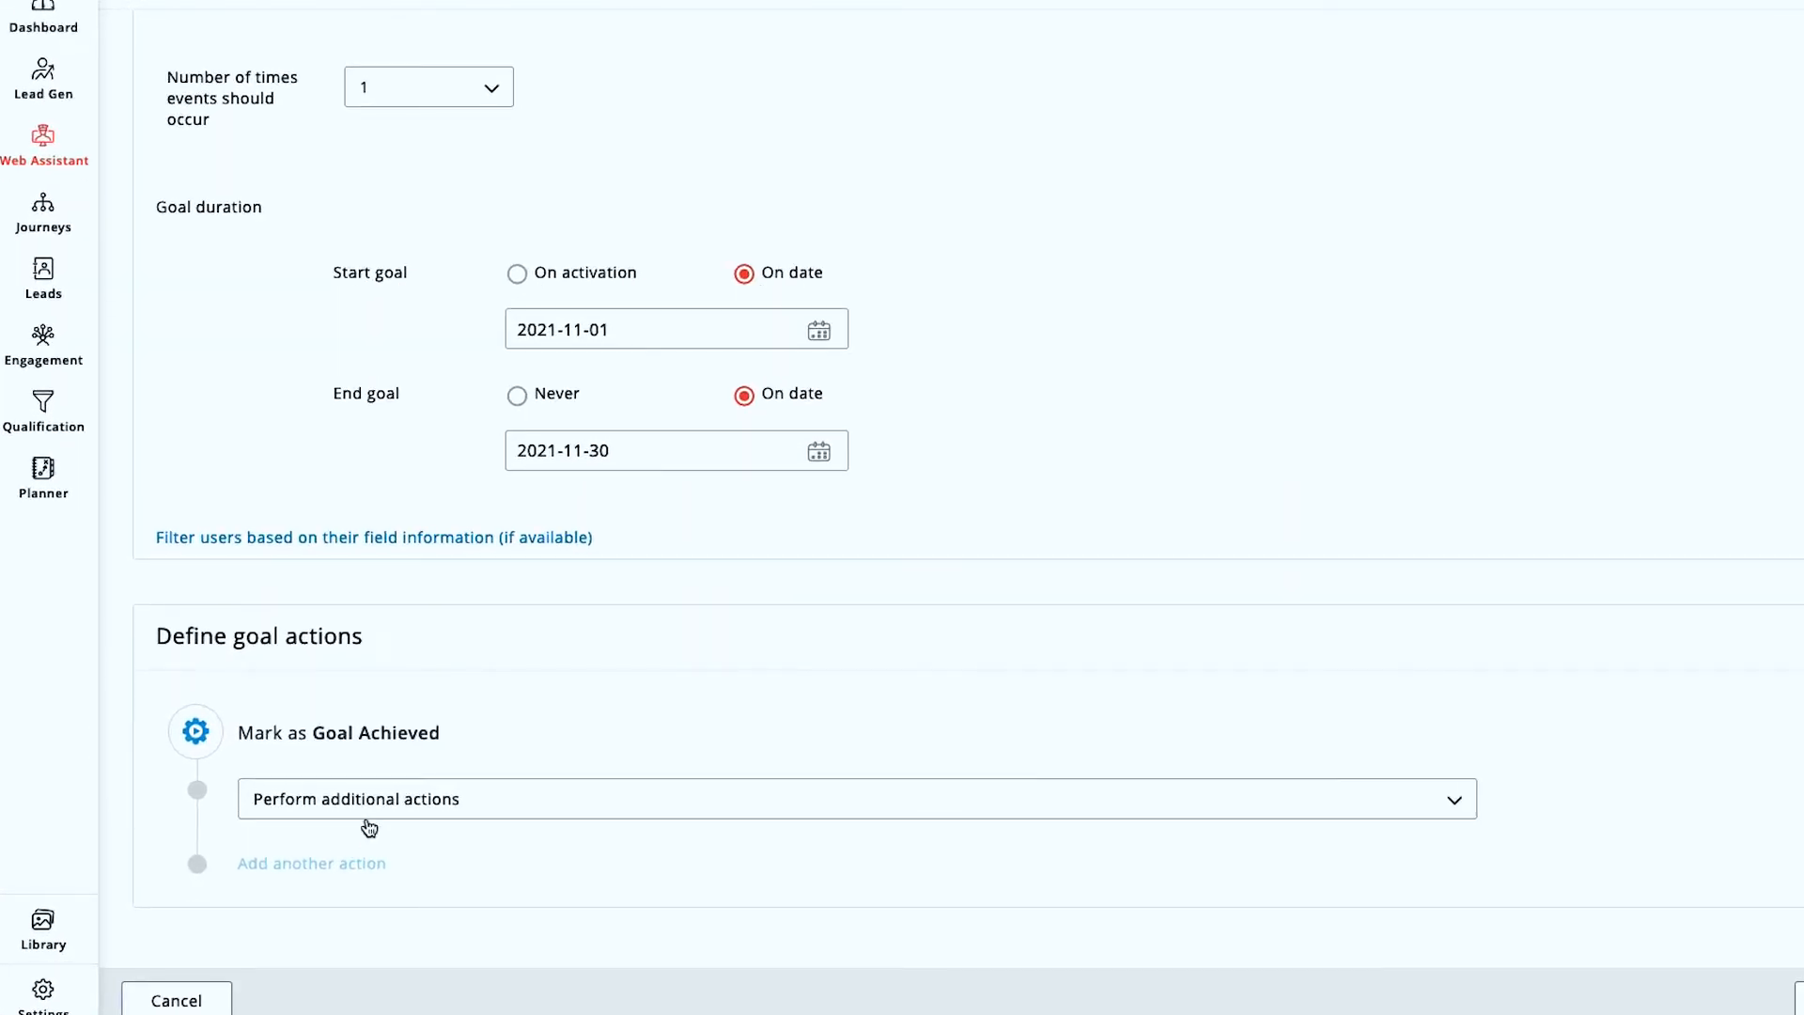
# - Examine the goal actions section and the additional actions available when the goal is achieved
pyautogui.click(362, 816)
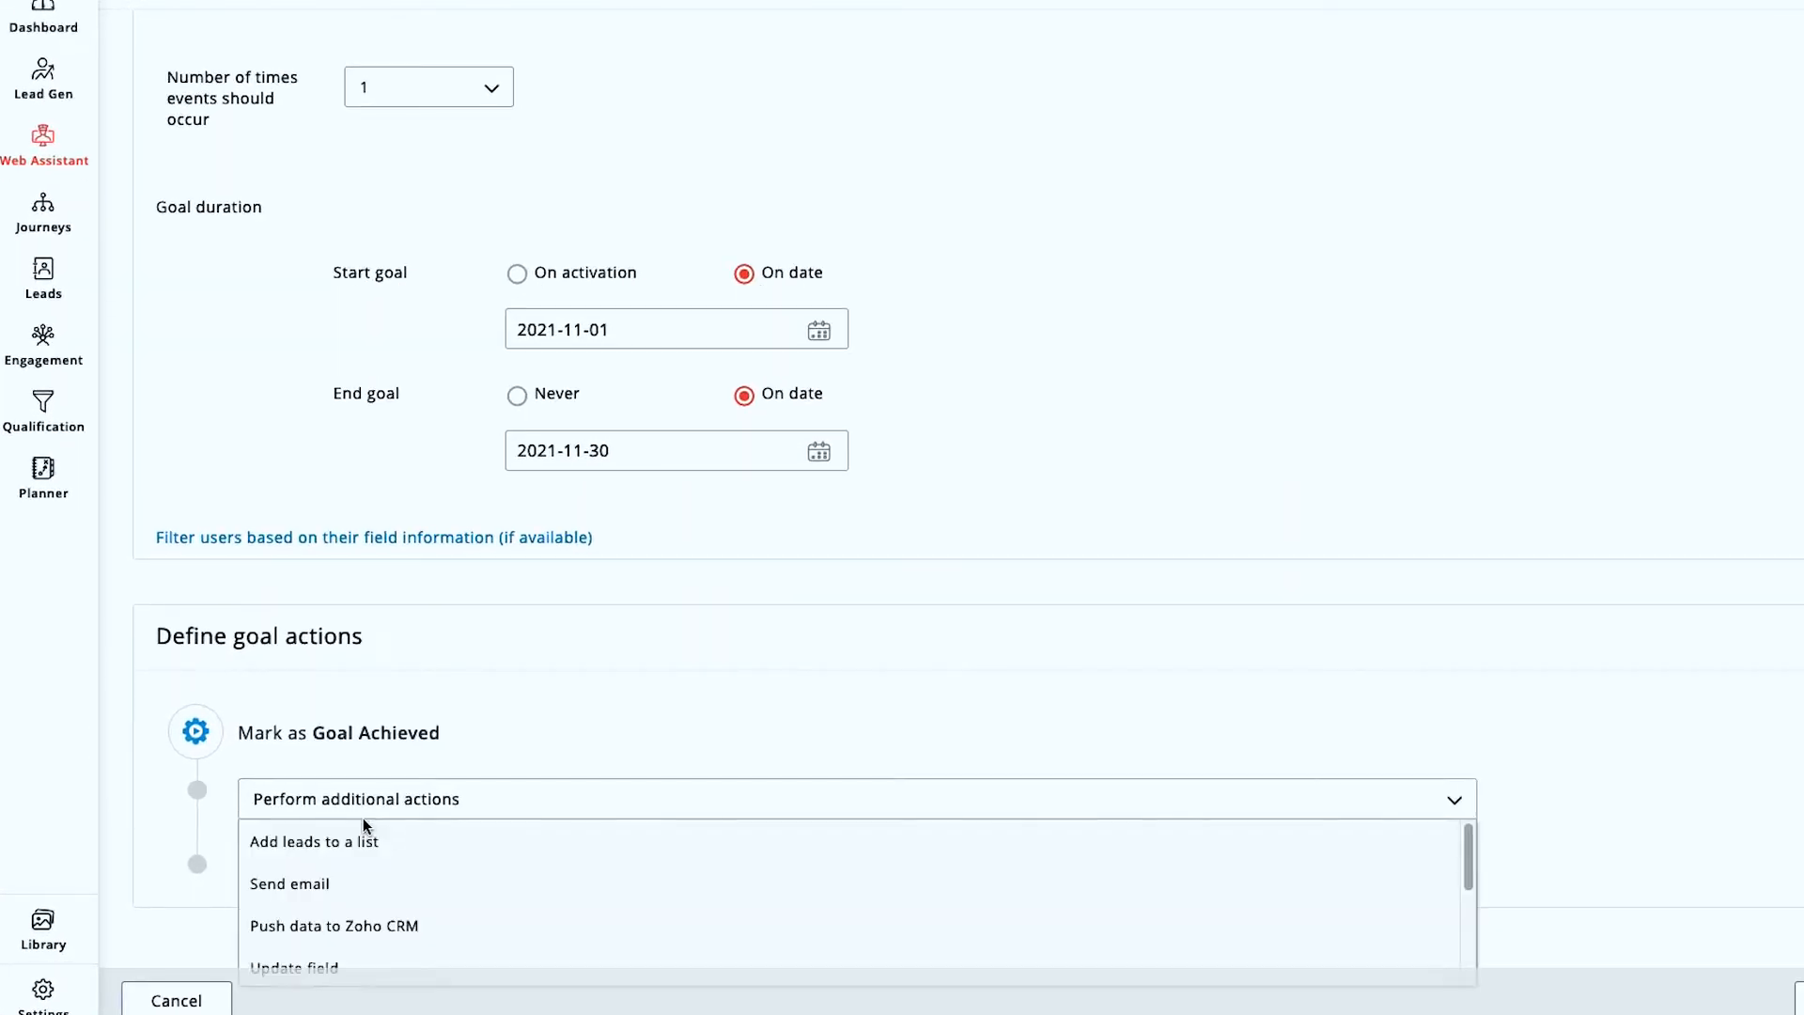
pyautogui.click(353, 721)
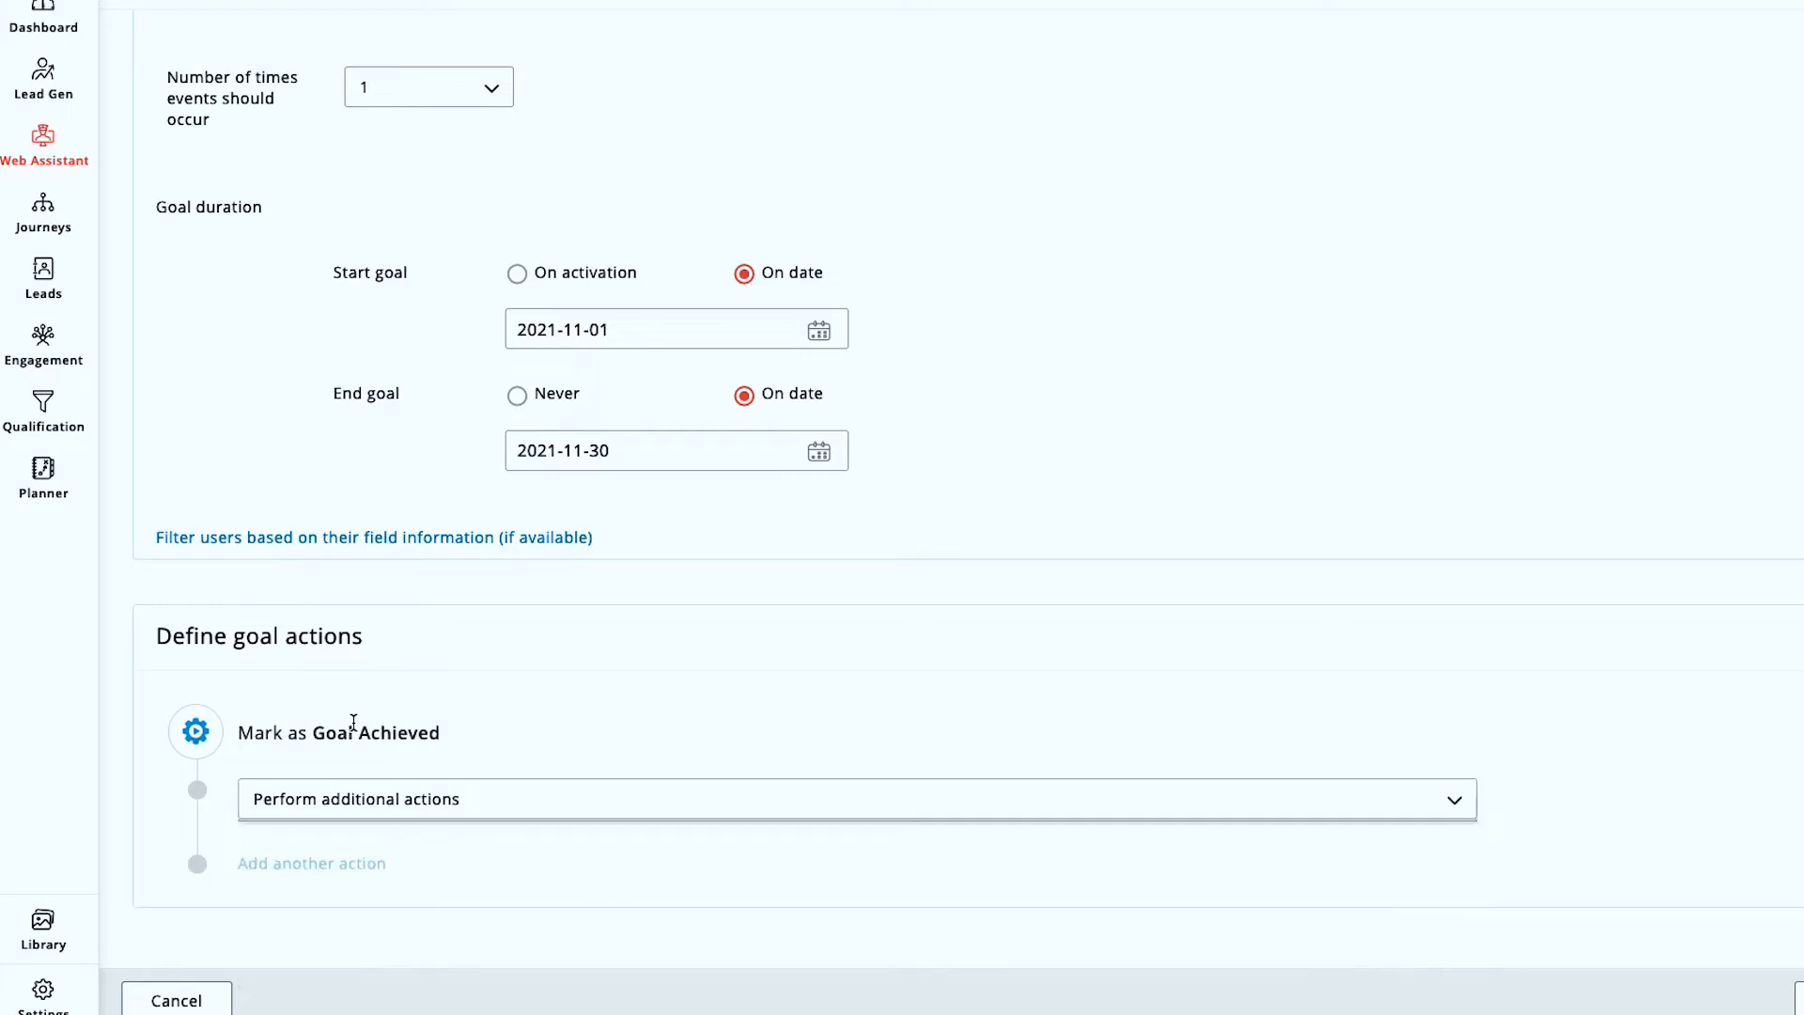
pyautogui.scroll(-1, 356, 729)
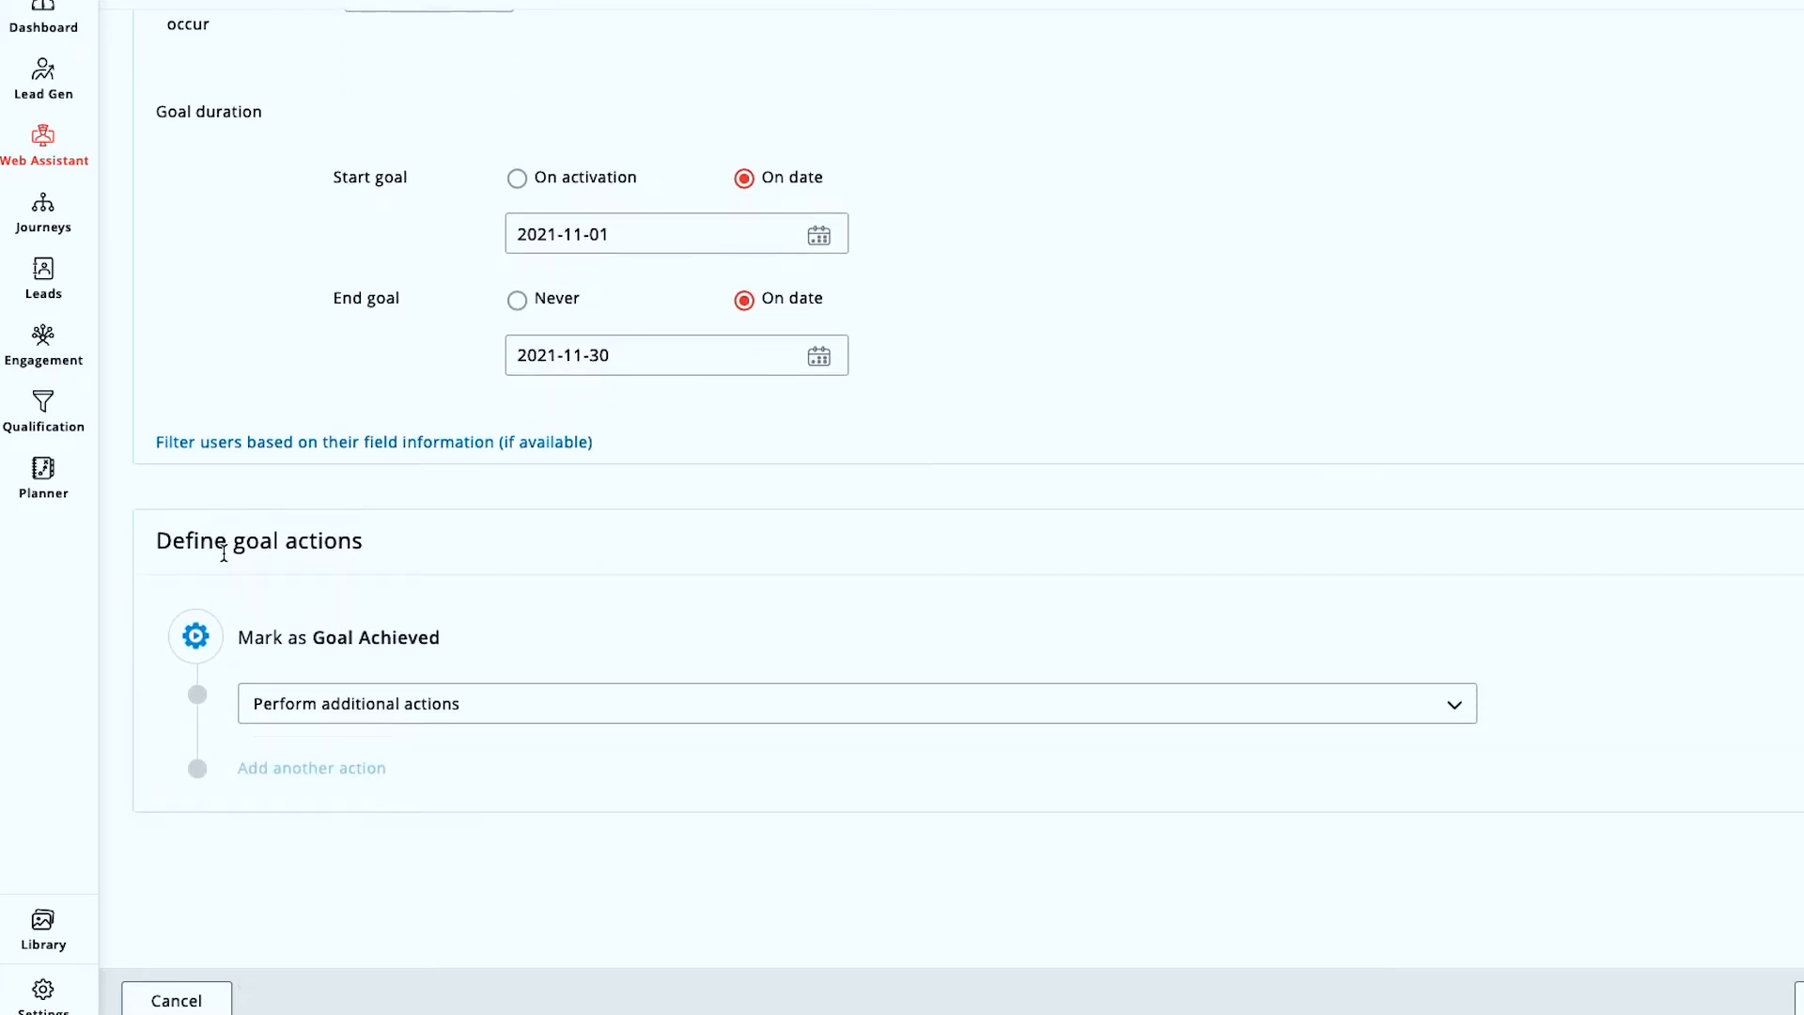
pyautogui.moveTo(215, 550); pyautogui.dragTo(384, 599)
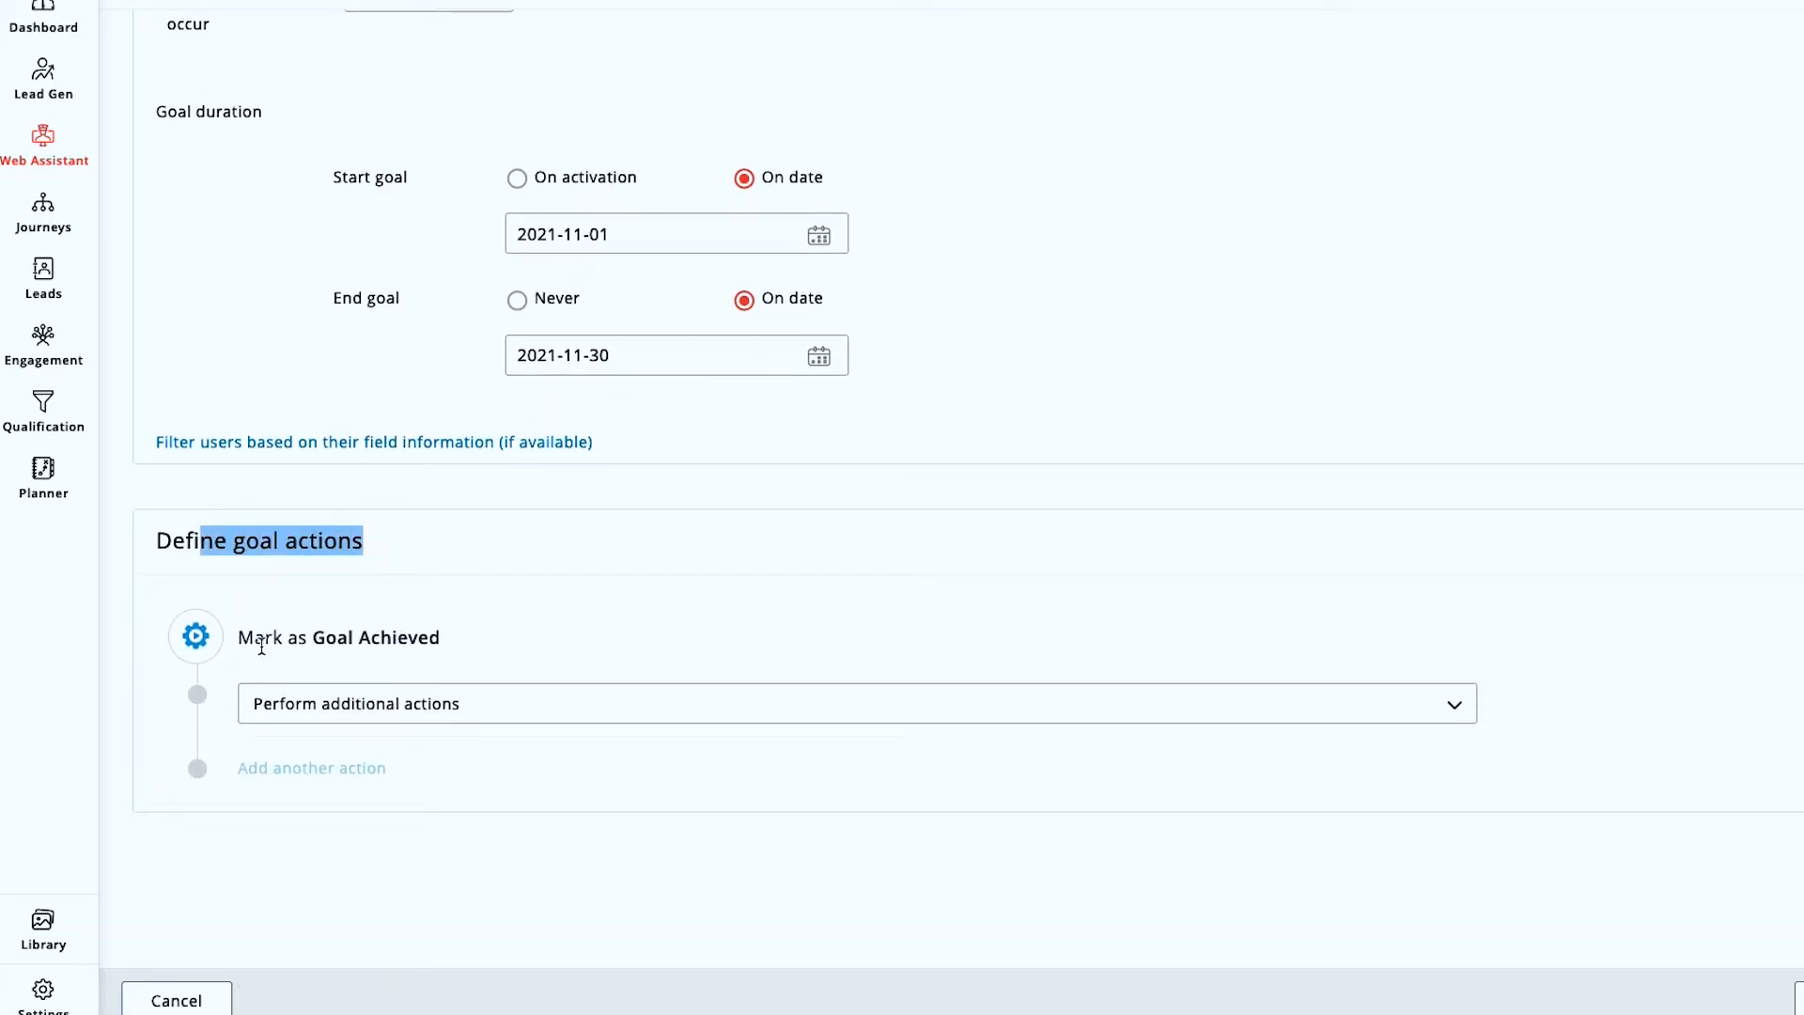
pyautogui.moveTo(285, 639); pyautogui.dragTo(443, 639)
pyautogui.click(703, 400)
pyautogui.scroll(1, 703, 400)
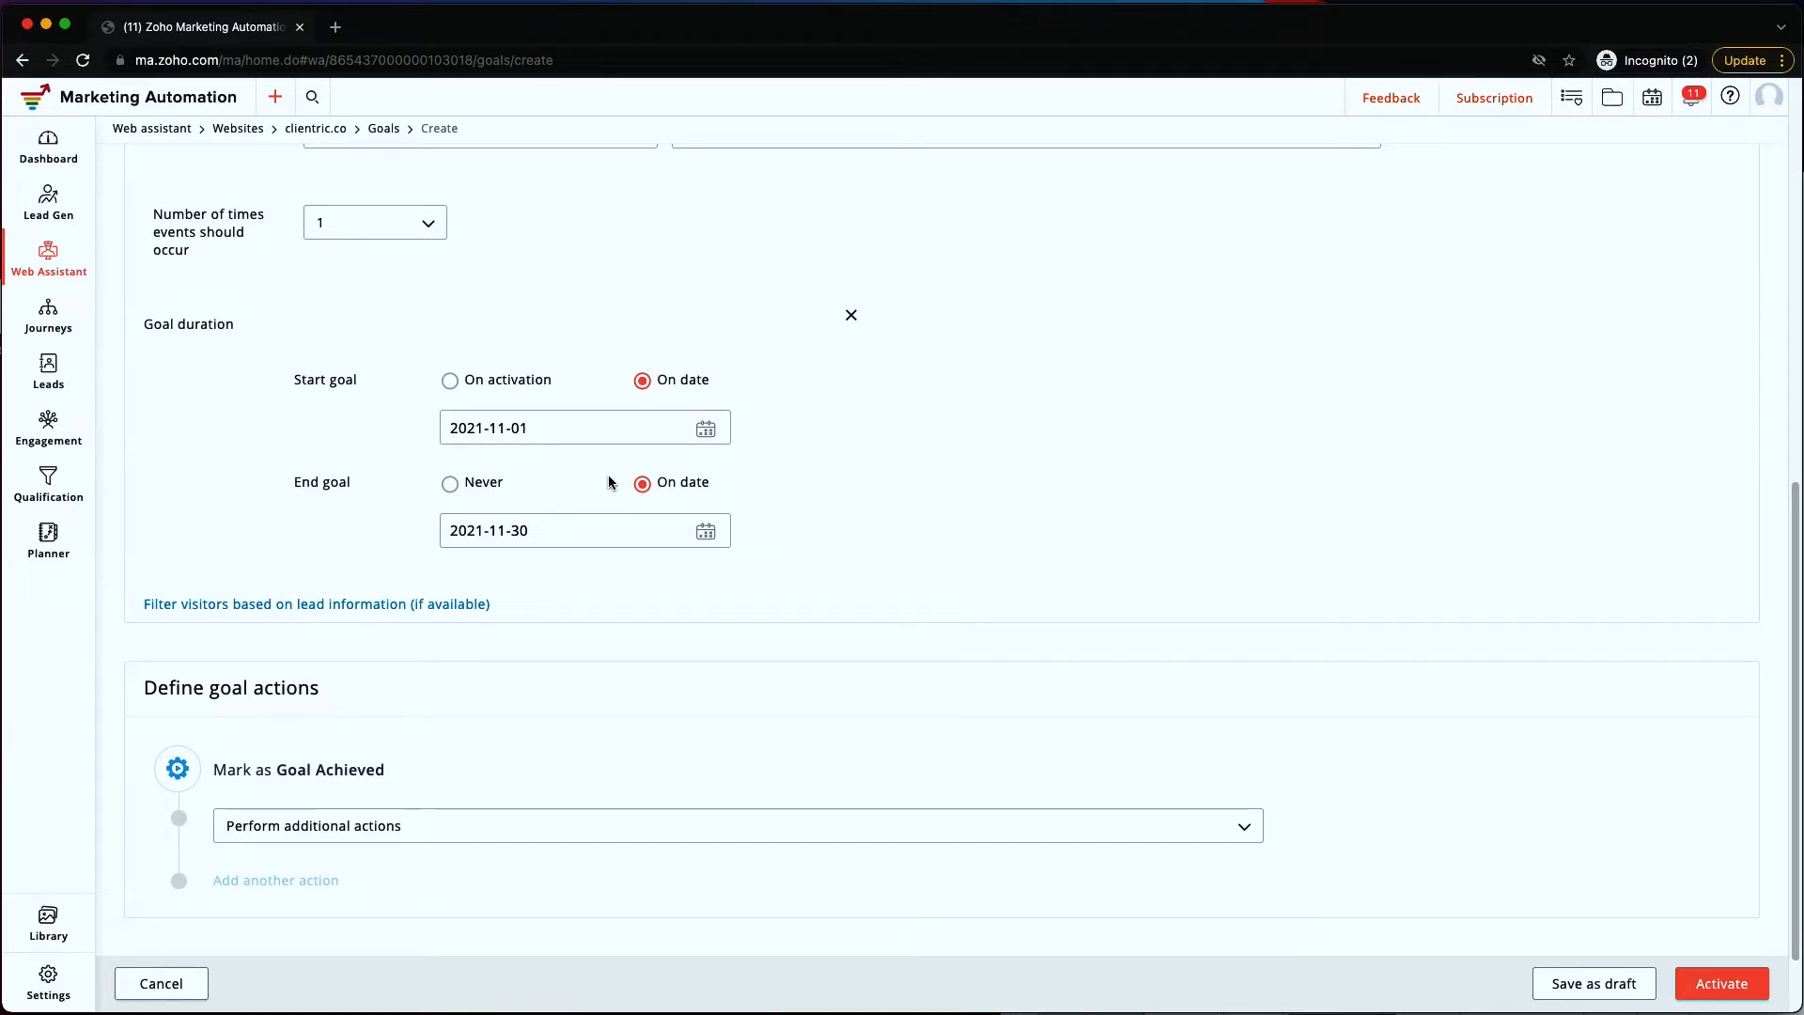
# - View the field and condition choices for filtering visitors by lead information, and discard the empty filter
pyautogui.click(333, 606)
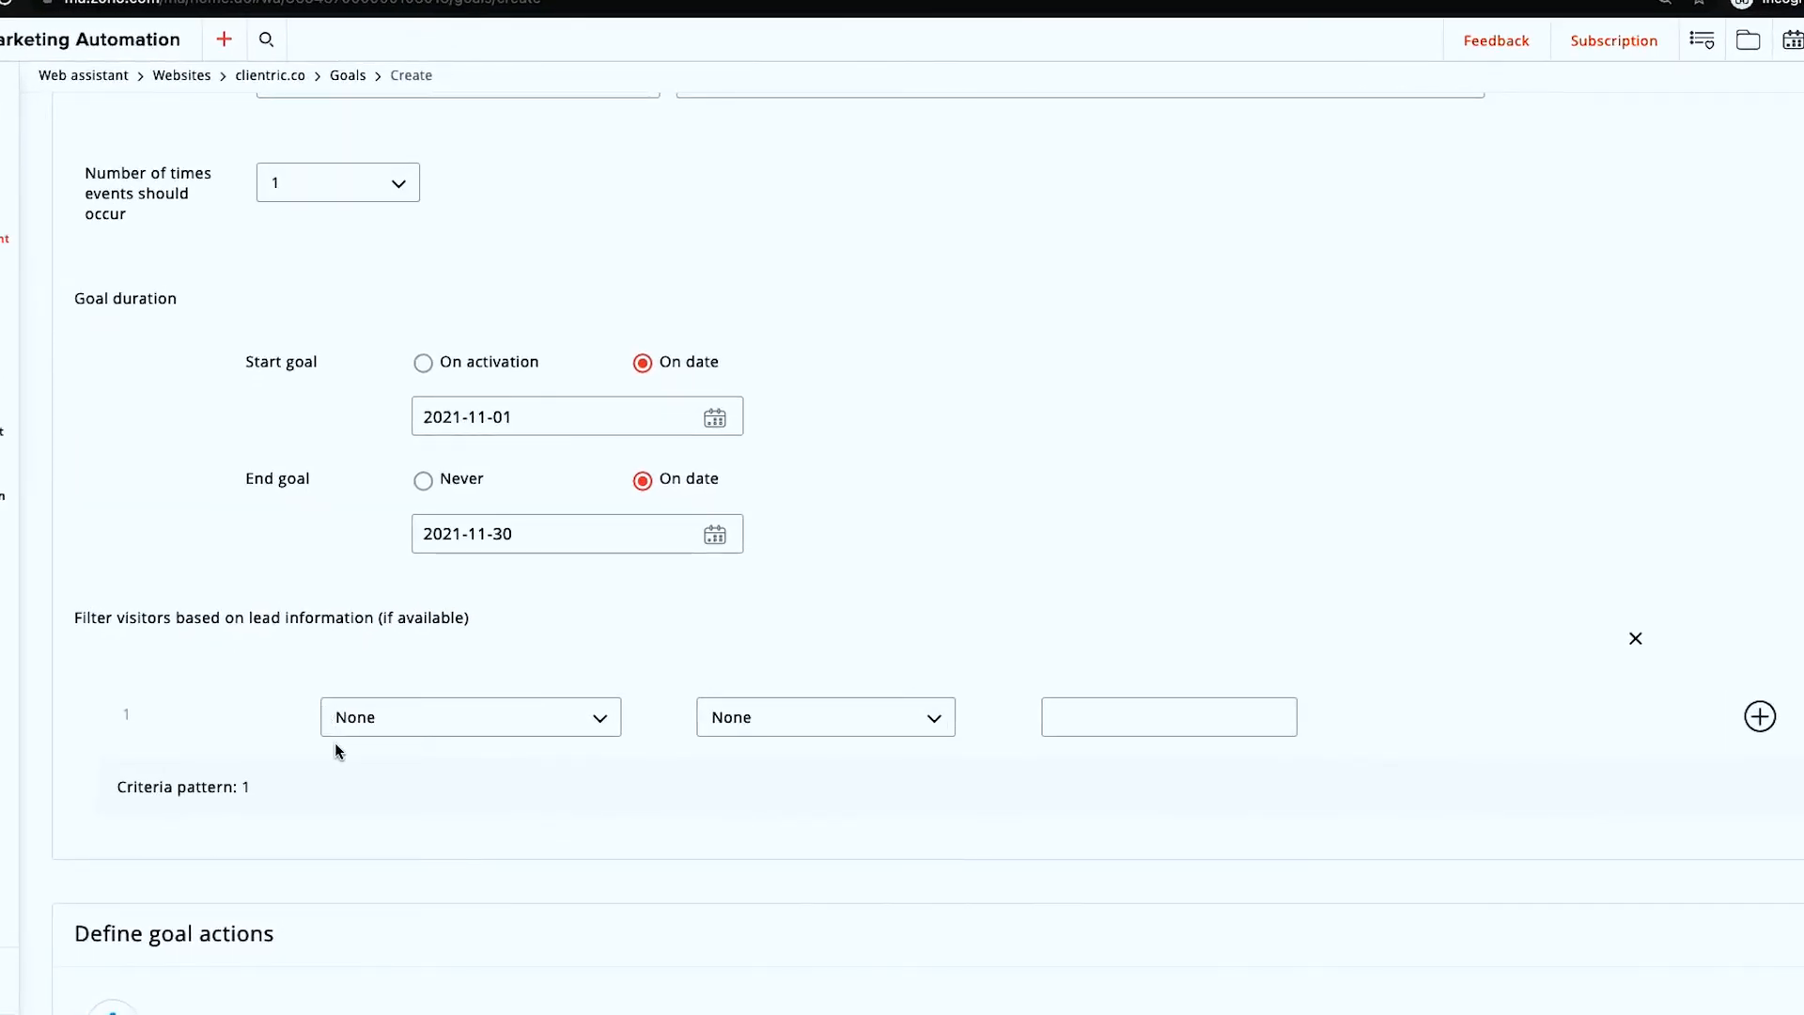
pyautogui.click(508, 726)
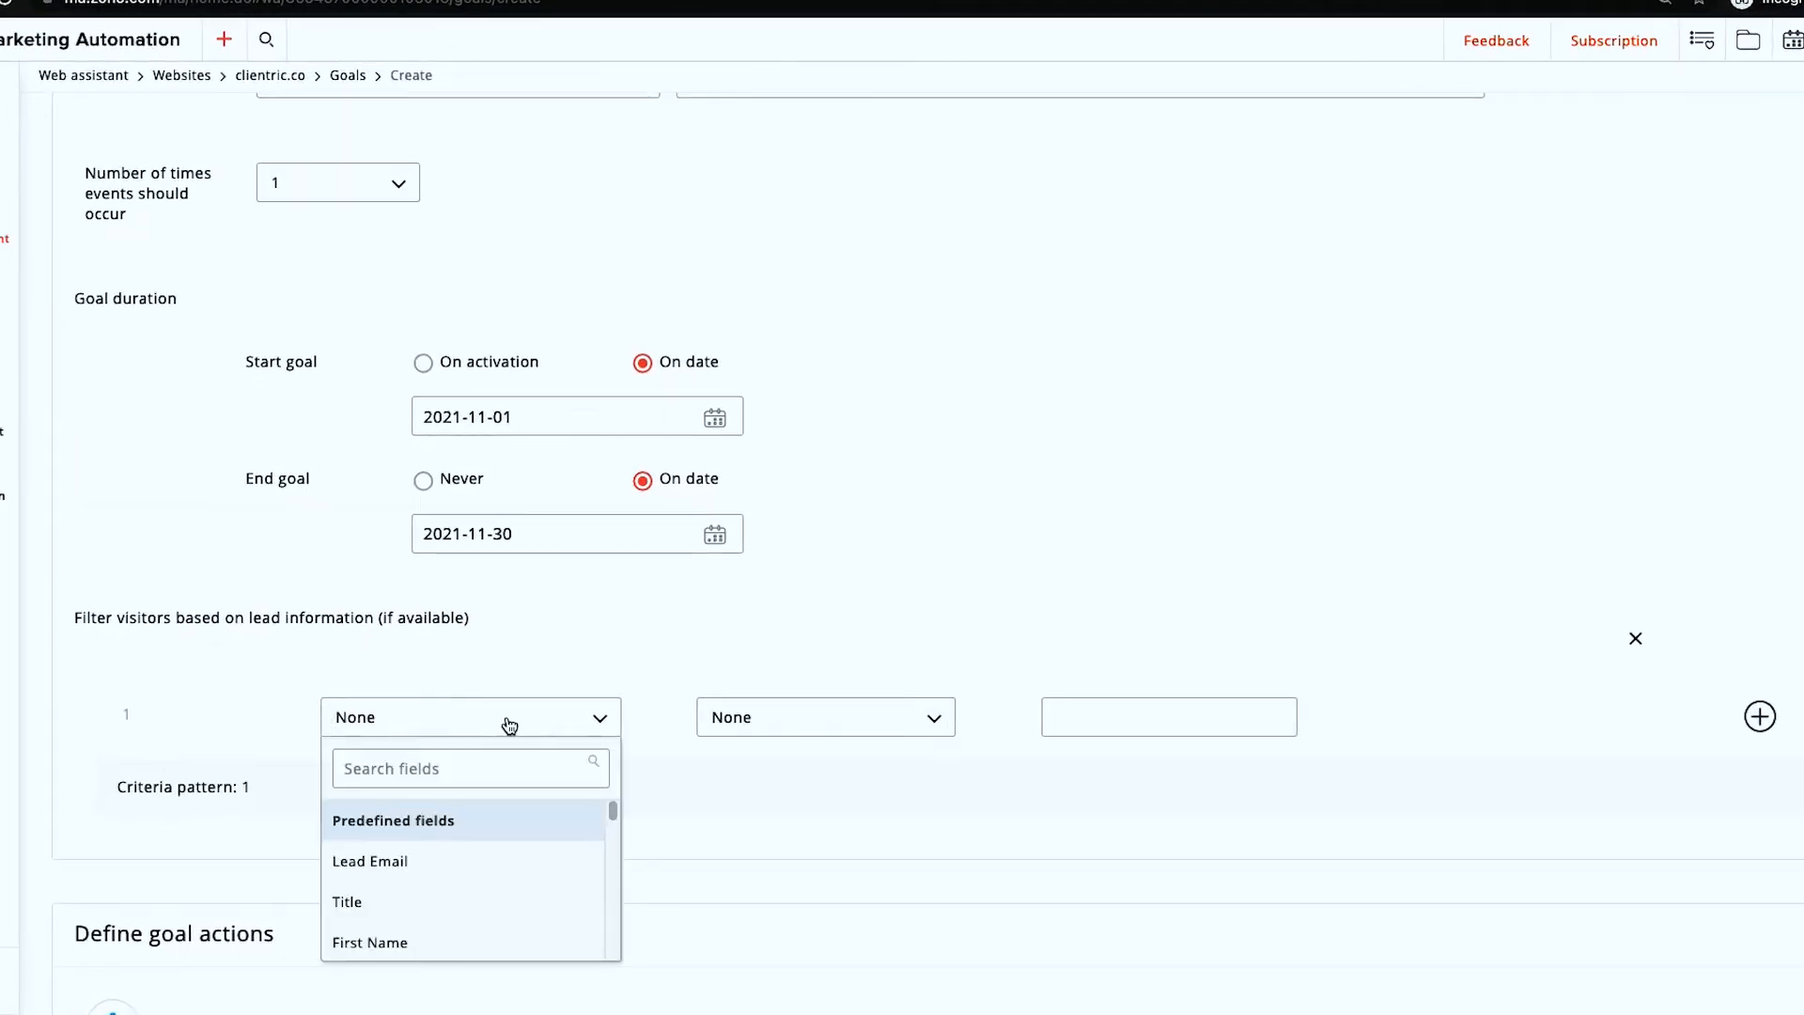
pyautogui.click(748, 717)
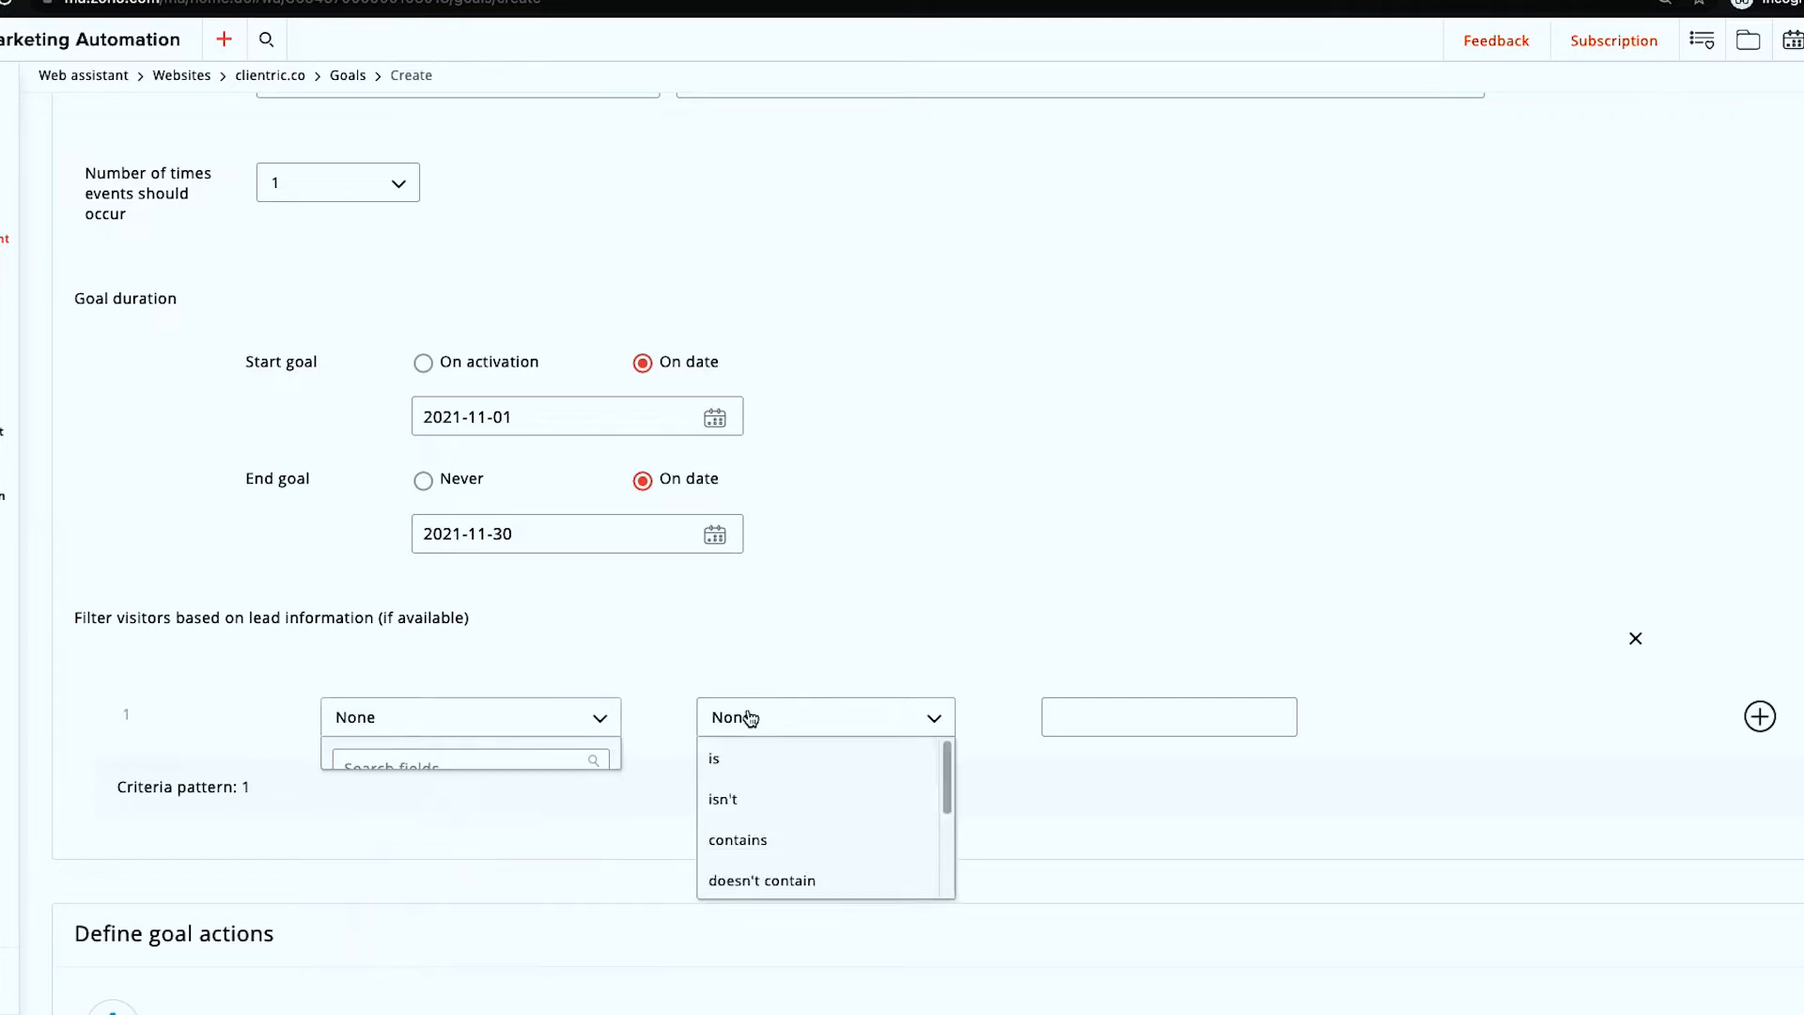
pyautogui.click(457, 680)
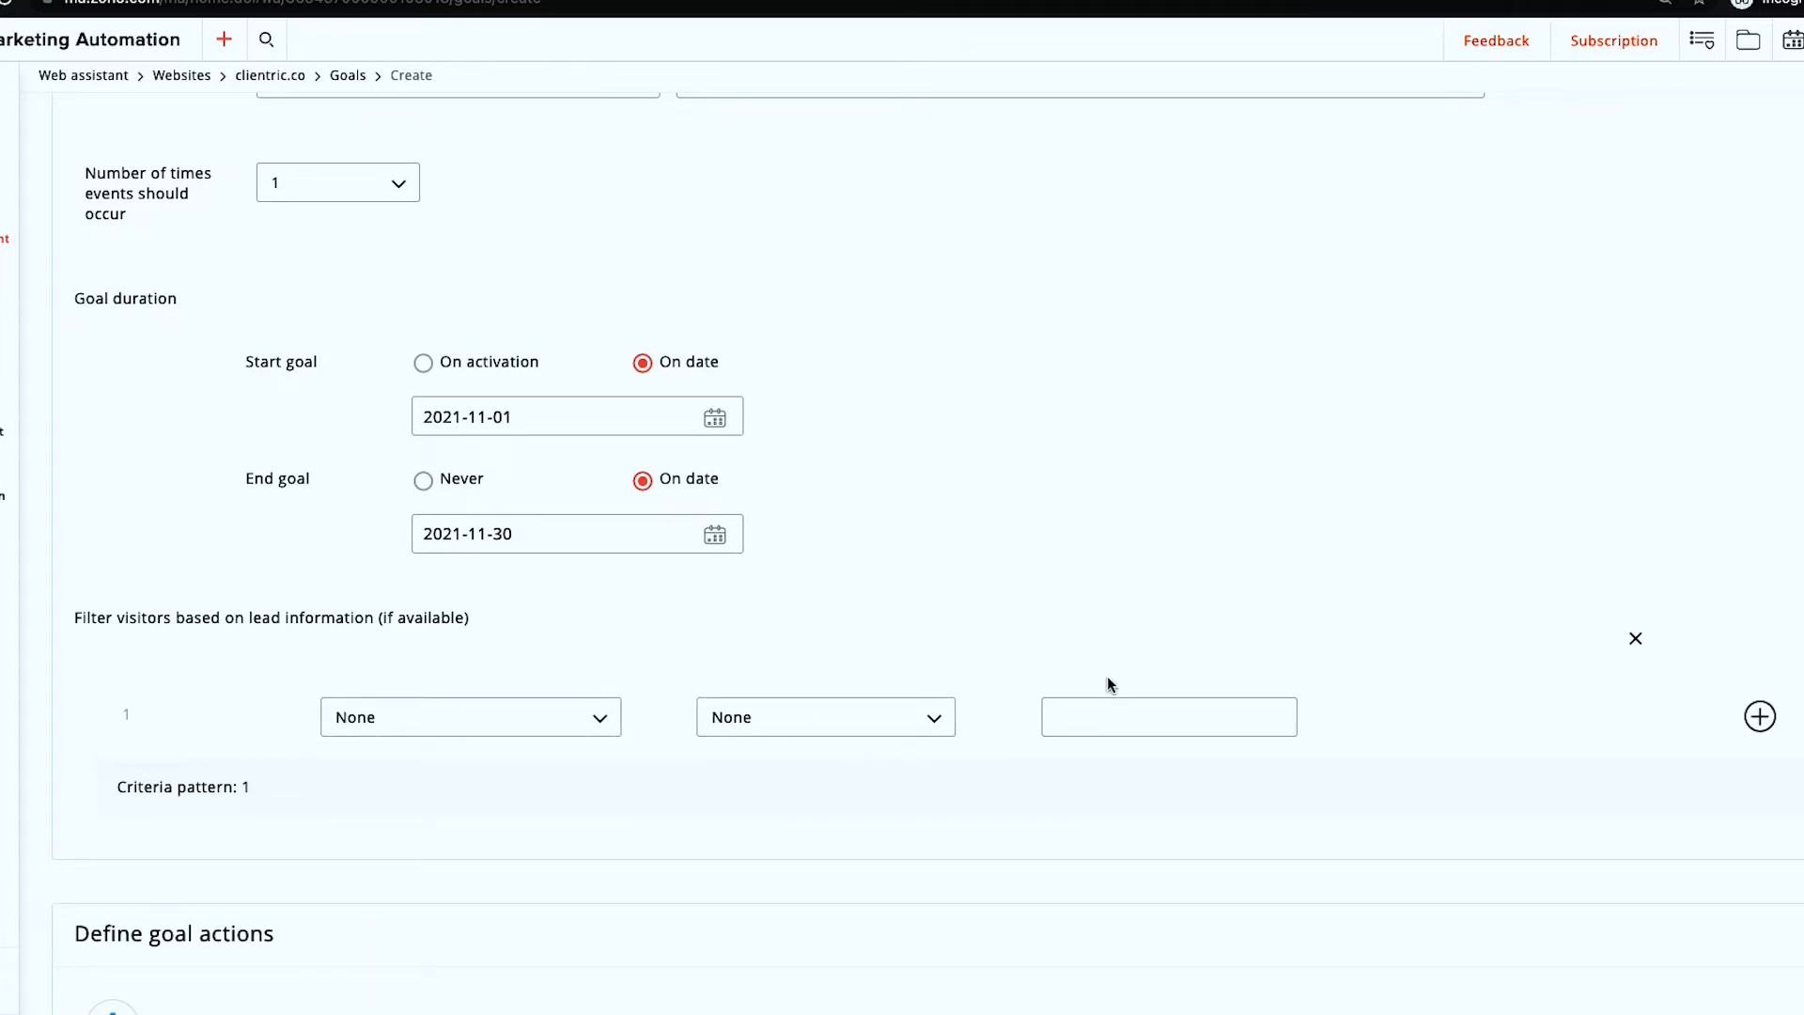
pyautogui.click(1636, 643)
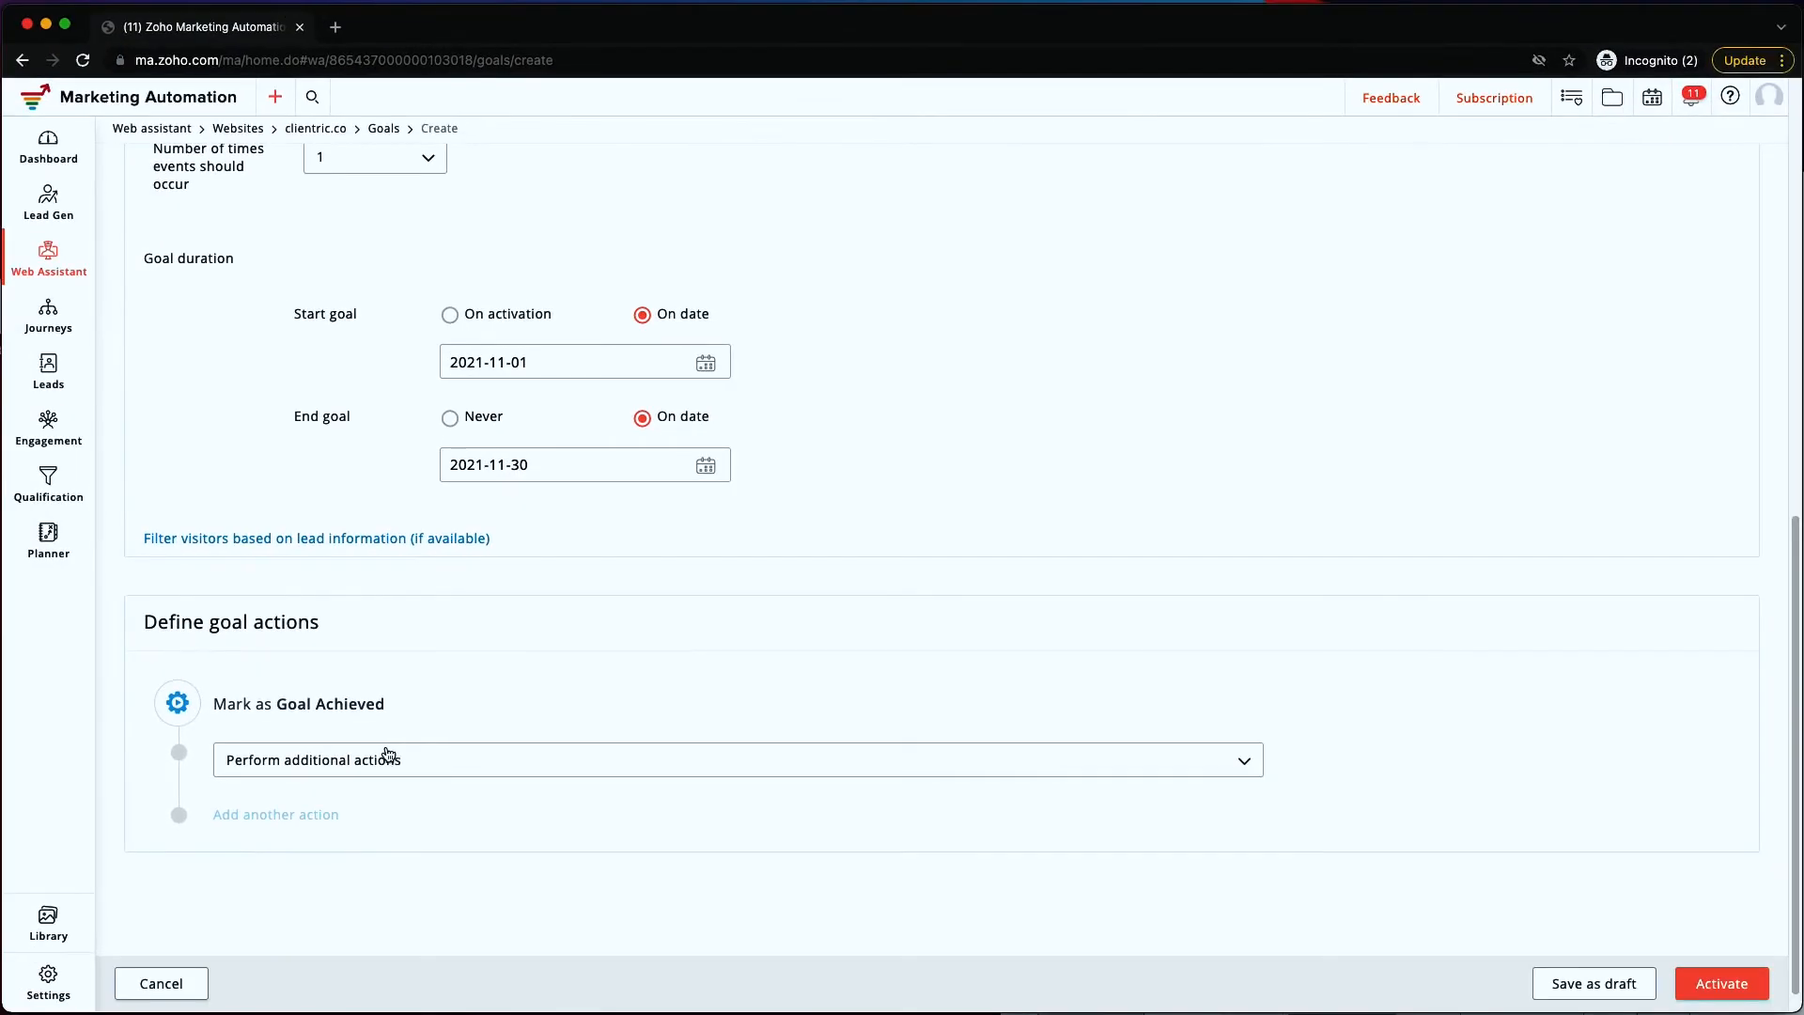
# - Add Send email as the additional action for achieving the goal, and review the goal's settings
pyautogui.click(372, 766)
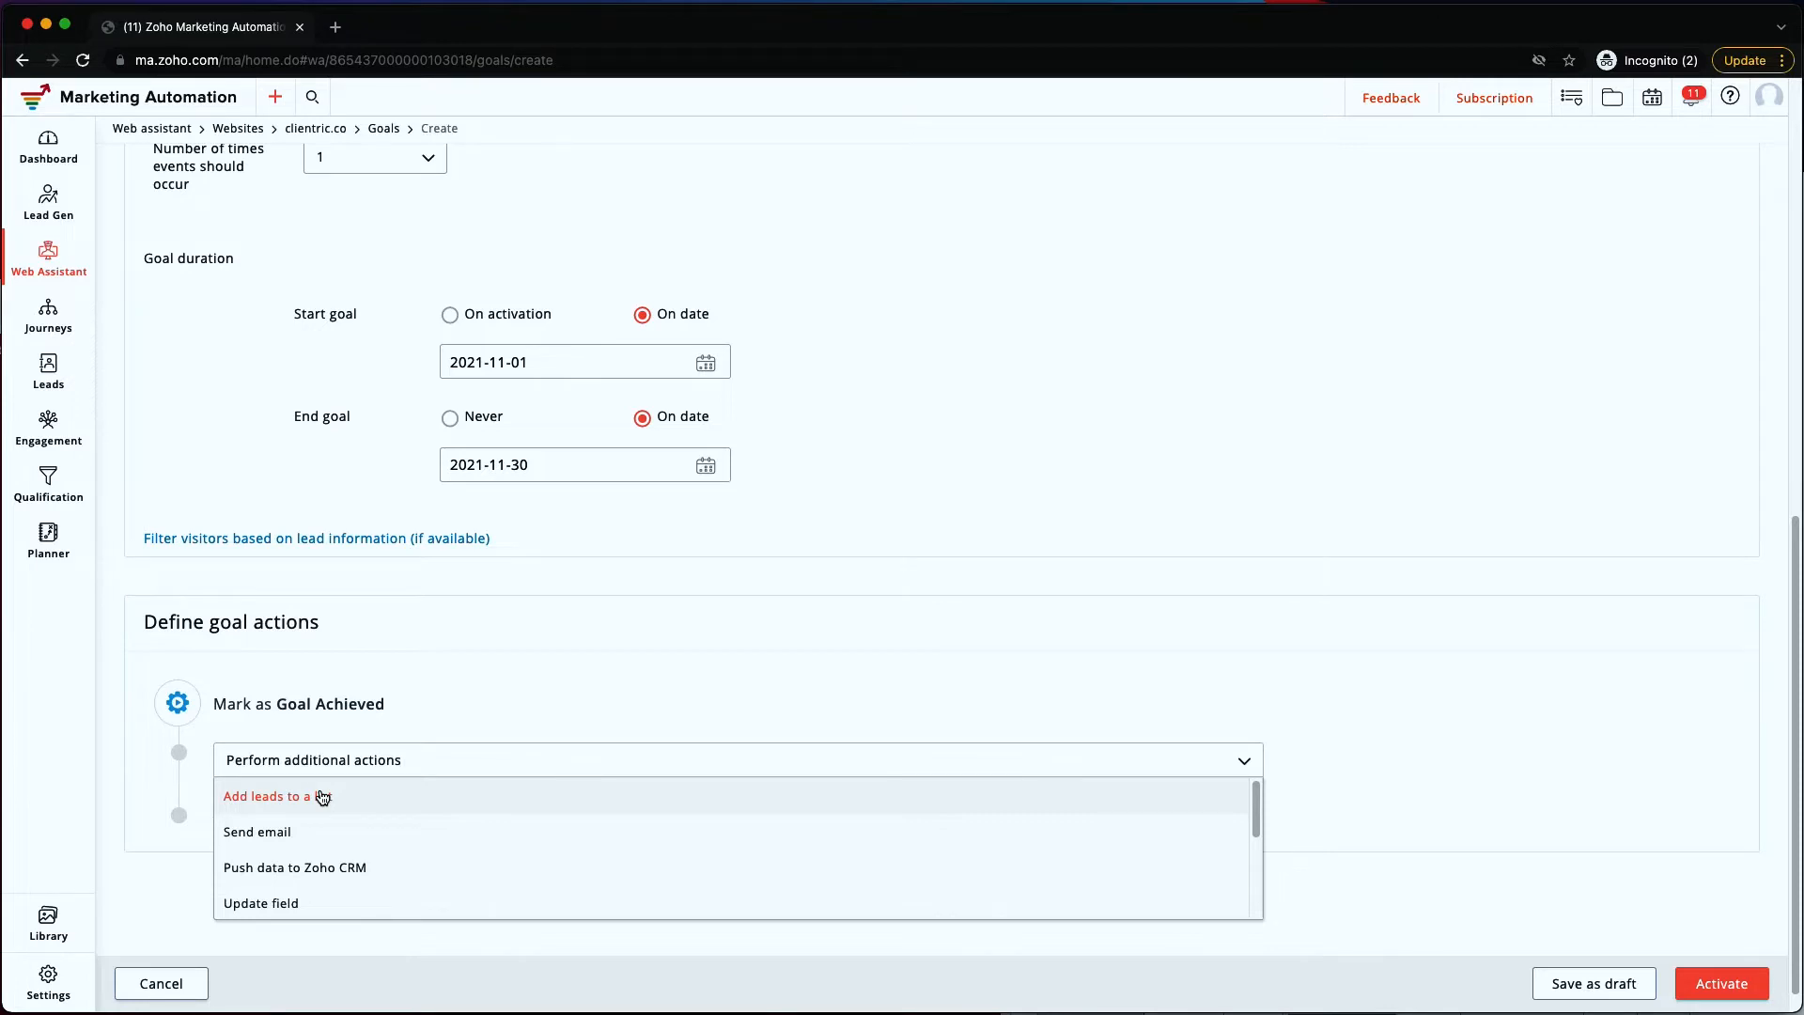
pyautogui.click(301, 832)
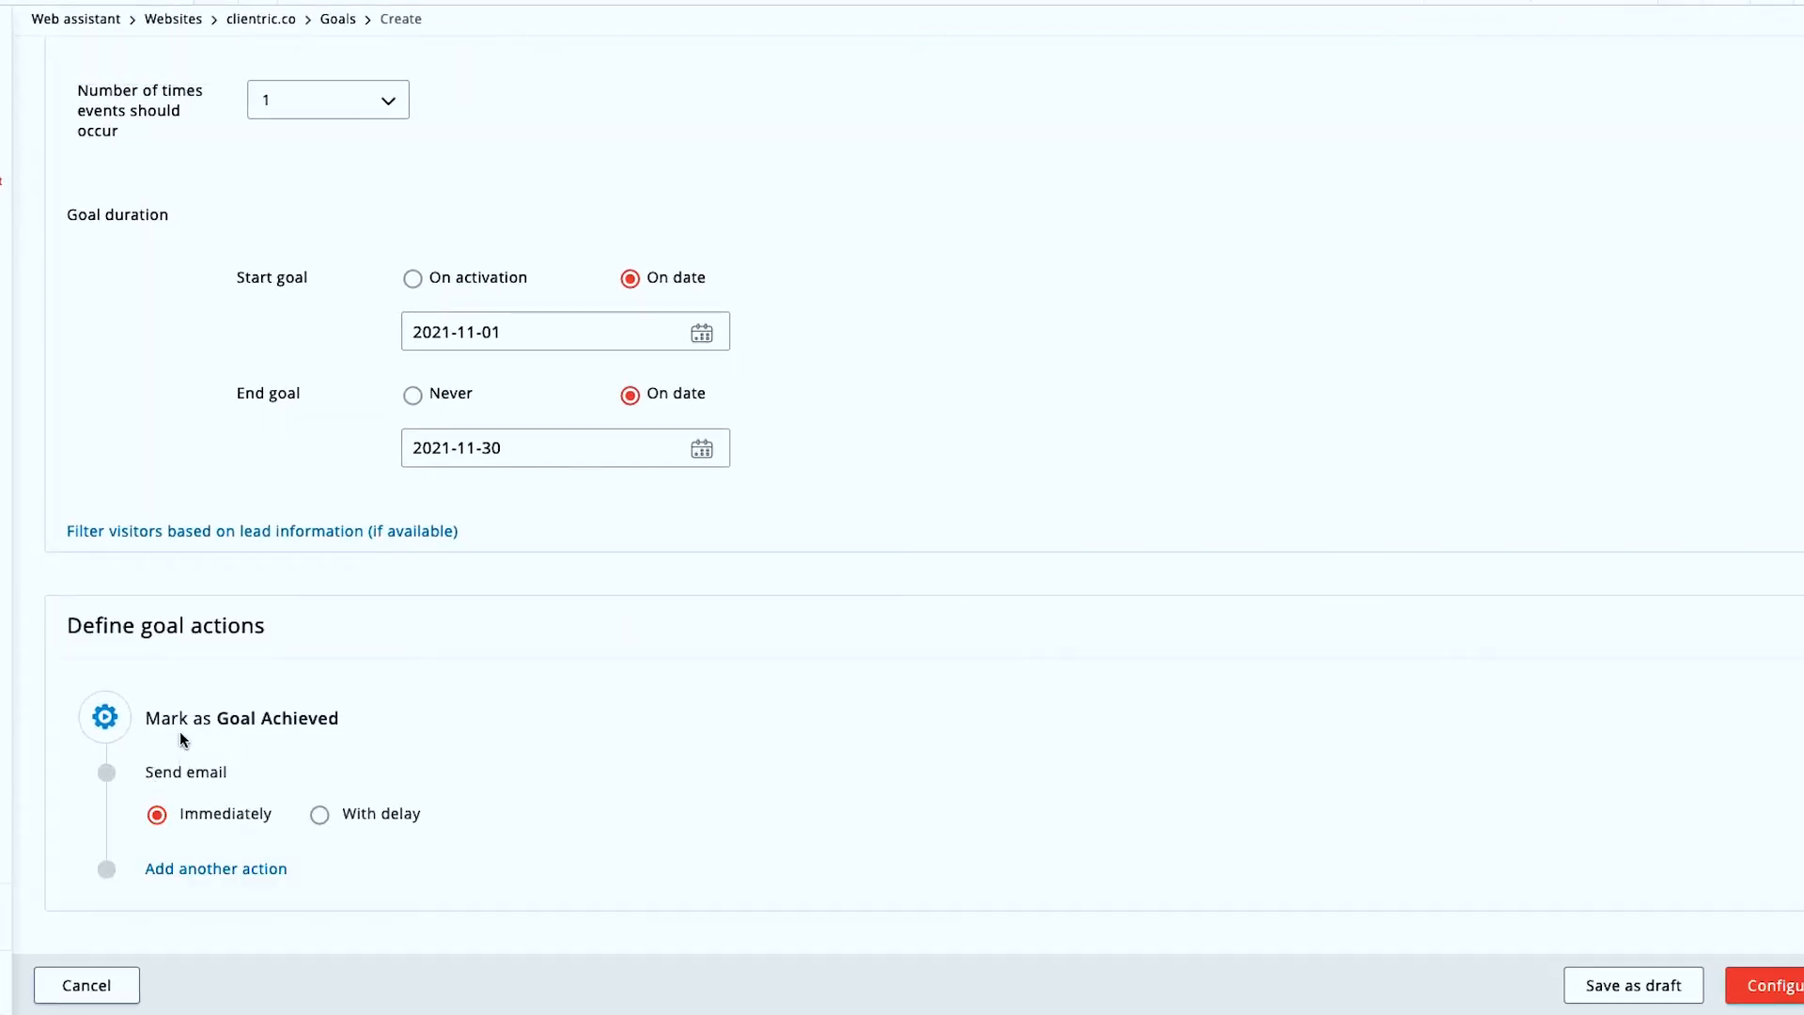
pyautogui.scroll(1, 282, 400)
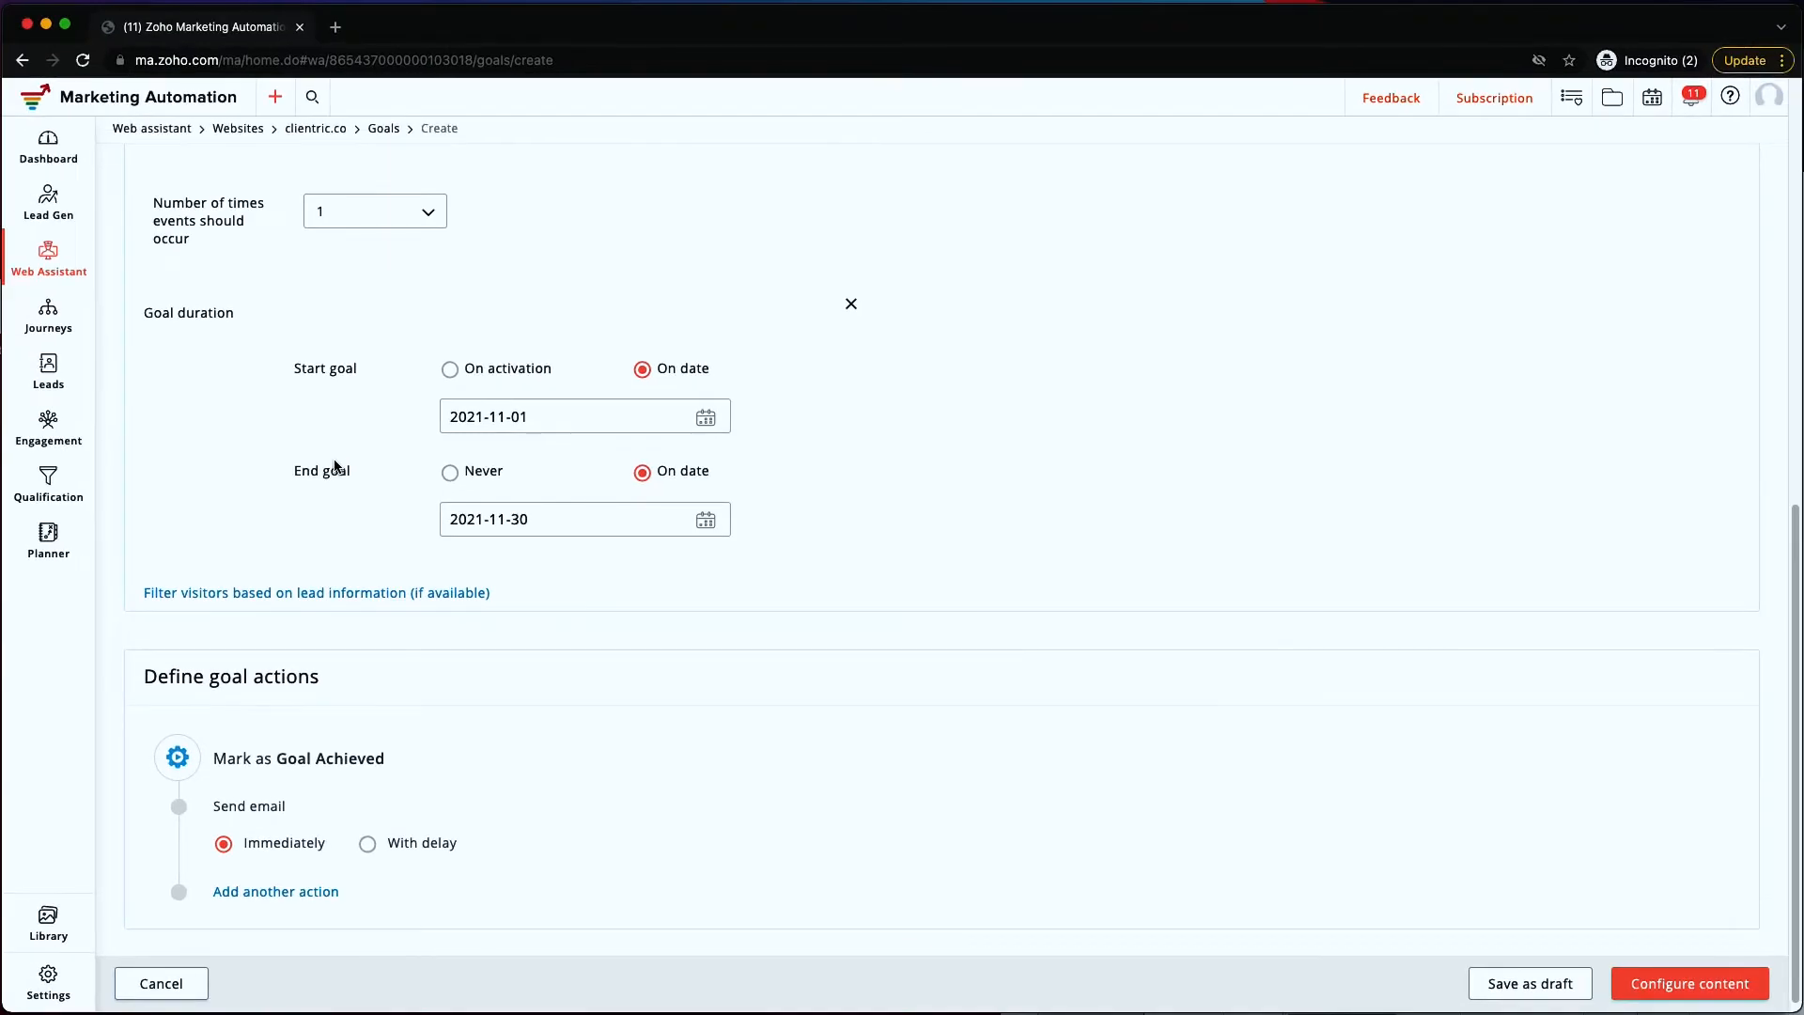
pyautogui.scroll(10, 297, 808)
pyautogui.scroll(-10, 297, 808)
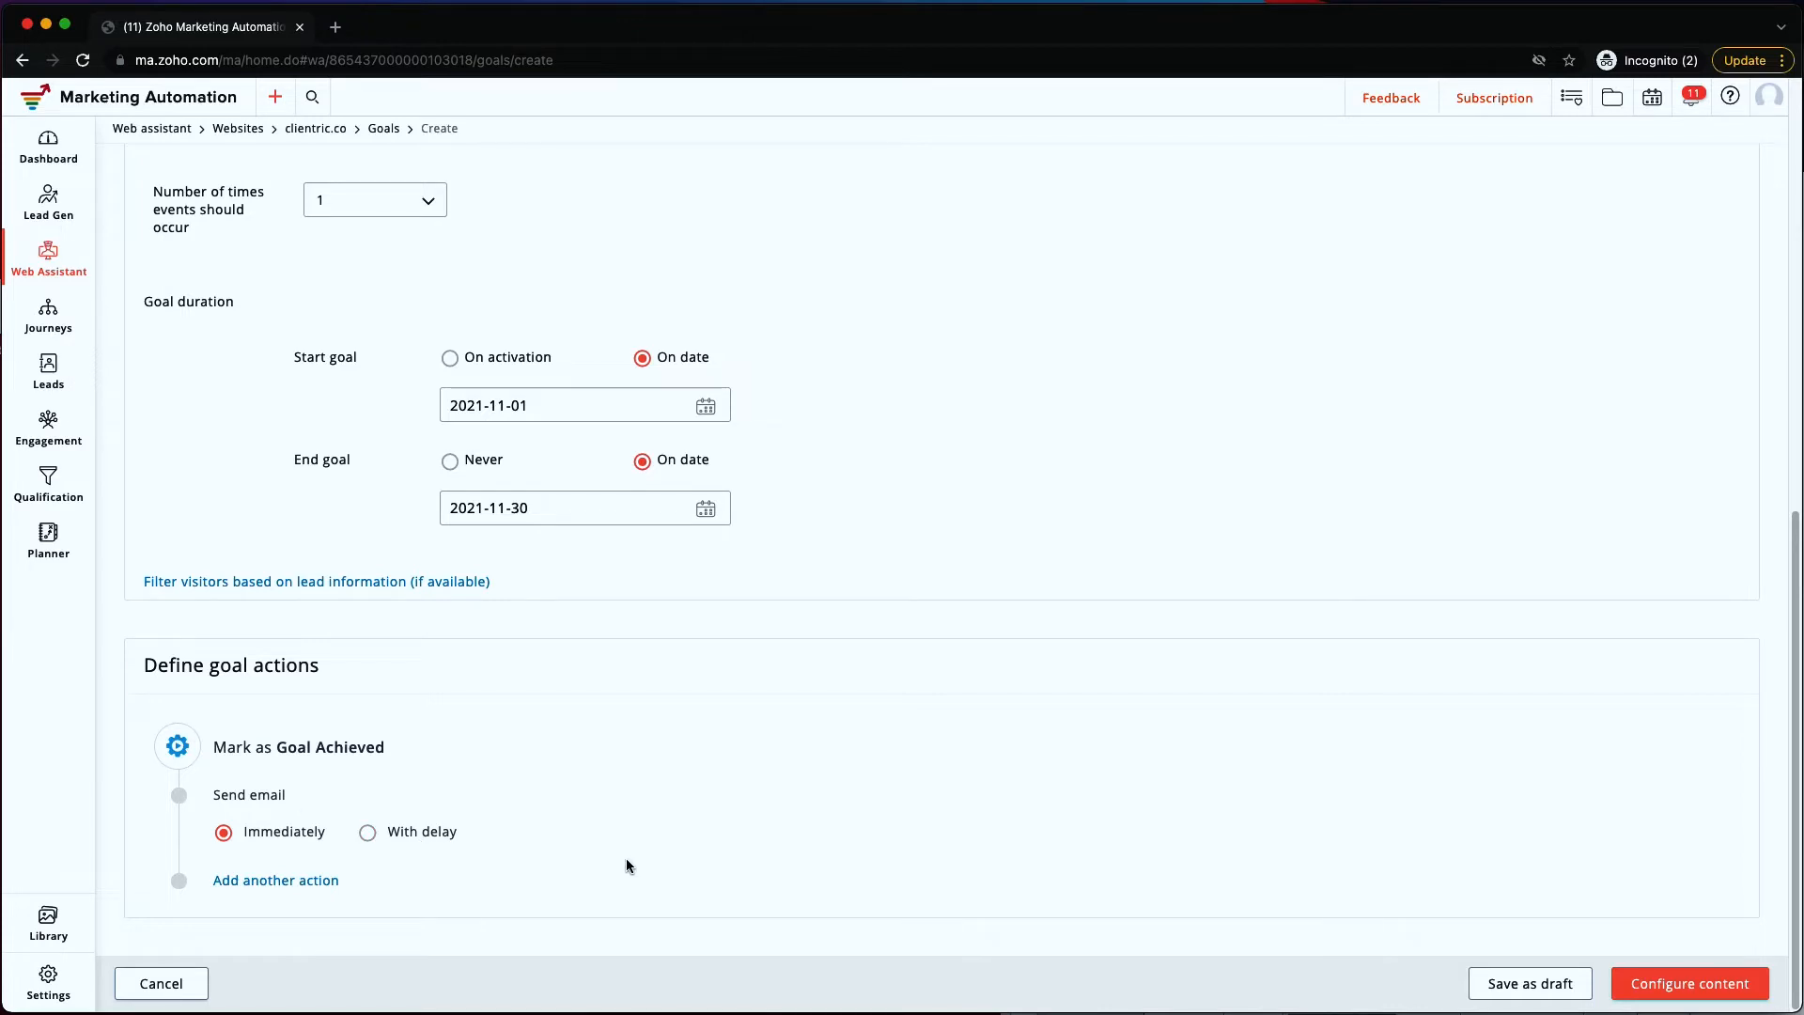
# - Name the goal Test Social Goal
pyautogui.scroll(15, 628, 864)
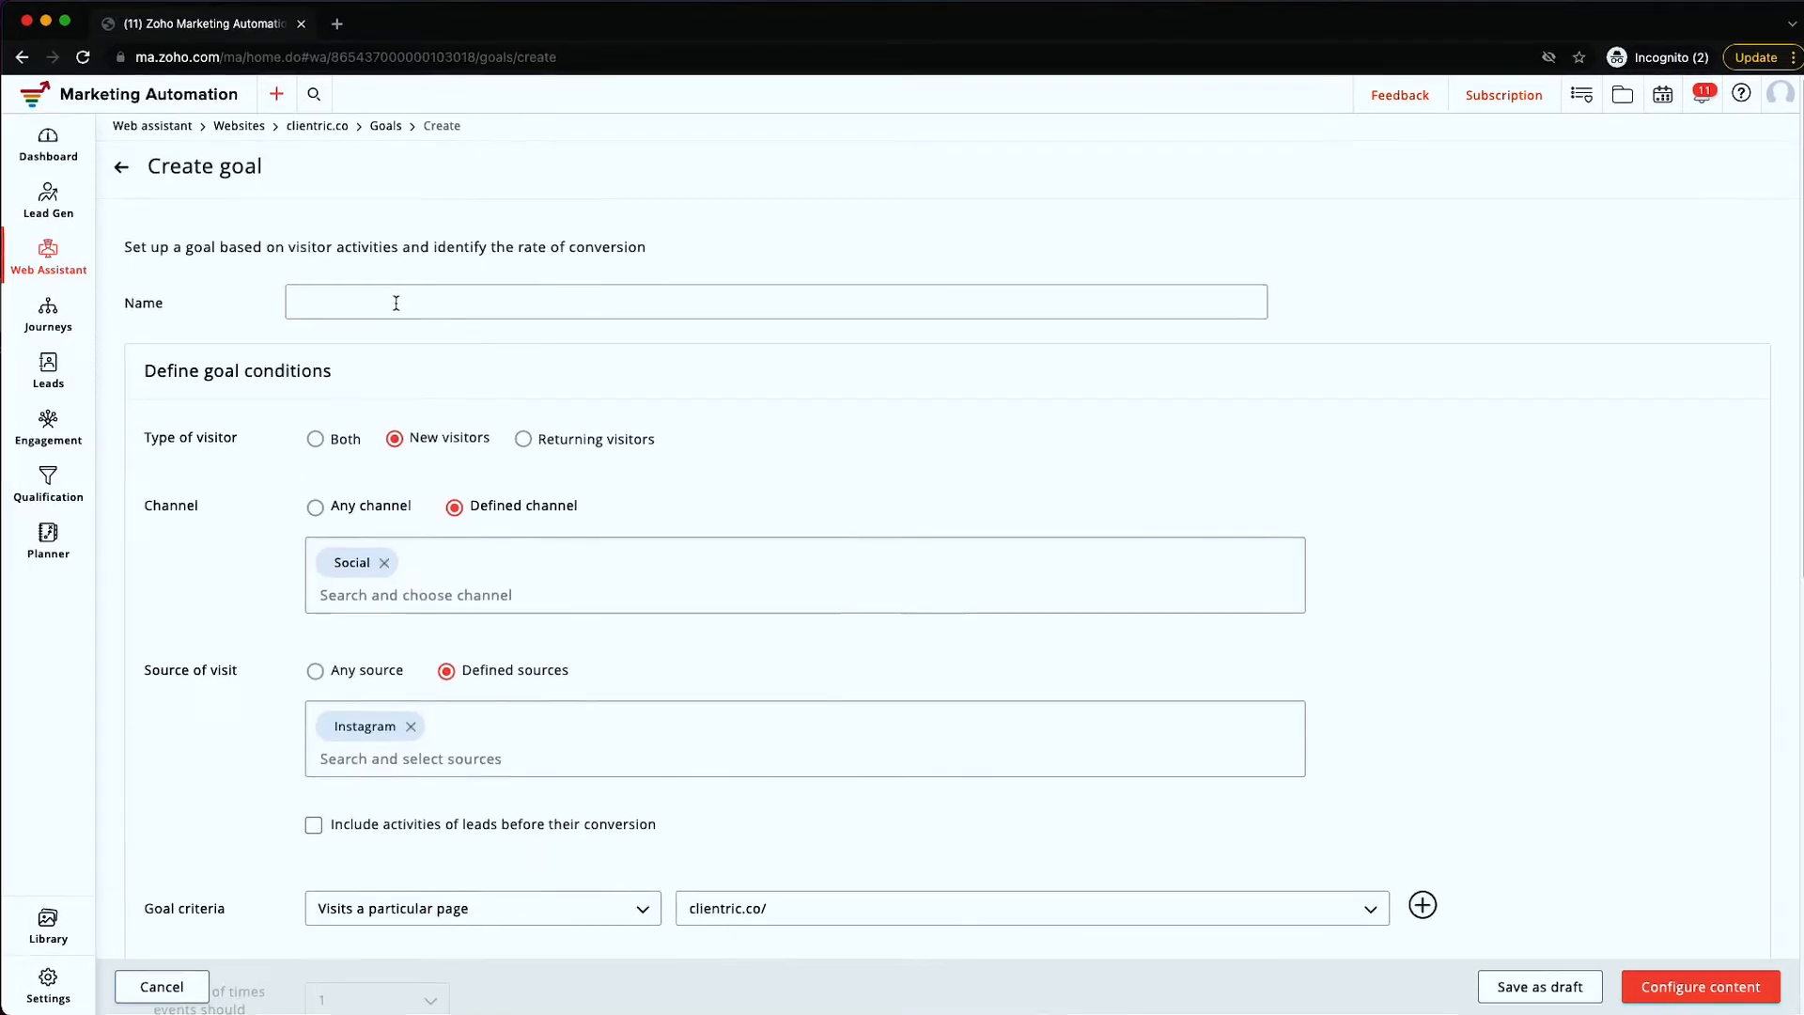
pyautogui.click(396, 302)
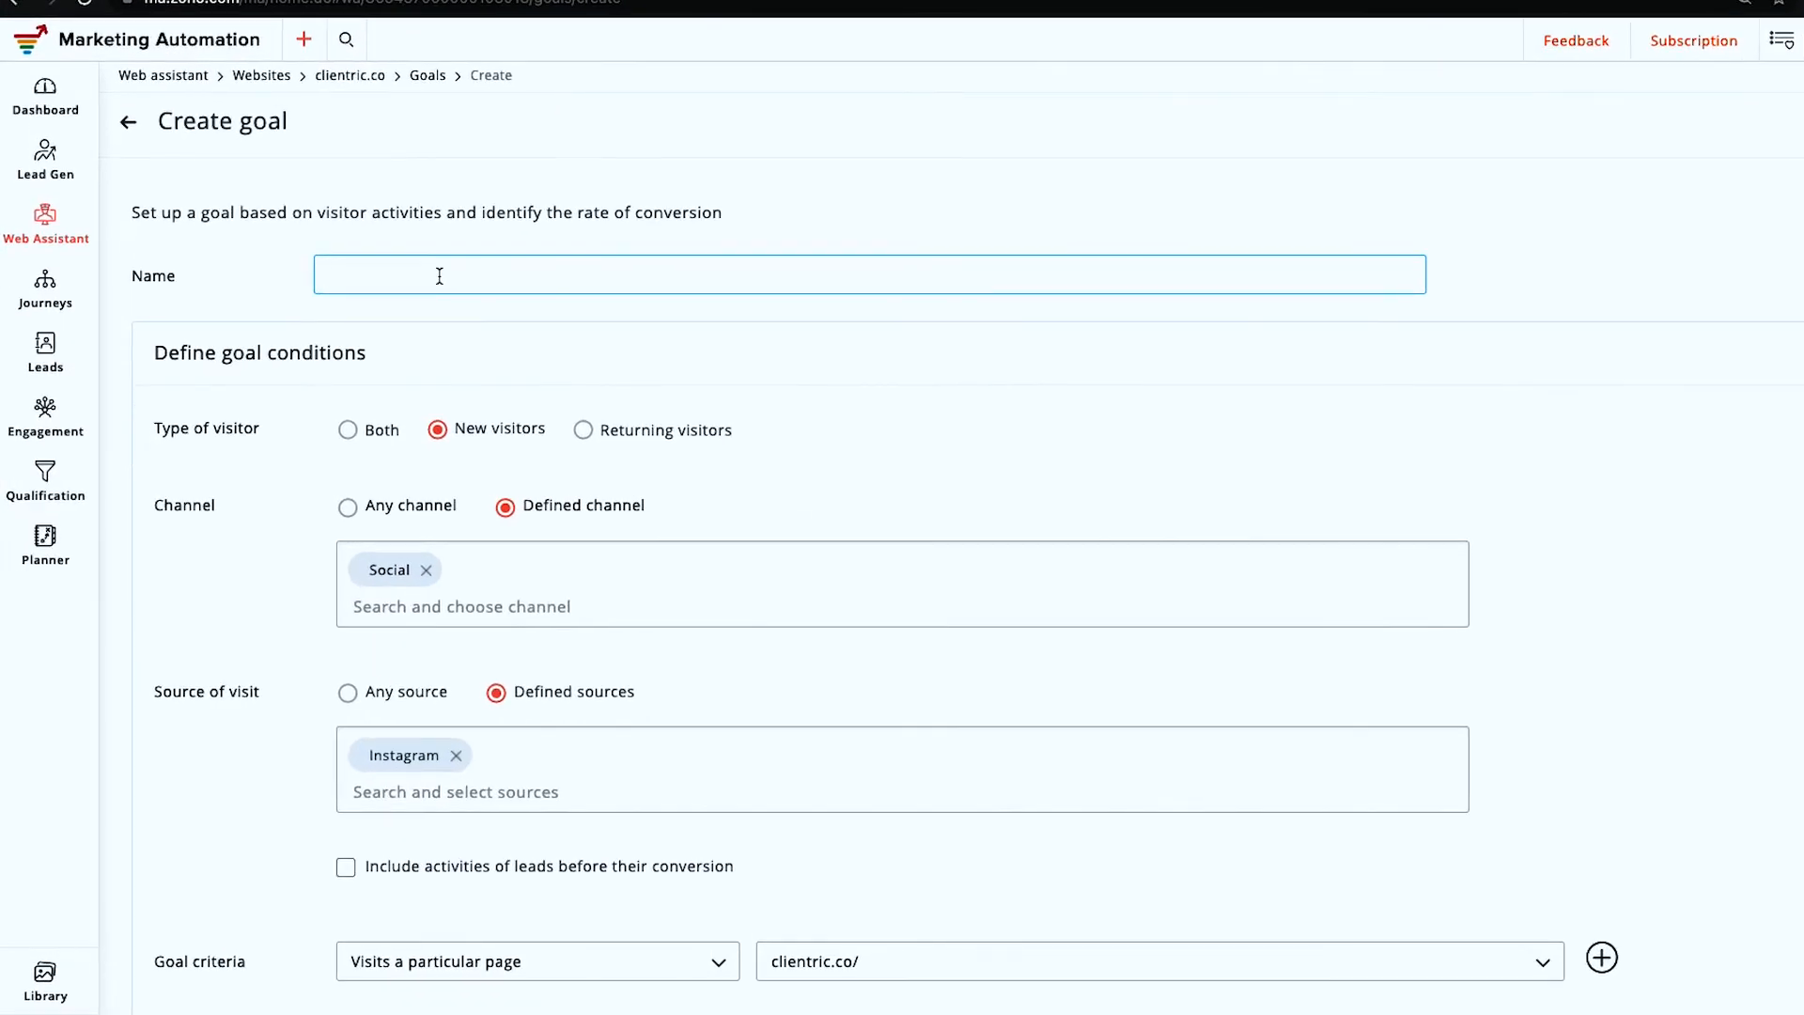
pyautogui.write('Test Social C')
pyautogui.press('BackSpace')
pyautogui.write('Goal')
# - Remove the Send email action from the goal's actions
pyautogui.scroll(-10, 454, 346)
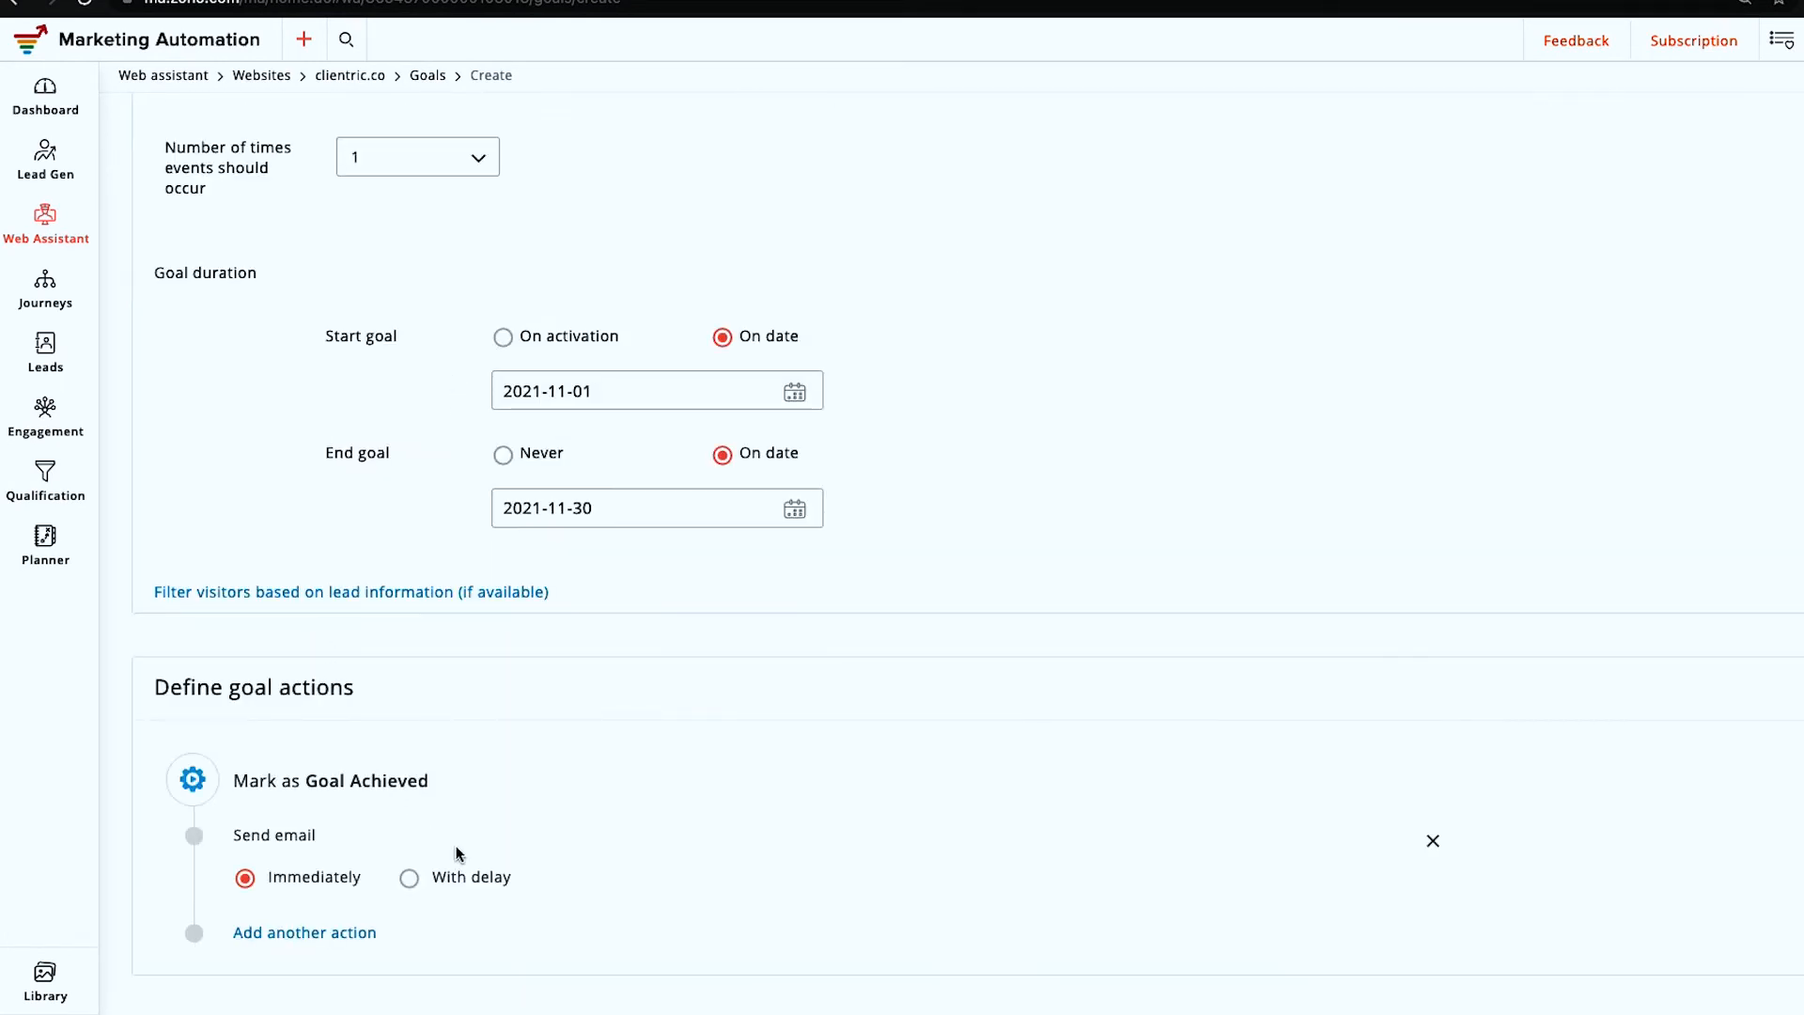
pyautogui.click(1433, 841)
pyautogui.scroll(5, 583, 589)
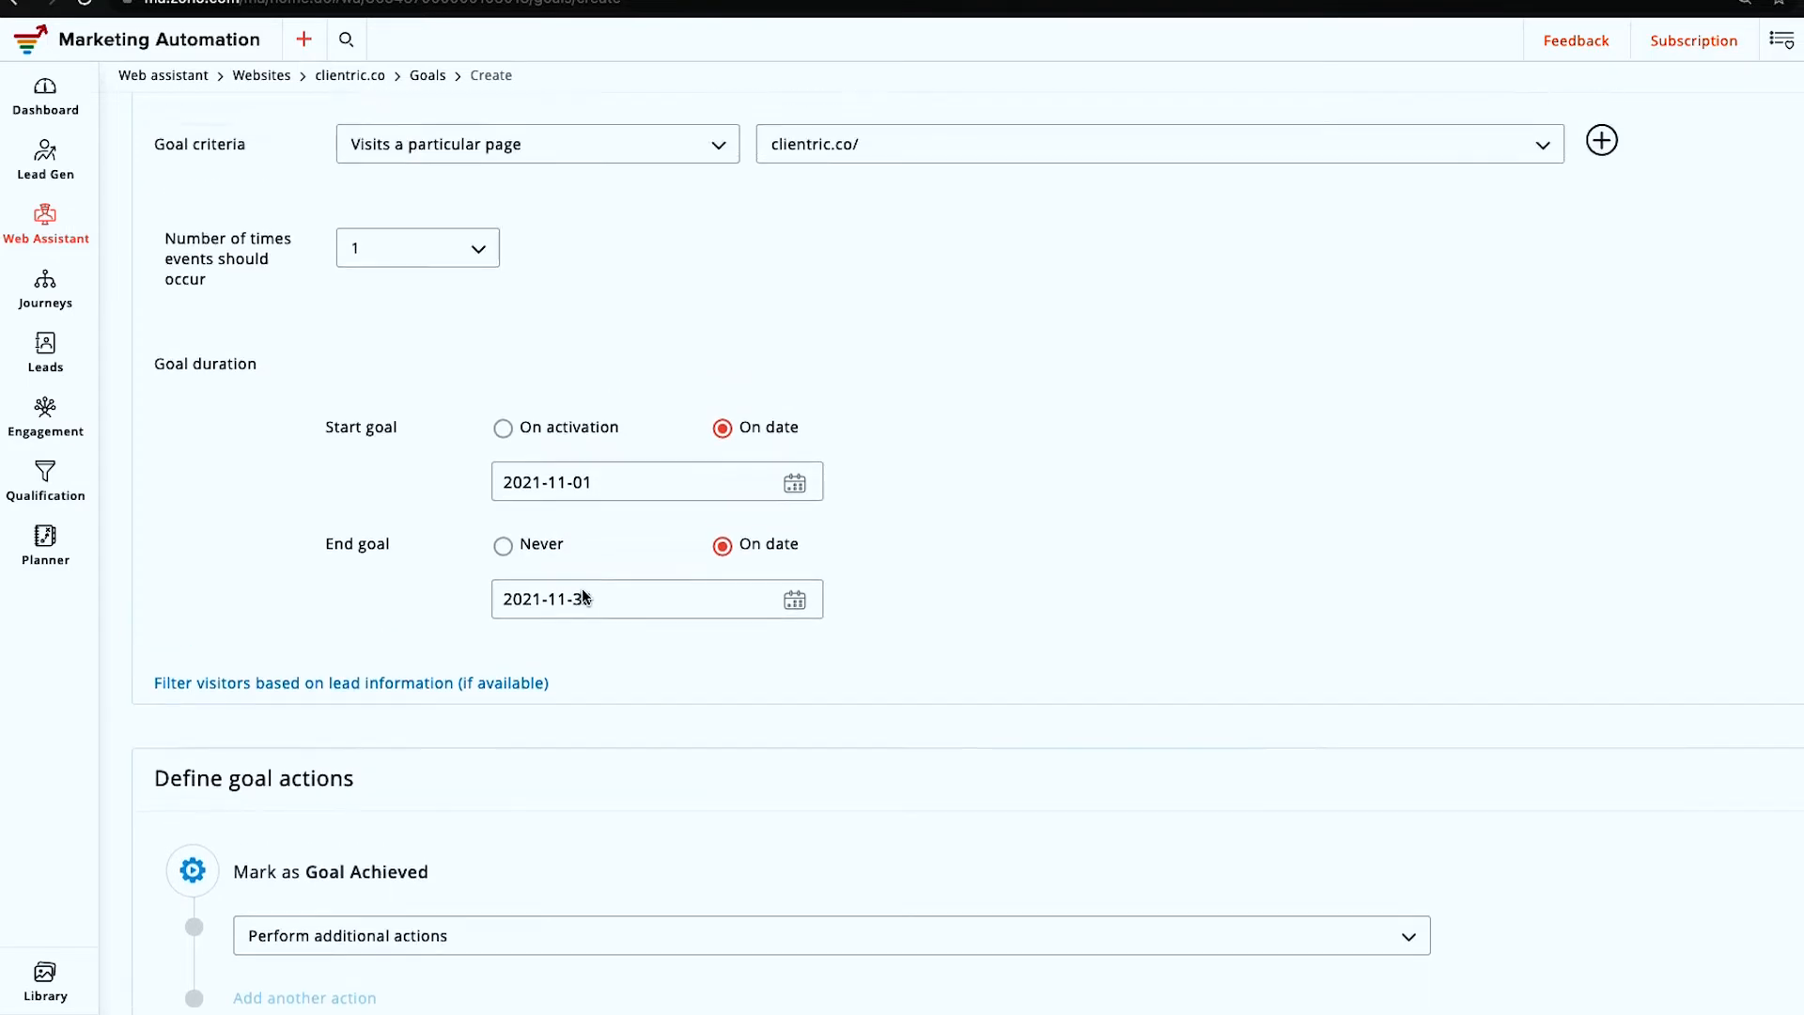
# - Review the goal's visitor type, channel, source and duration conditions, and activate the goal
pyautogui.scroll(4, 442, 420)
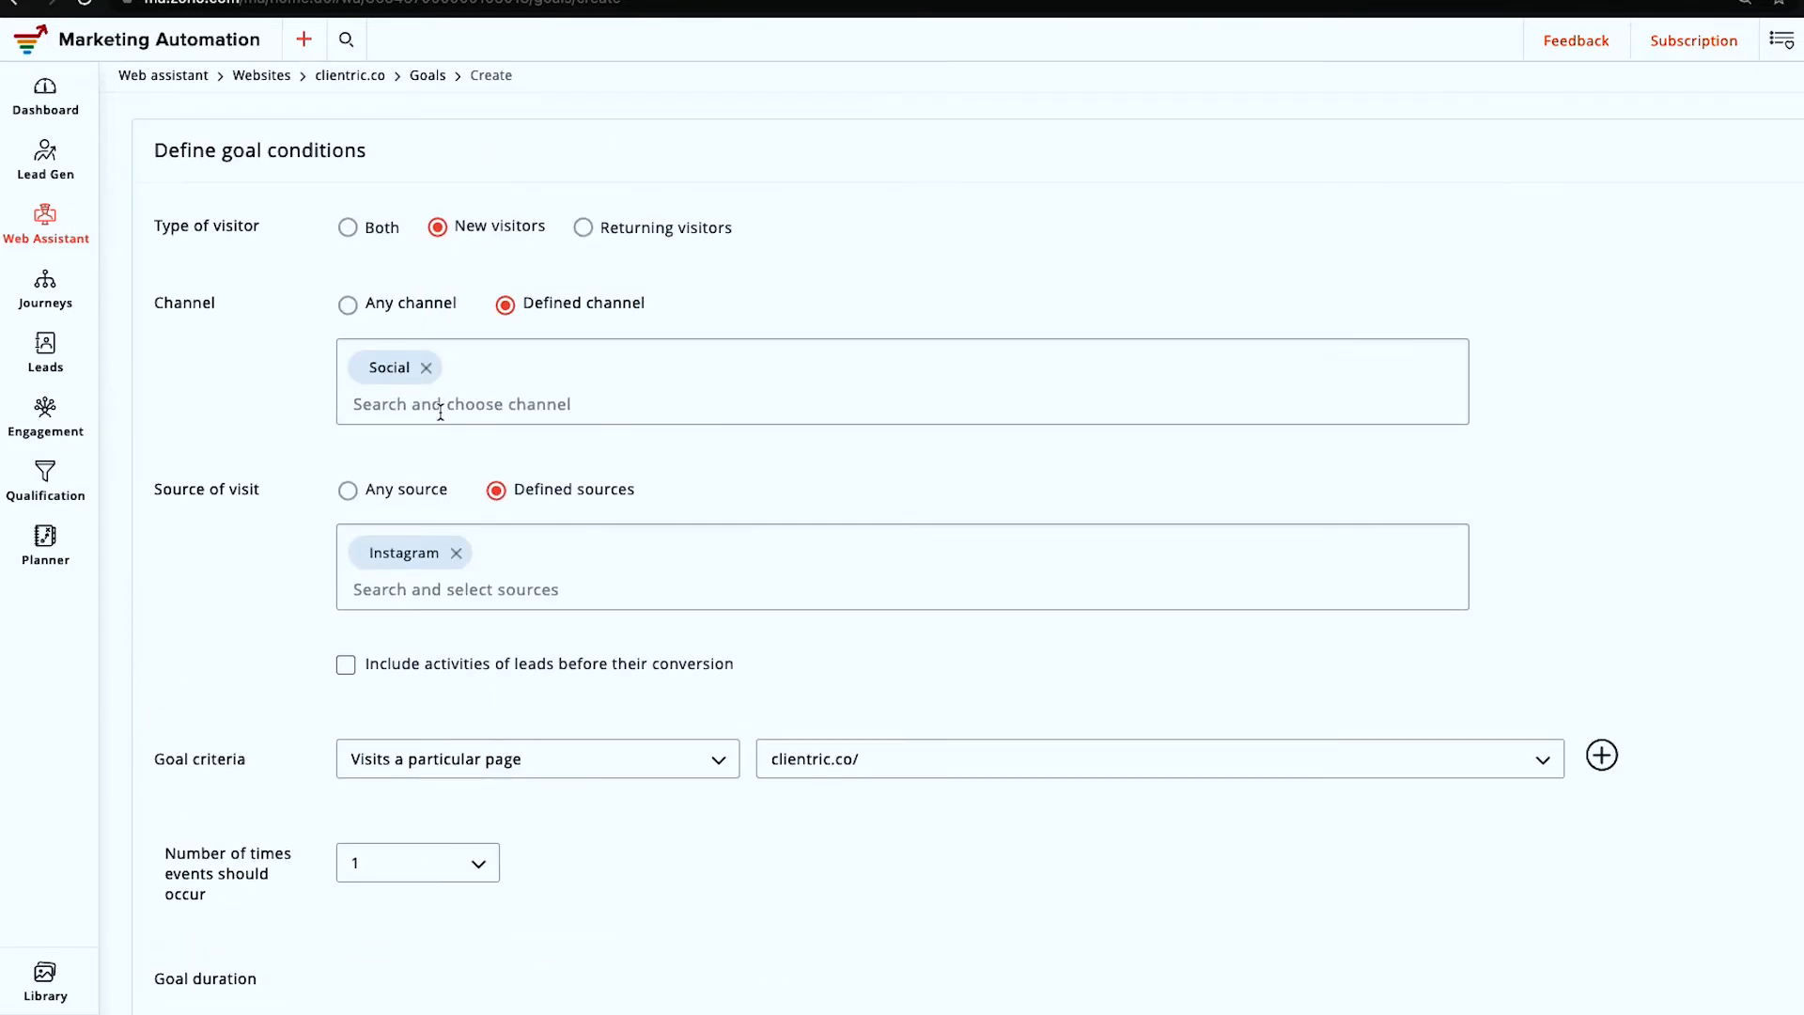
pyautogui.click(438, 228)
pyautogui.moveTo(634, 236); pyautogui.dragTo(421, 229)
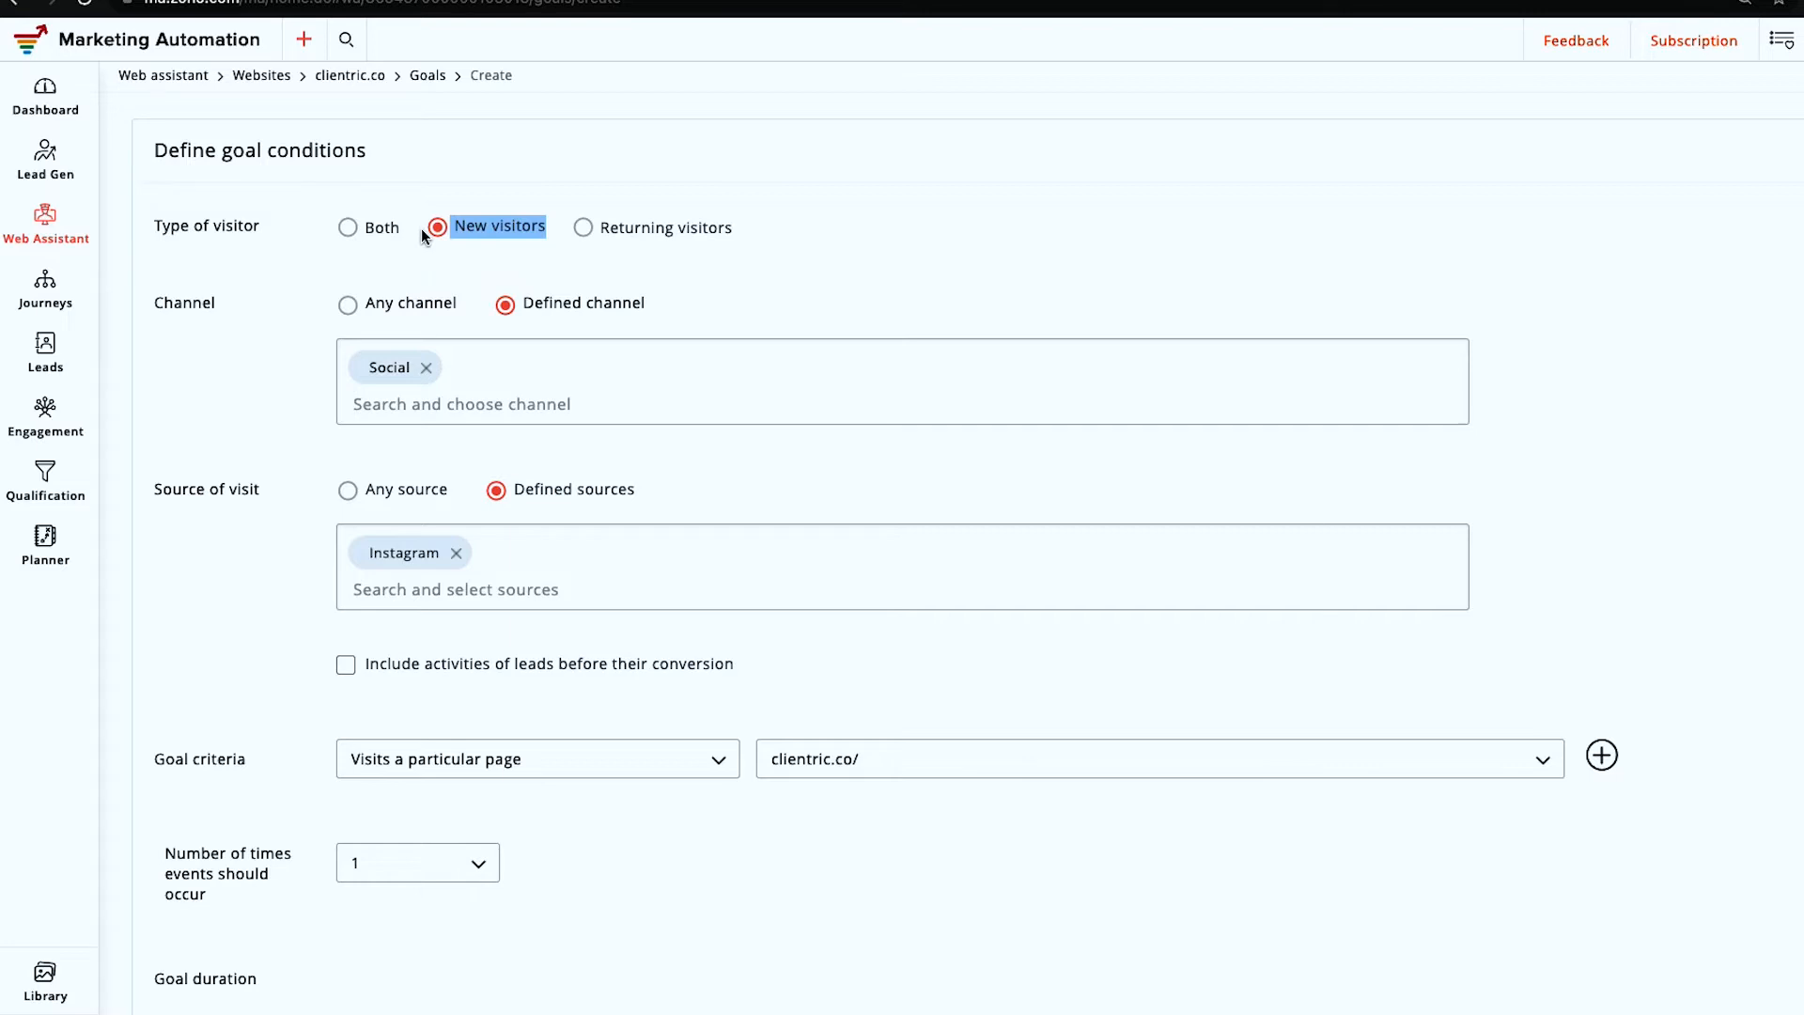
pyautogui.scroll(-2, 421, 228)
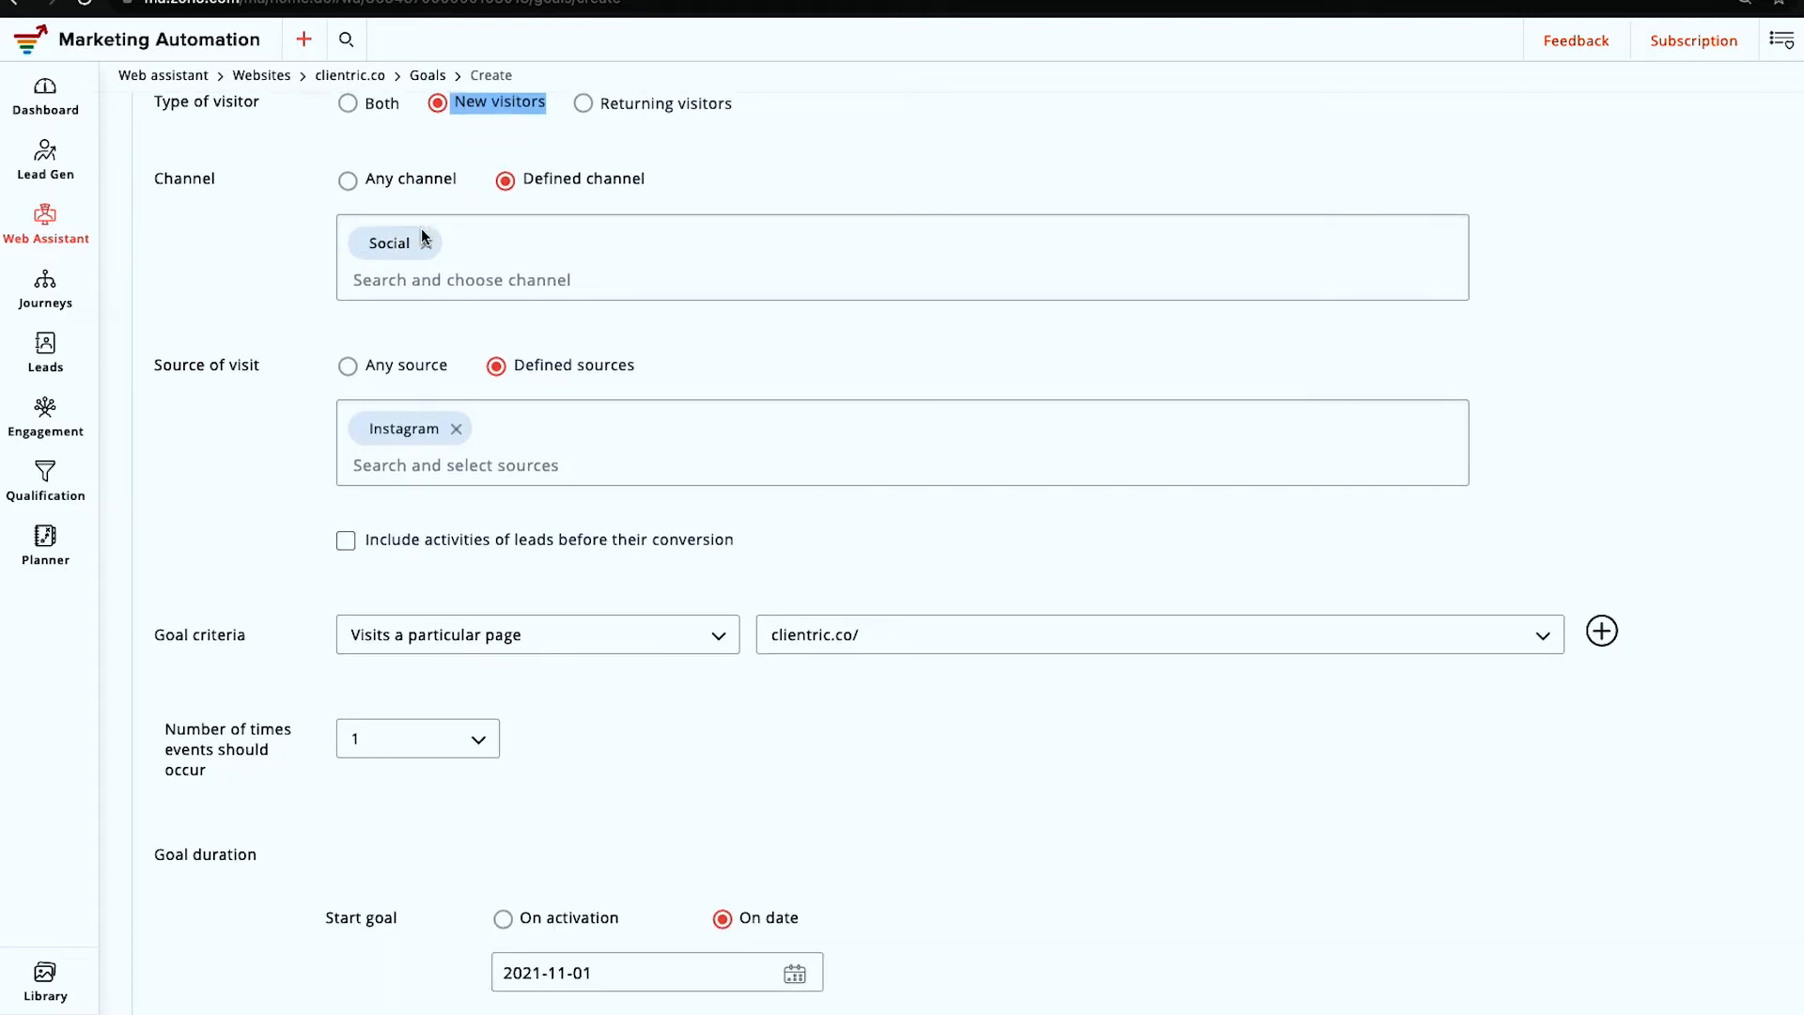
pyautogui.scroll(-5, 423, 241)
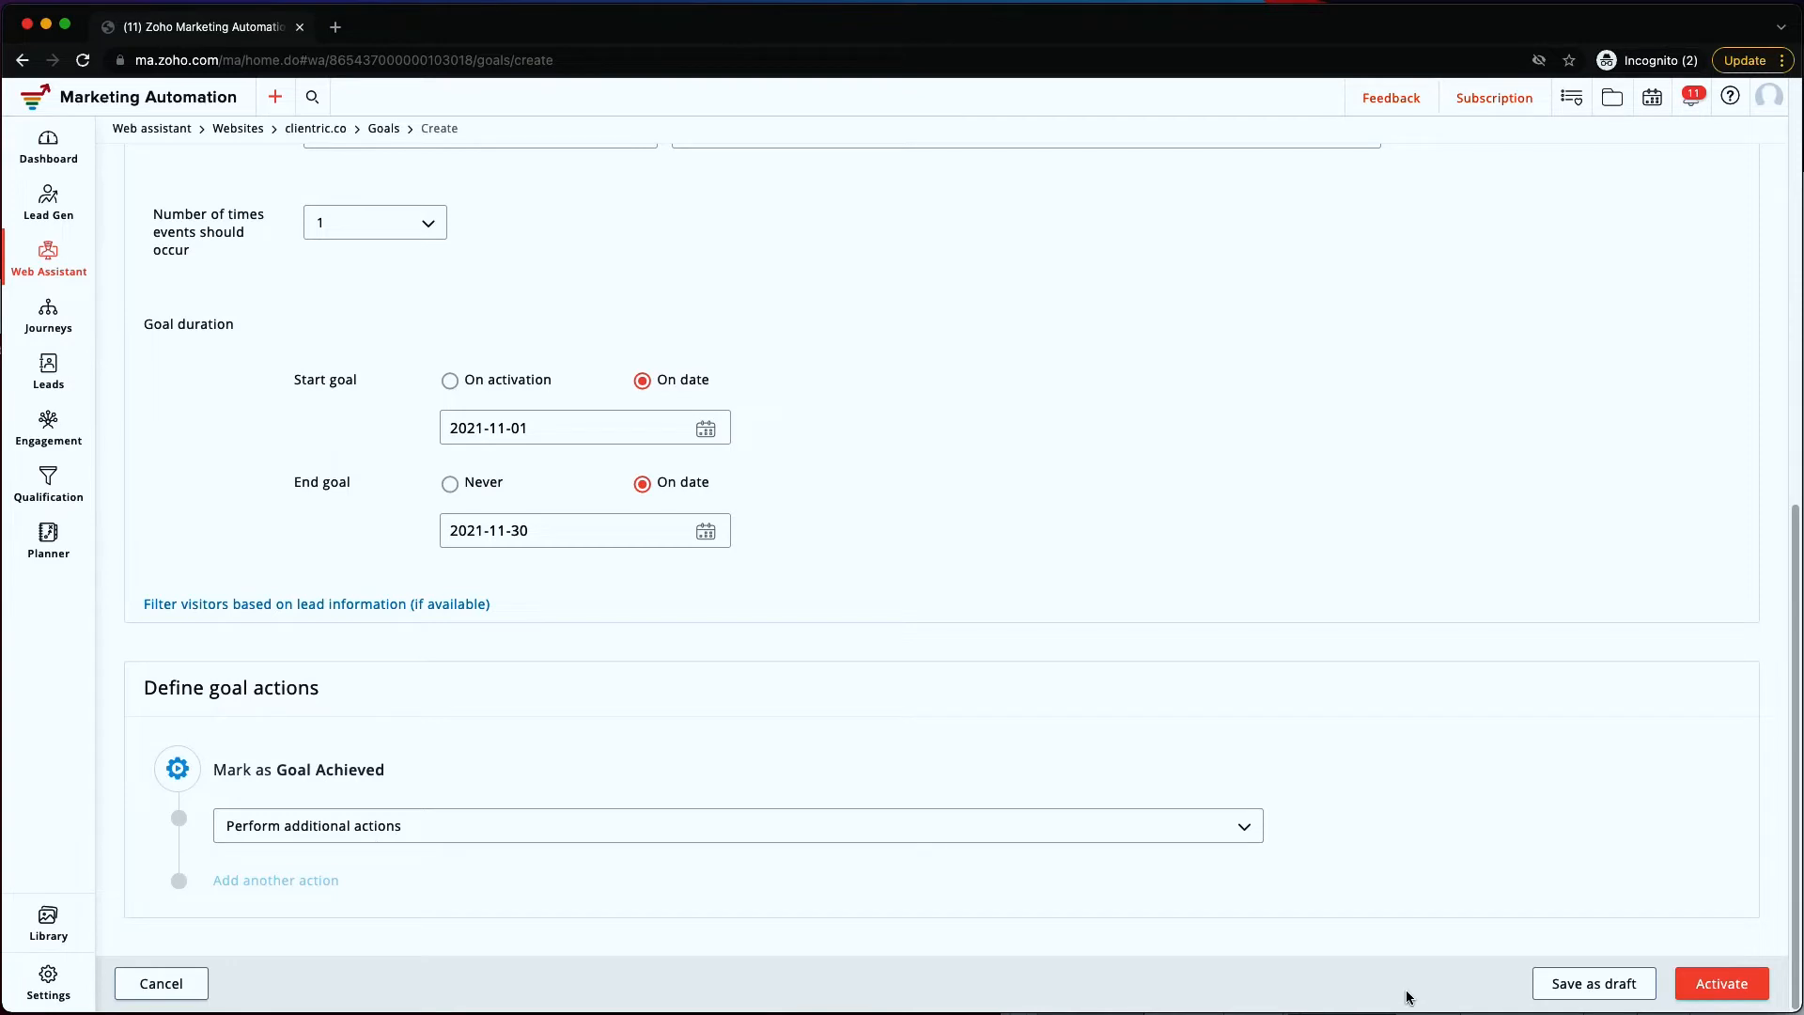
pyautogui.click(1726, 984)
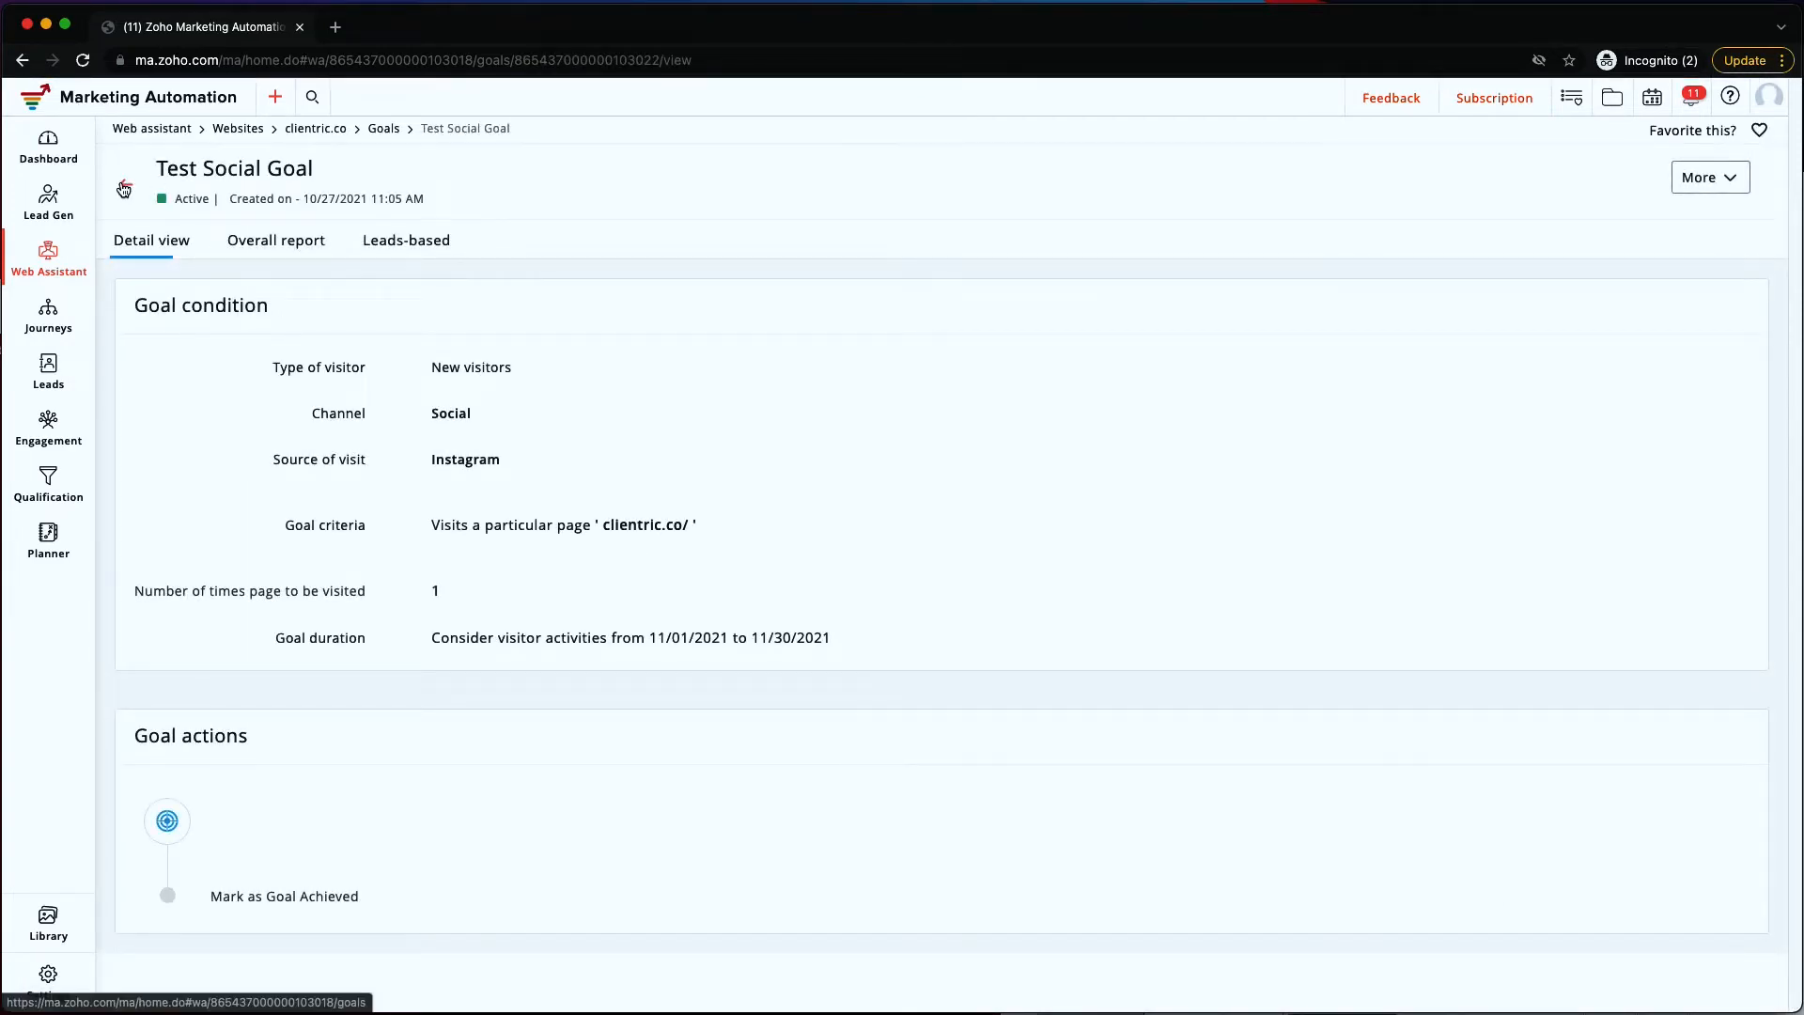
# - Return to the website's goals, open its missed goals and start creating a missed goal
pyautogui.click(125, 184)
pyautogui.click(533, 246)
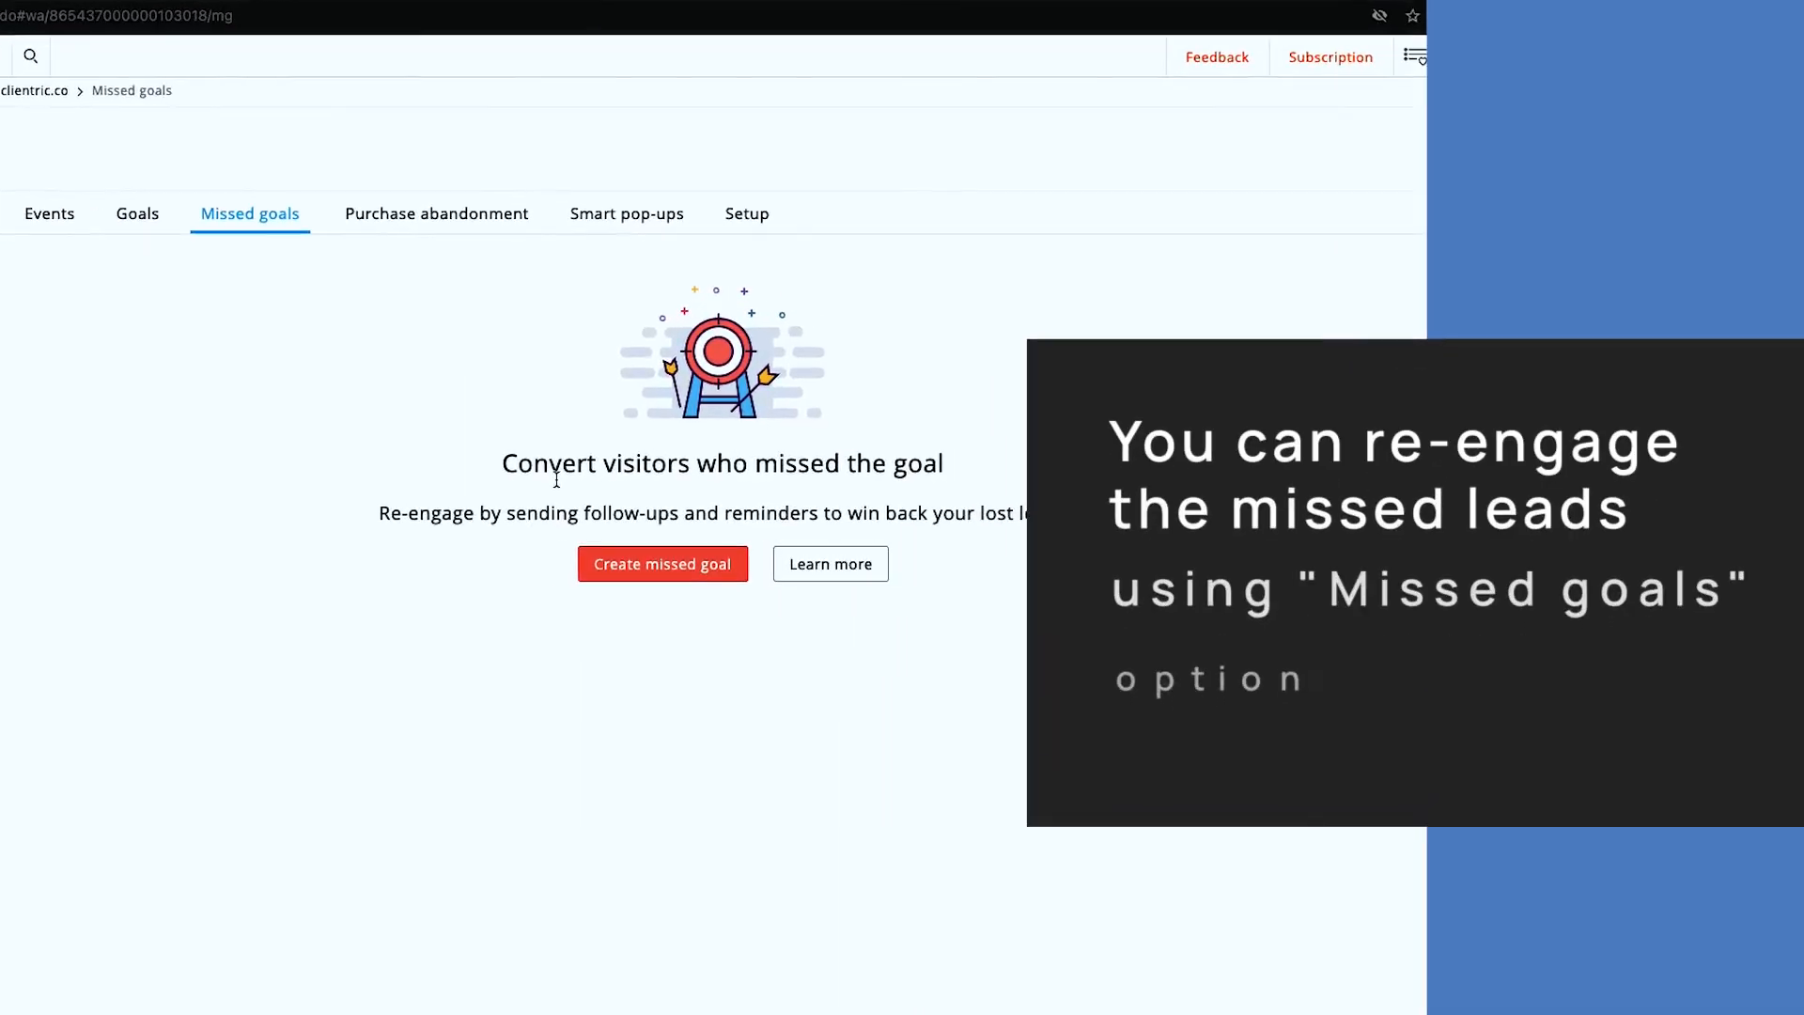
pyautogui.moveTo(283, 503); pyautogui.dragTo(635, 512)
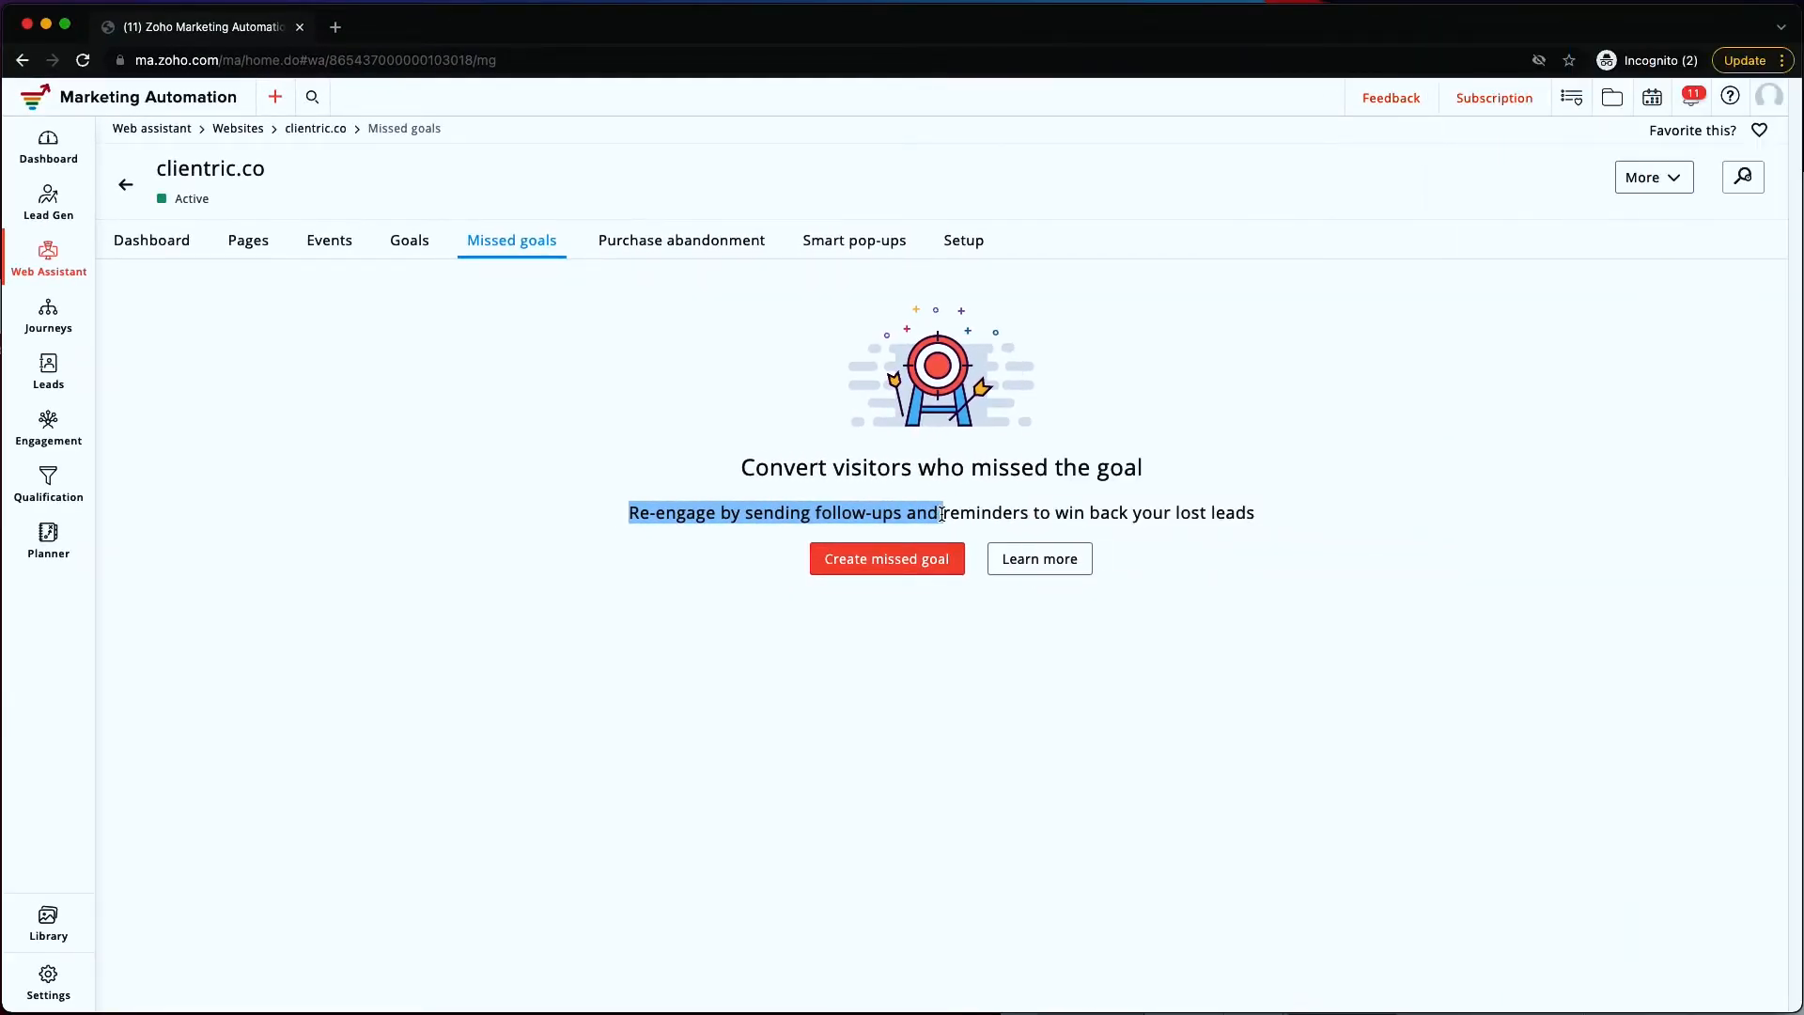
pyautogui.click(895, 562)
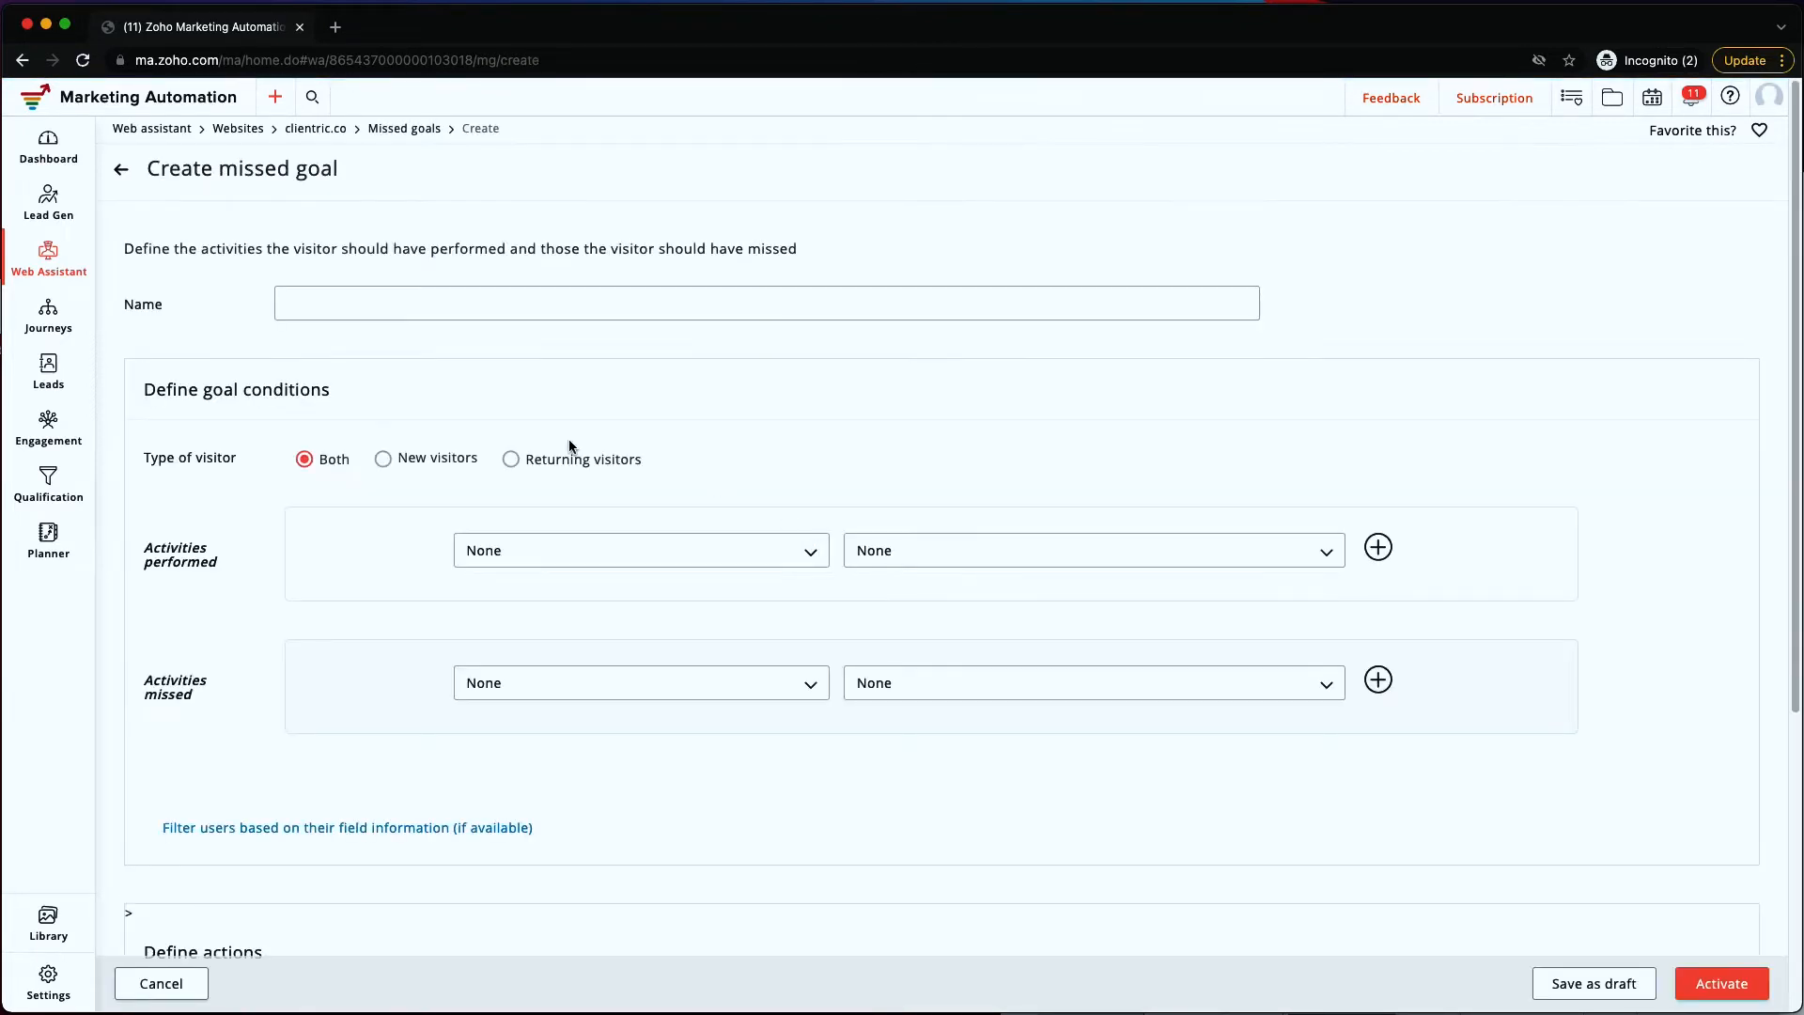
# - Set the missed goal's visitor type to New visitors and its performed activity to Visits a particular page, clientric.co/
pyautogui.scroll(-1, 524, 457)
pyautogui.click(384, 387)
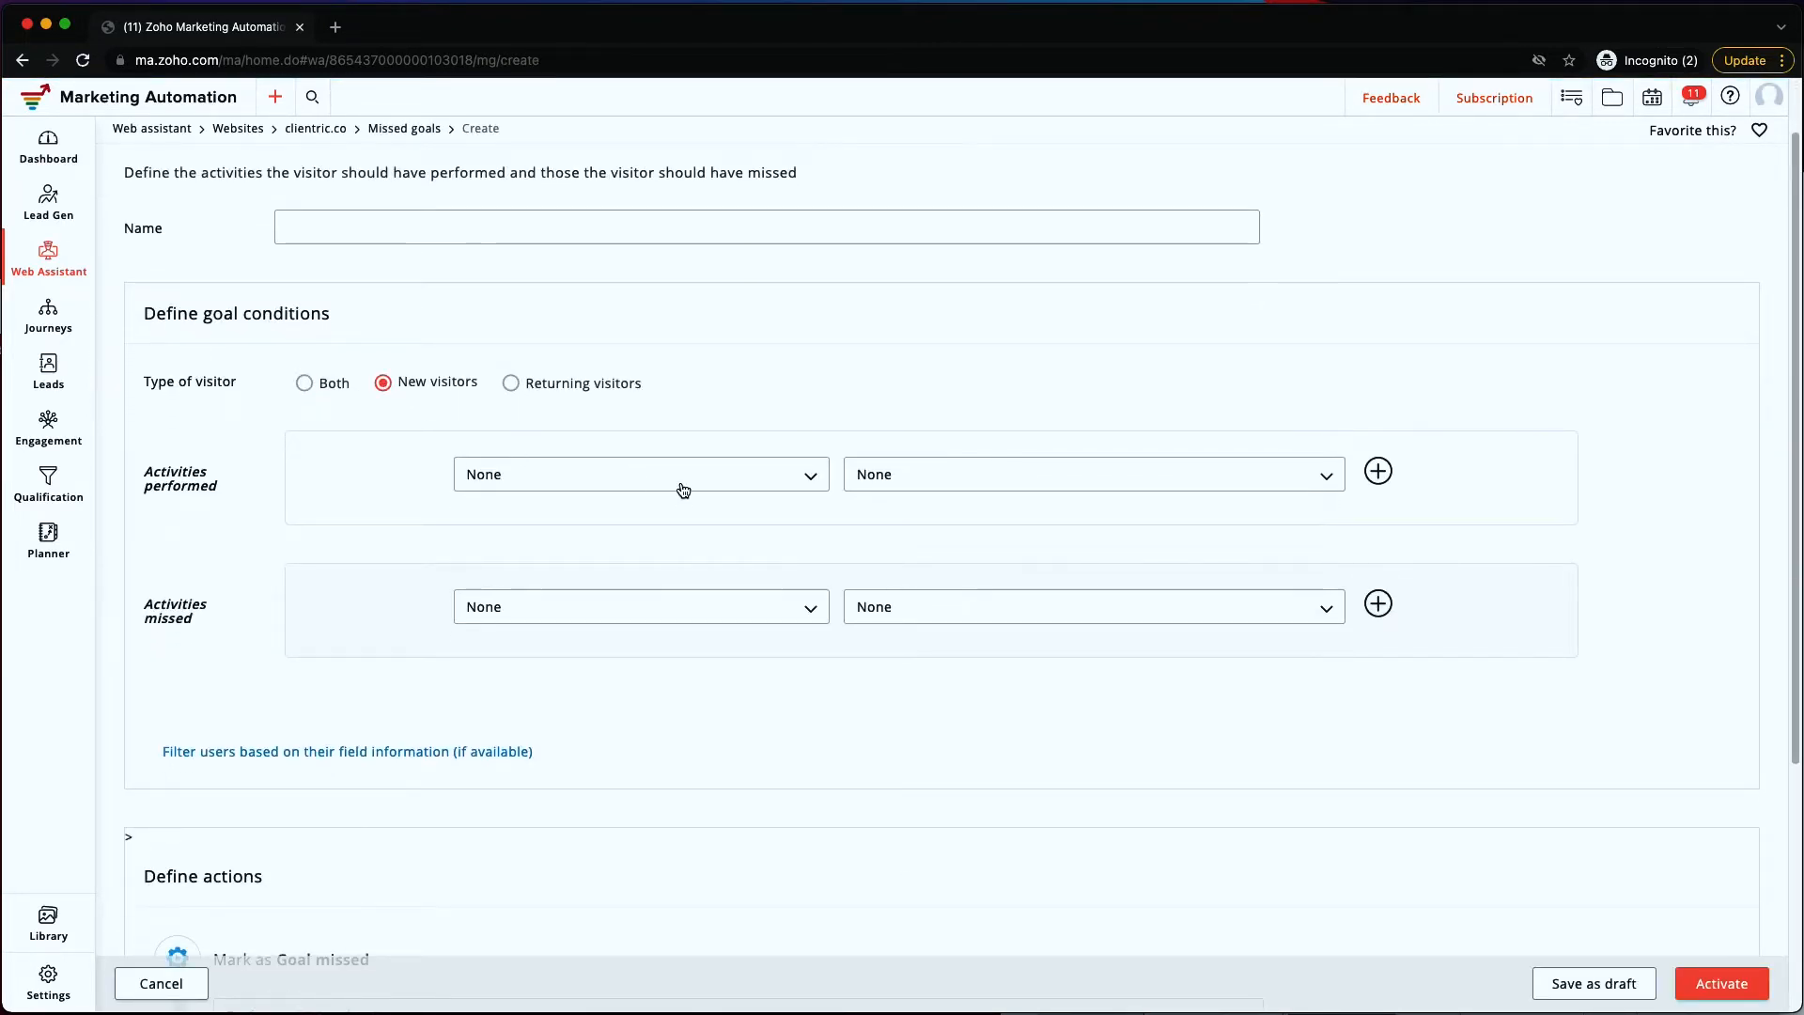
pyautogui.click(681, 485)
pyautogui.click(650, 517)
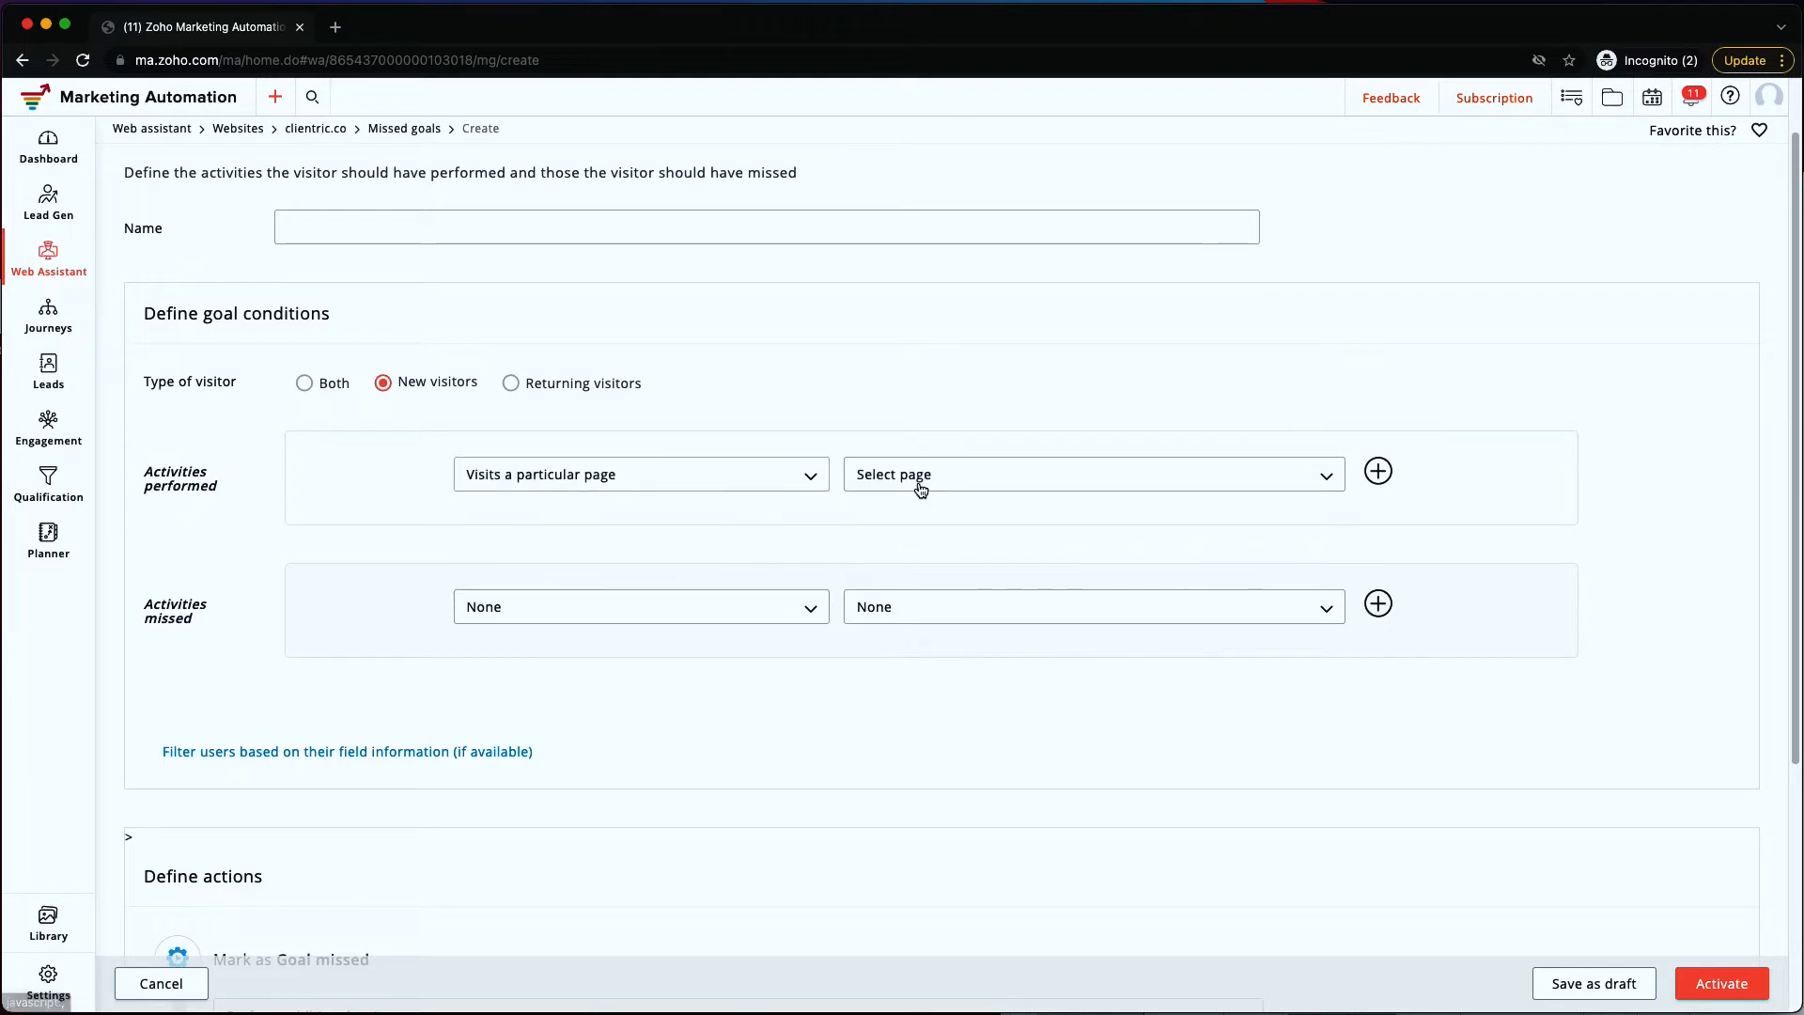
pyautogui.click(918, 483)
pyautogui.click(918, 515)
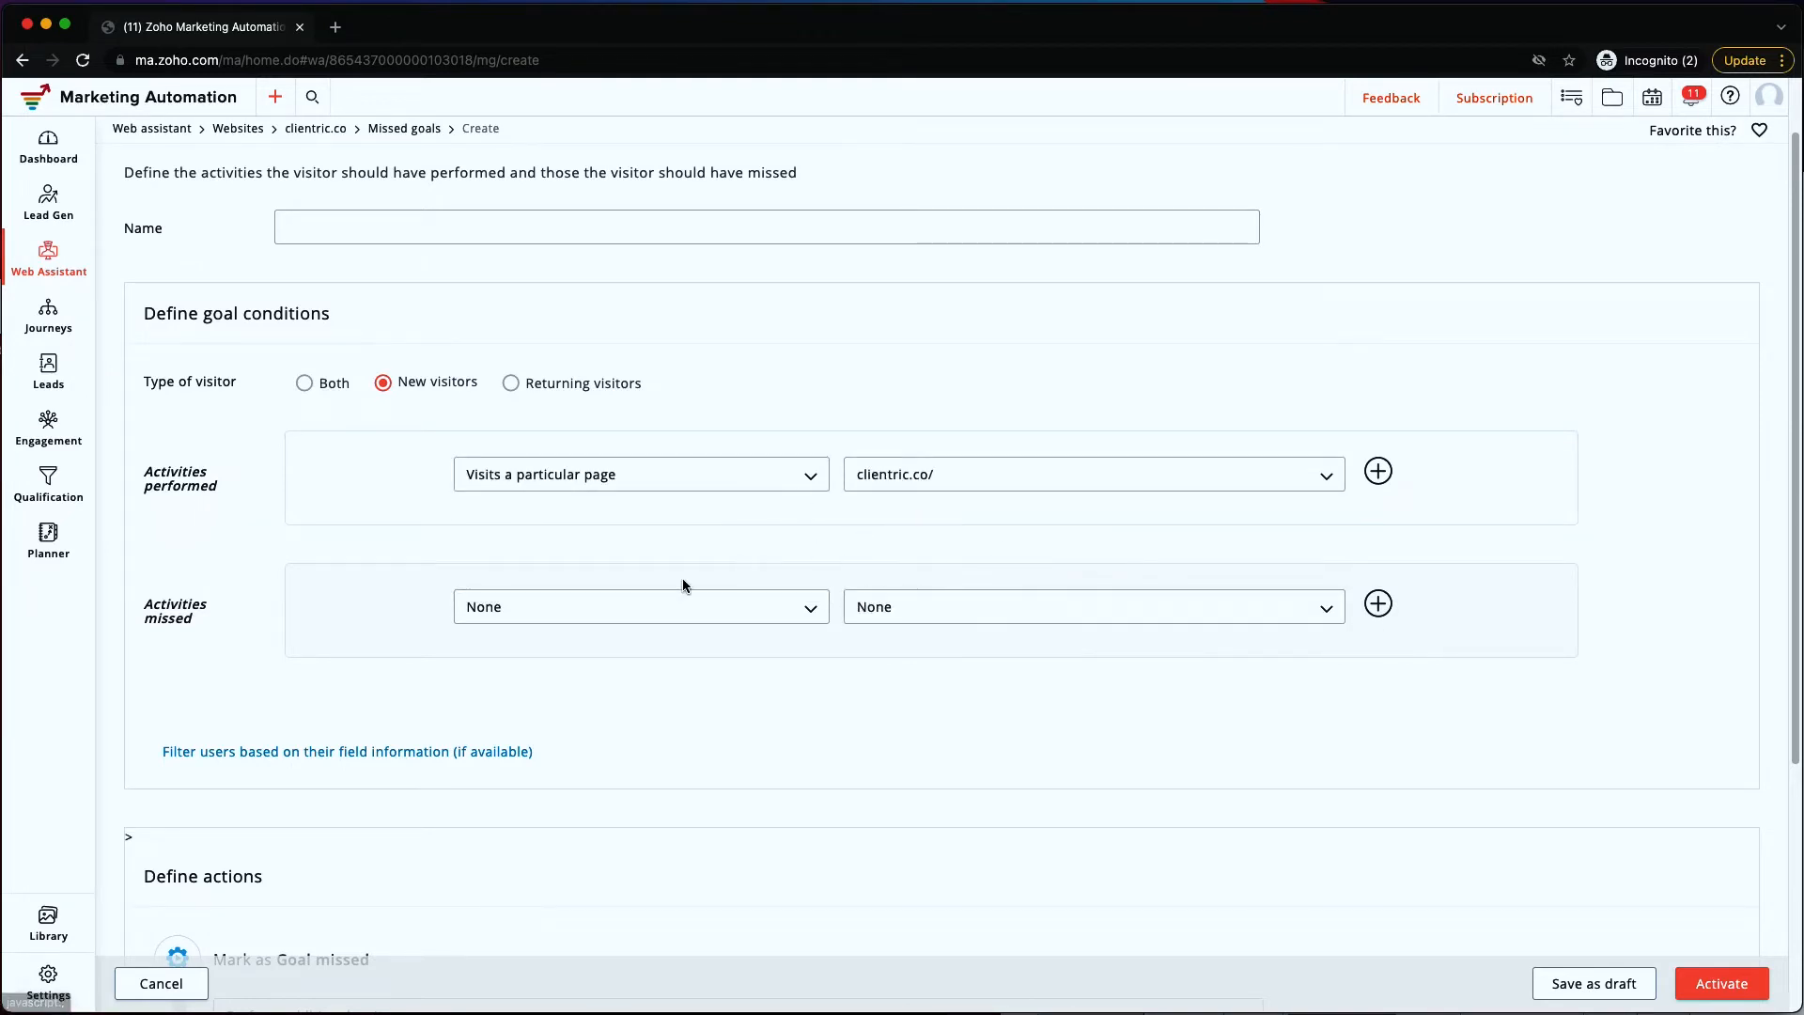
# - View the activity choices for missed activities and look over the missed goal's conditions and actions
pyautogui.click(557, 618)
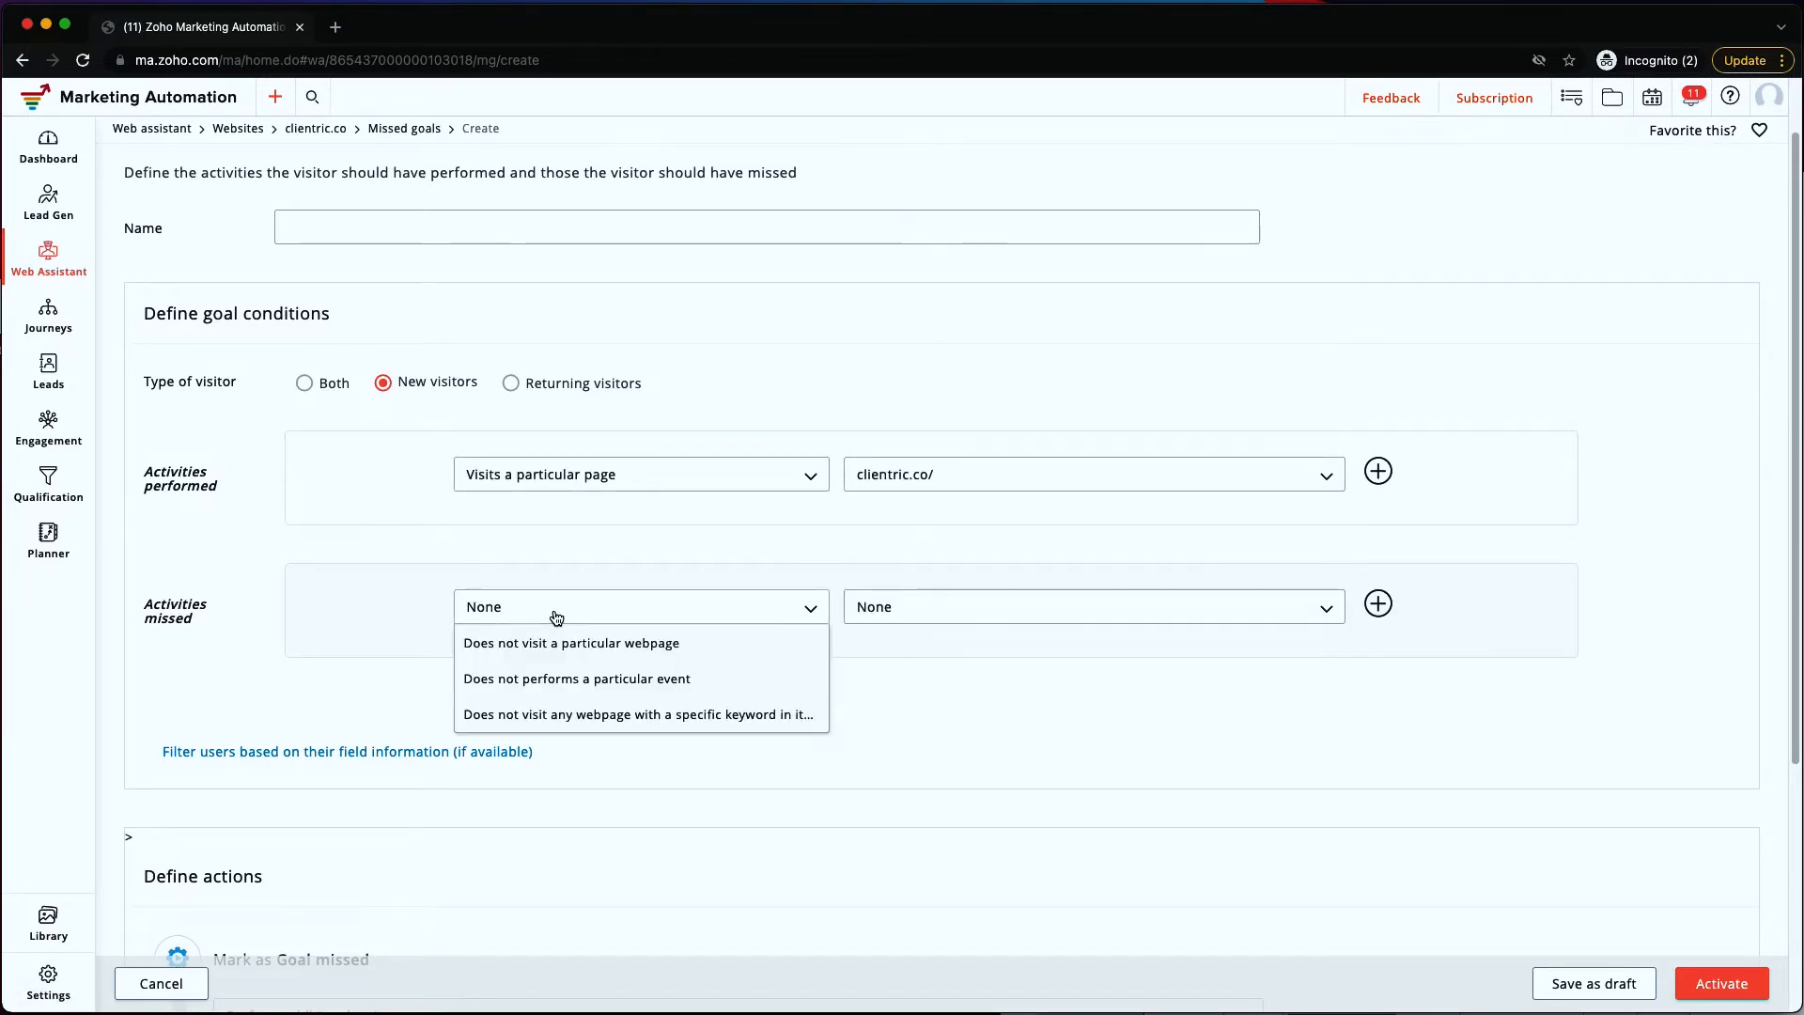
pyautogui.click(607, 534)
pyautogui.scroll(-5, 607, 534)
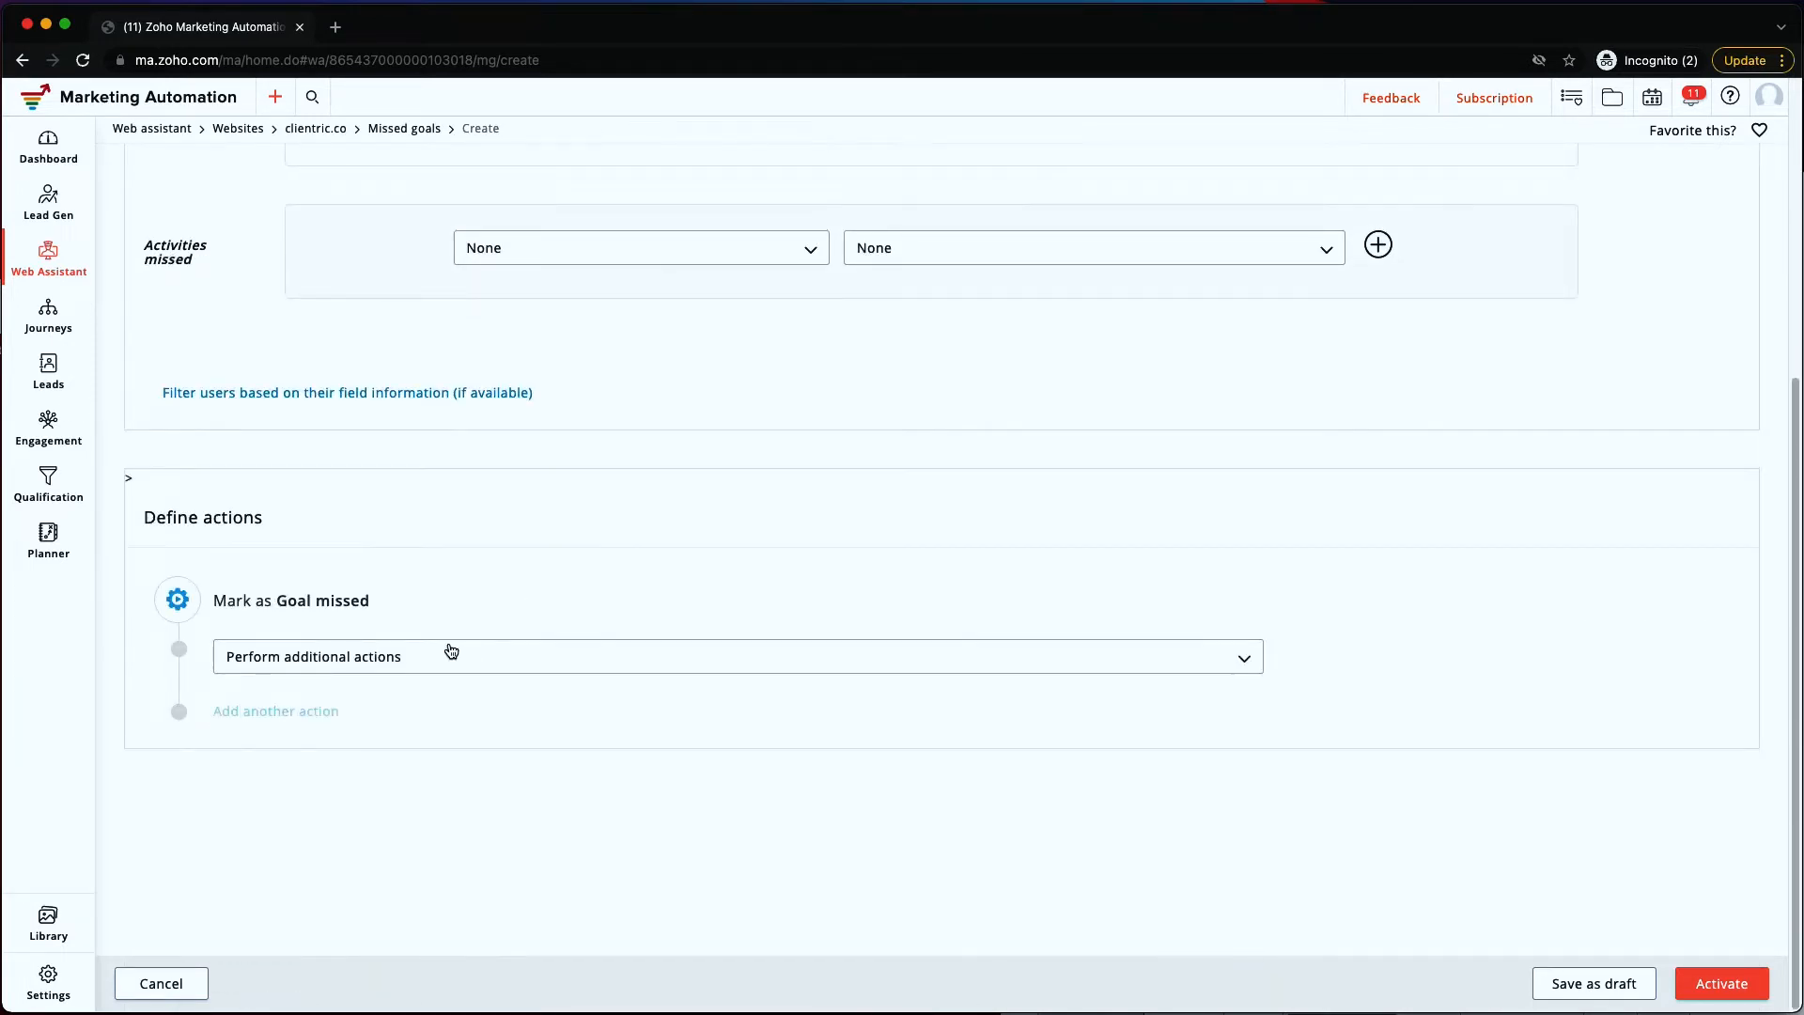
pyautogui.scroll(5, 501, 620)
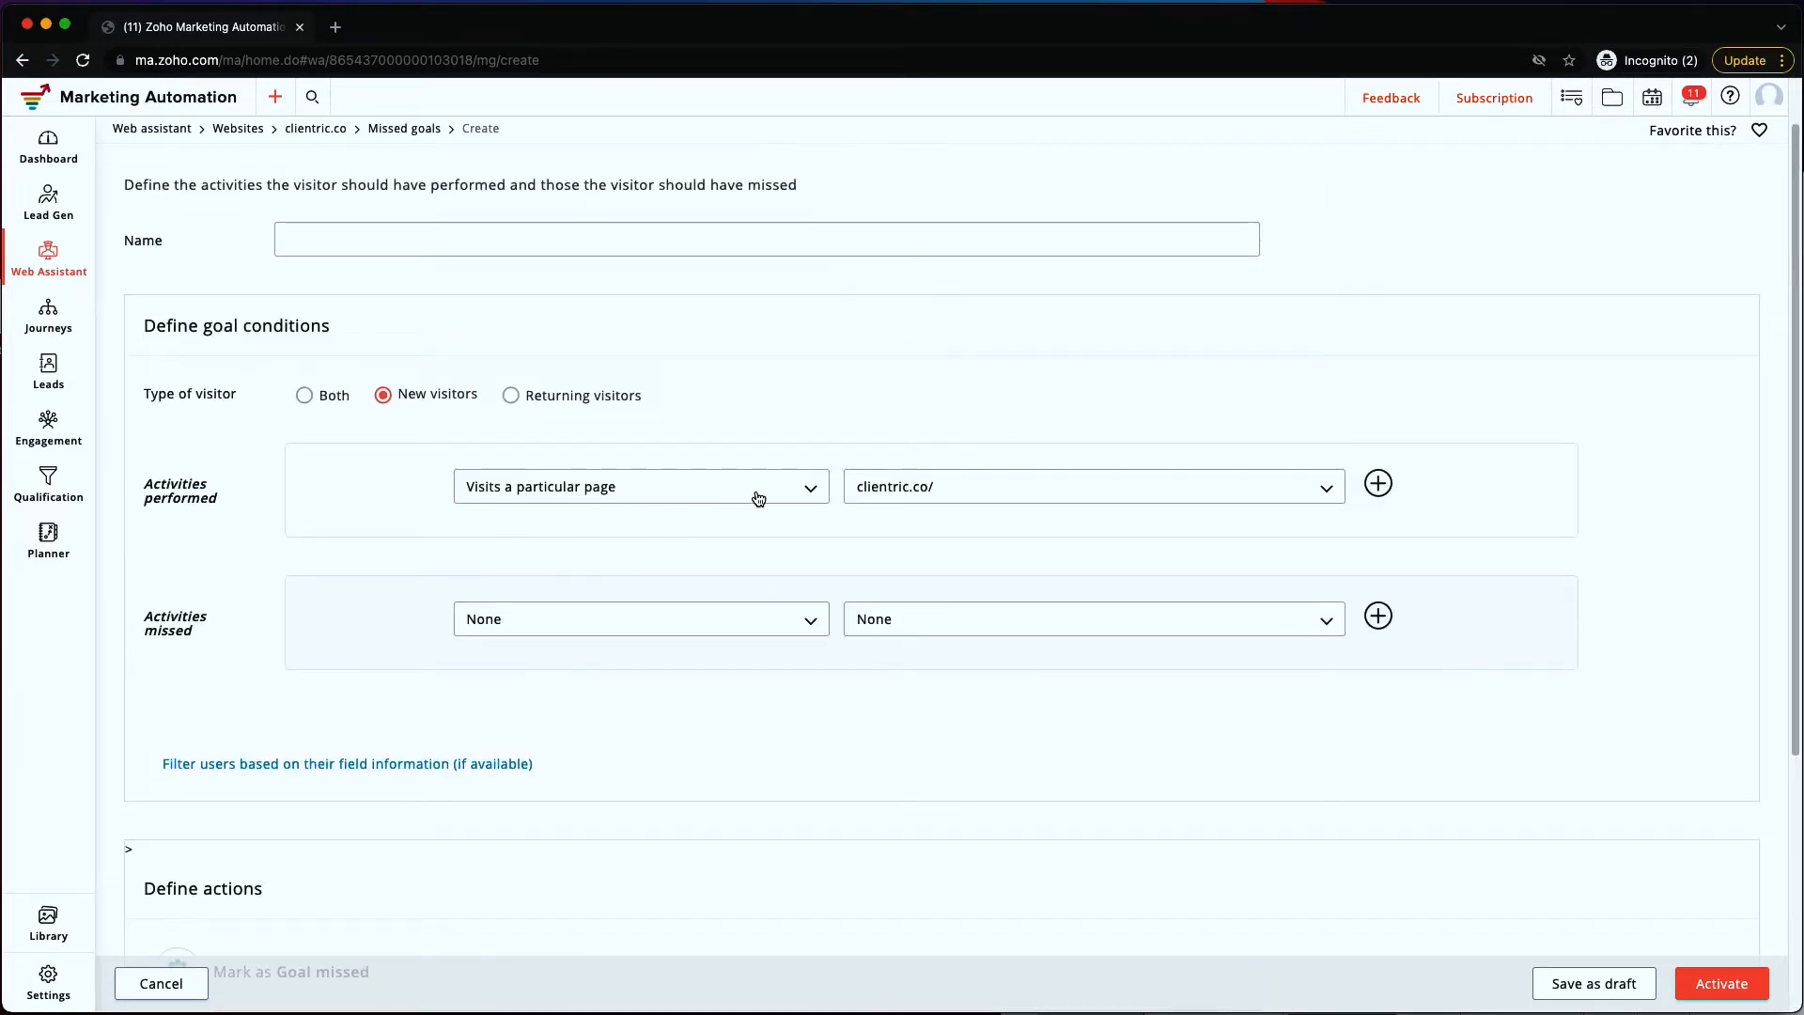
pyautogui.scroll(-3, 759, 498)
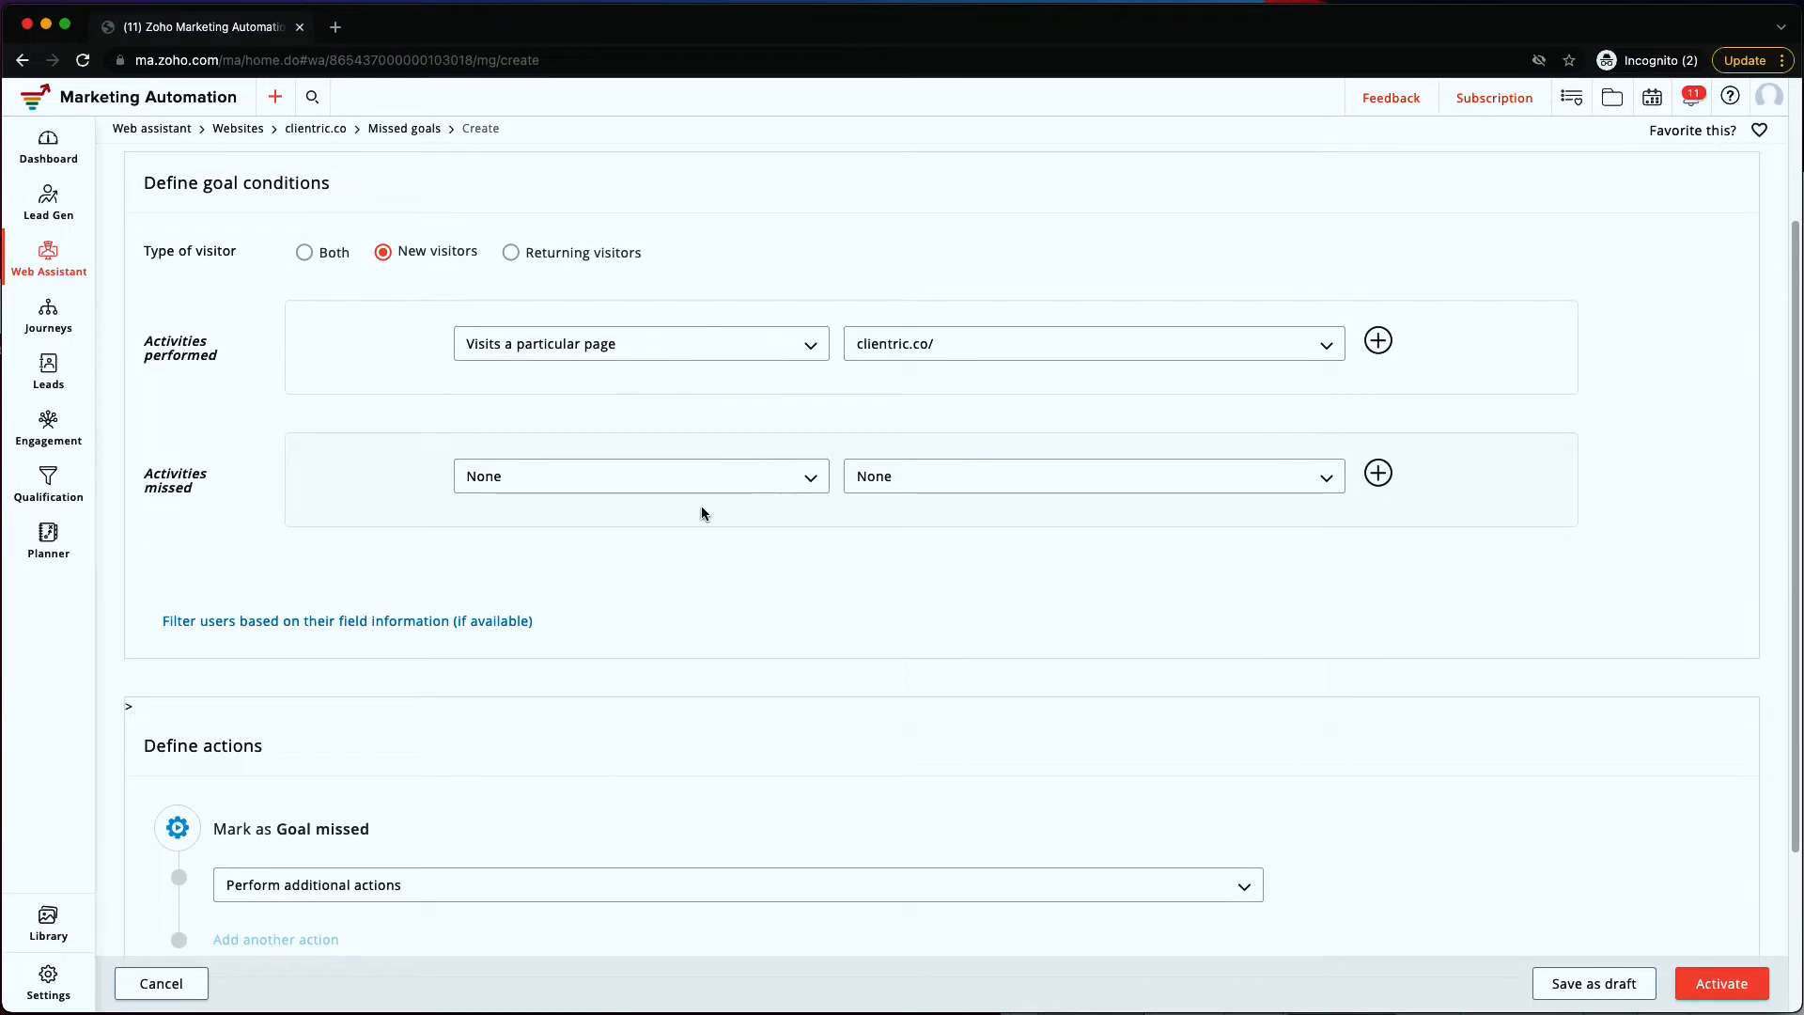
# - Try Add/subtract score as the additional action for the missed goal, and remove it again
pyautogui.click(467, 854)
pyautogui.scroll(-4, 493, 819)
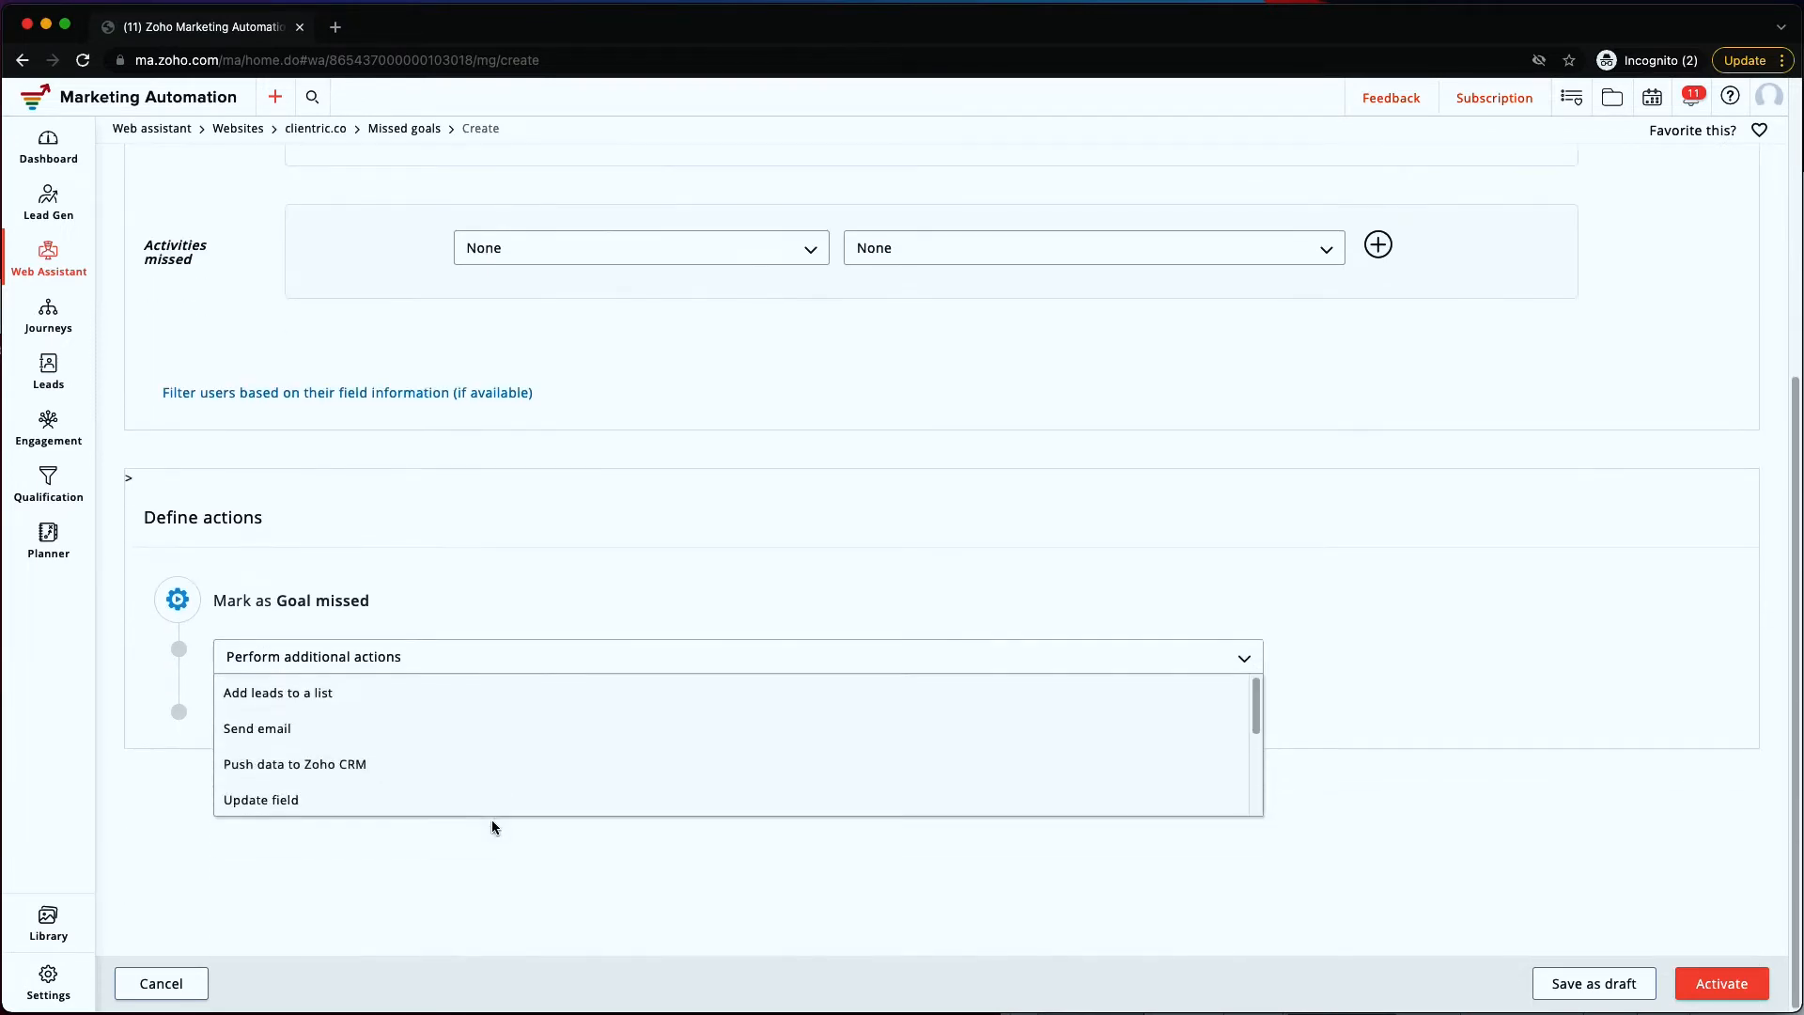
pyautogui.scroll(-1, 357, 697)
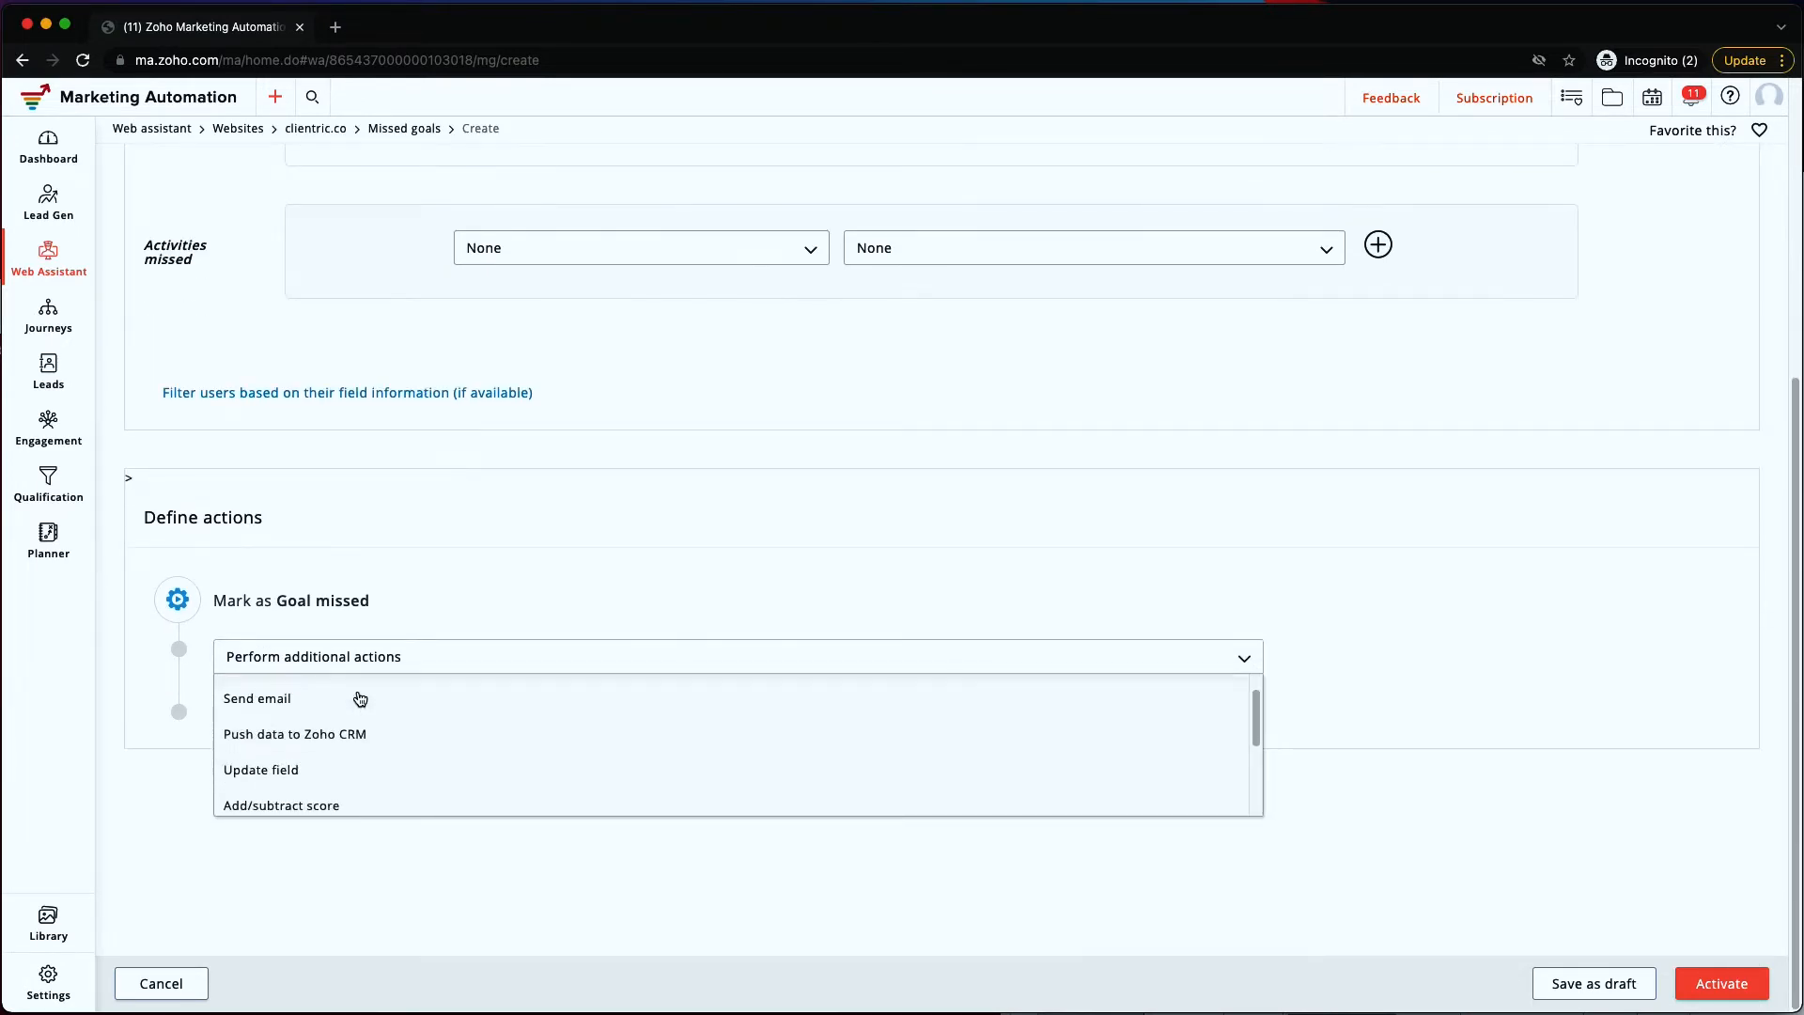
pyautogui.click(335, 801)
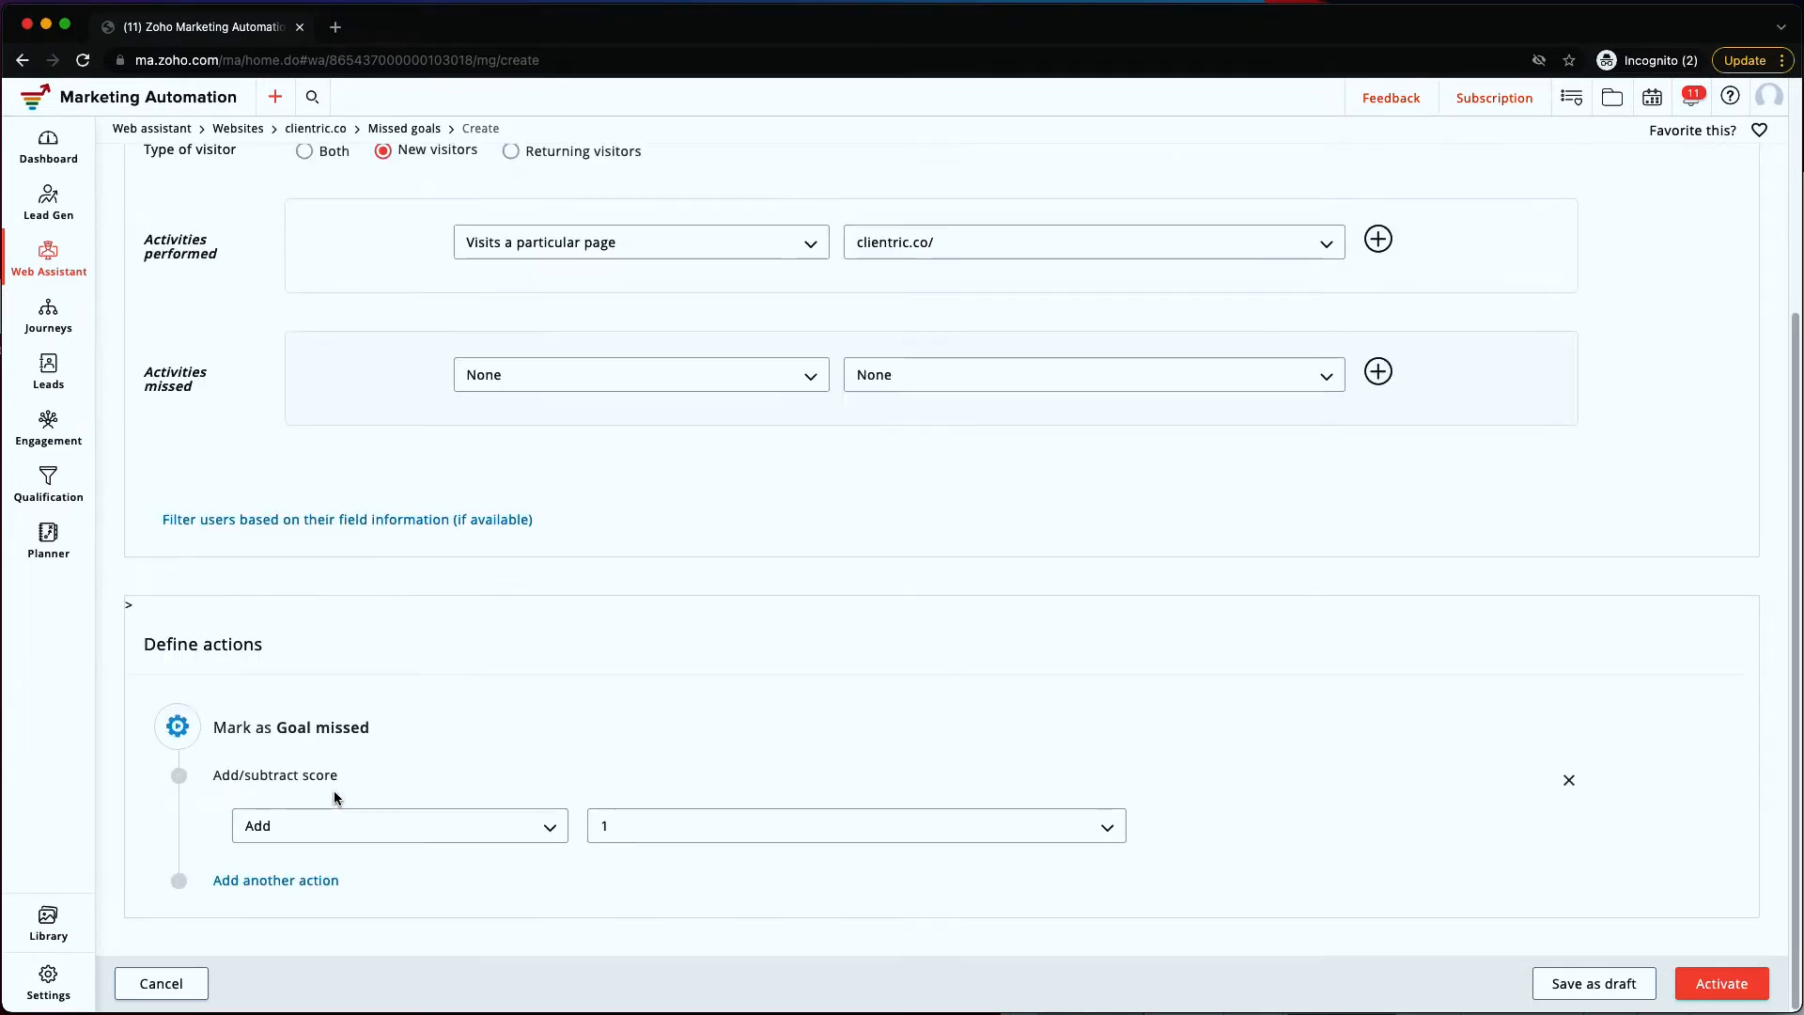
pyautogui.click(1569, 780)
# - View the remaining additional actions and leave the missed goal without saving it
pyautogui.click(505, 826)
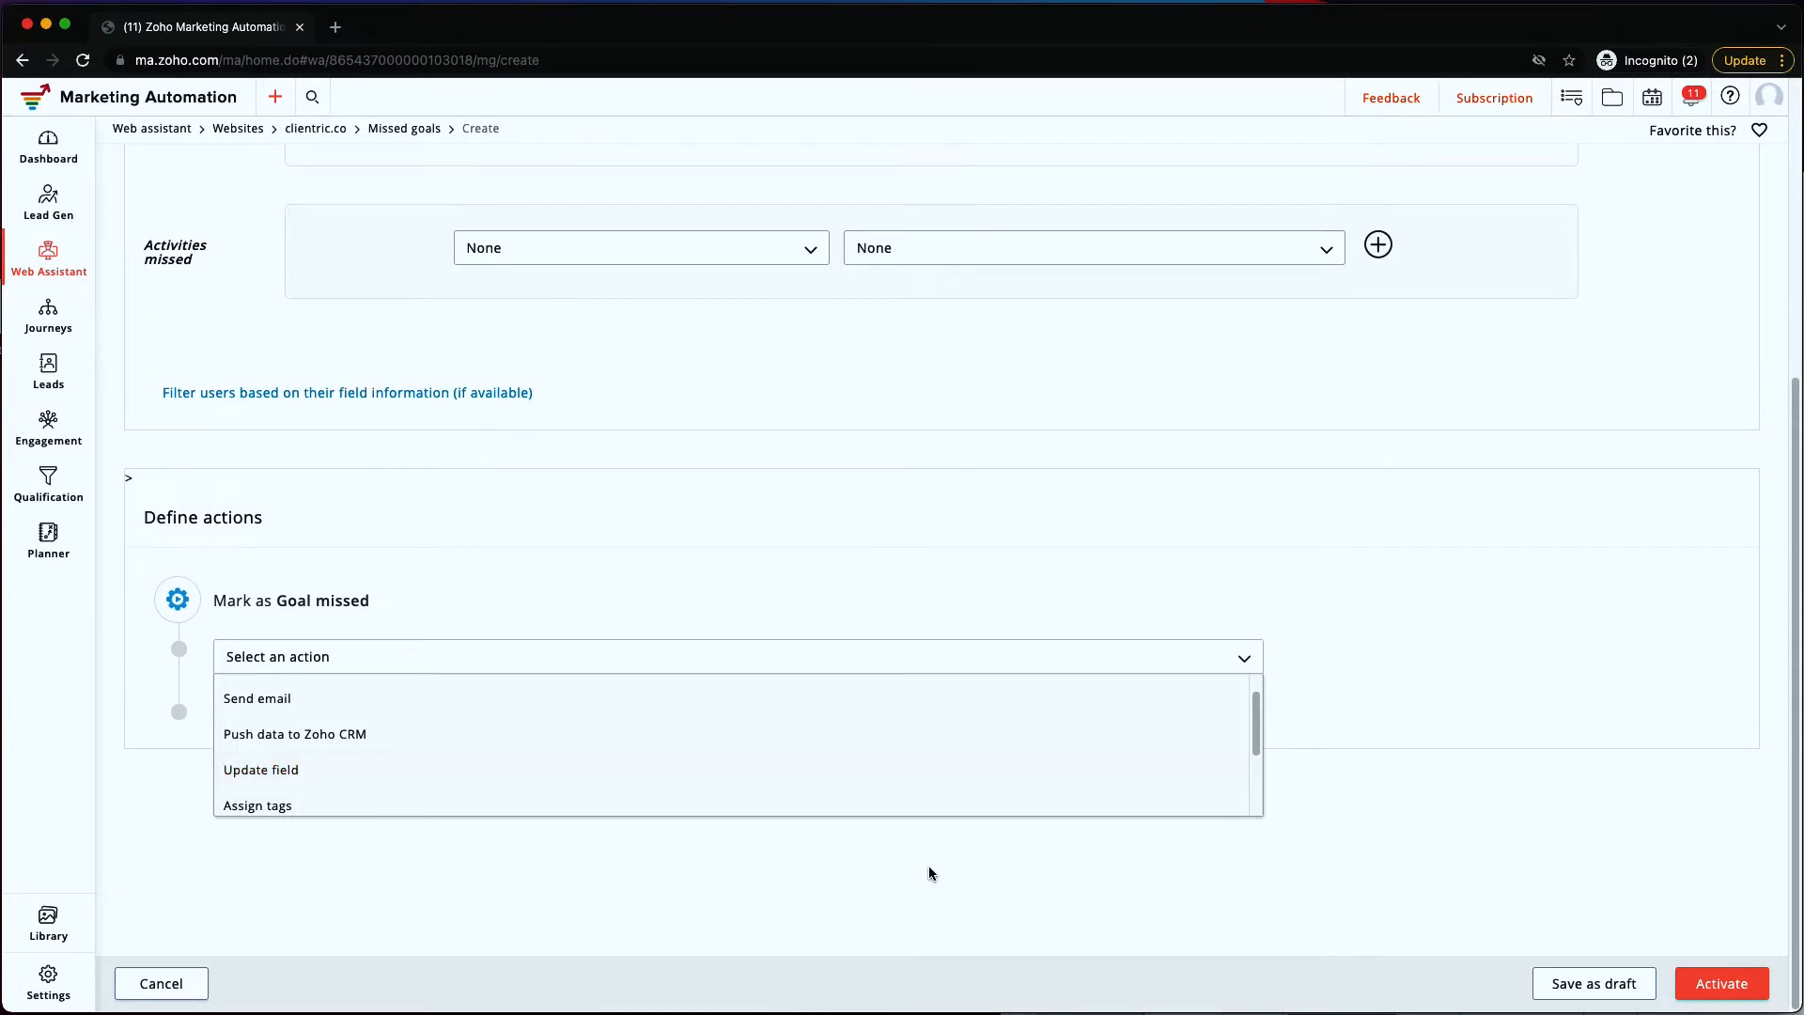
pyautogui.scroll(5, 910, 685)
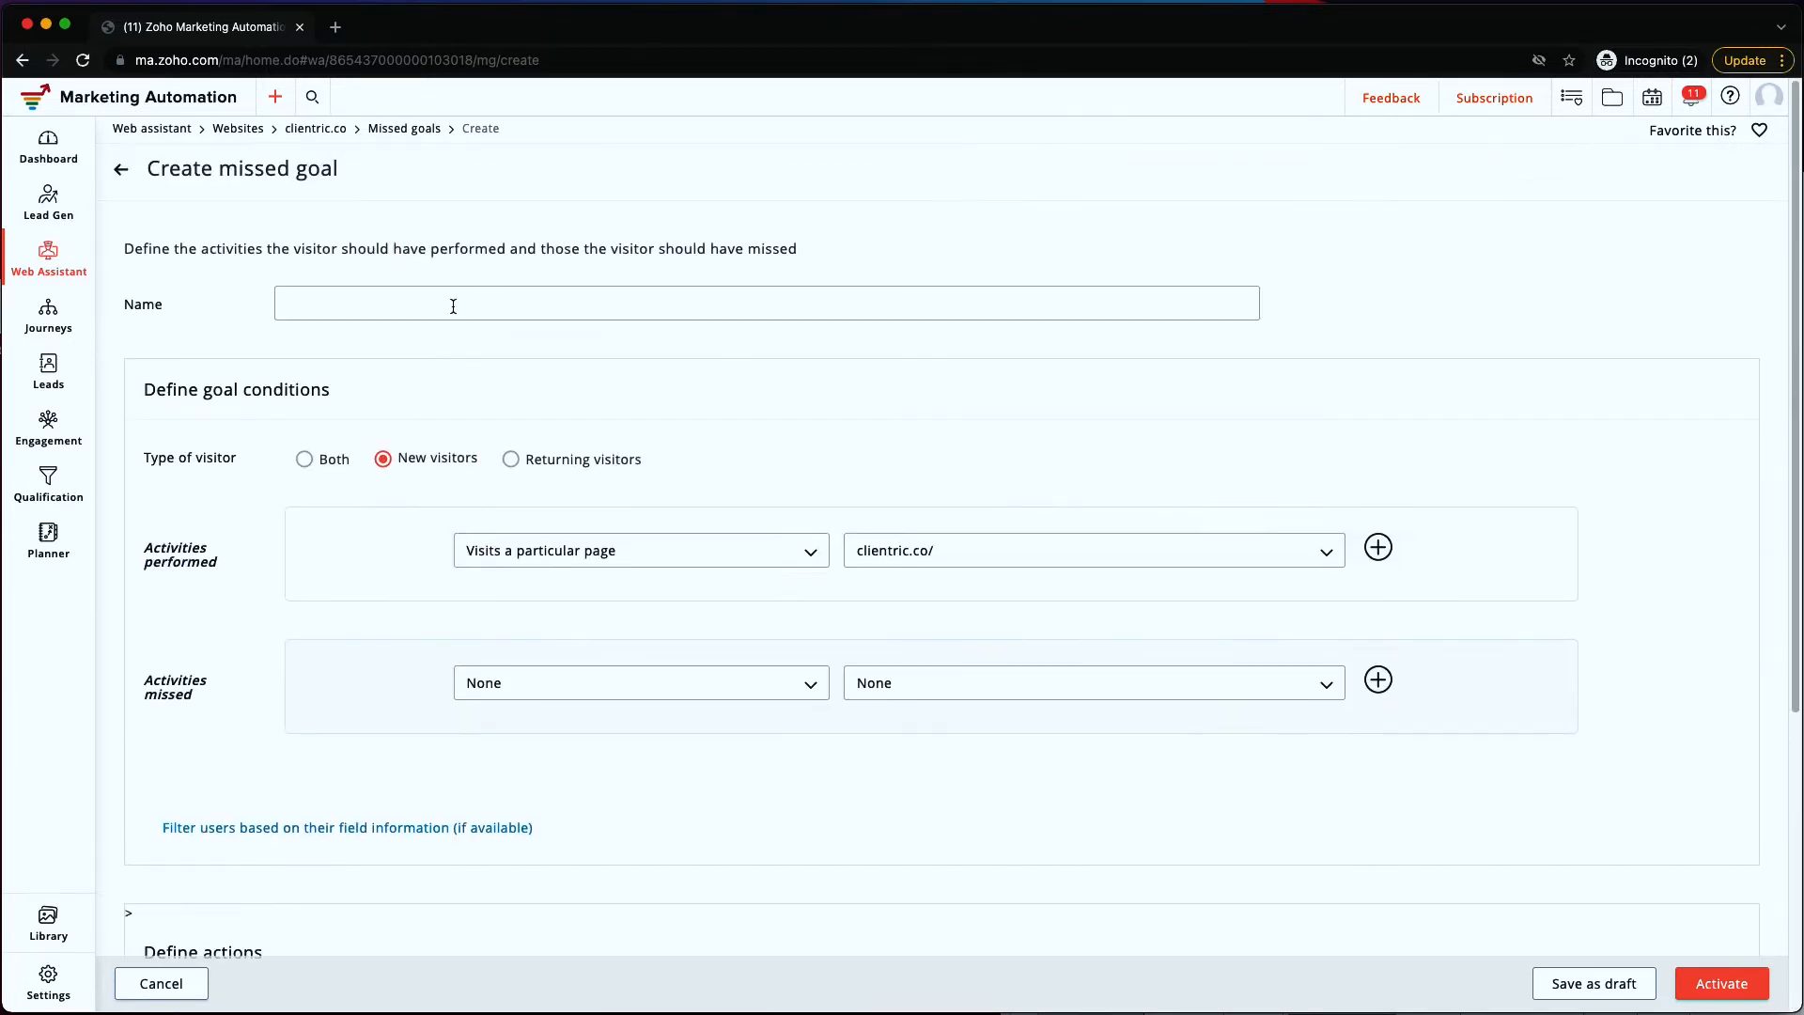
pyautogui.click(121, 170)
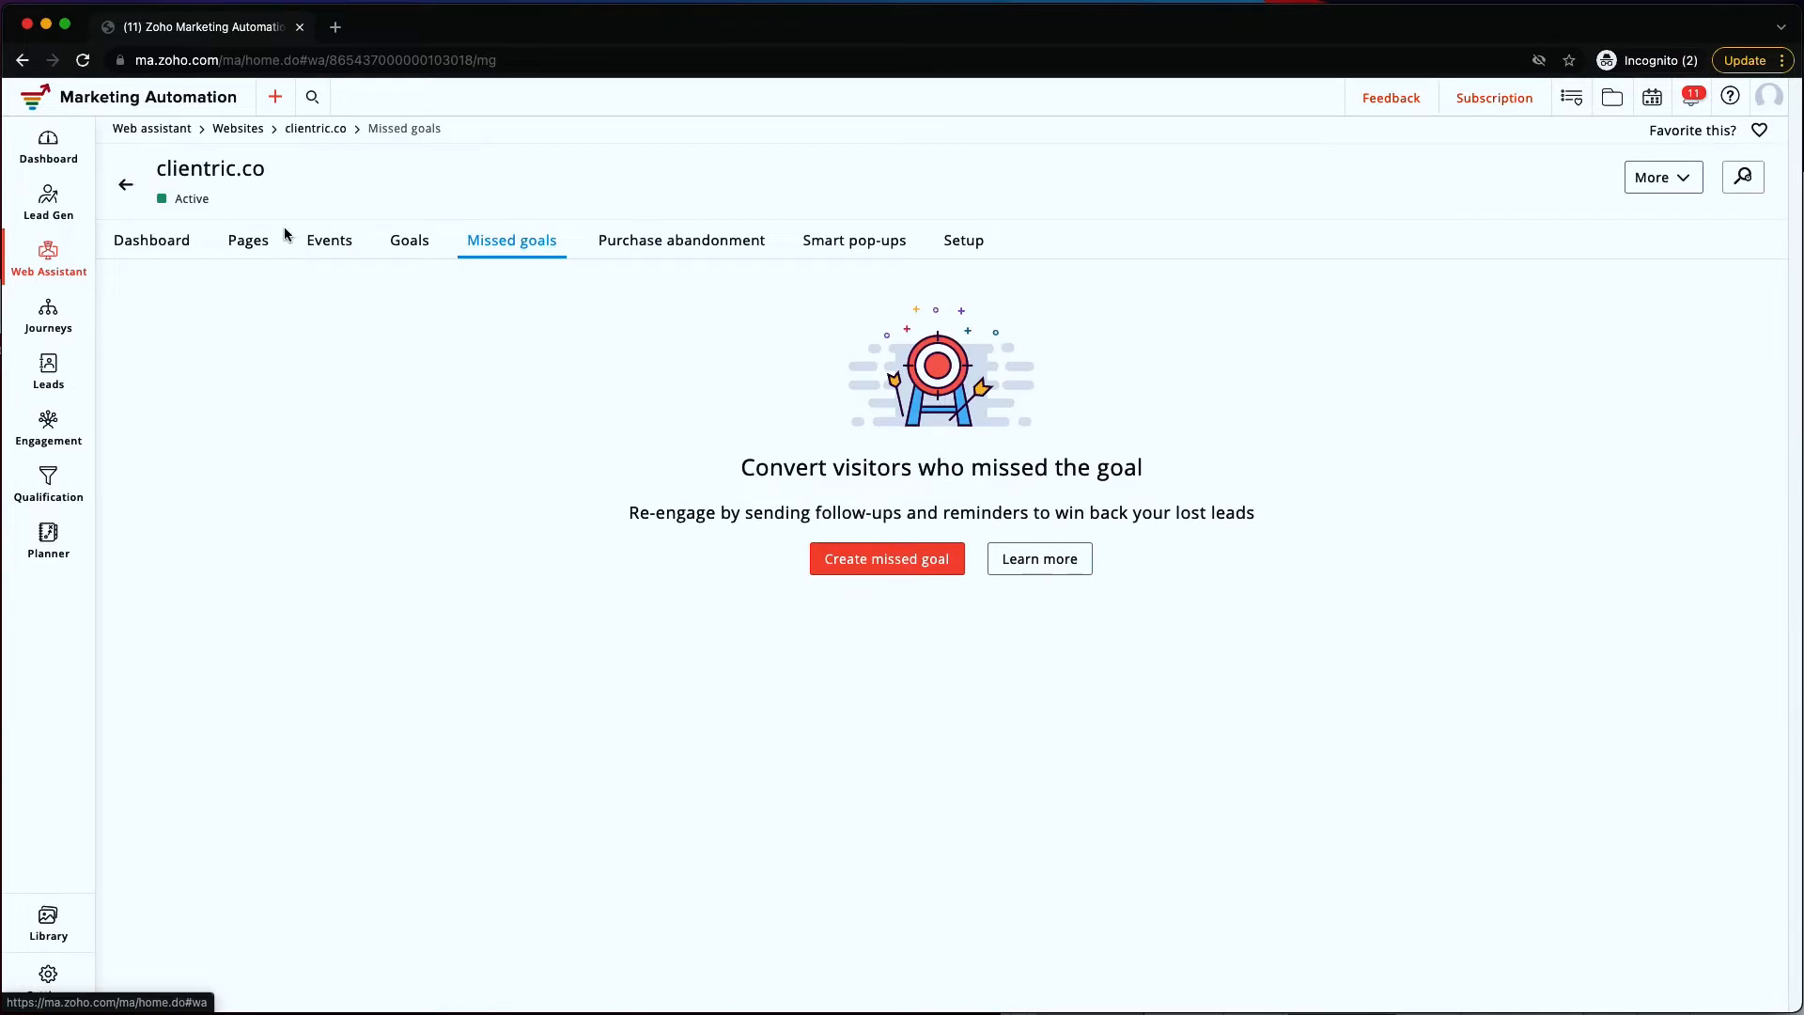
# - Start setting up a site abandonment in the purchase abandonment section of clientric.co
pyautogui.click(702, 256)
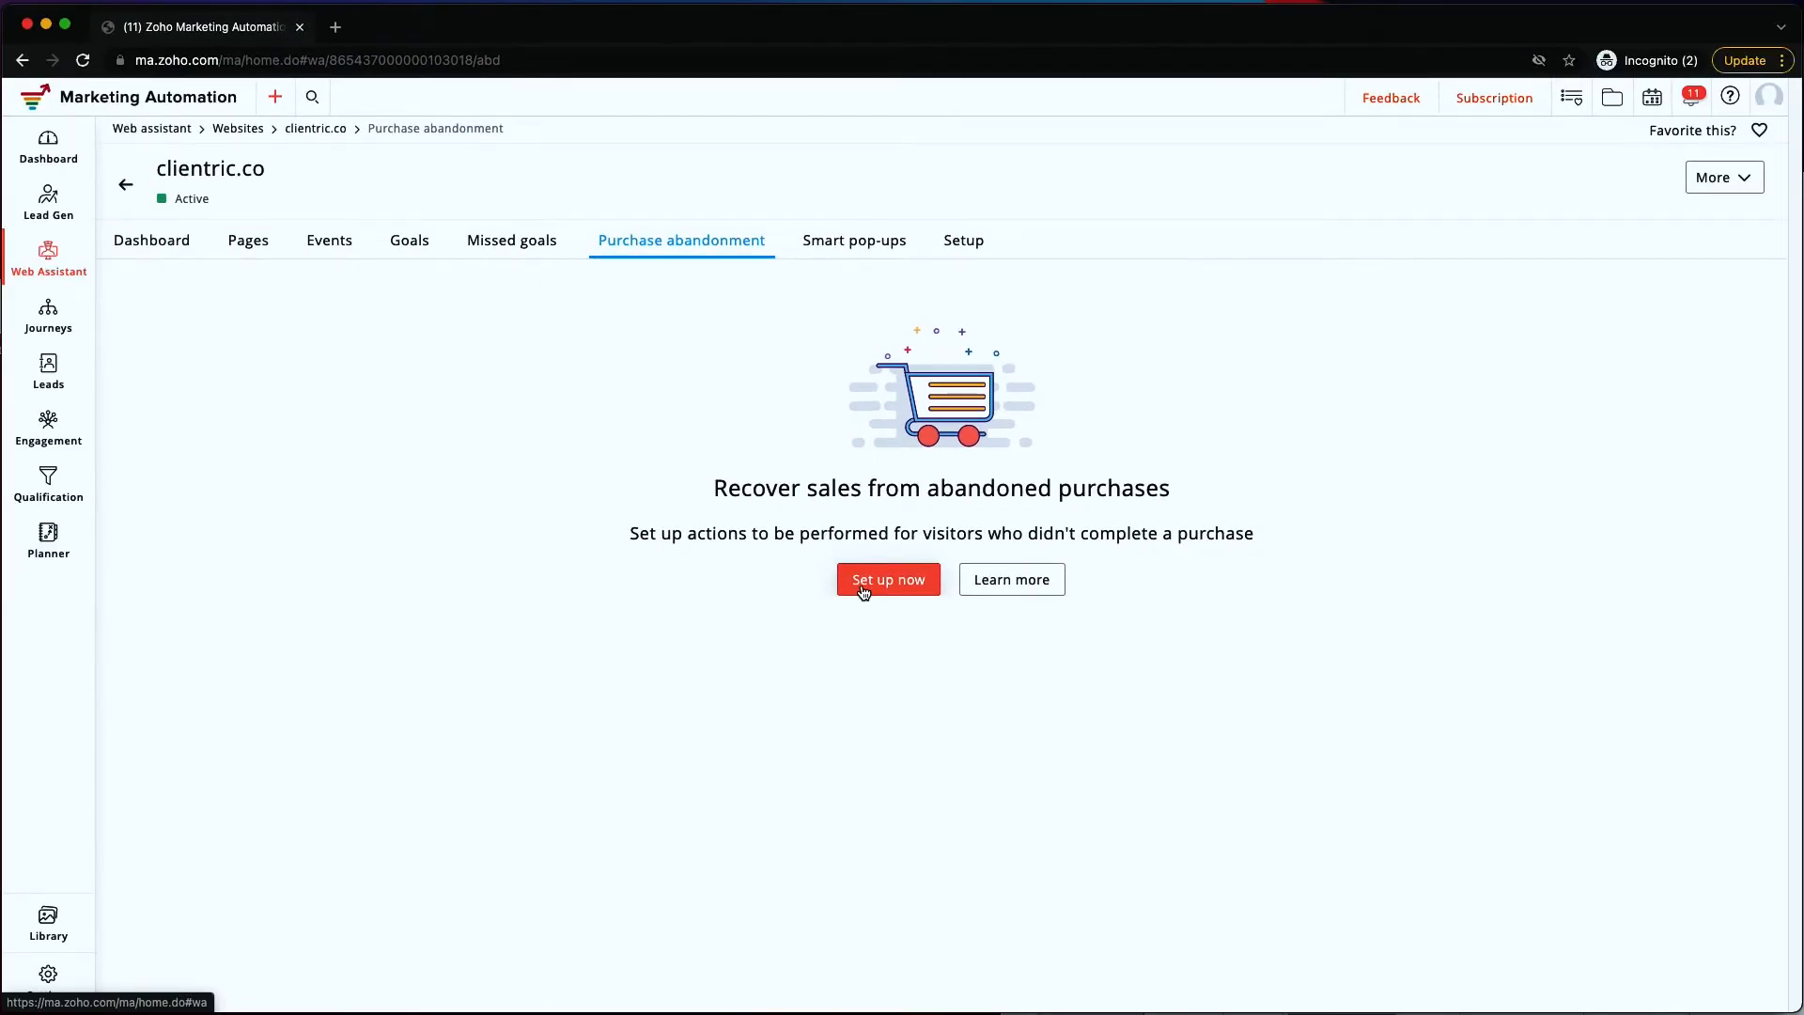
pyautogui.click(863, 584)
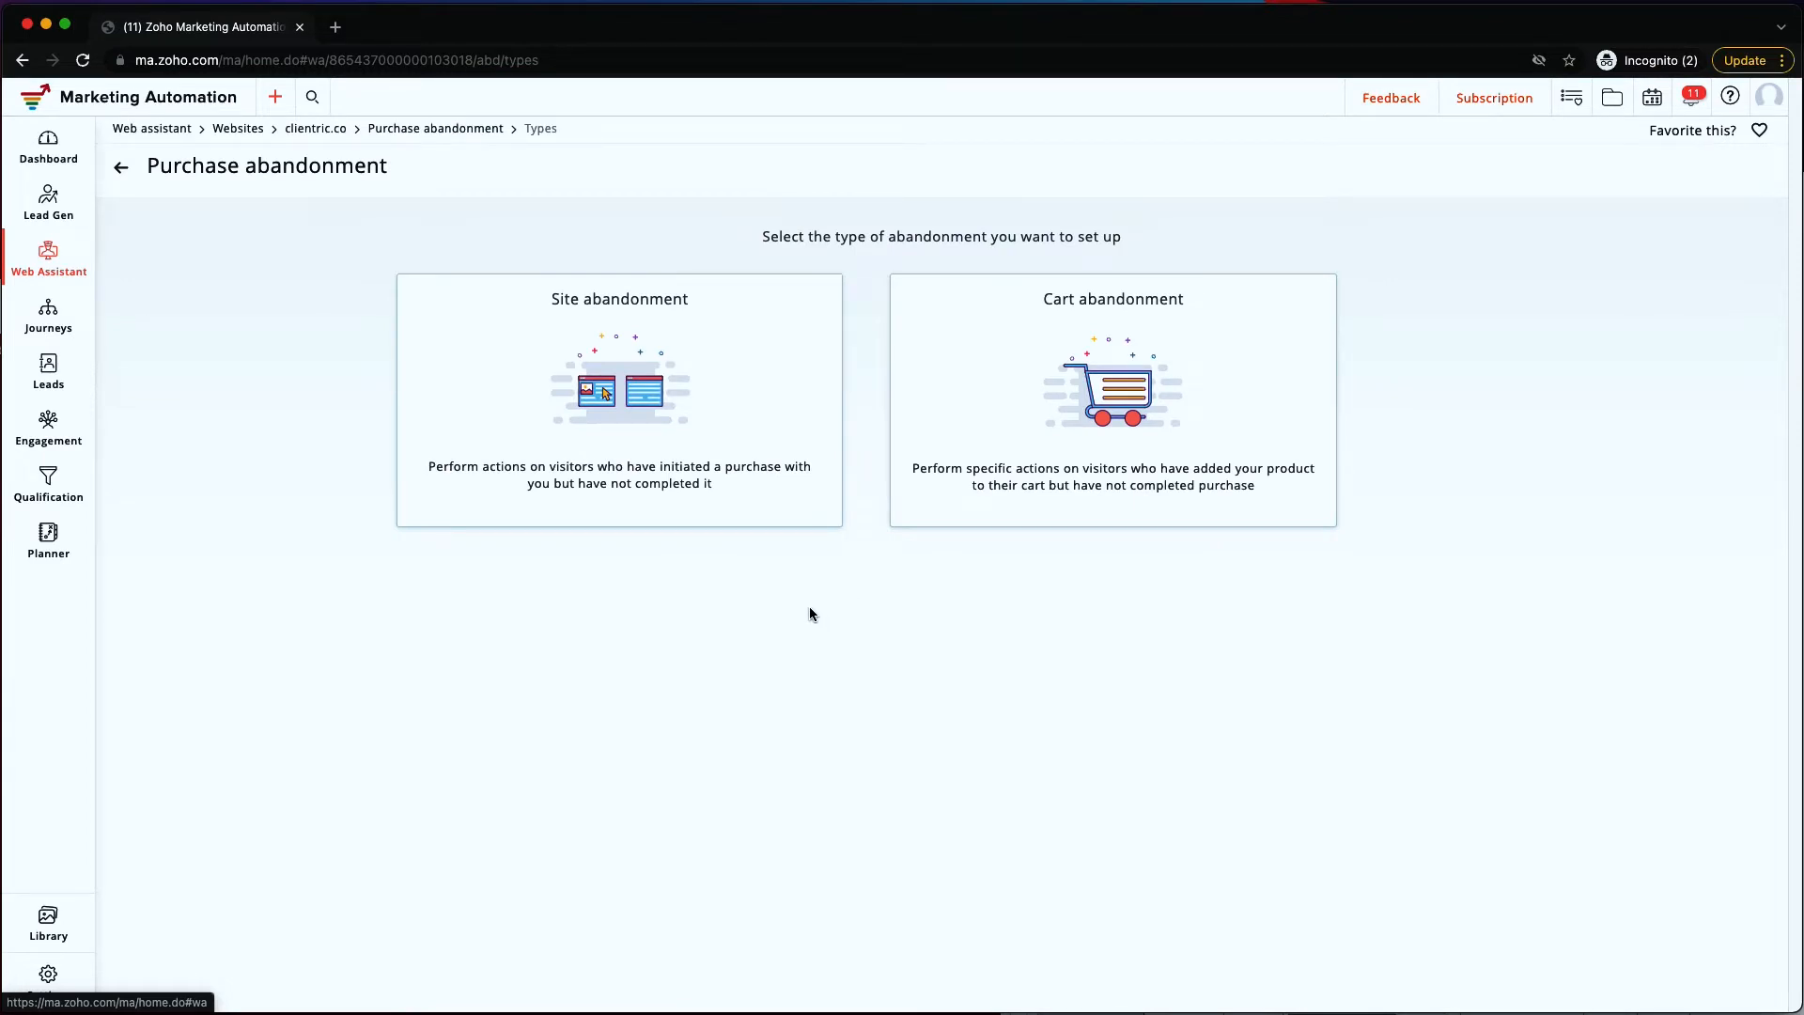
pyautogui.moveTo(576, 432)
pyautogui.click(611, 475)
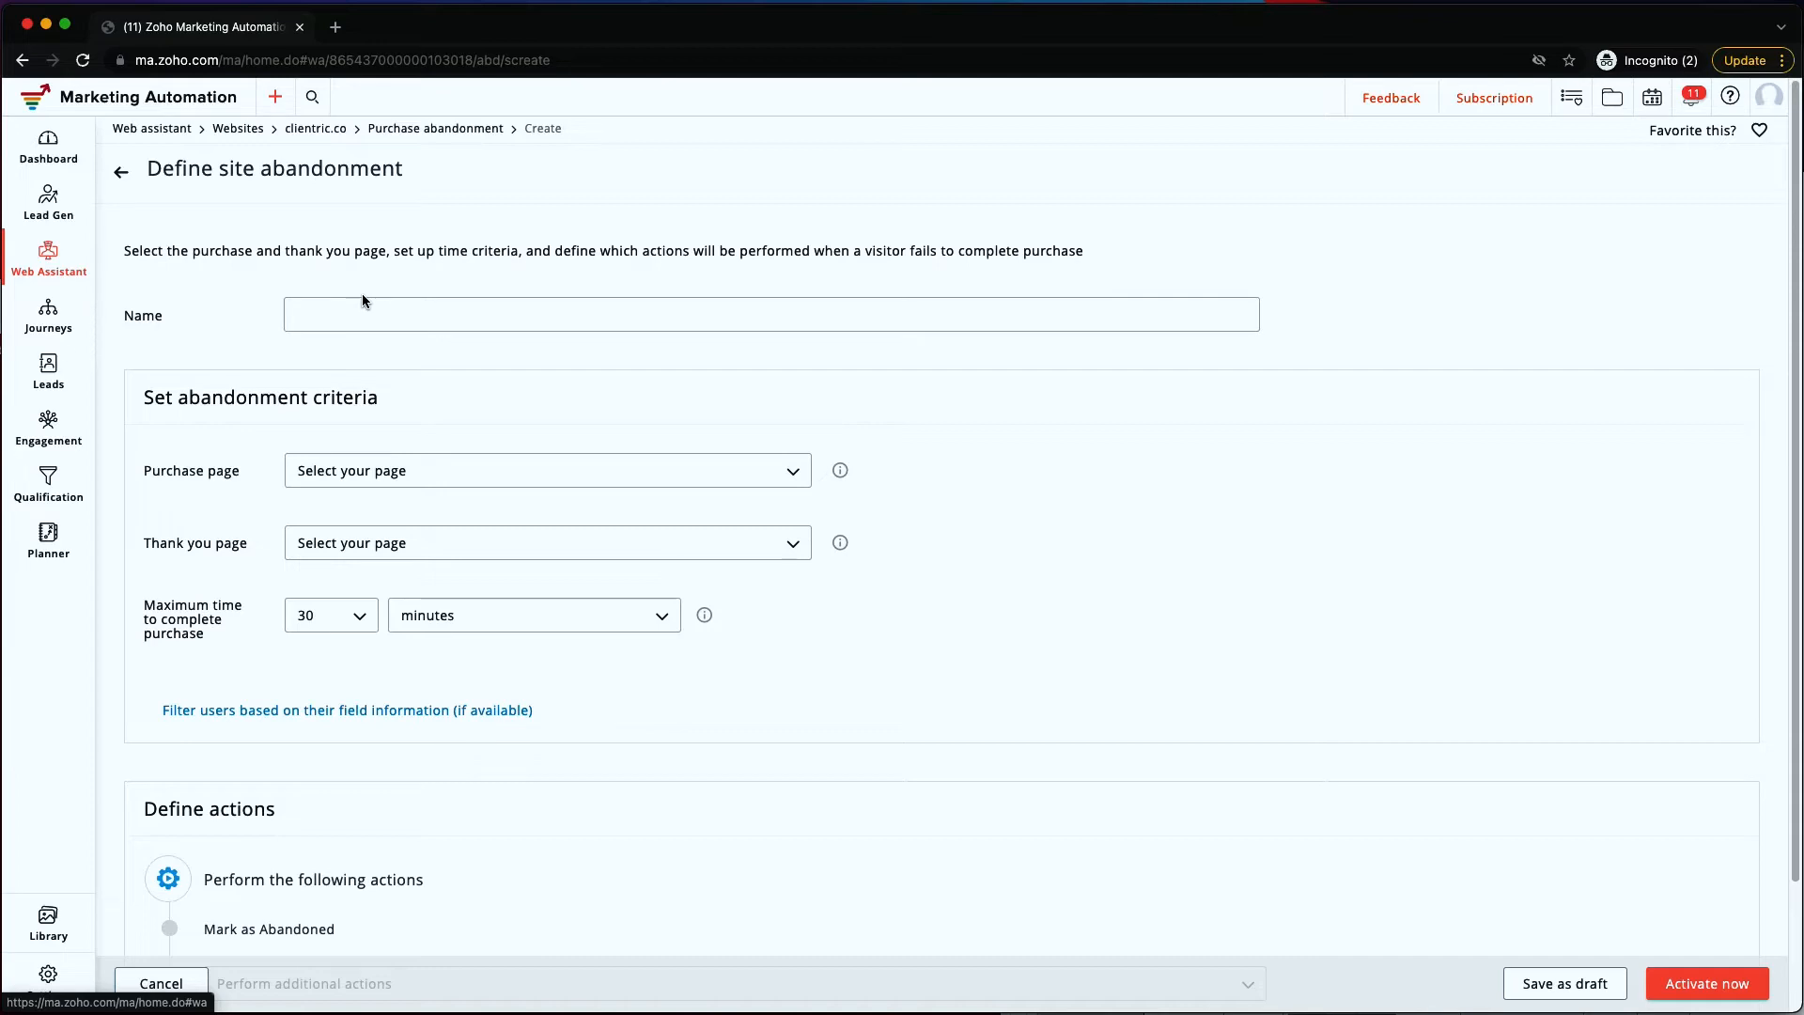
# - Set the maximum time to complete the purchase to 1 hour and look through the other available hour values
pyautogui.scroll(-1, 363, 294)
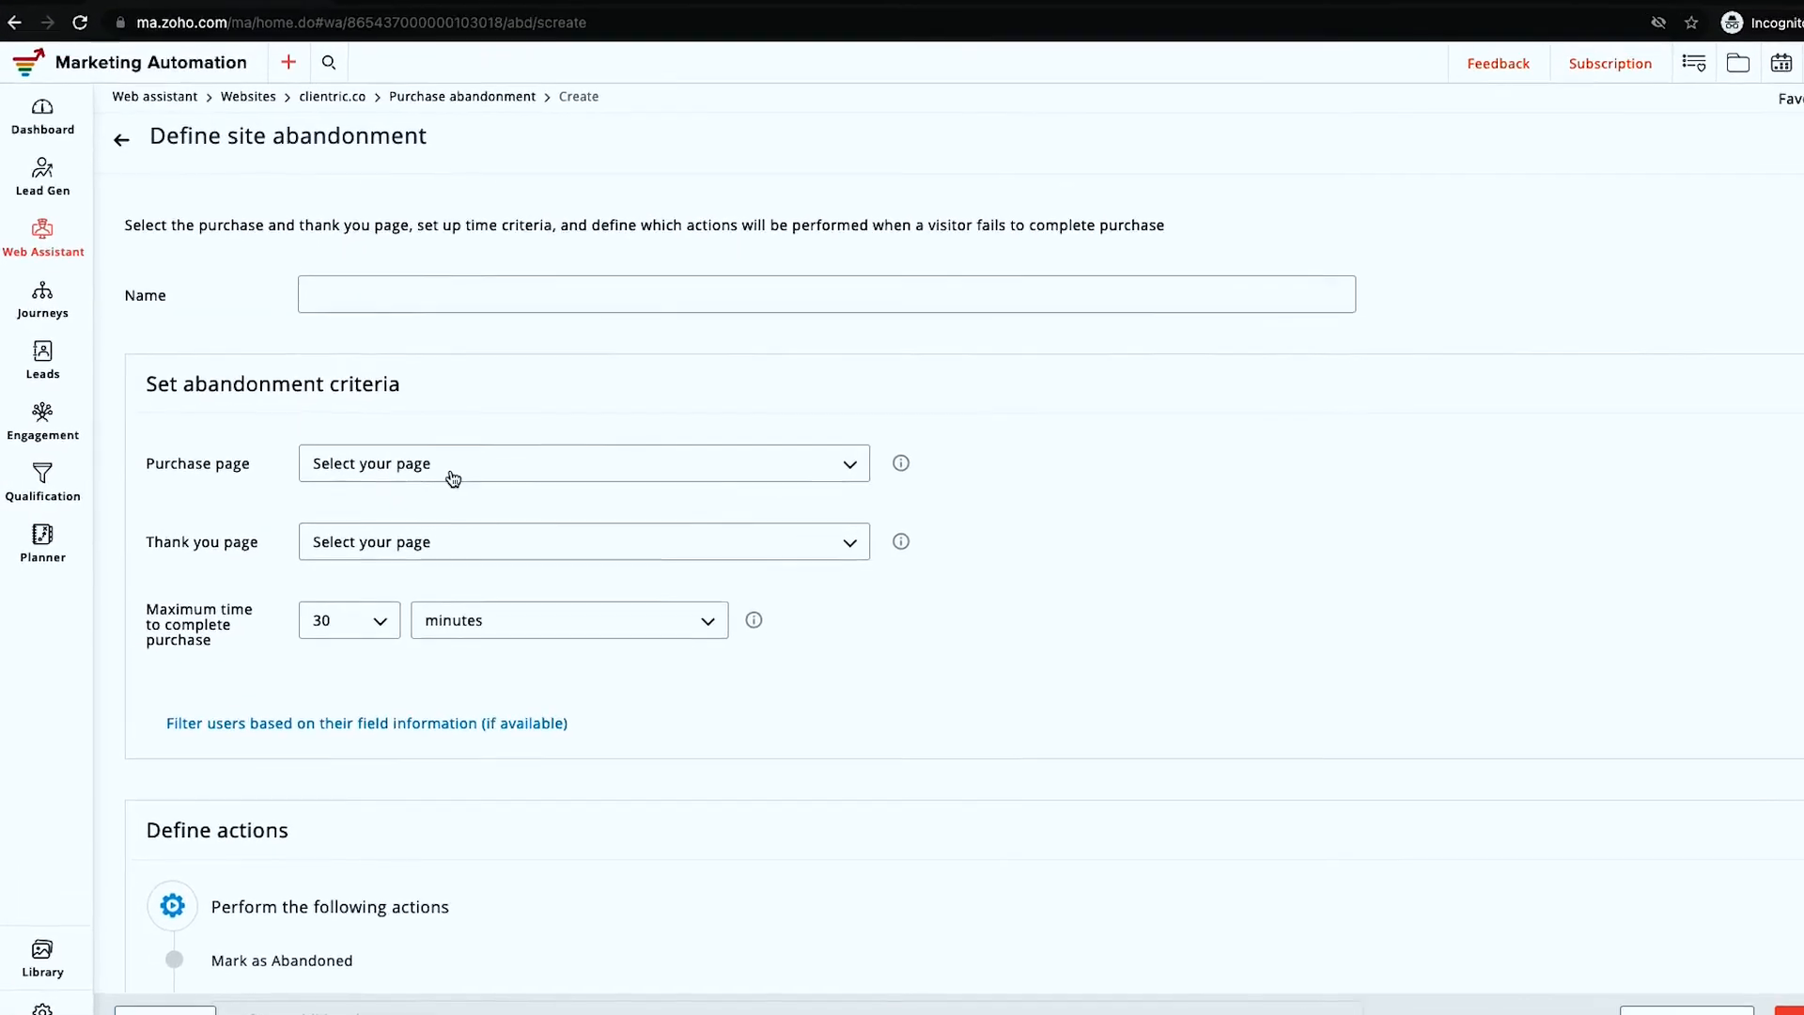
pyautogui.click(346, 635)
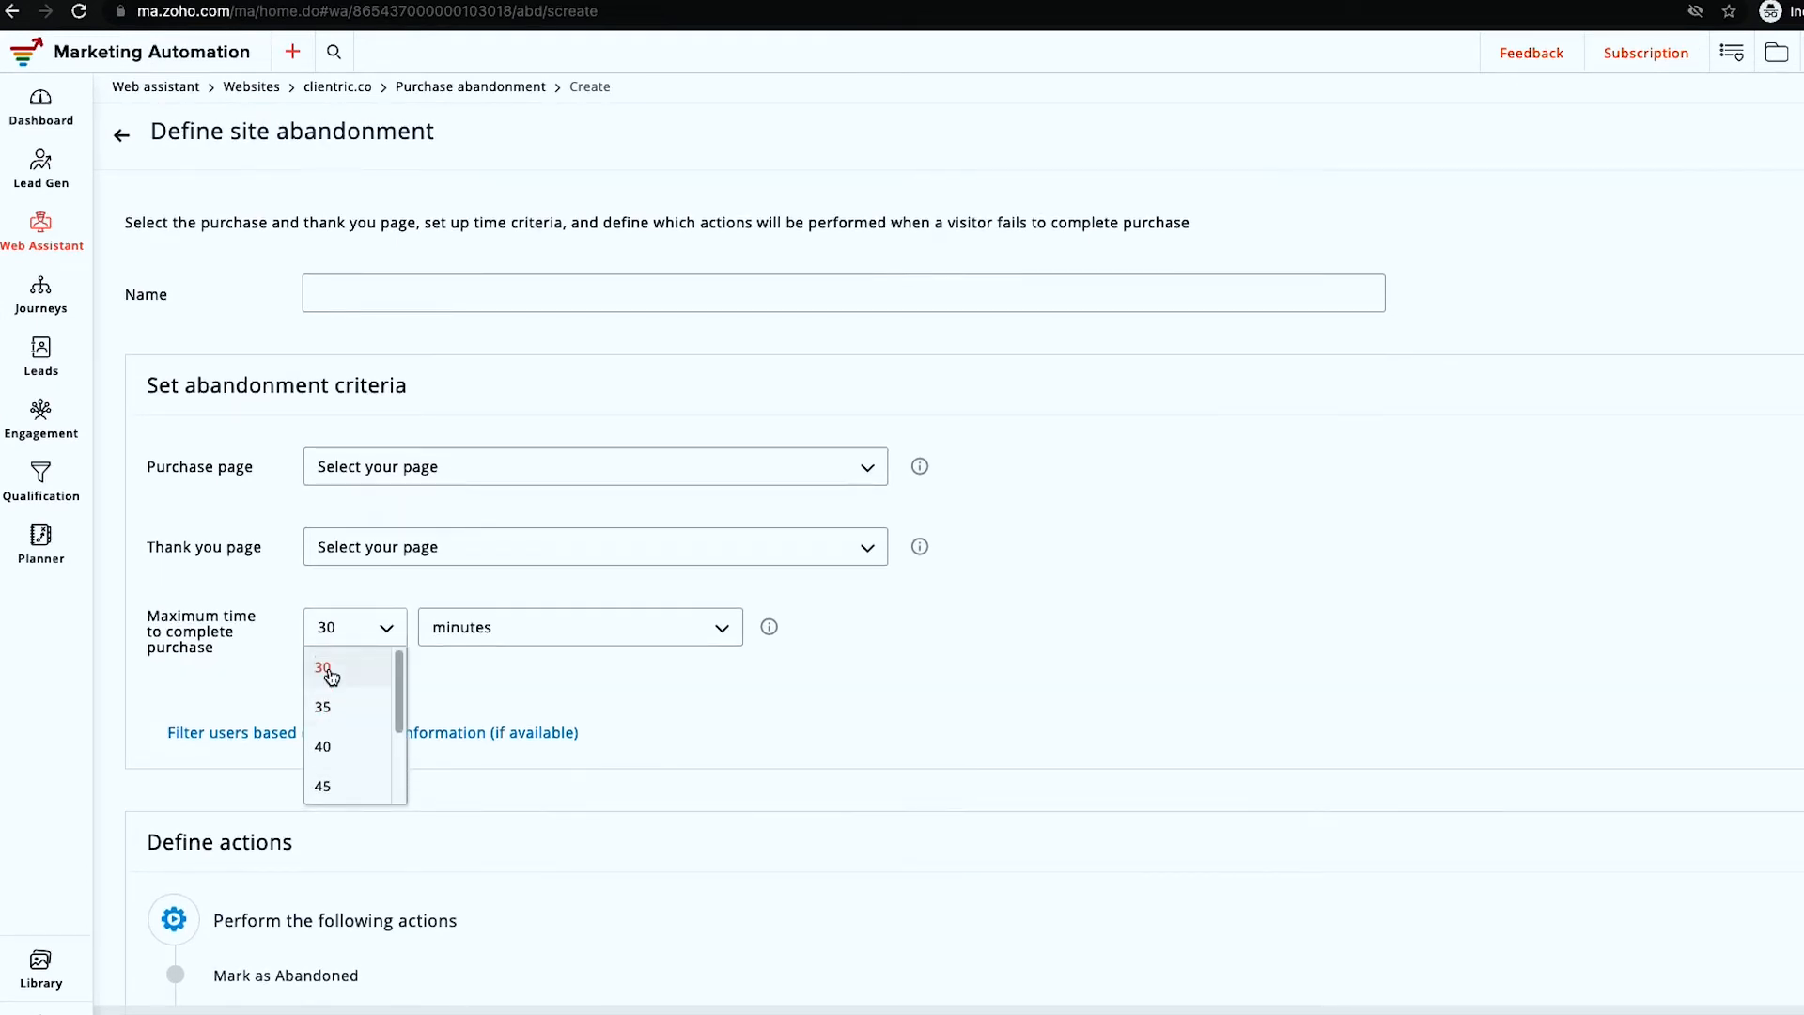
pyautogui.click(331, 676)
pyautogui.click(495, 640)
pyautogui.click(476, 707)
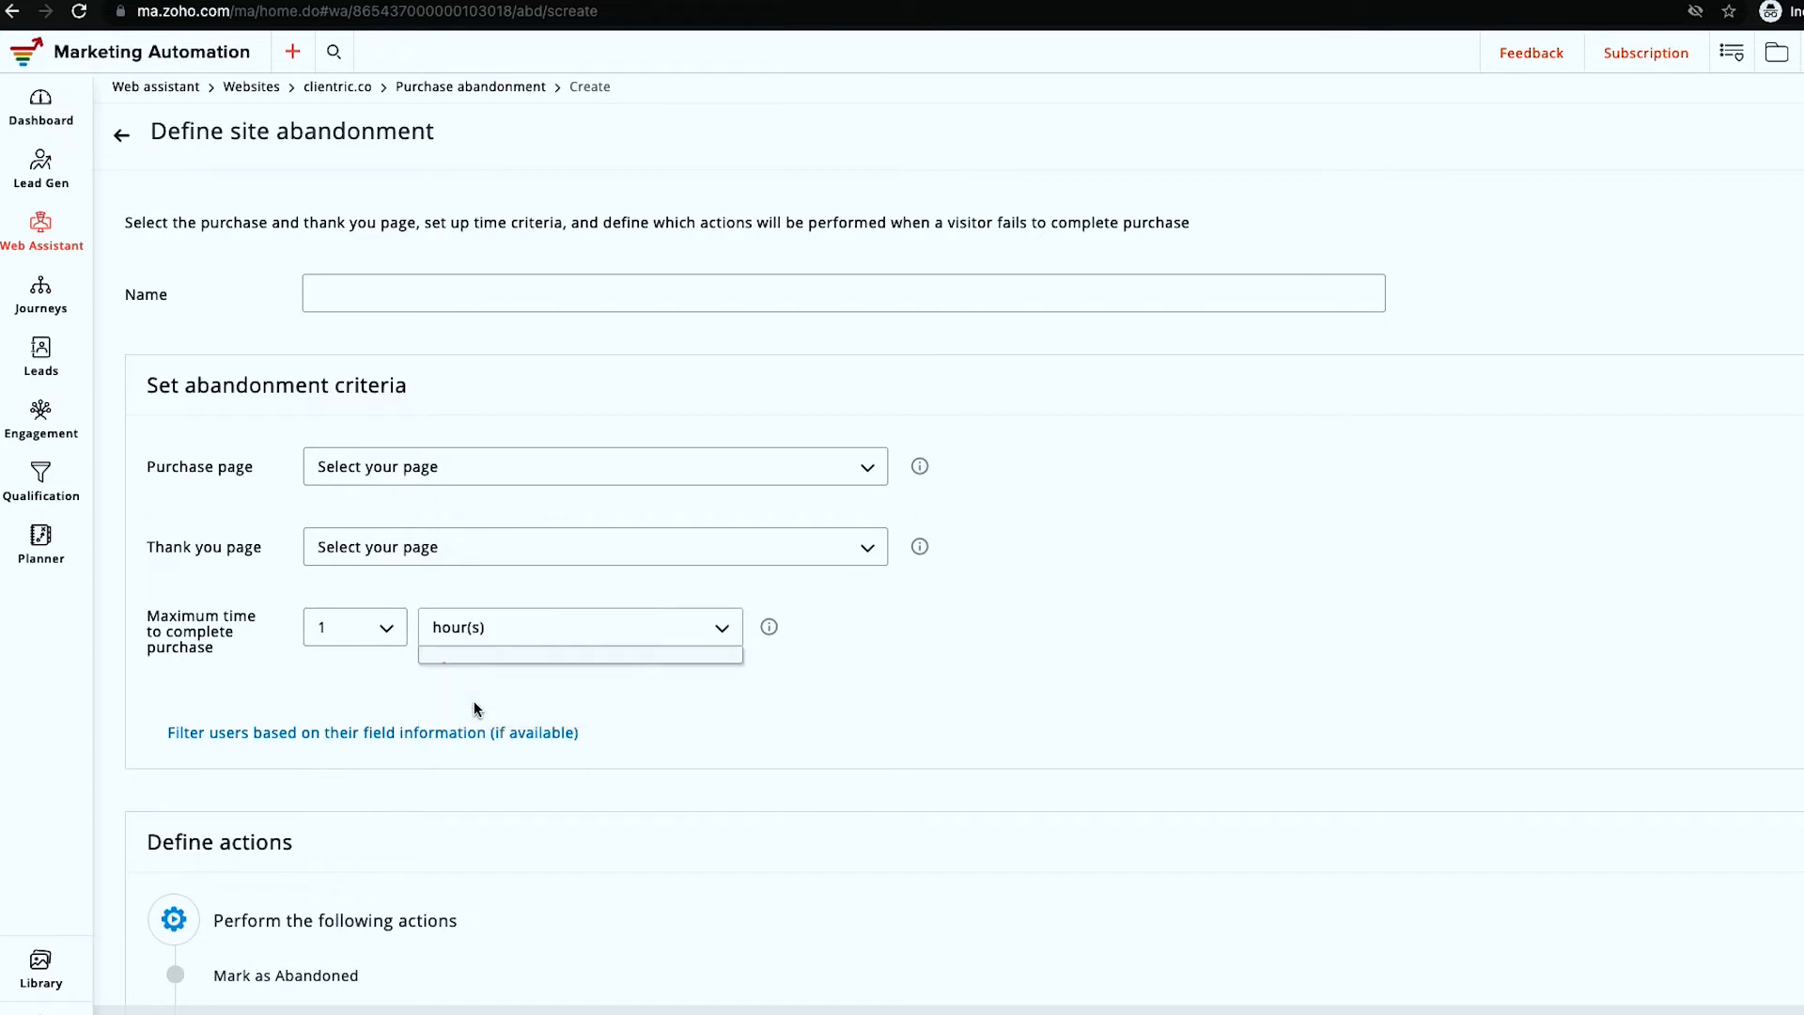
pyautogui.click(355, 636)
pyautogui.scroll(-10, 355, 665)
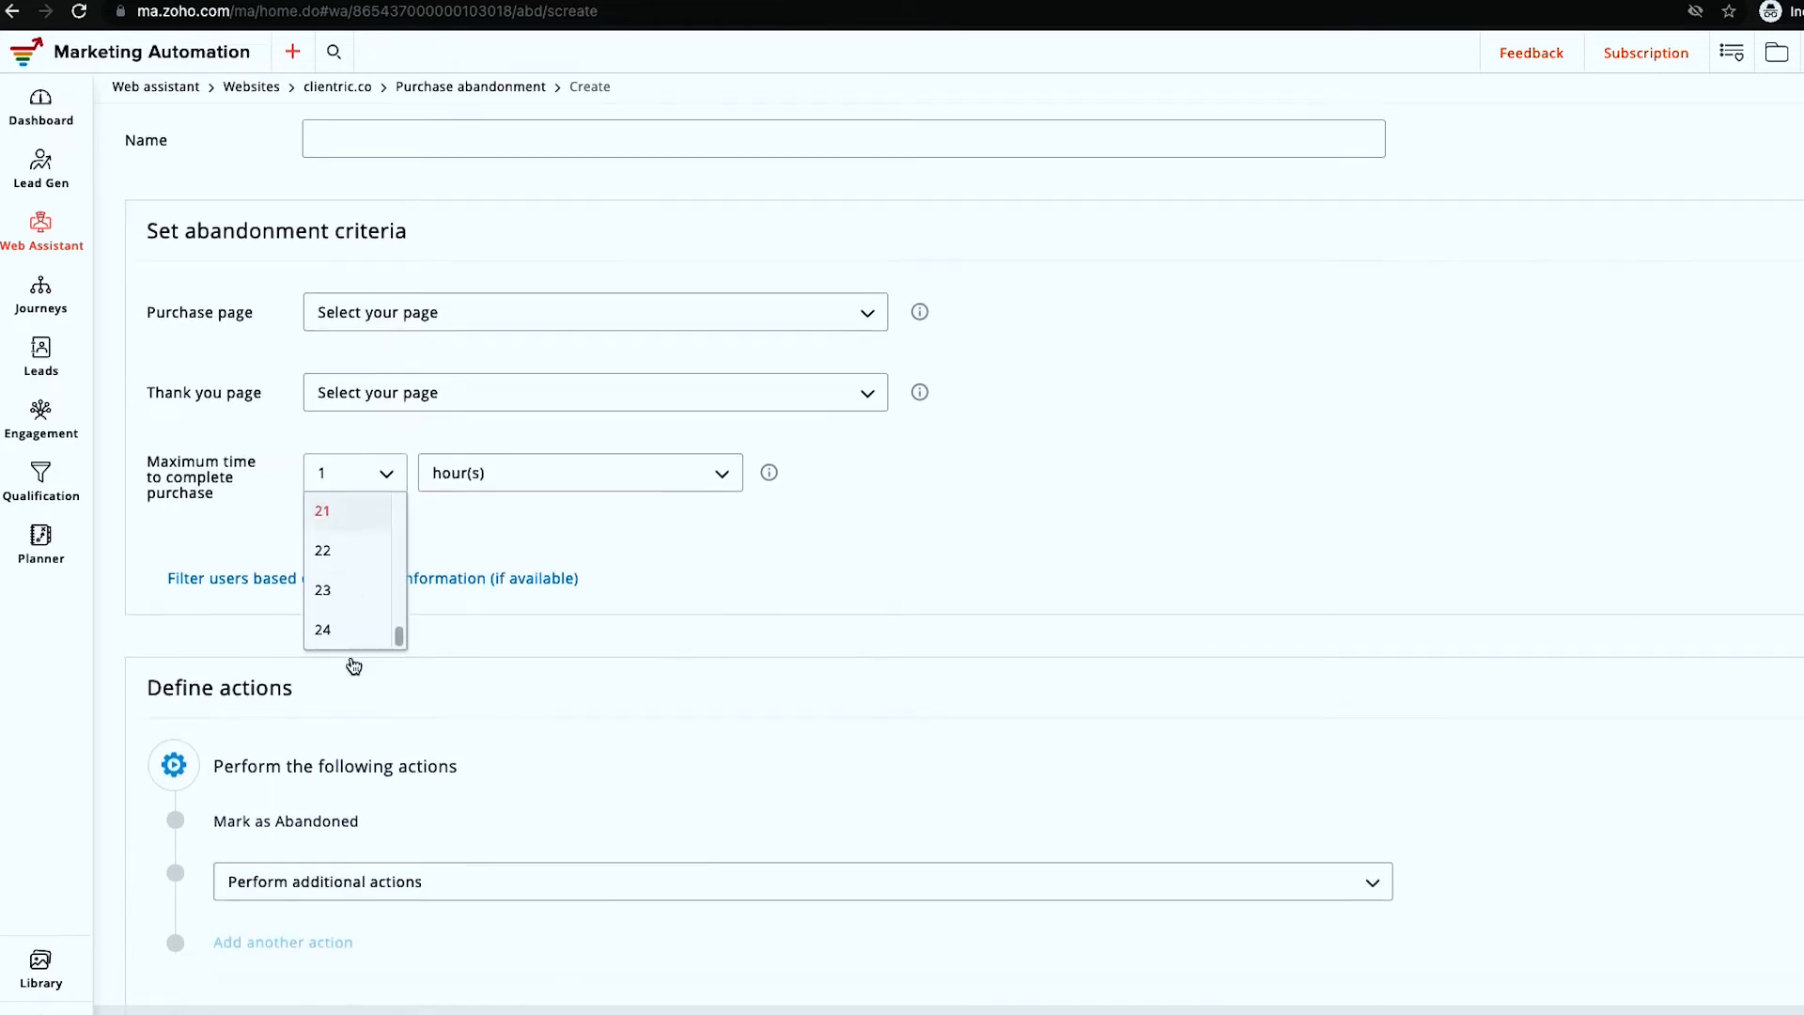
# - Set the thank you page to clientric.co/contact_us and view the pages and hint offered for the purchase page
pyautogui.click(413, 418)
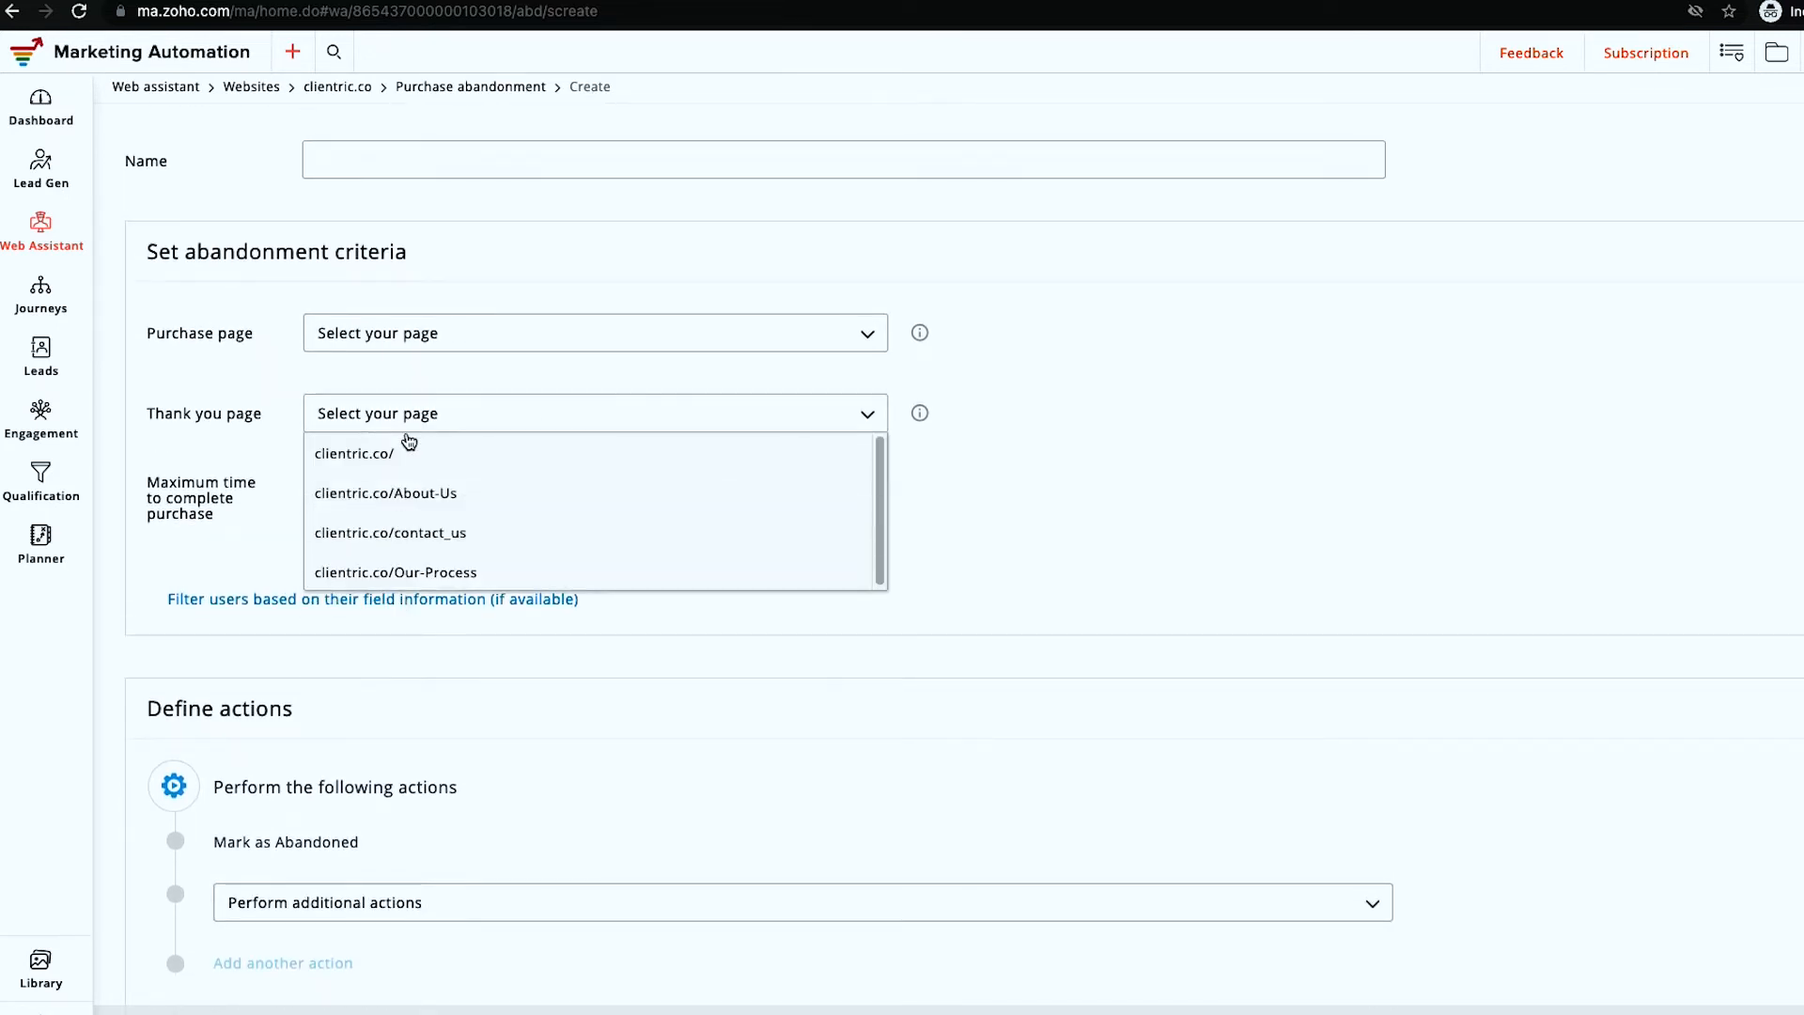
pyautogui.click(414, 531)
pyautogui.scroll(2, 383, 475)
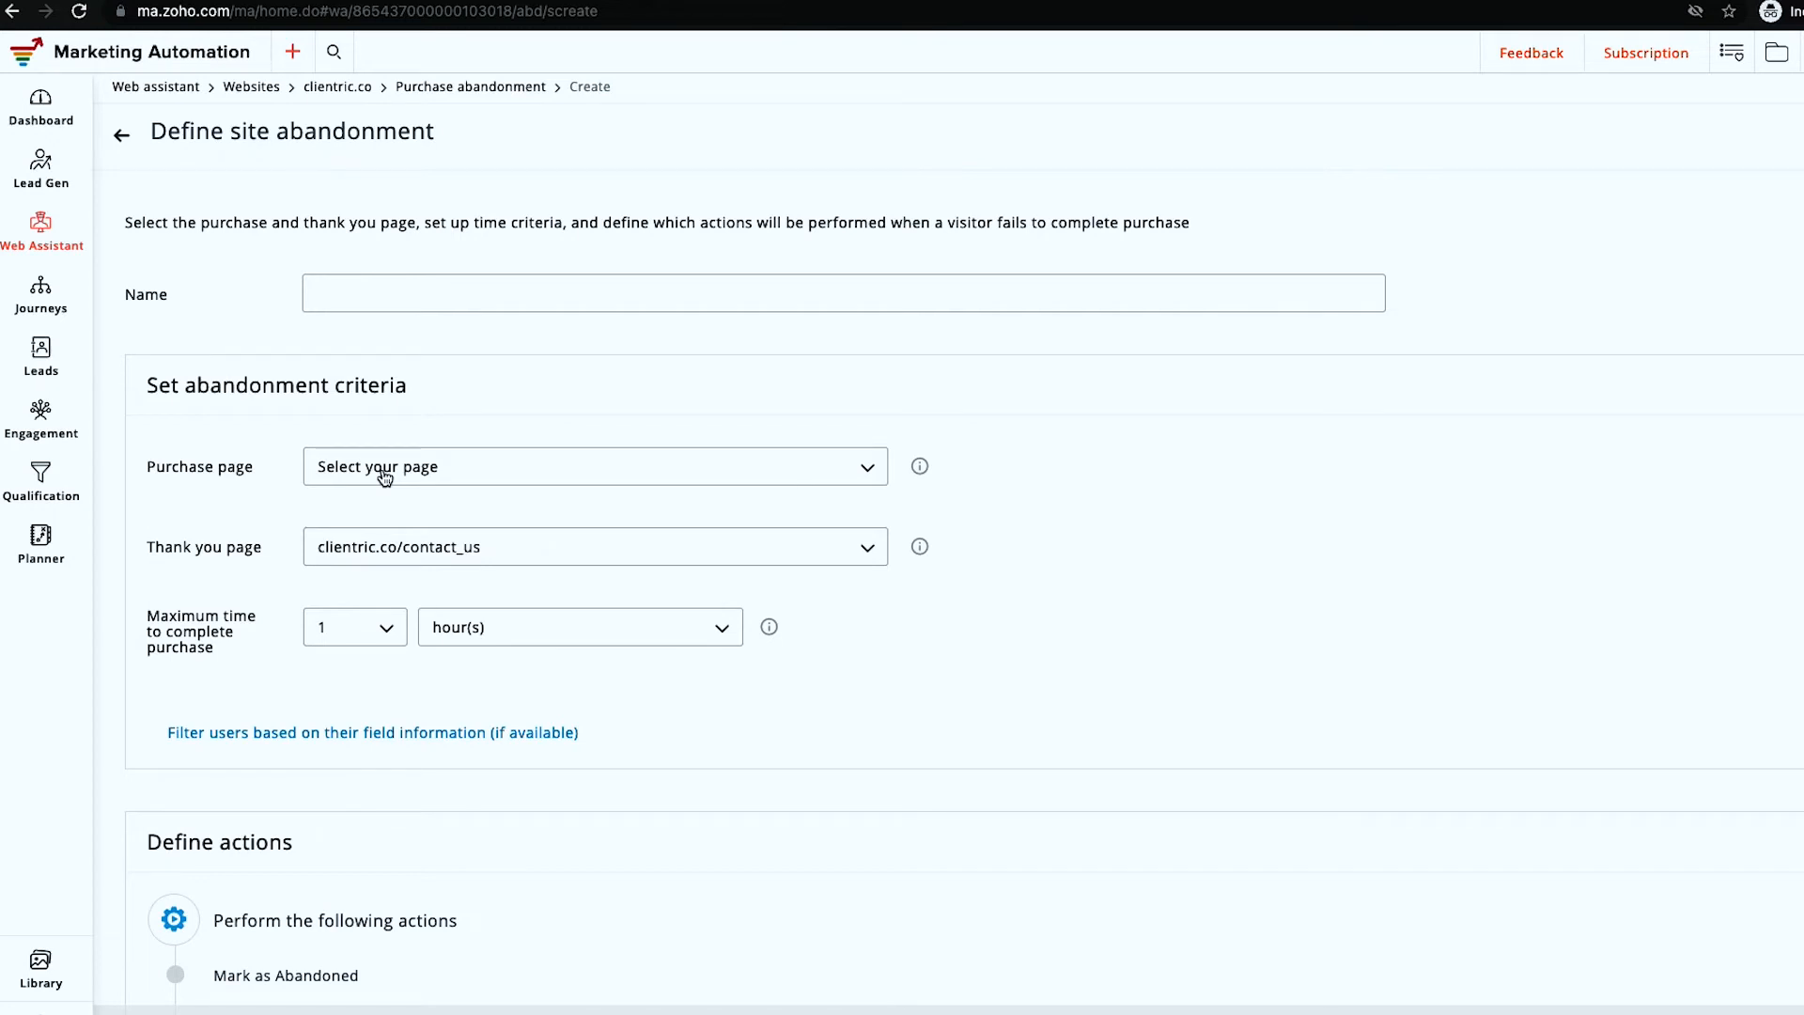
pyautogui.click(384, 478)
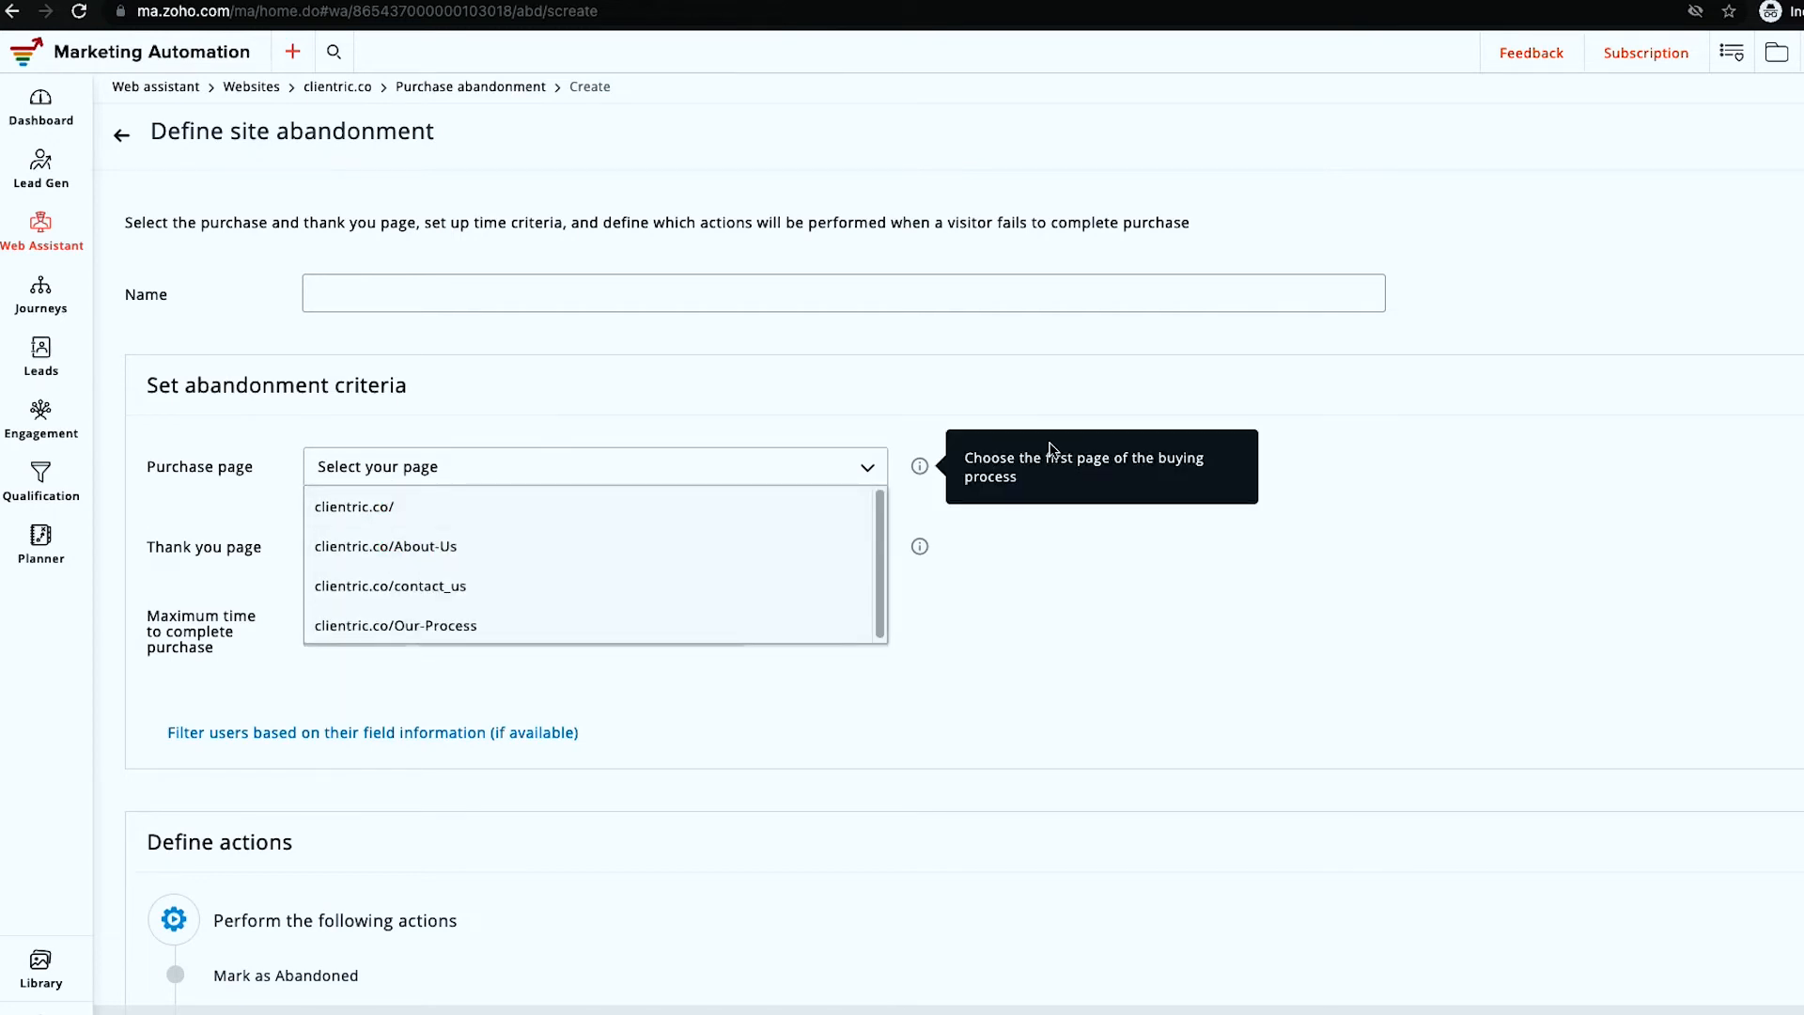
pyautogui.click(1051, 448)
pyautogui.scroll(-2, 522, 600)
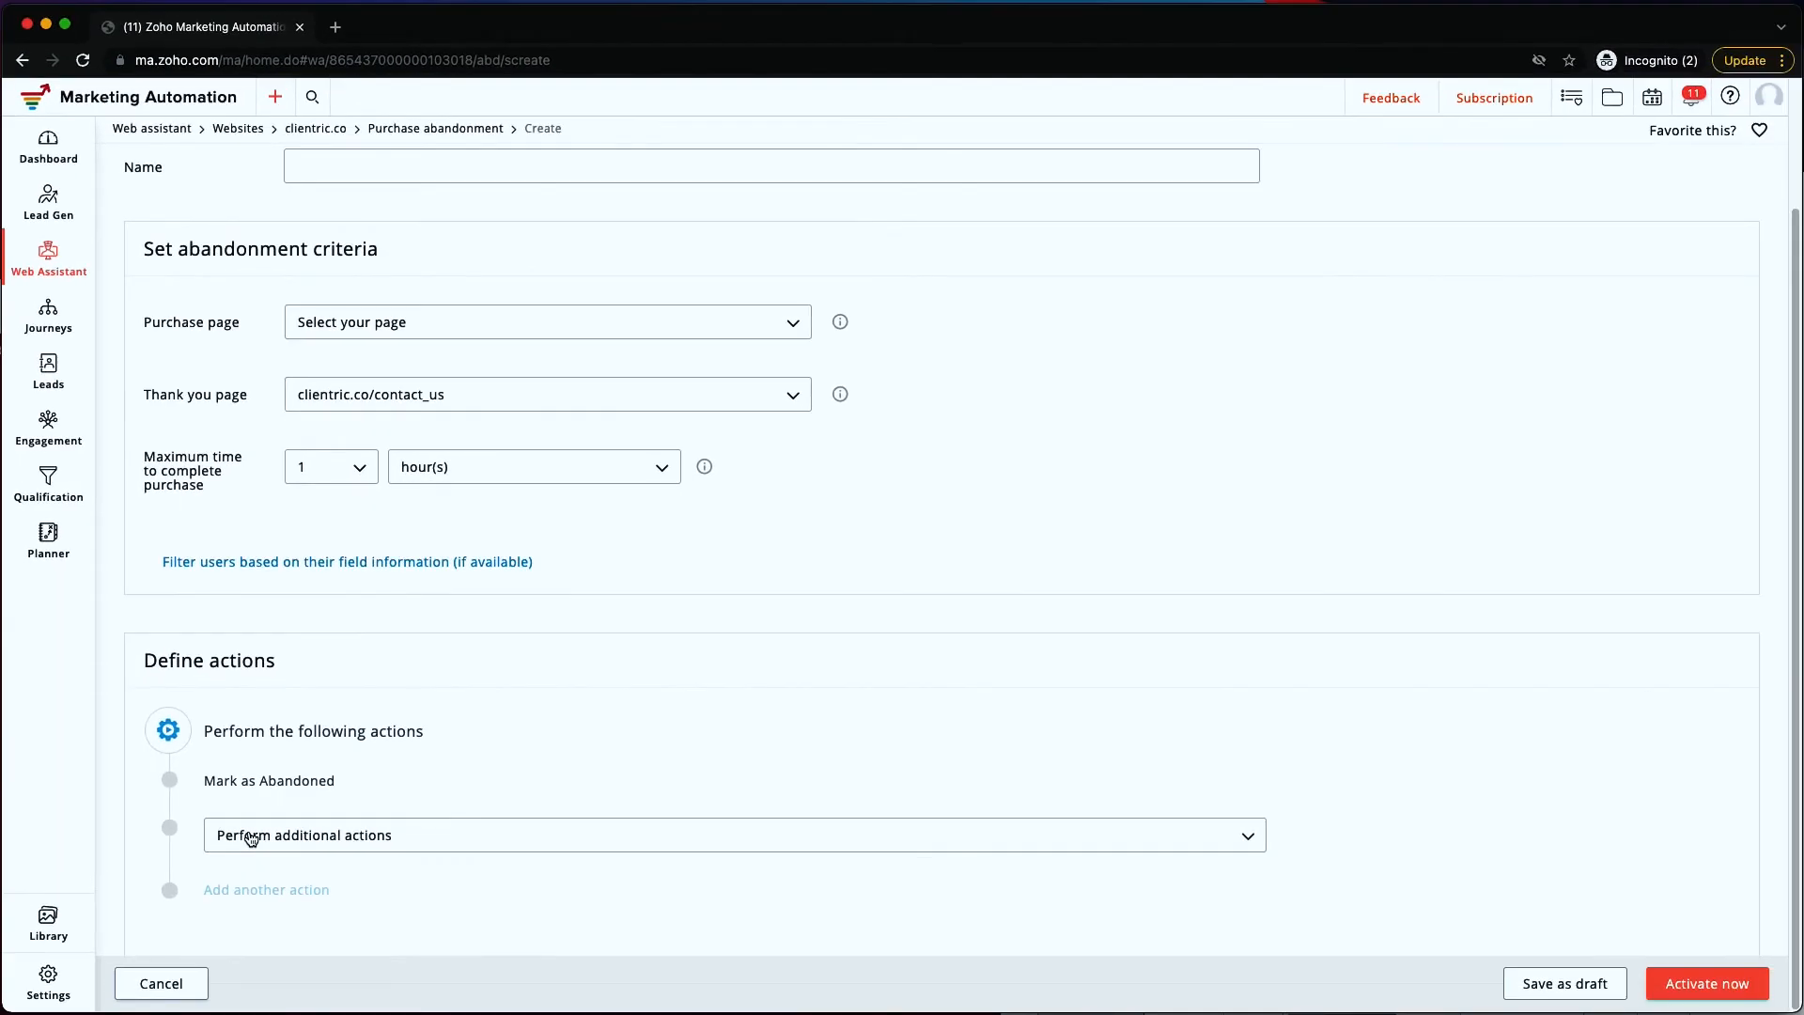
# - View the additional actions available for the site abandonment and leave it without saving
pyautogui.click(254, 839)
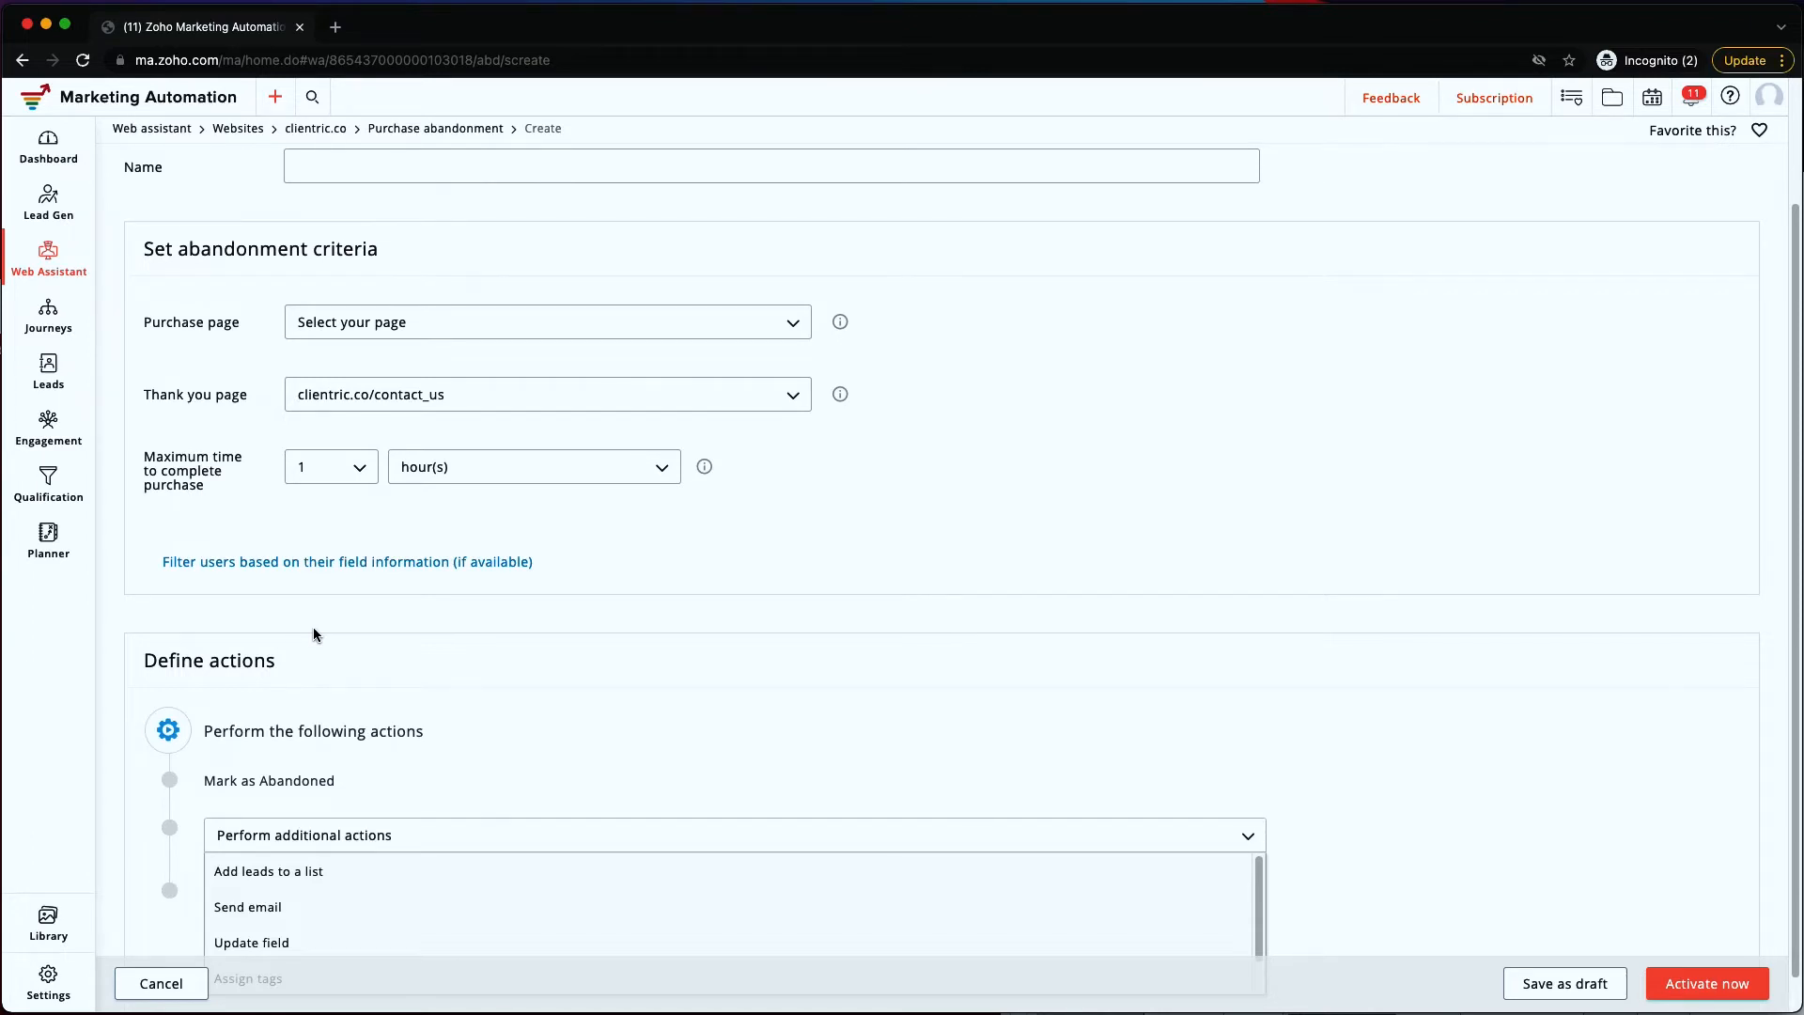
pyautogui.scroll(2, 313, 628)
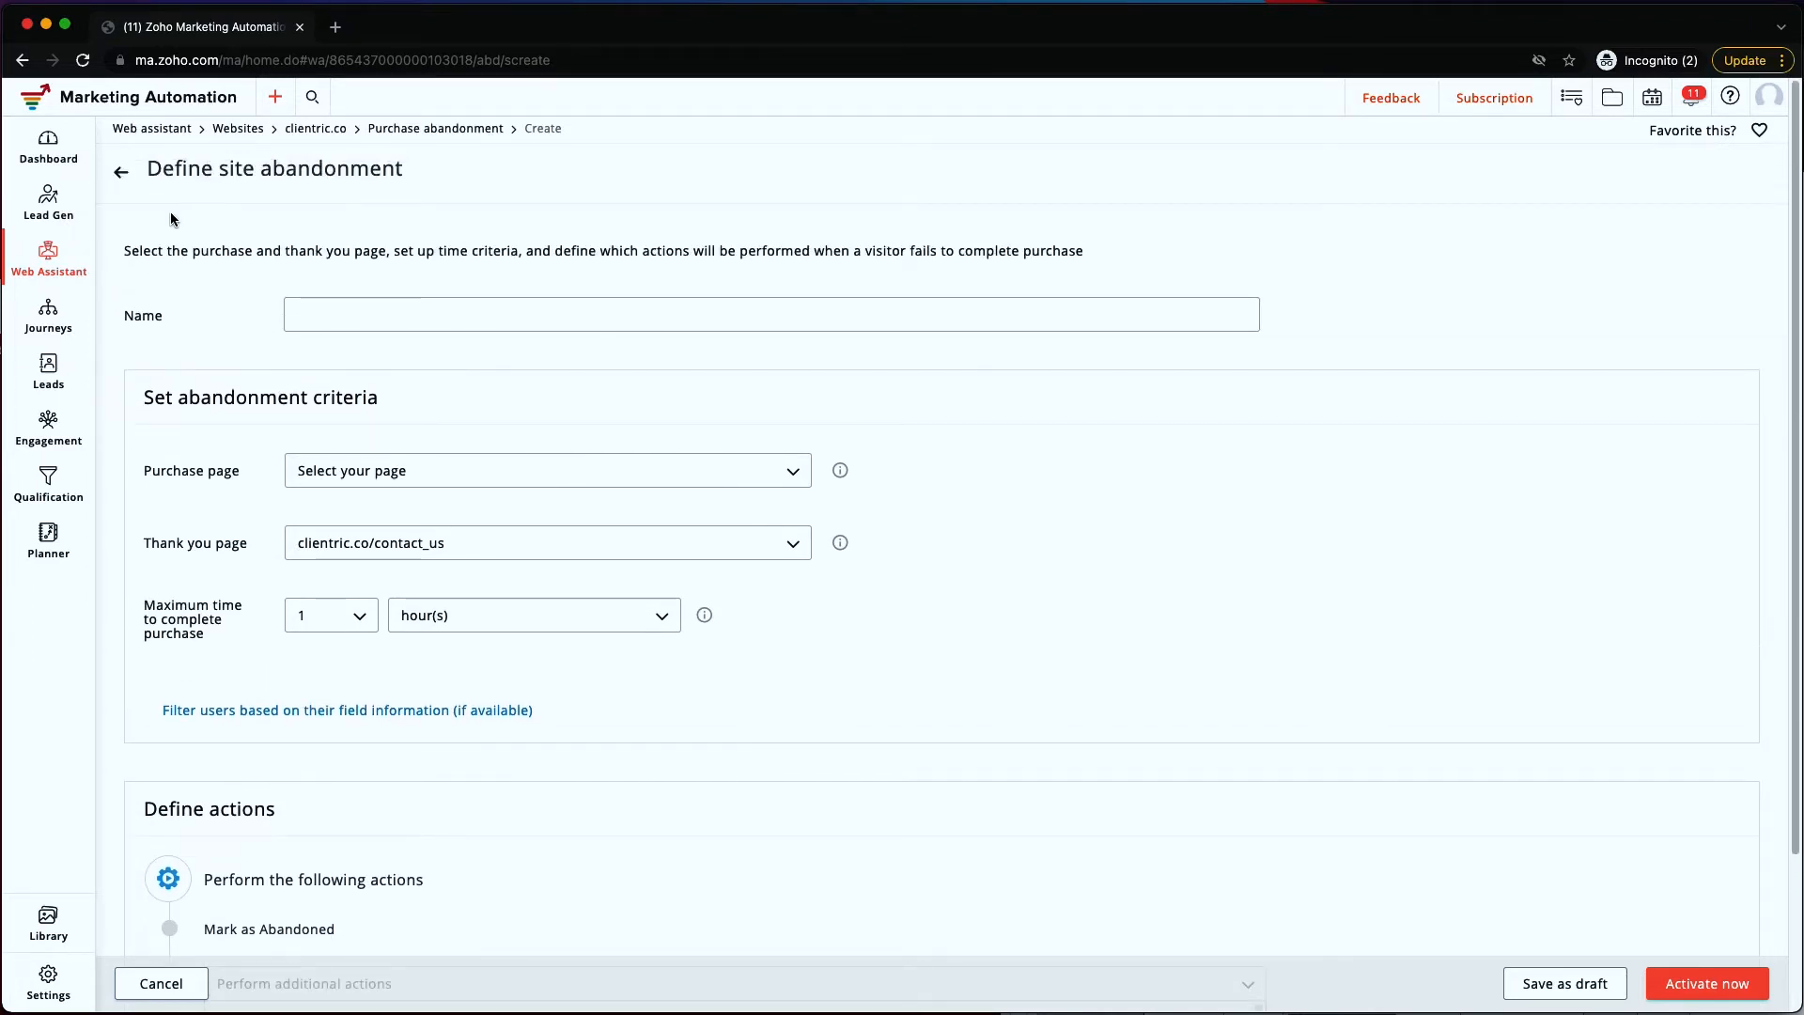
pyautogui.click(123, 173)
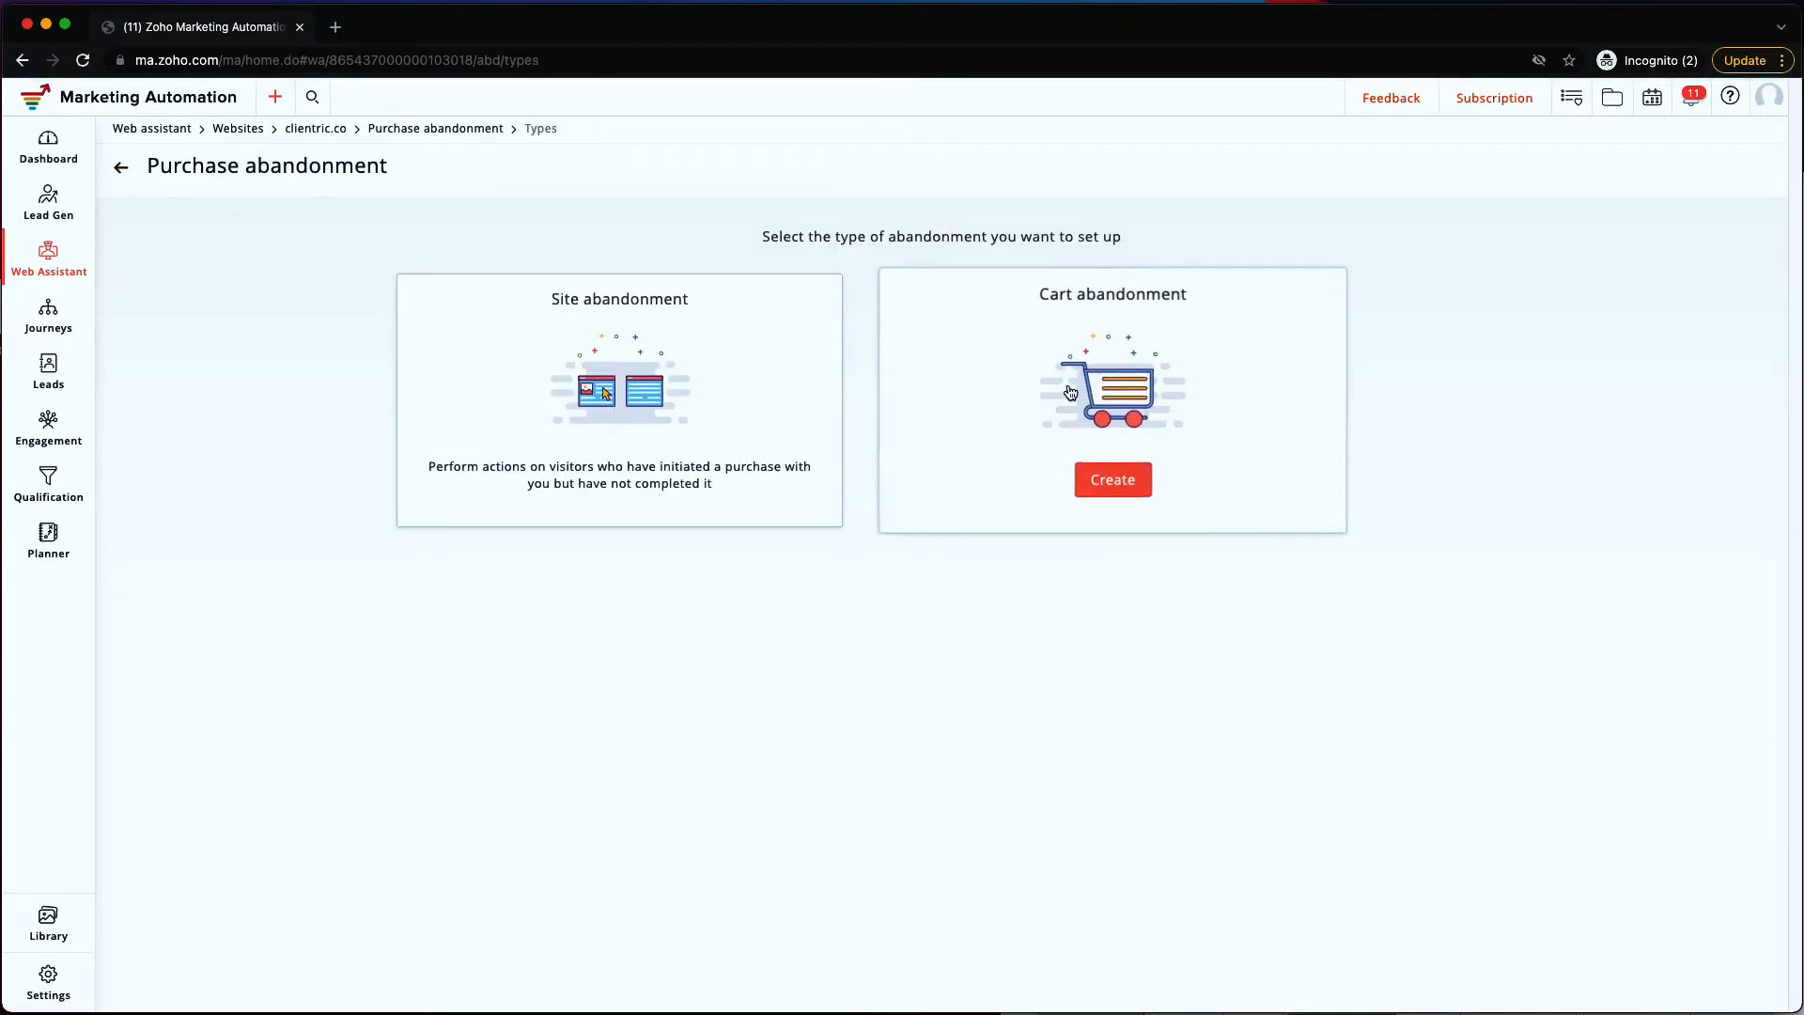
# - Examine the cart abandonment instructions, criteria and actions, and return to the purchase abandonment section without saving
pyautogui.click(1099, 484)
pyautogui.moveTo(616, 264); pyautogui.dragTo(956, 414)
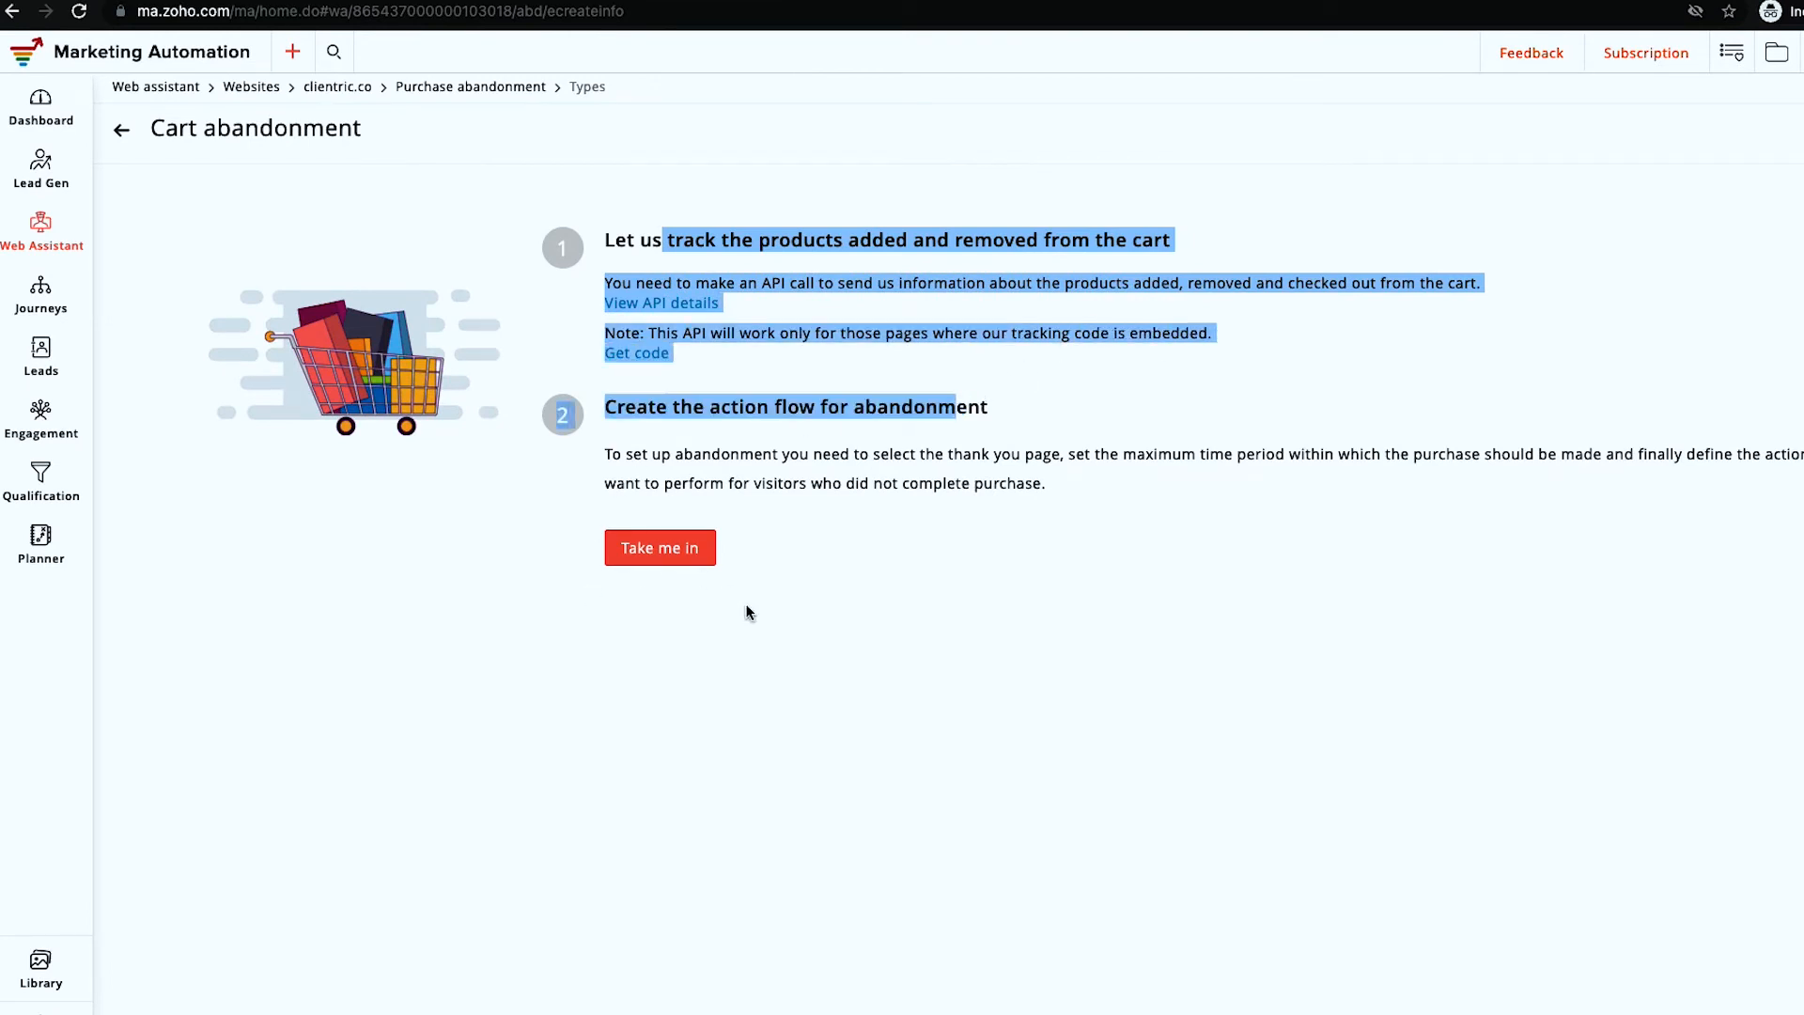
pyautogui.click(635, 558)
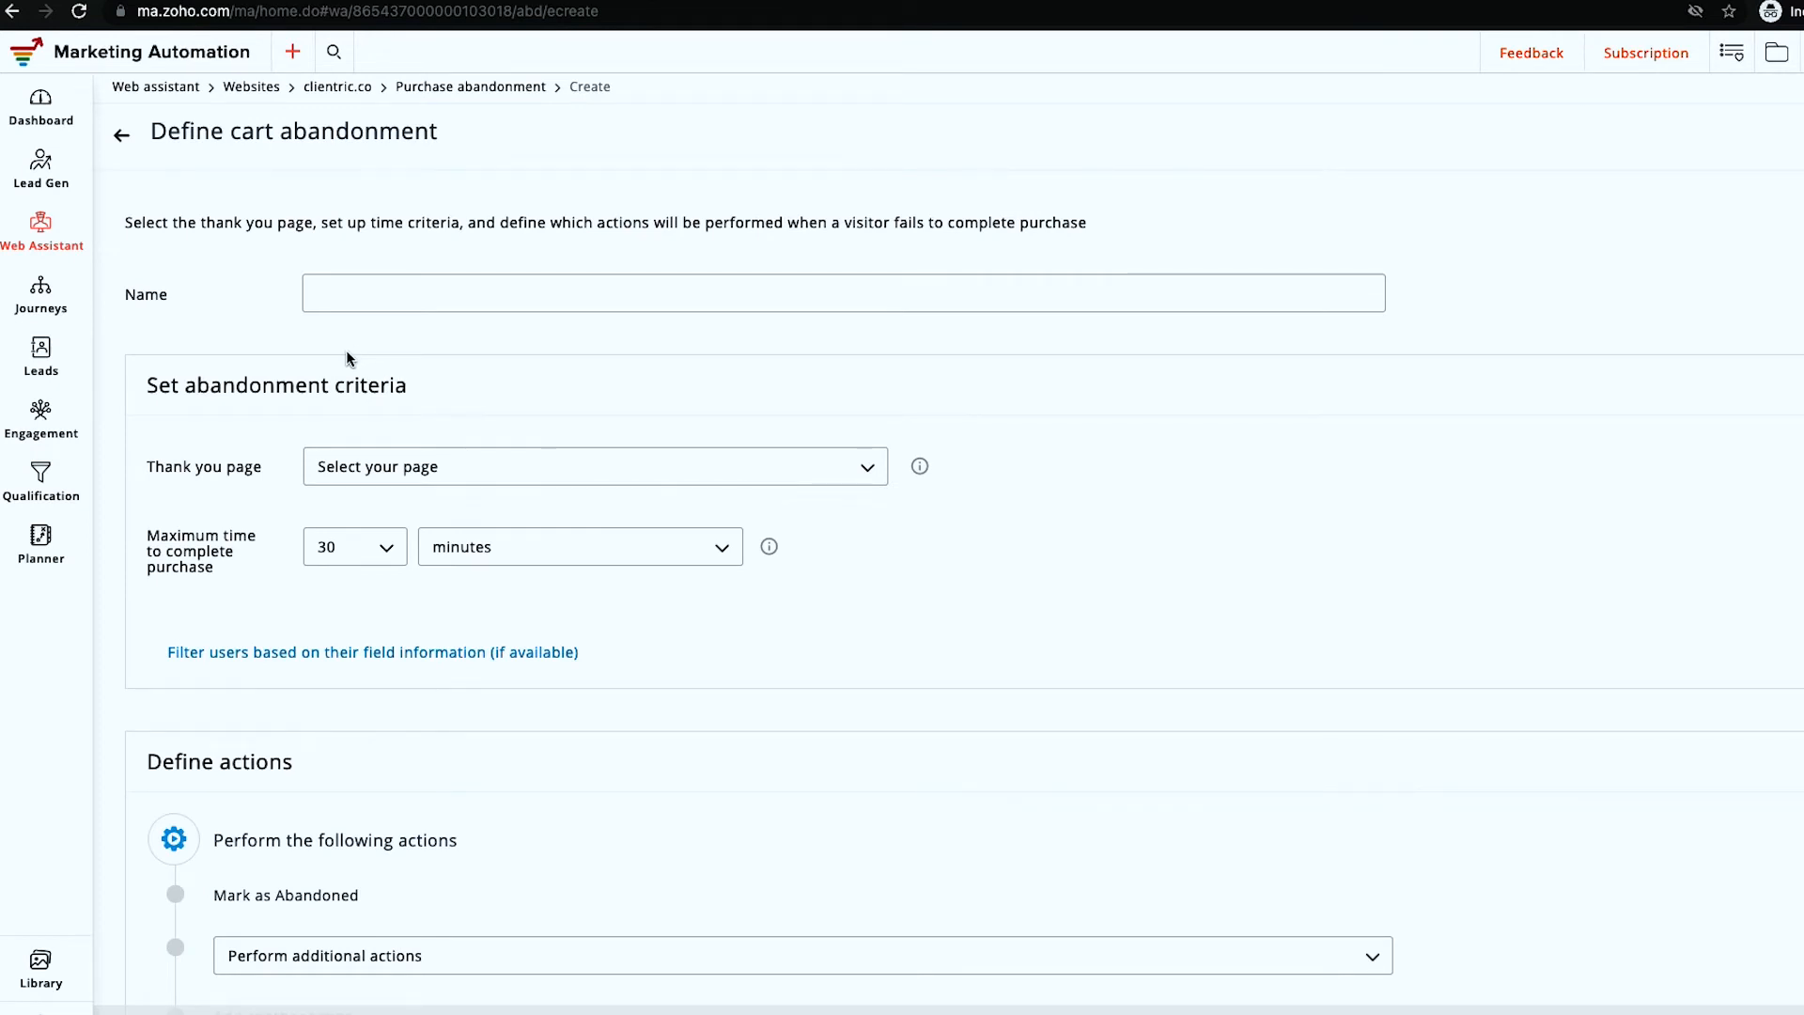
pyautogui.moveTo(189, 388); pyautogui.dragTo(455, 391)
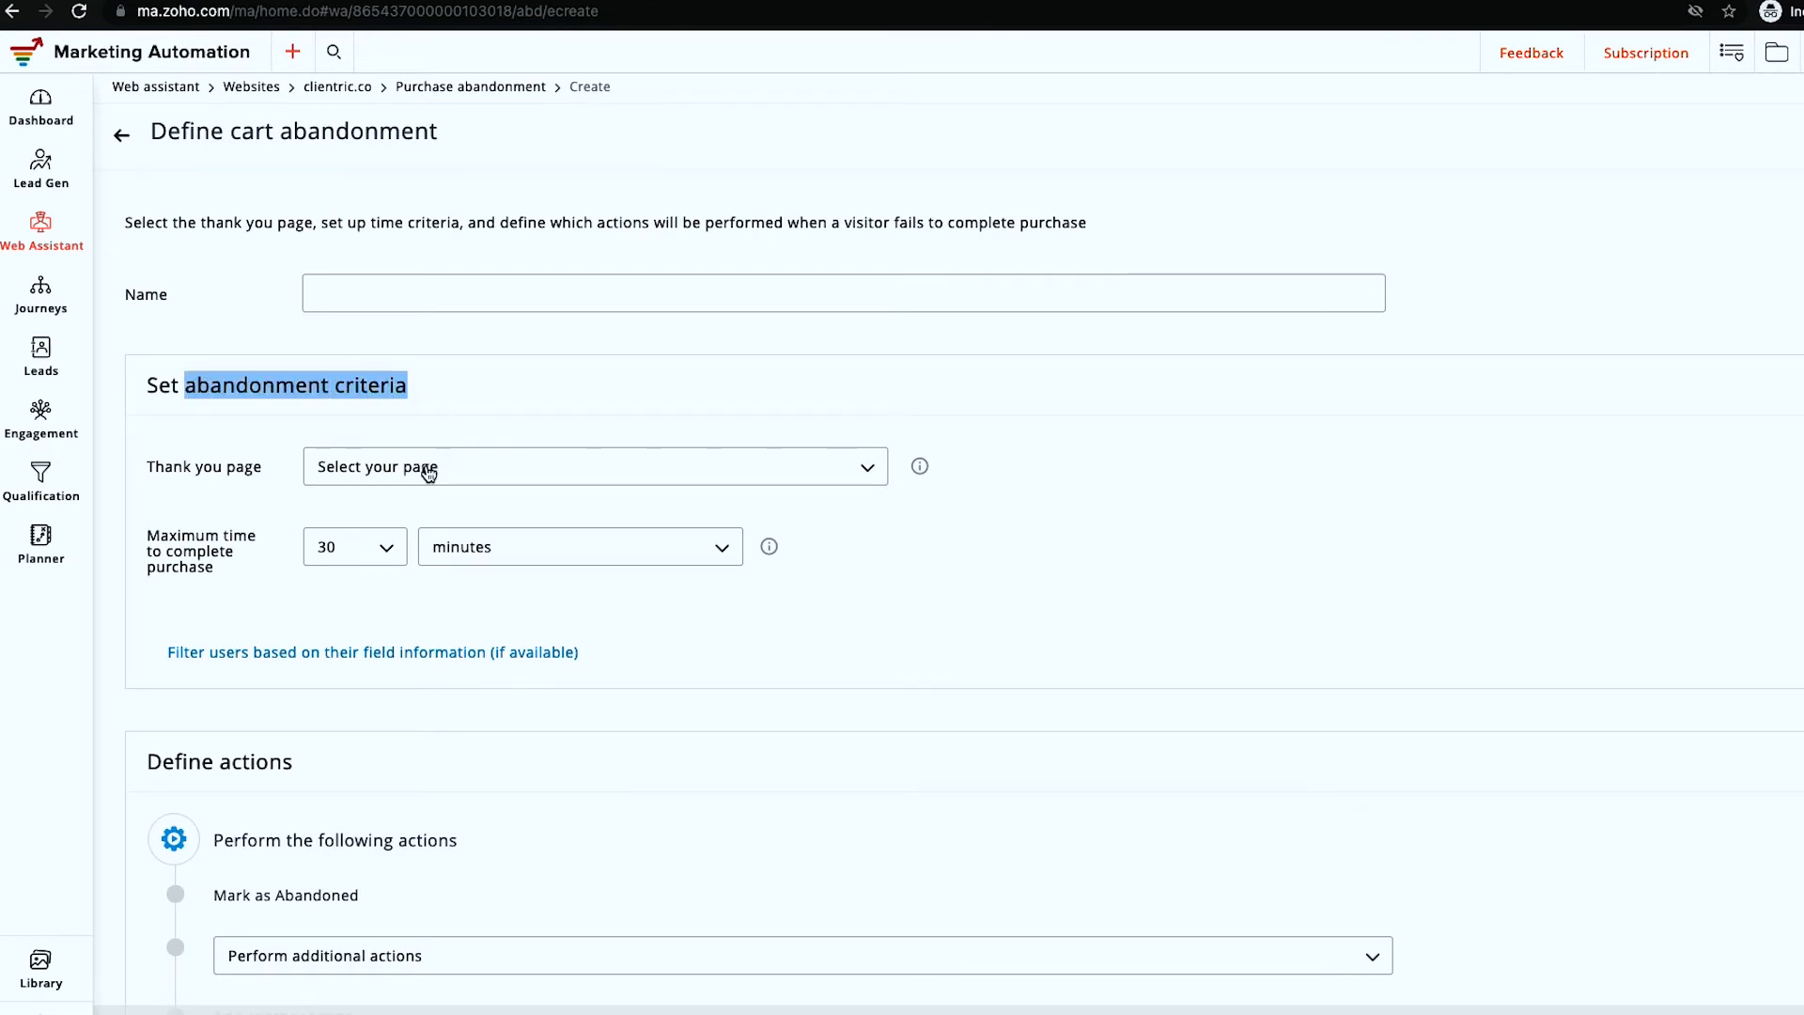
pyautogui.scroll(-1, 404, 479)
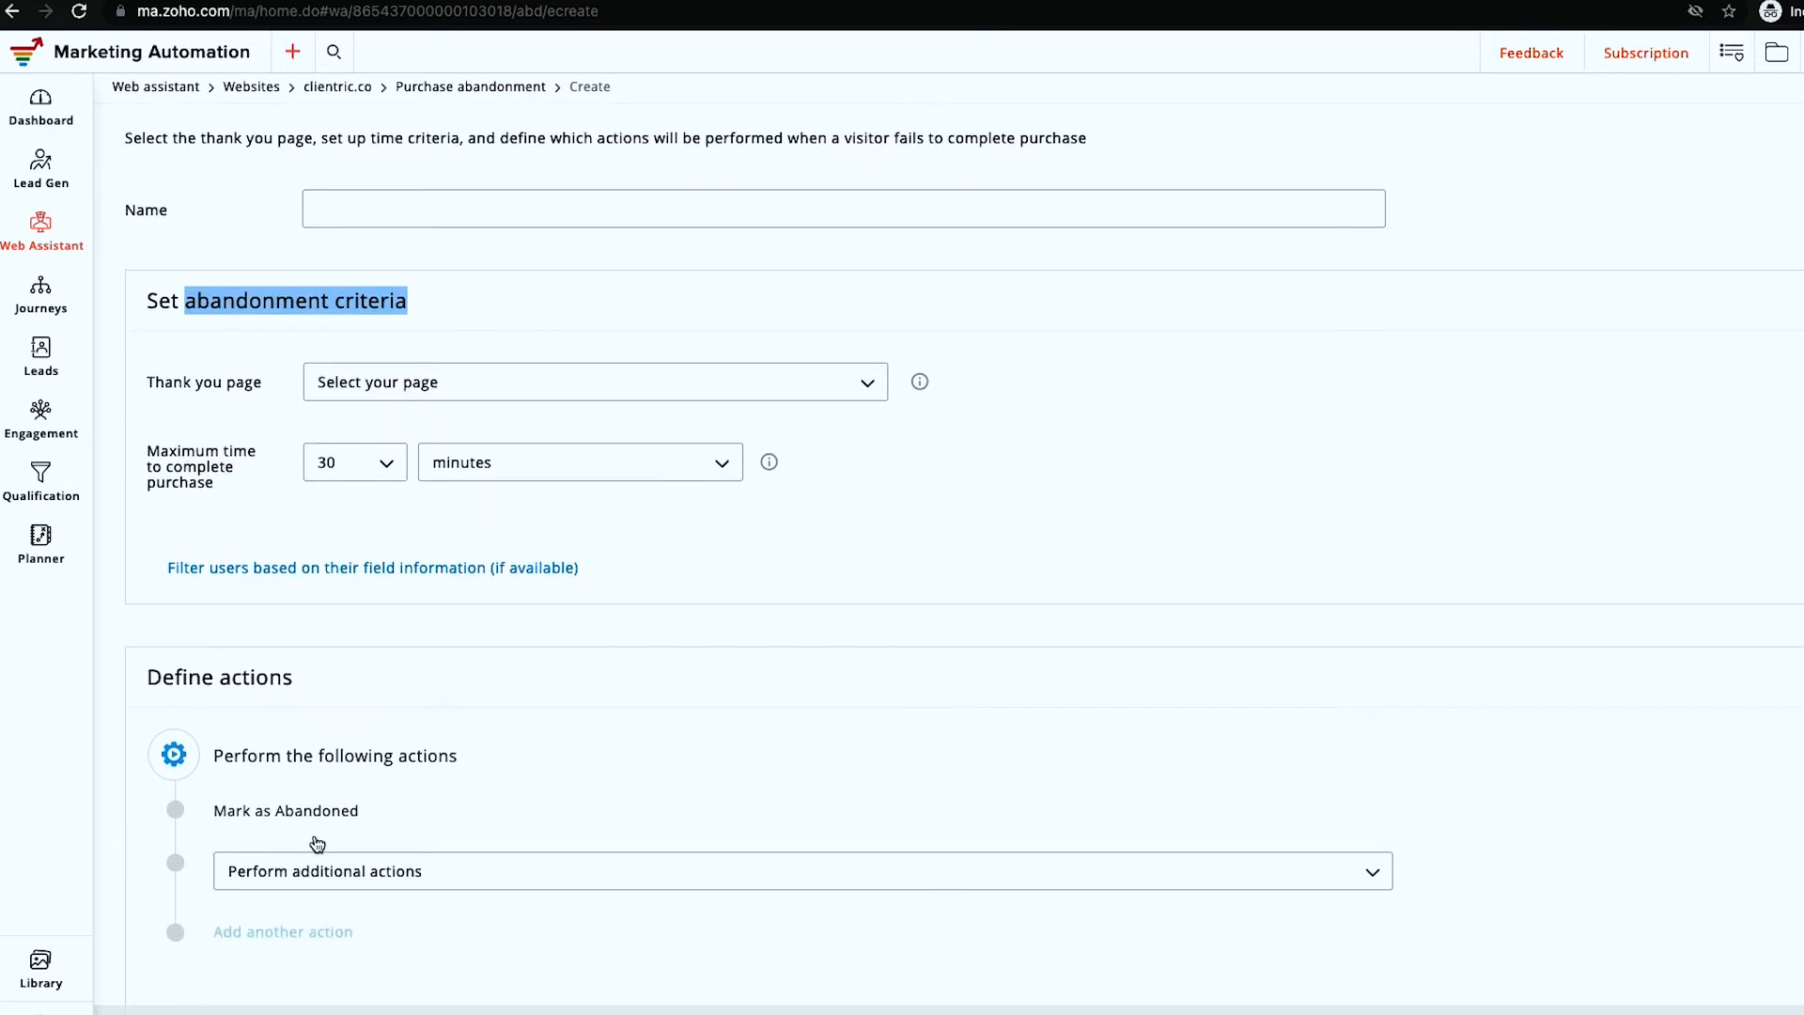
pyautogui.click(122, 169)
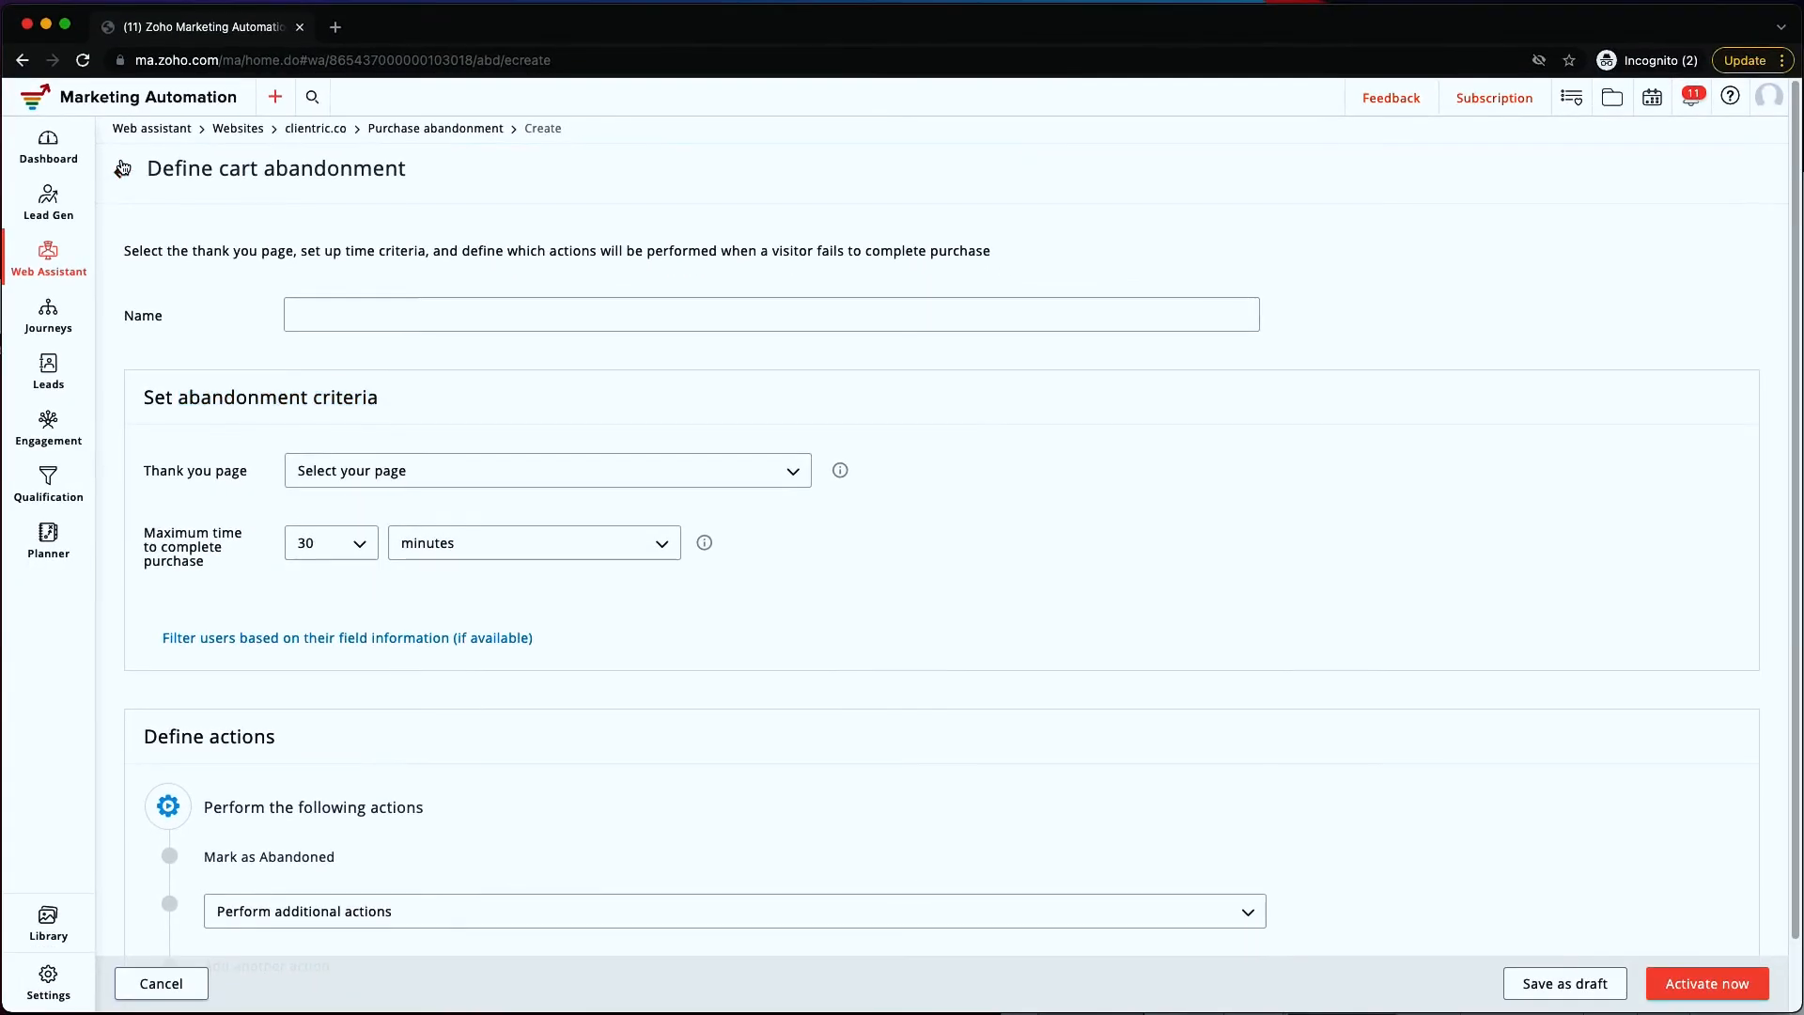
pyautogui.click(123, 169)
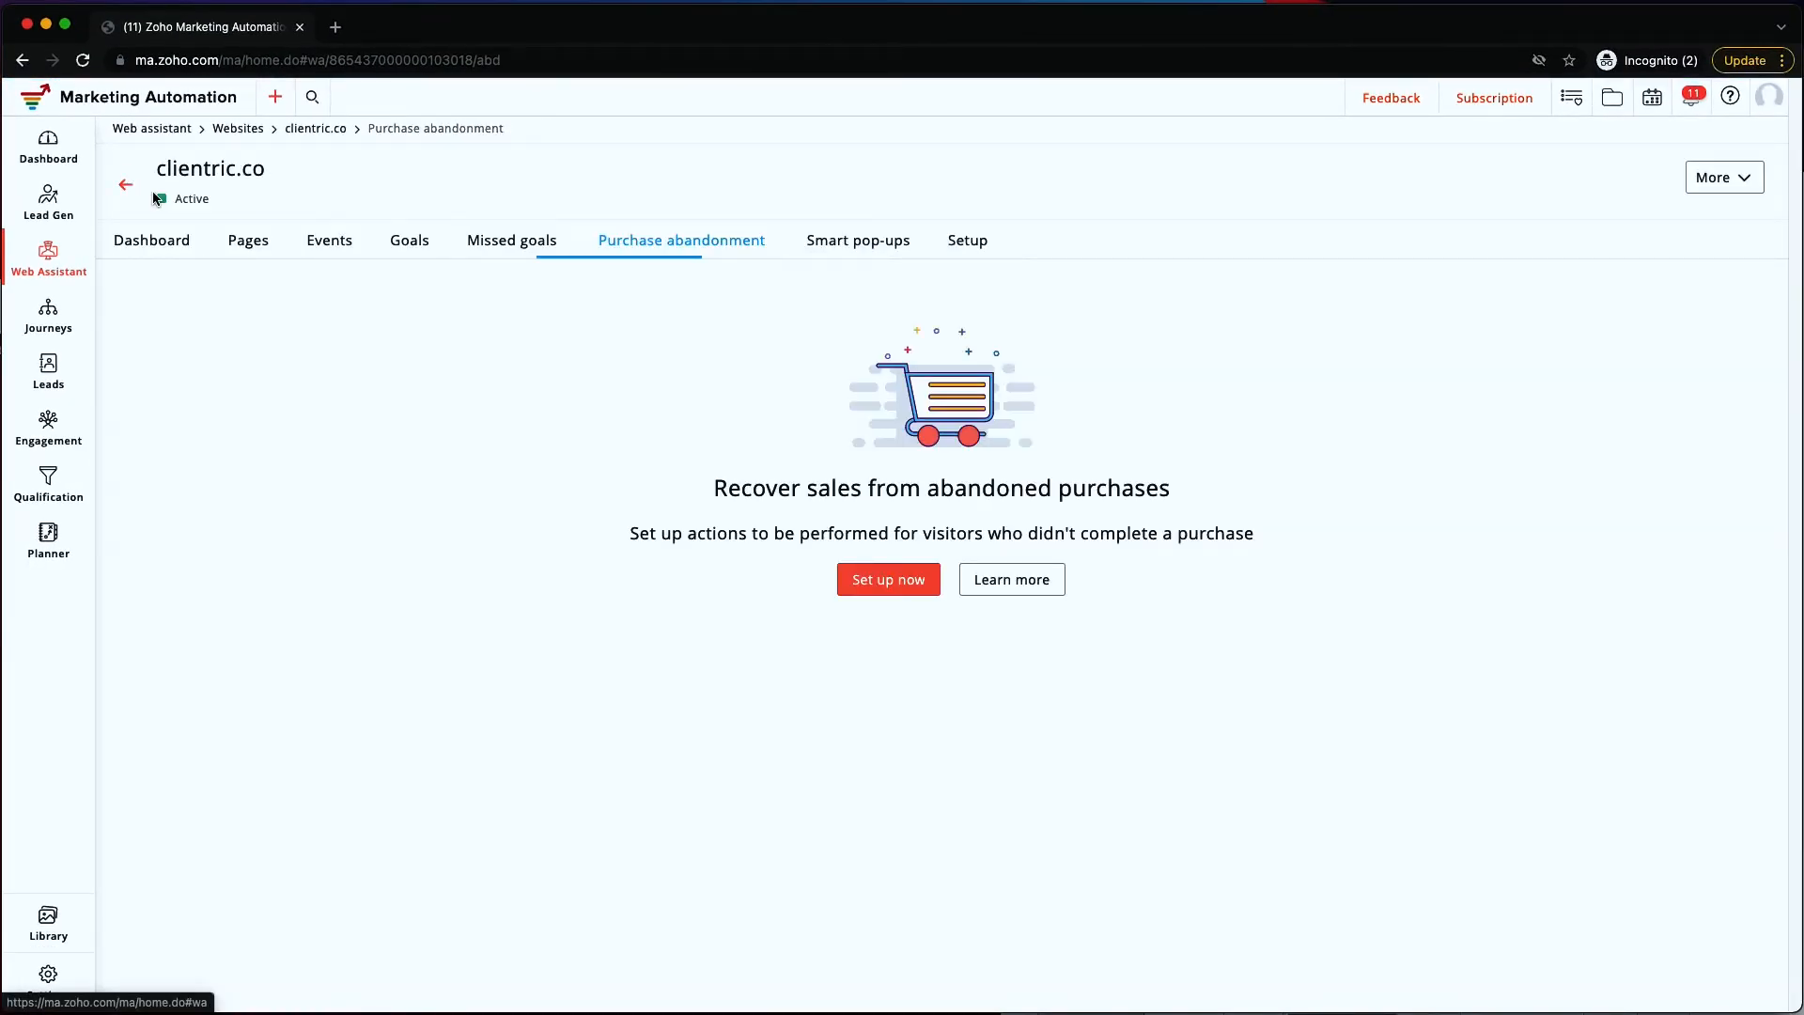
# - Create a new engagement pop-up in the smart pop-ups section of clientric.co
pyautogui.click(873, 252)
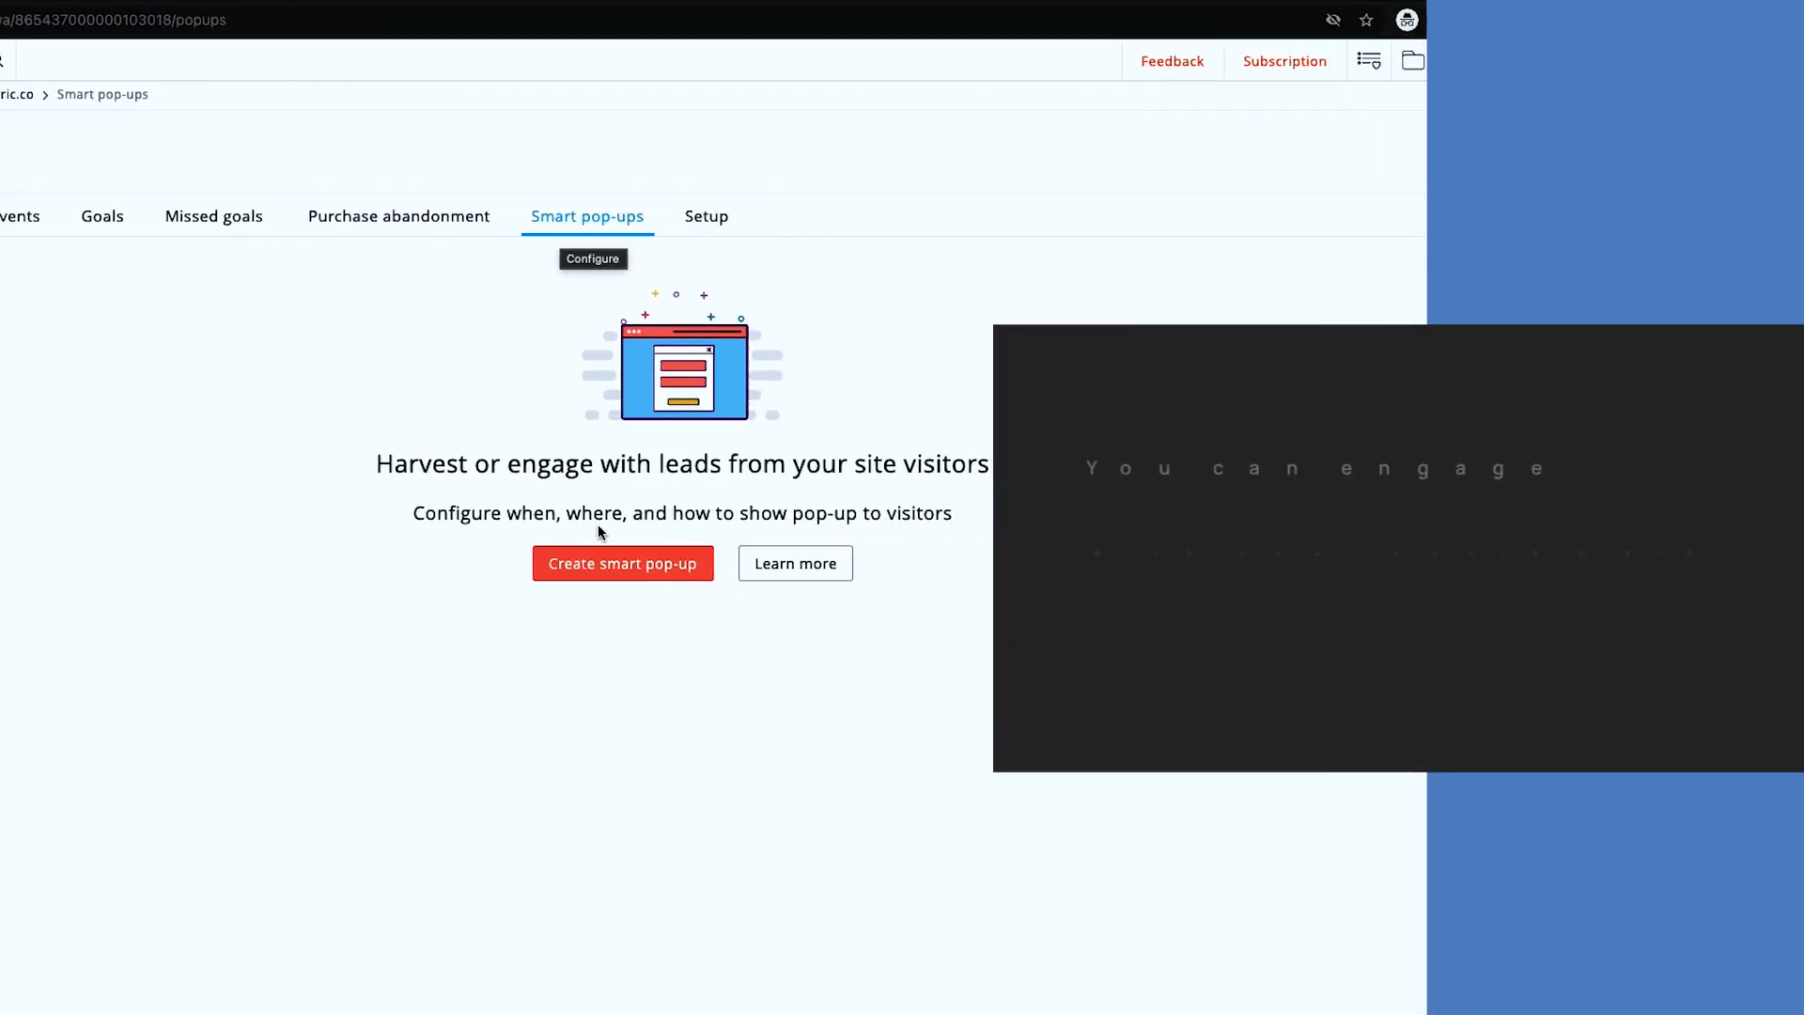
pyautogui.click(605, 574)
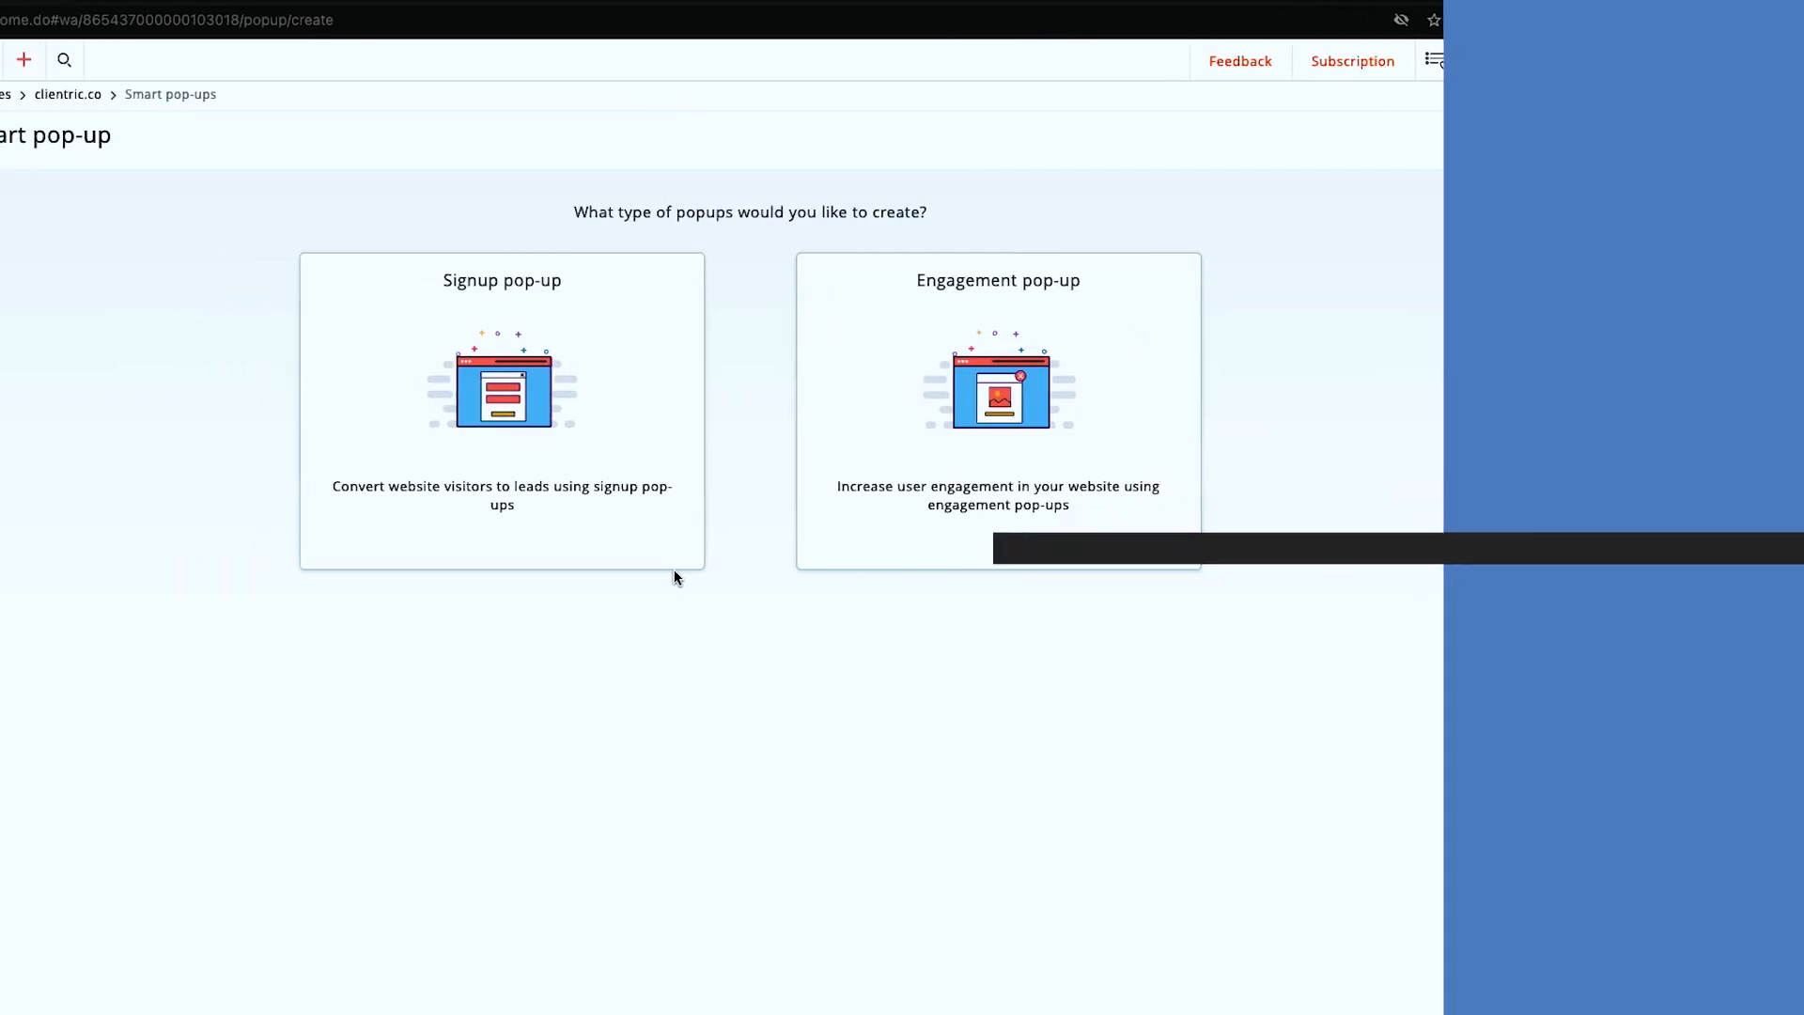
pyautogui.moveTo(421, 512)
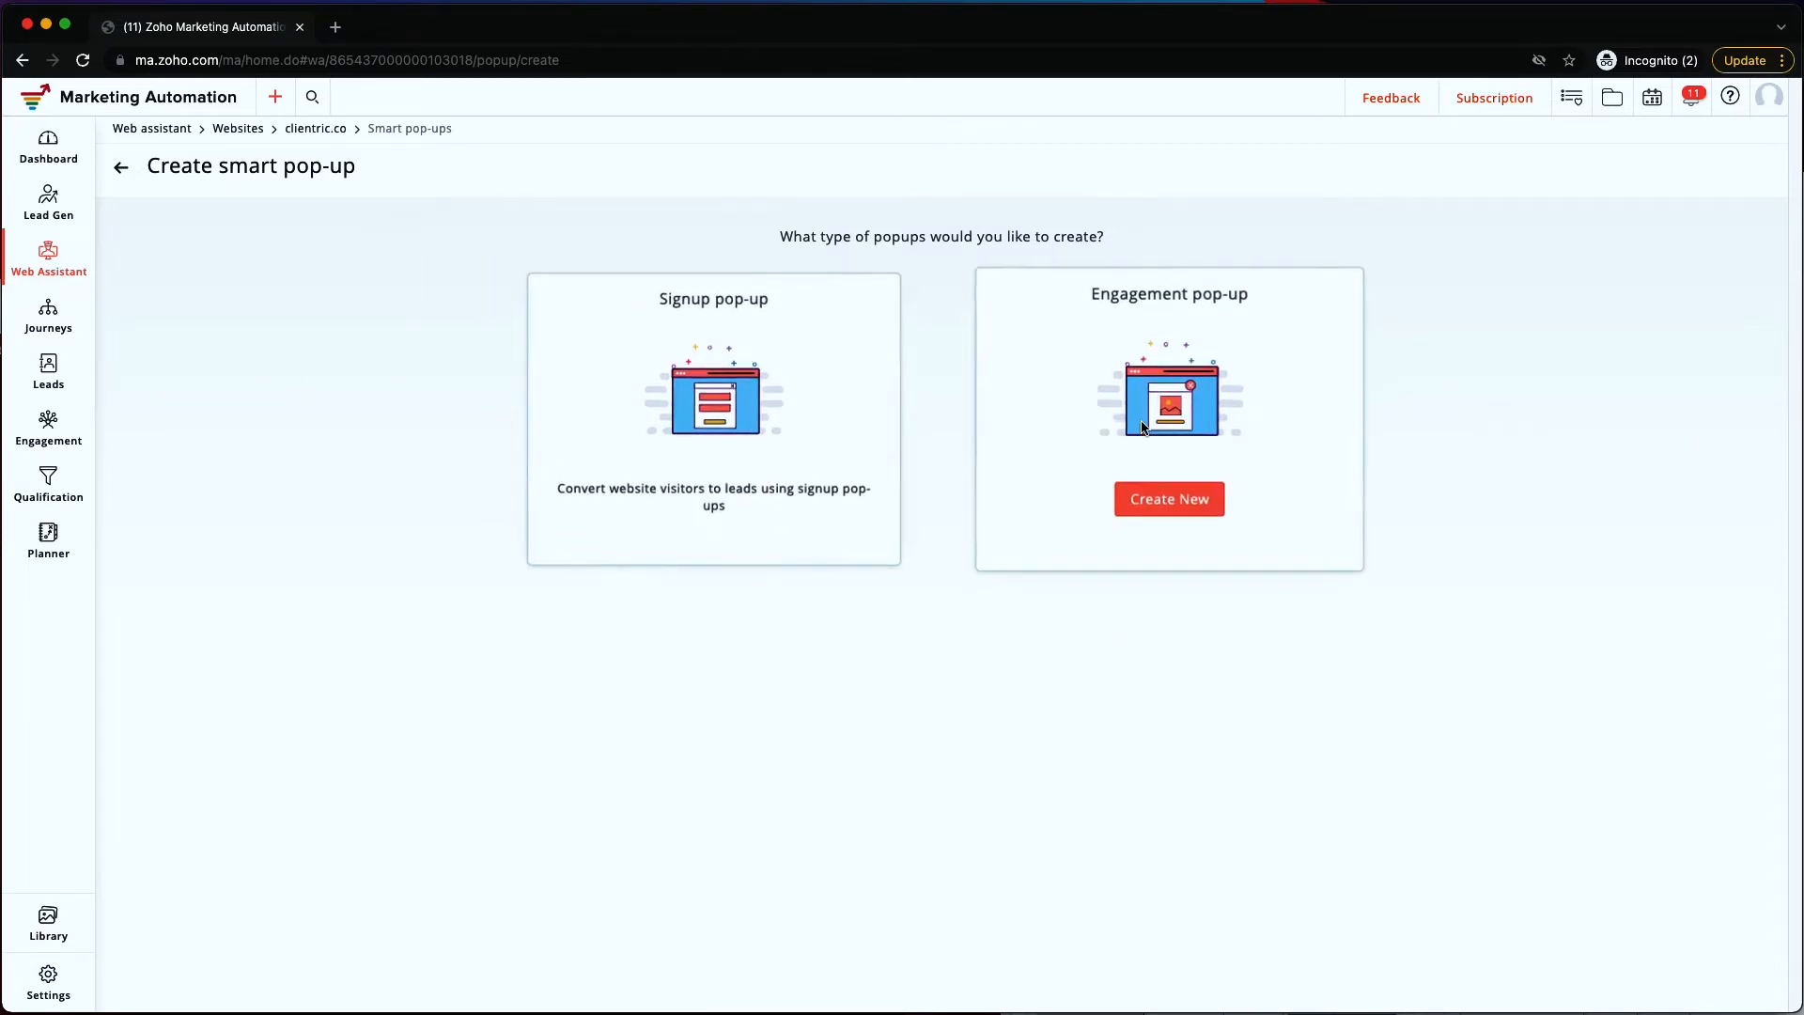
pyautogui.moveTo(1001, 340)
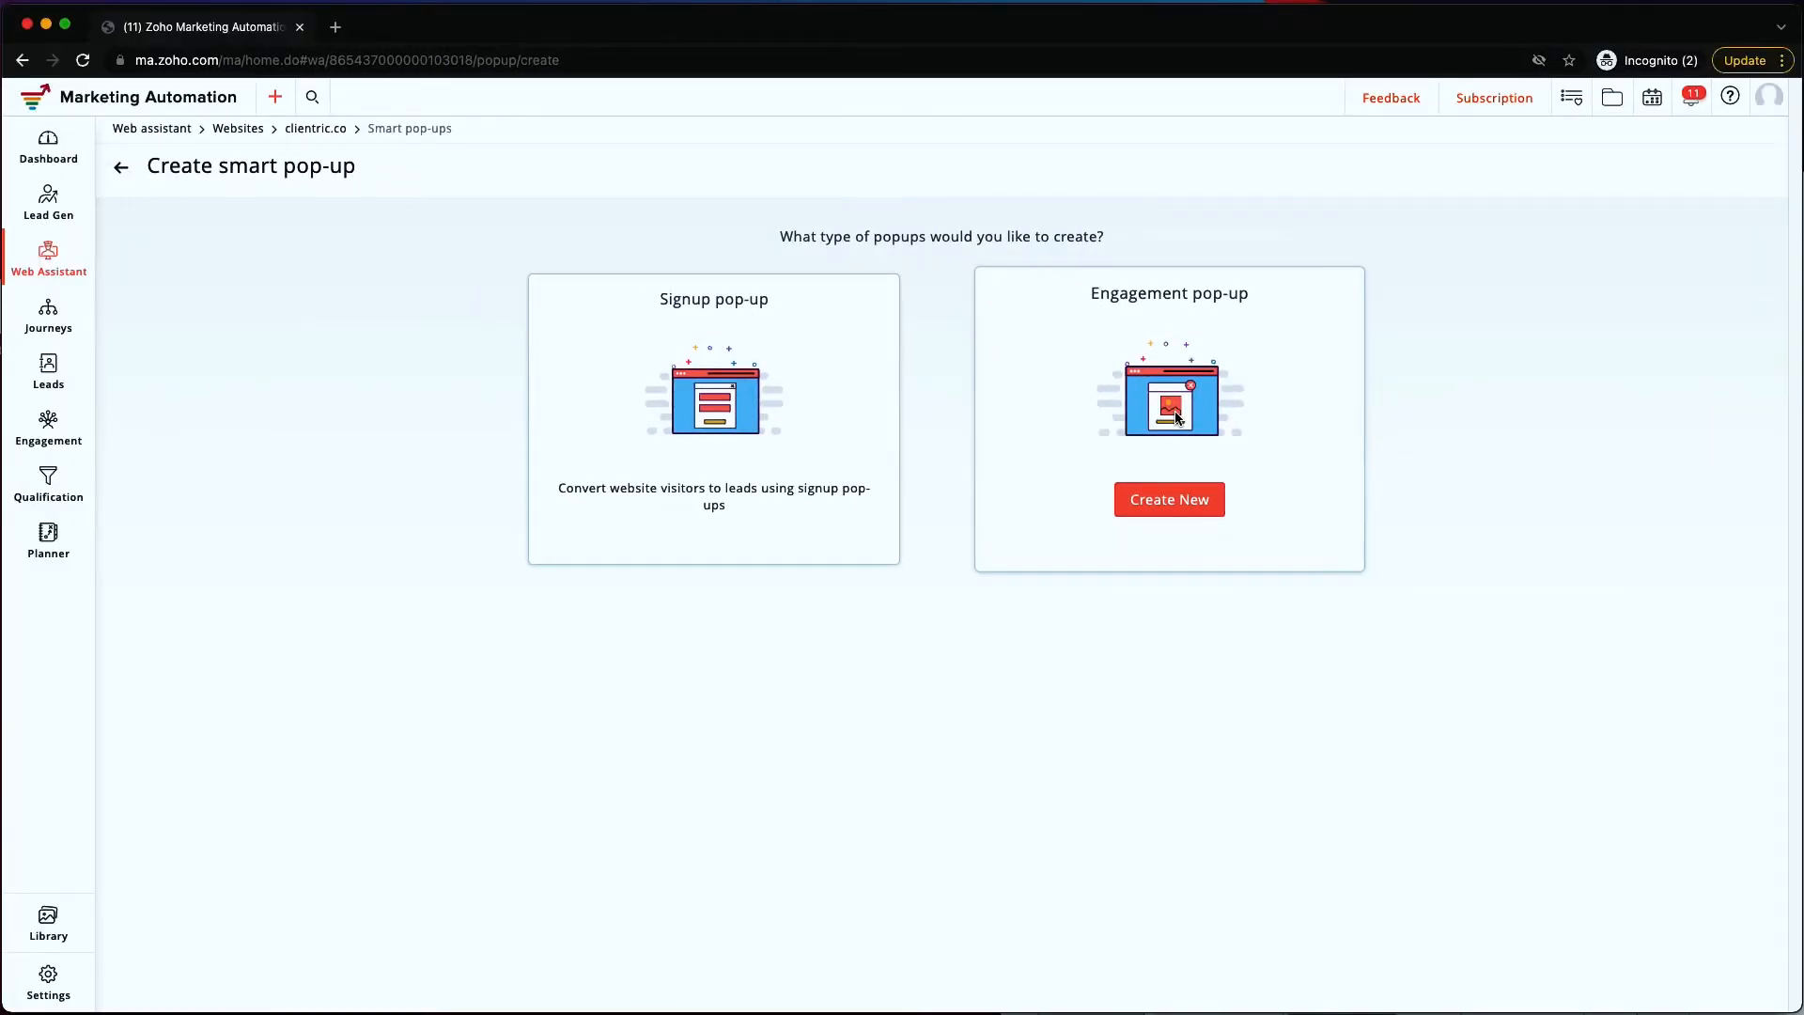
pyautogui.click(1161, 495)
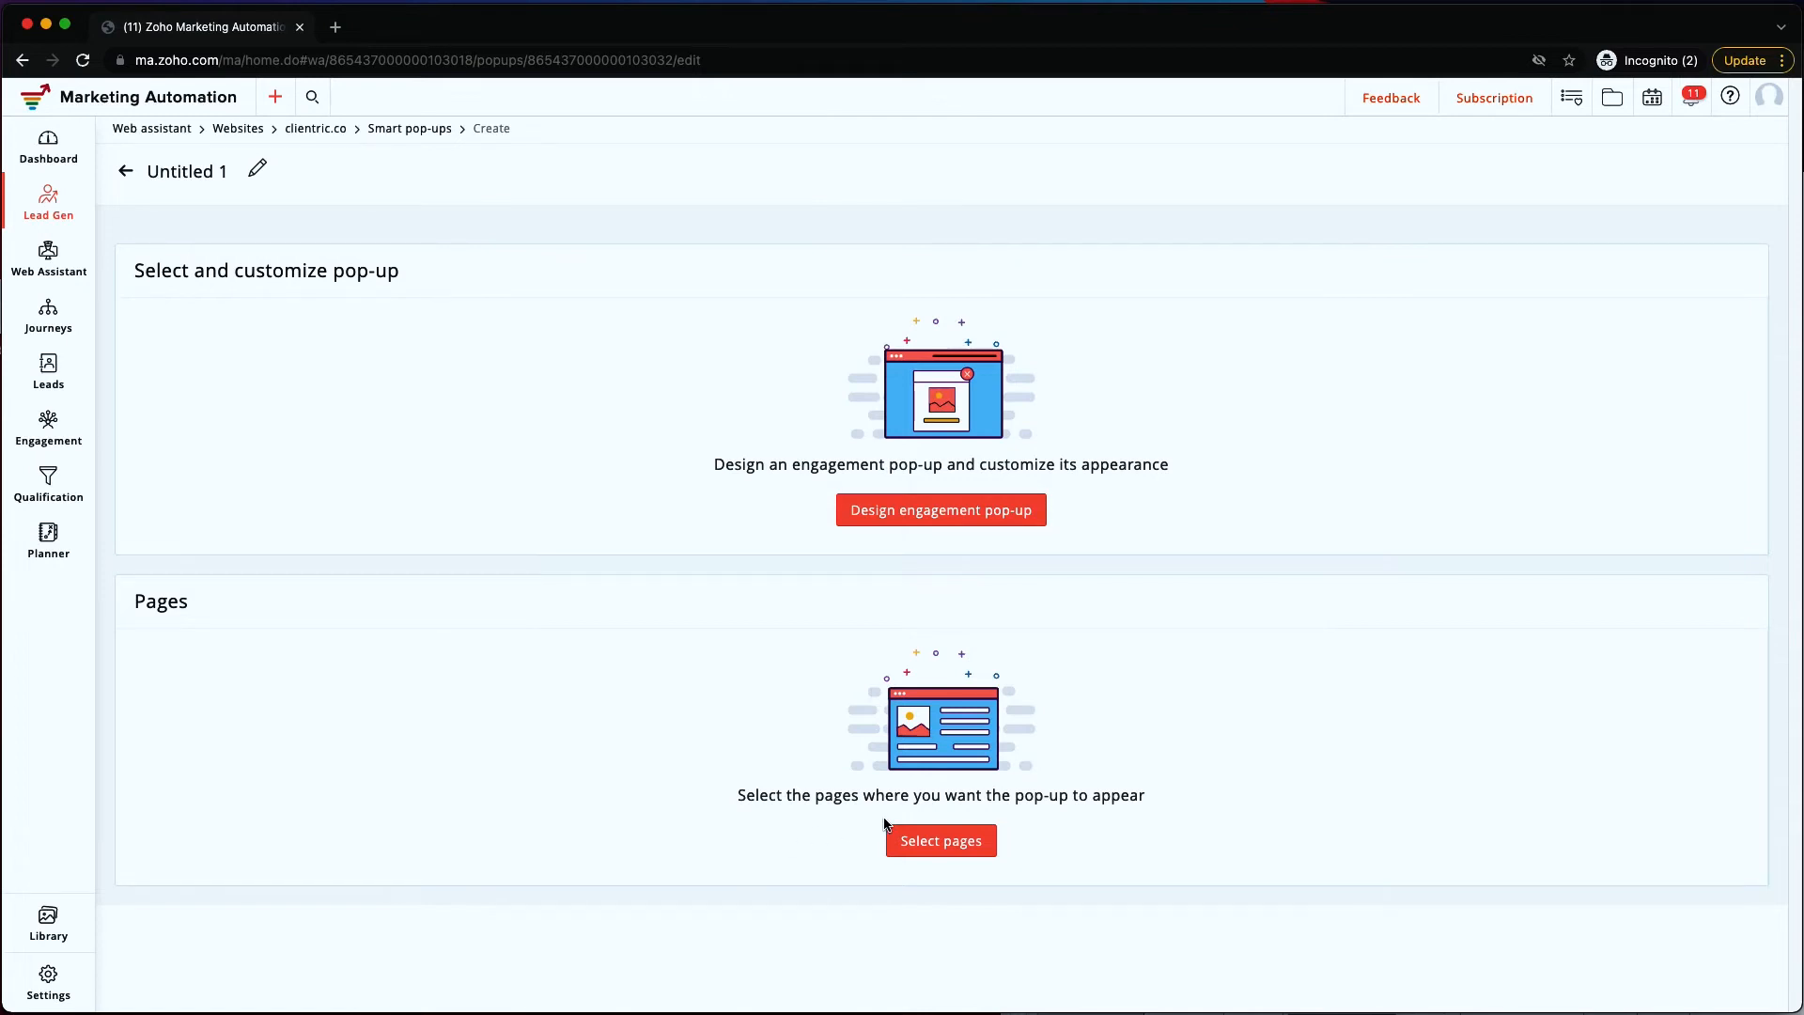
# - Browse the regular and vertical engagement pop-up templates and return to the smart pop-ups list without choosing one
pyautogui.click(895, 512)
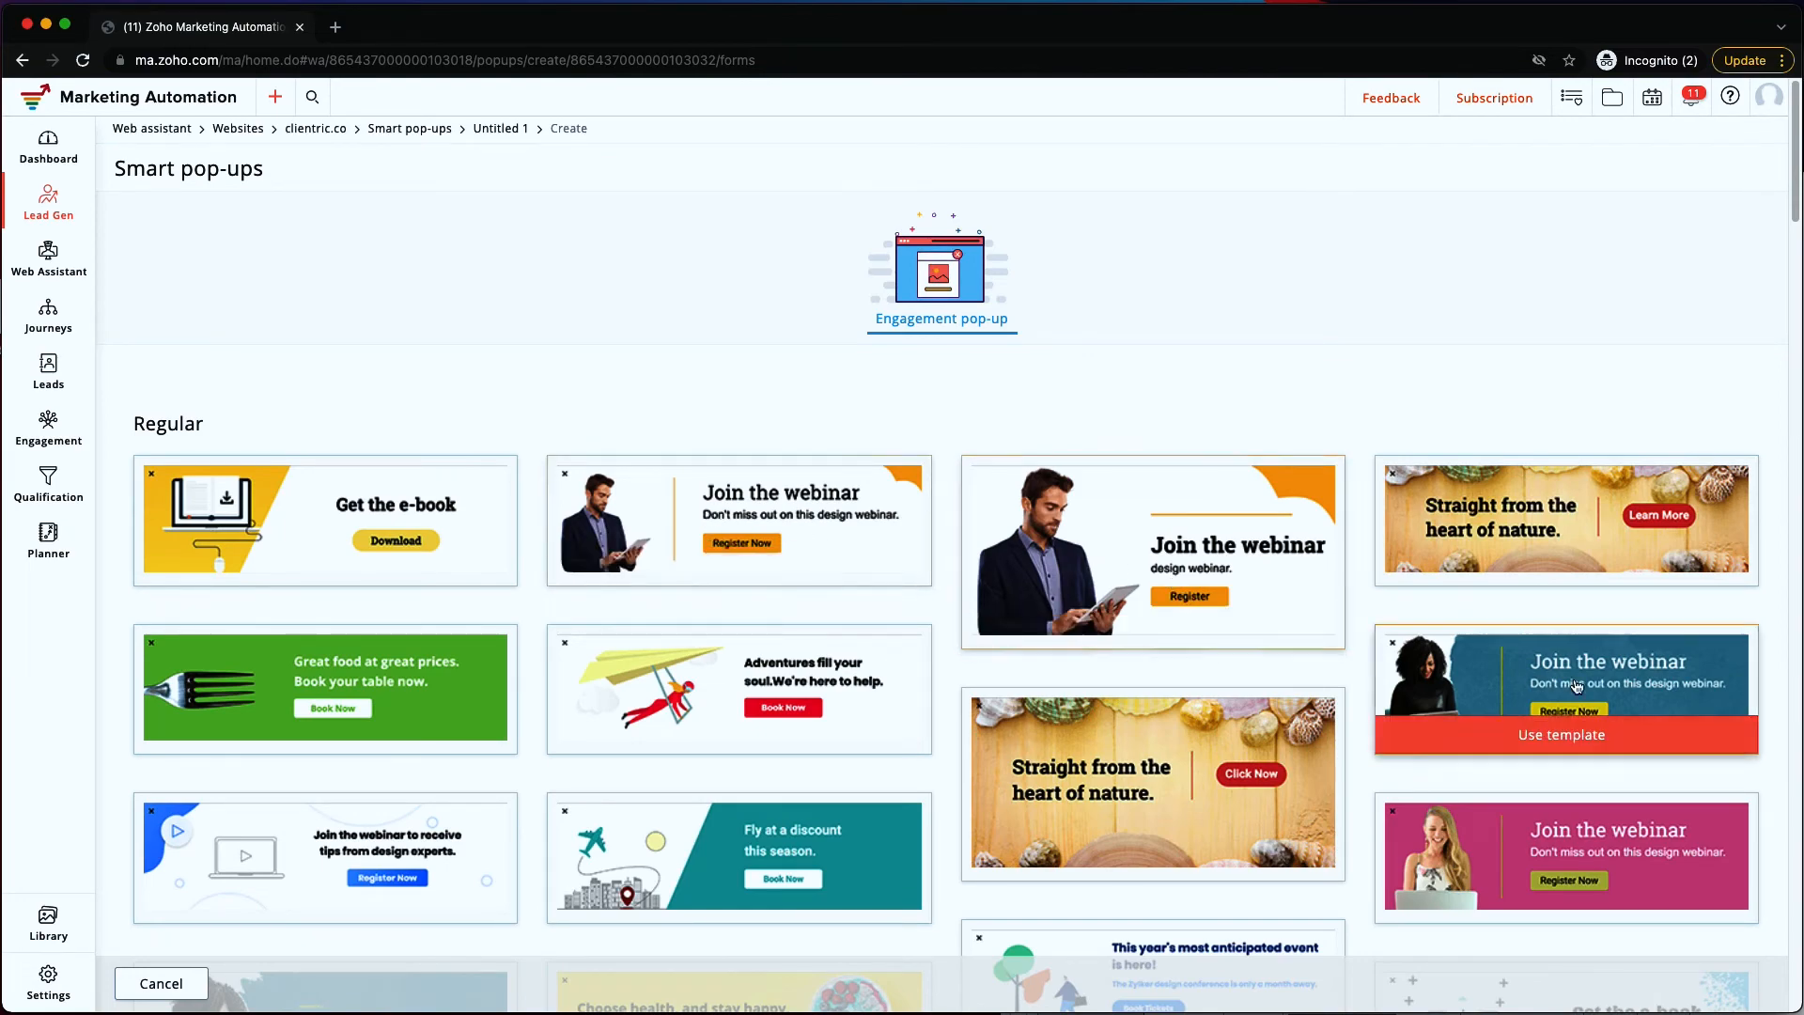
pyautogui.scroll(-20, 1278, 712)
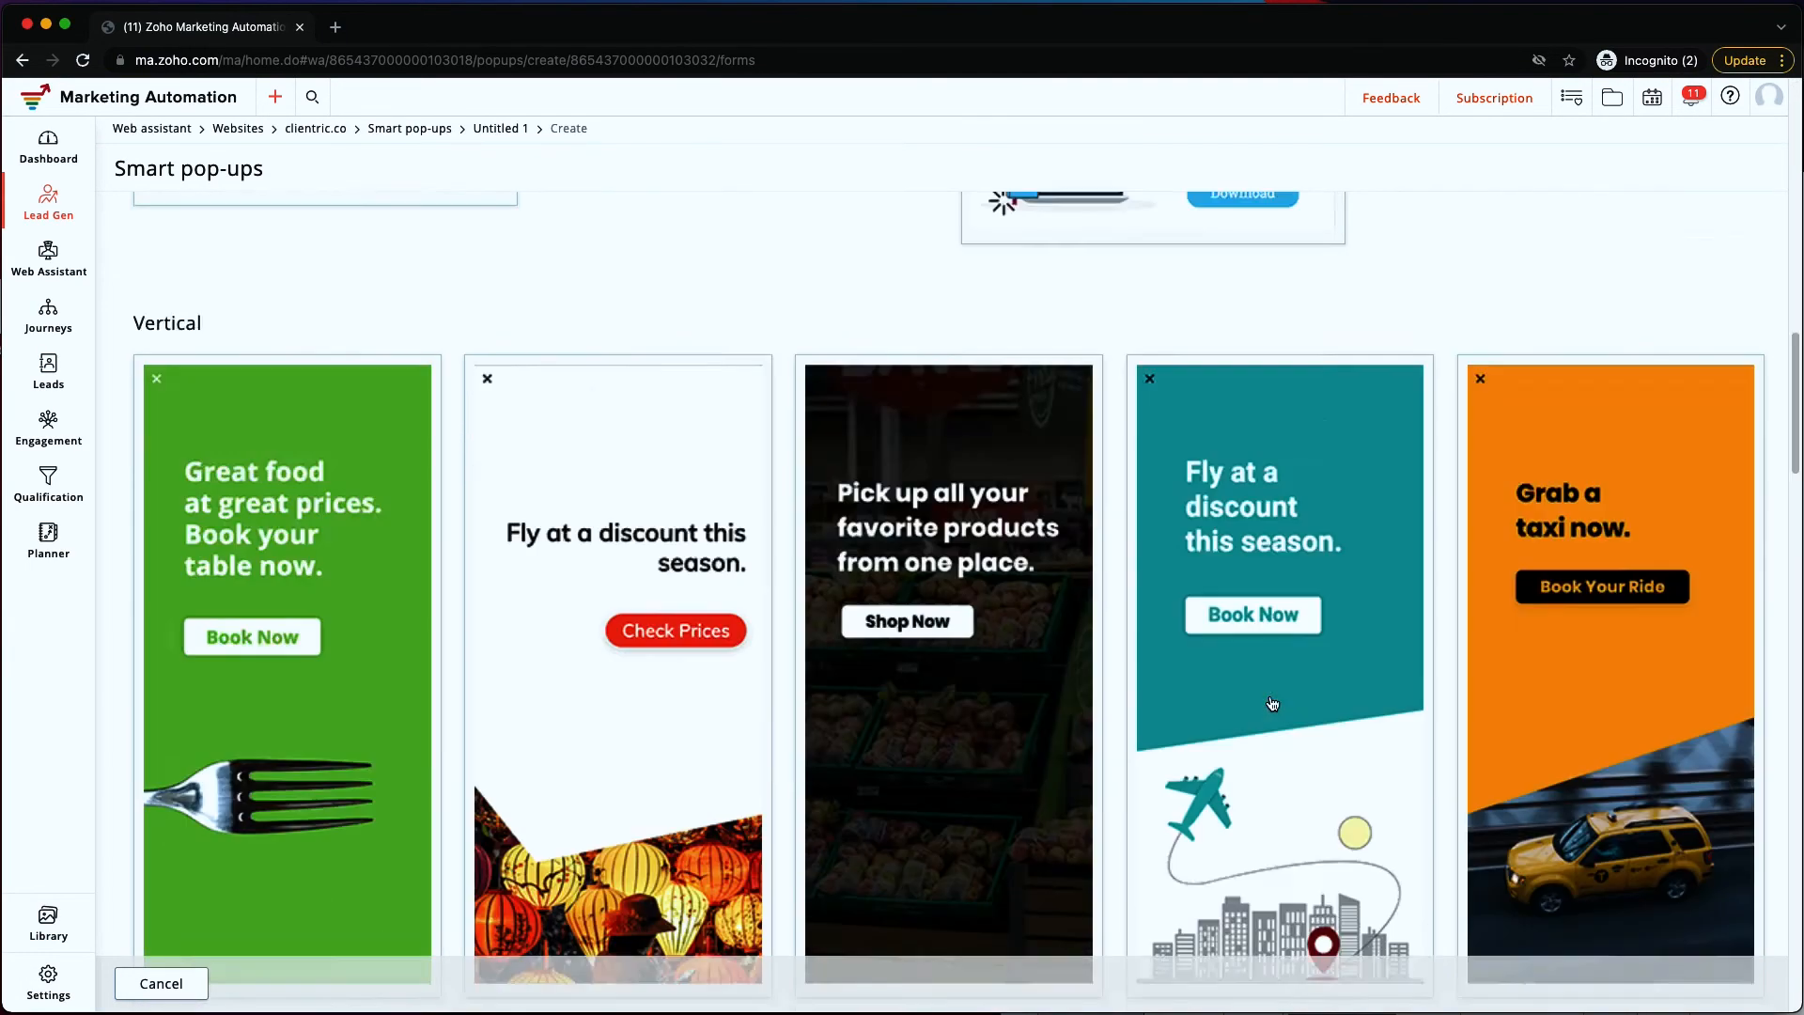
pyautogui.scroll(5, 1273, 703)
pyautogui.scroll(15, 1272, 704)
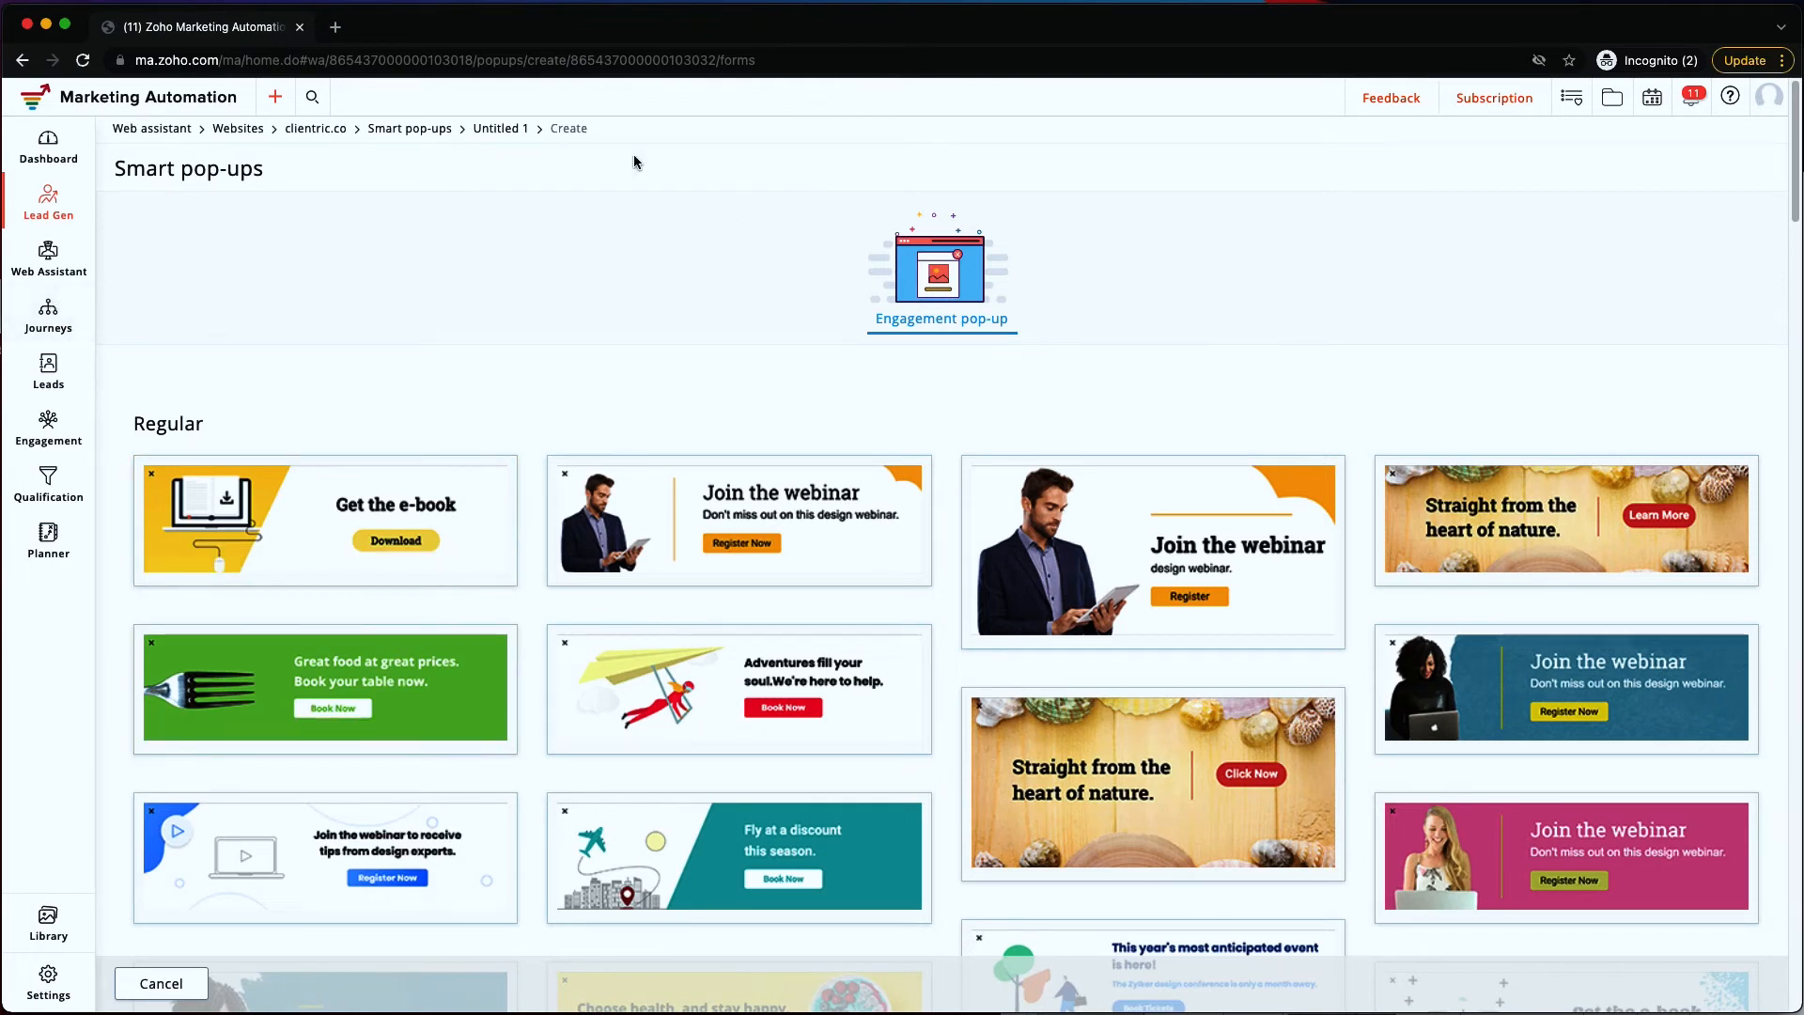
pyautogui.click(409, 132)
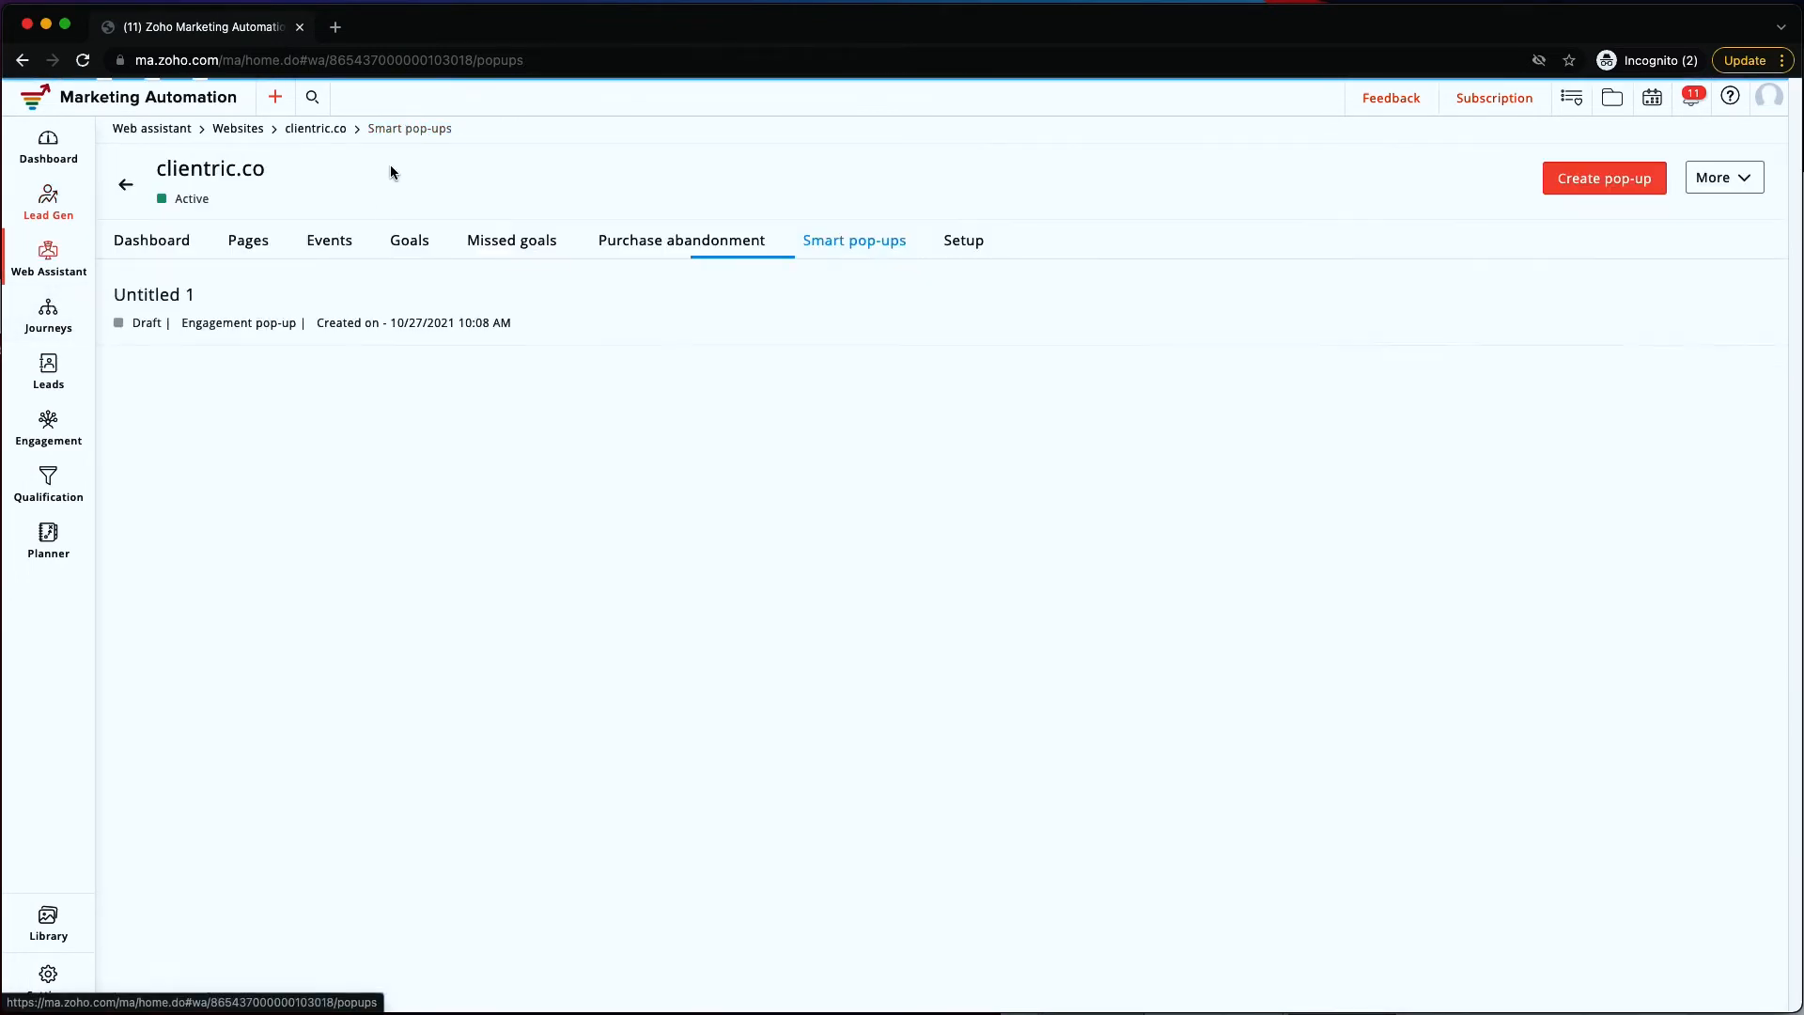
# - Create a new signup pop-up for clientric.co
pyautogui.click(1567, 171)
pyautogui.moveTo(725, 448)
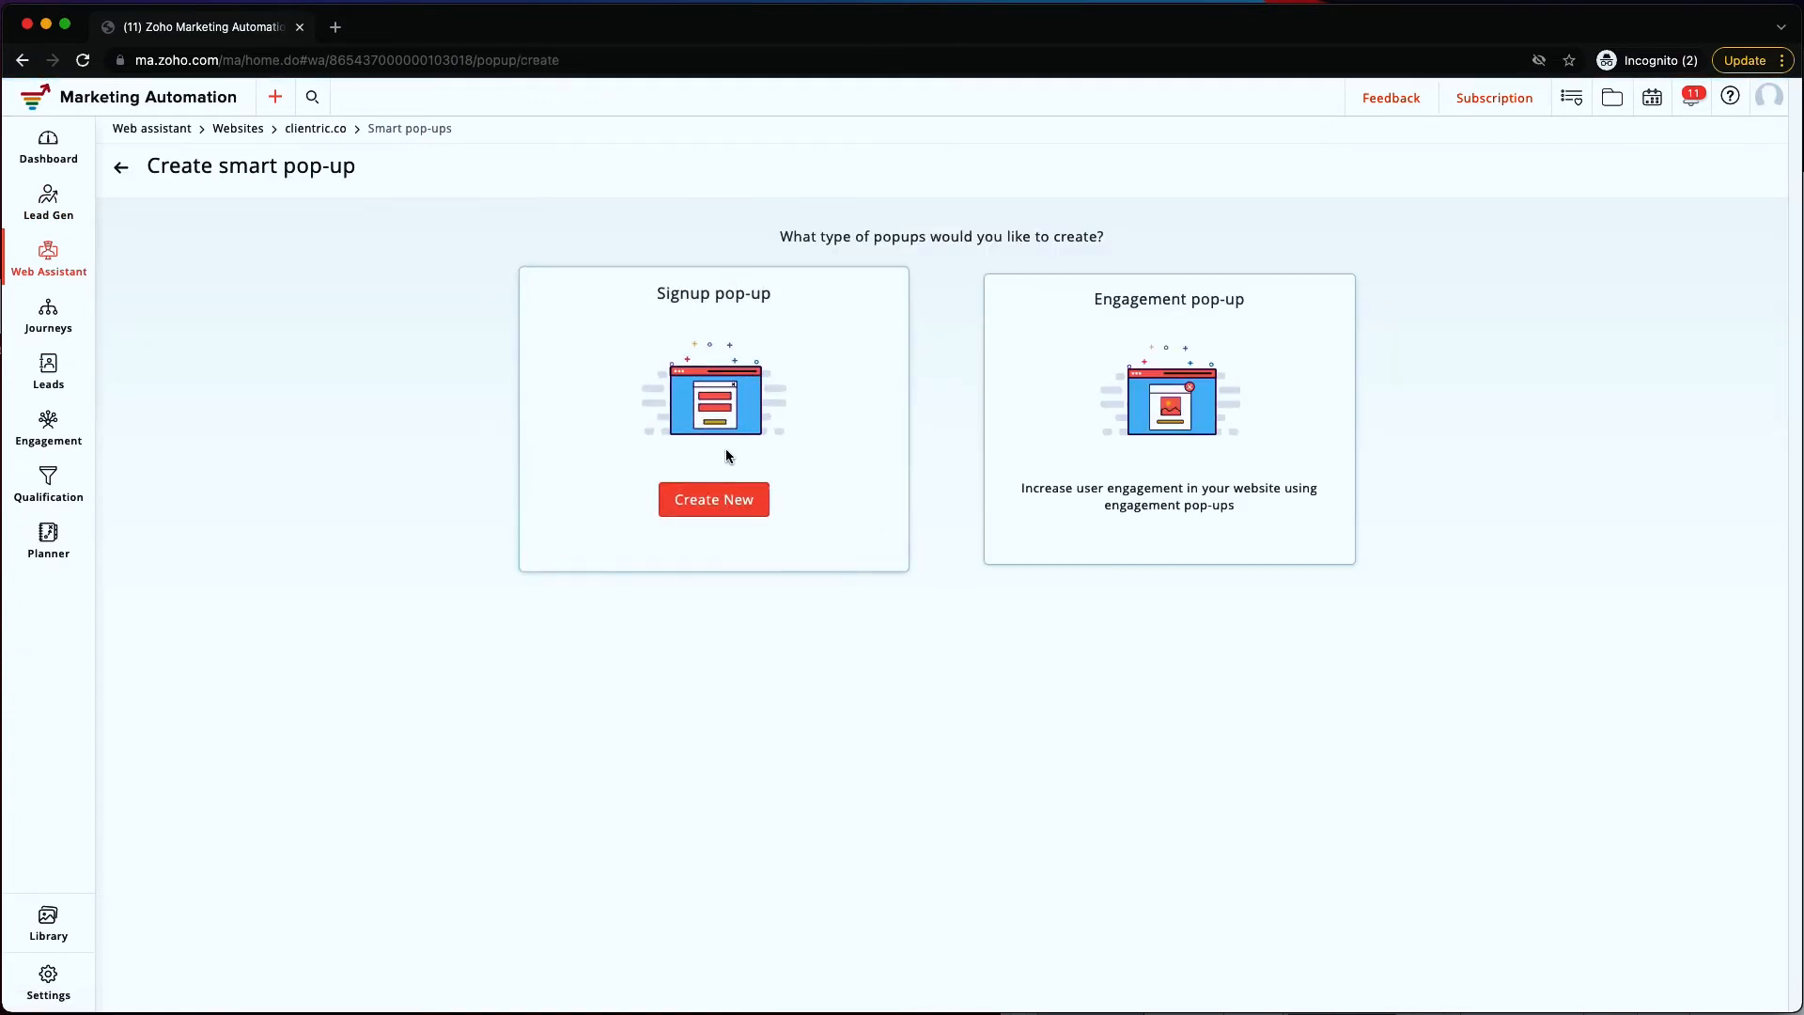
pyautogui.click(733, 519)
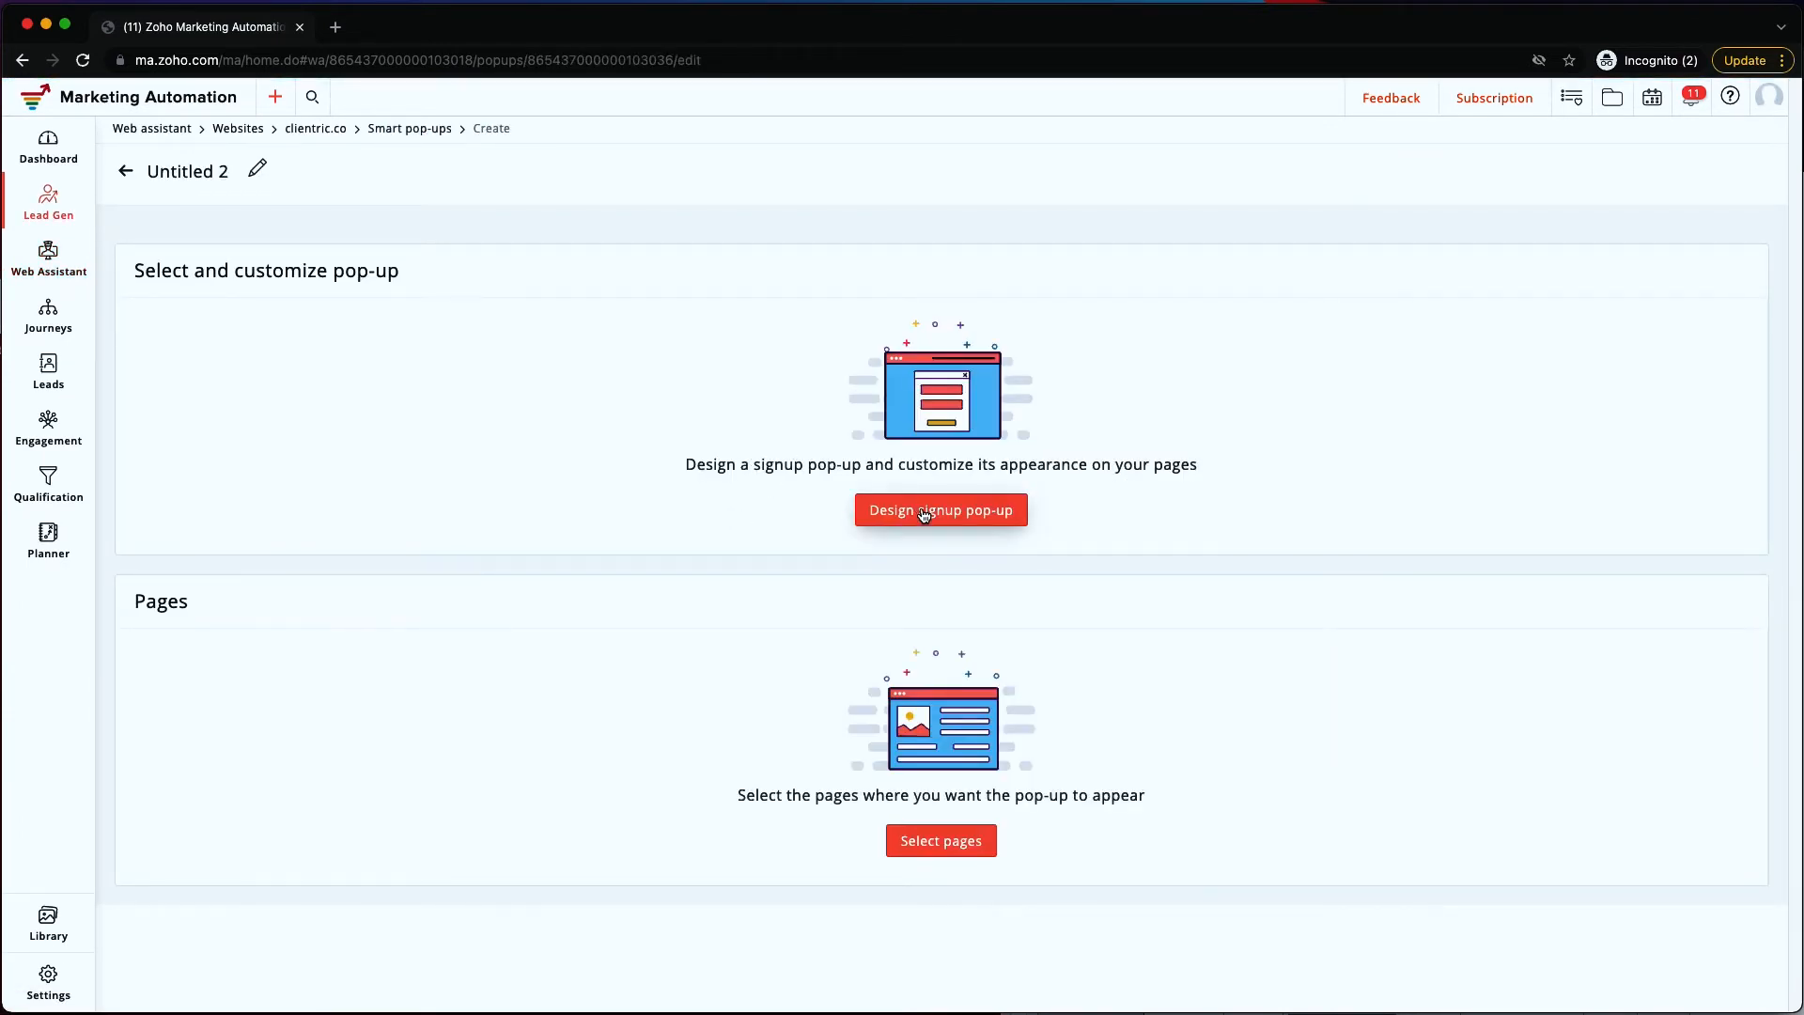
# - View the activity based criteria fields in the signup pop-up's page selection and cancel it
pyautogui.click(930, 840)
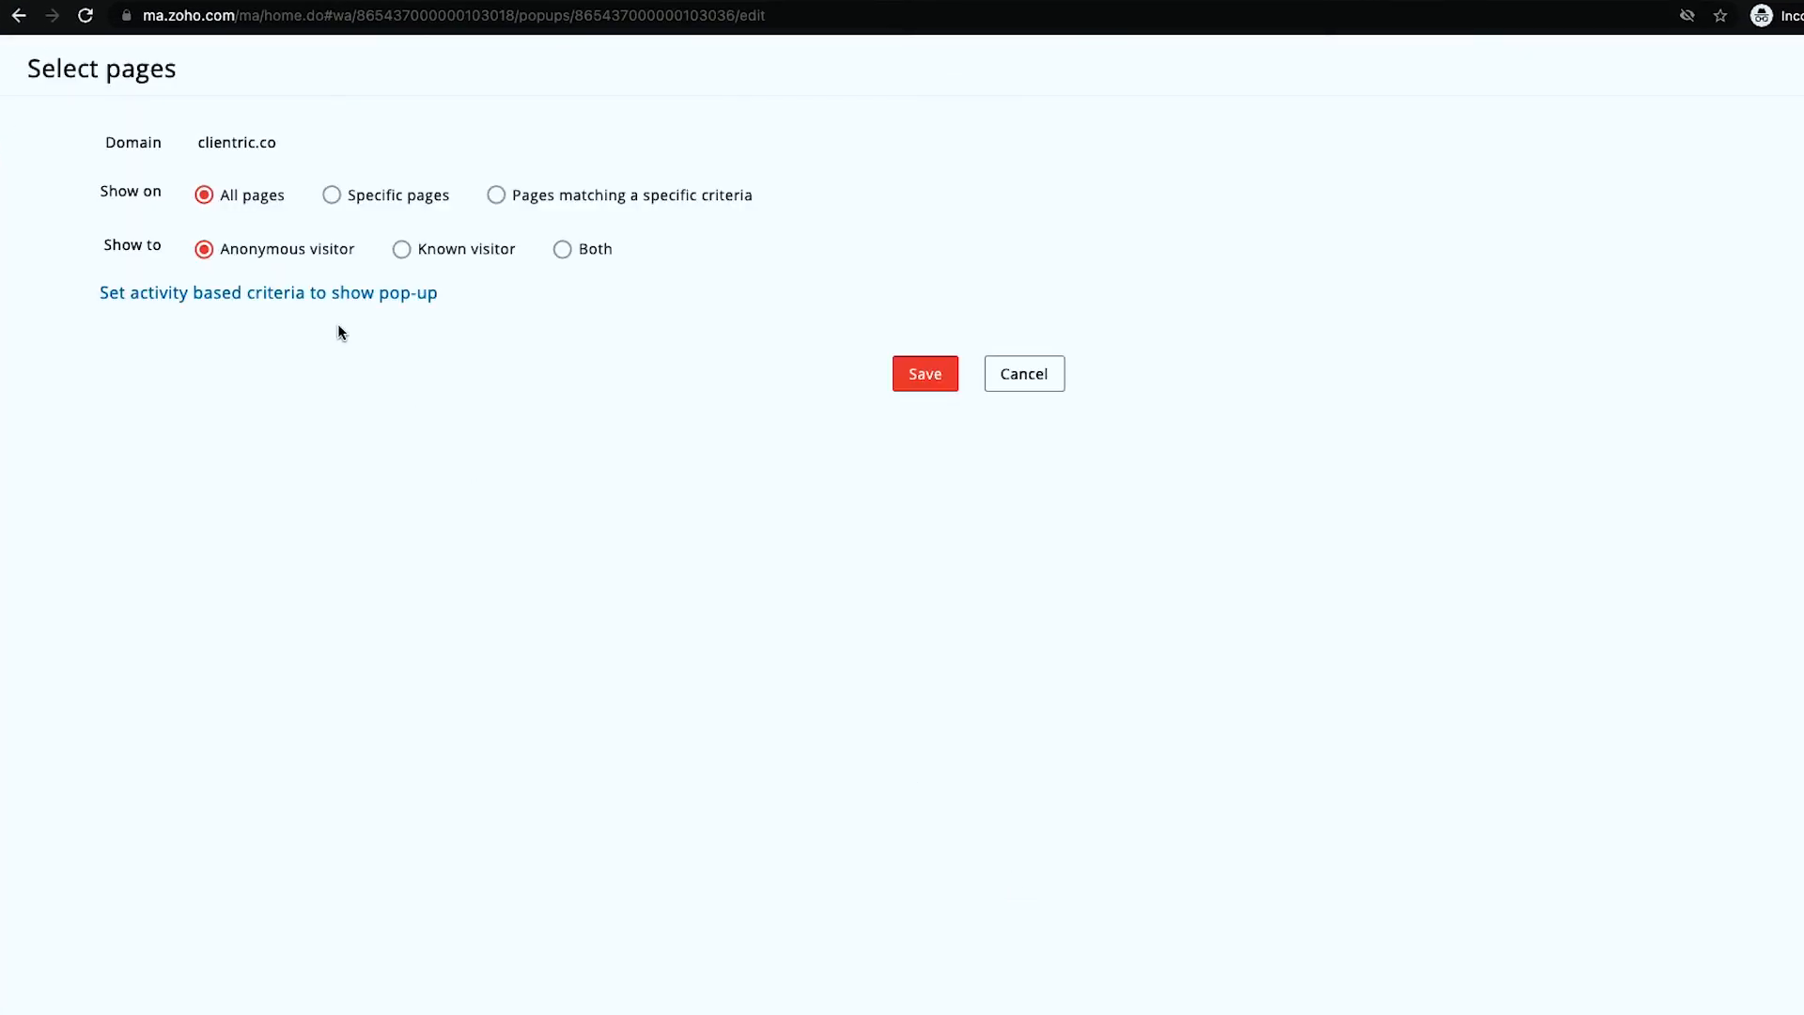
pyautogui.click(210, 292)
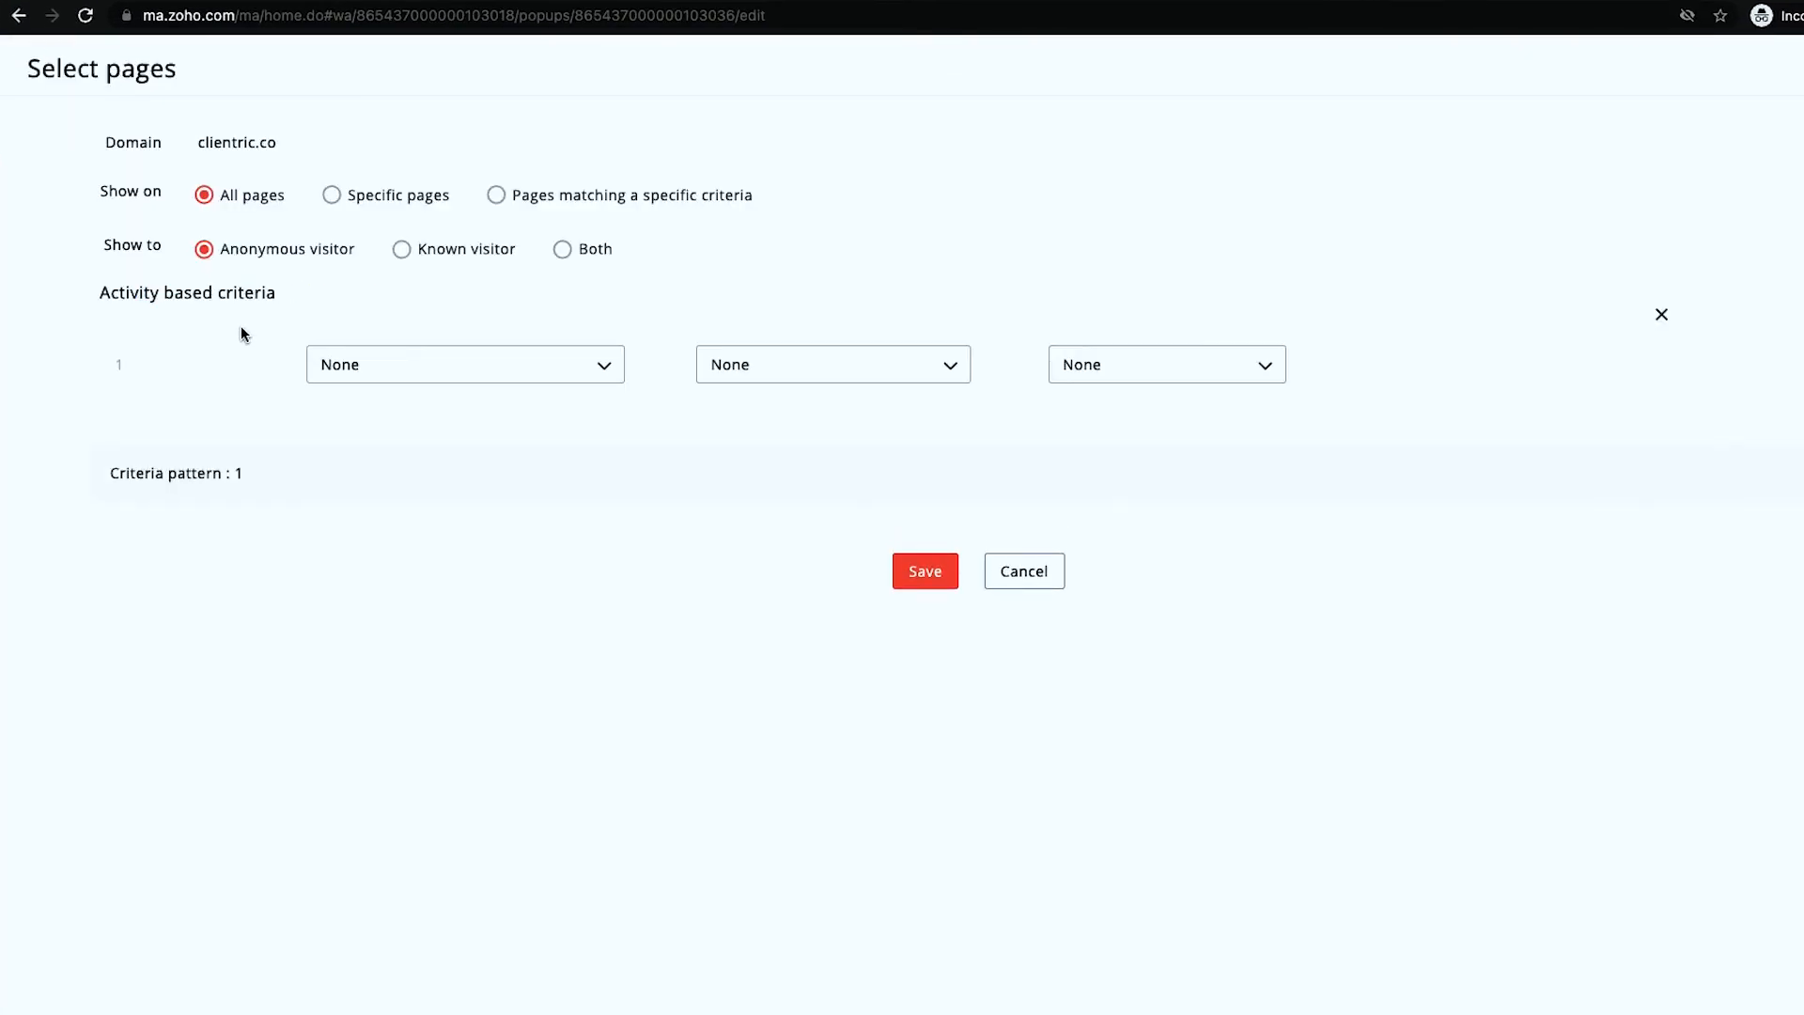
pyautogui.click(455, 374)
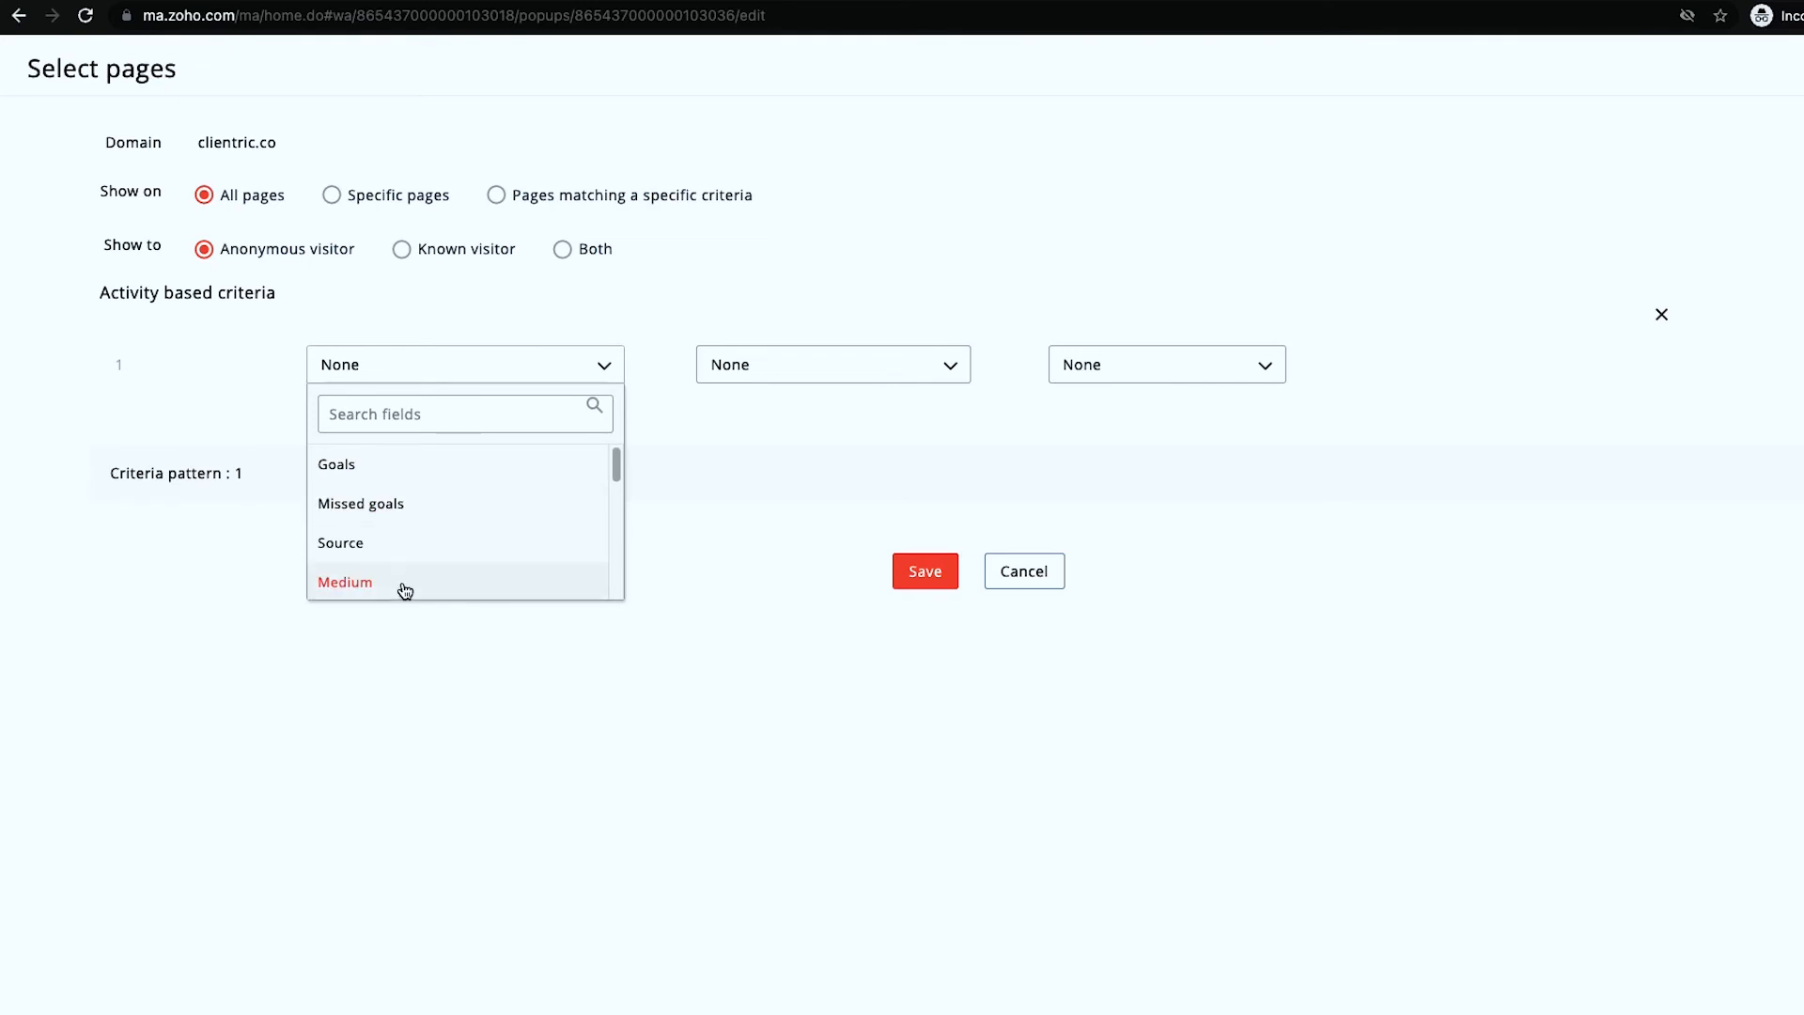
pyautogui.scroll(-1, 403, 587)
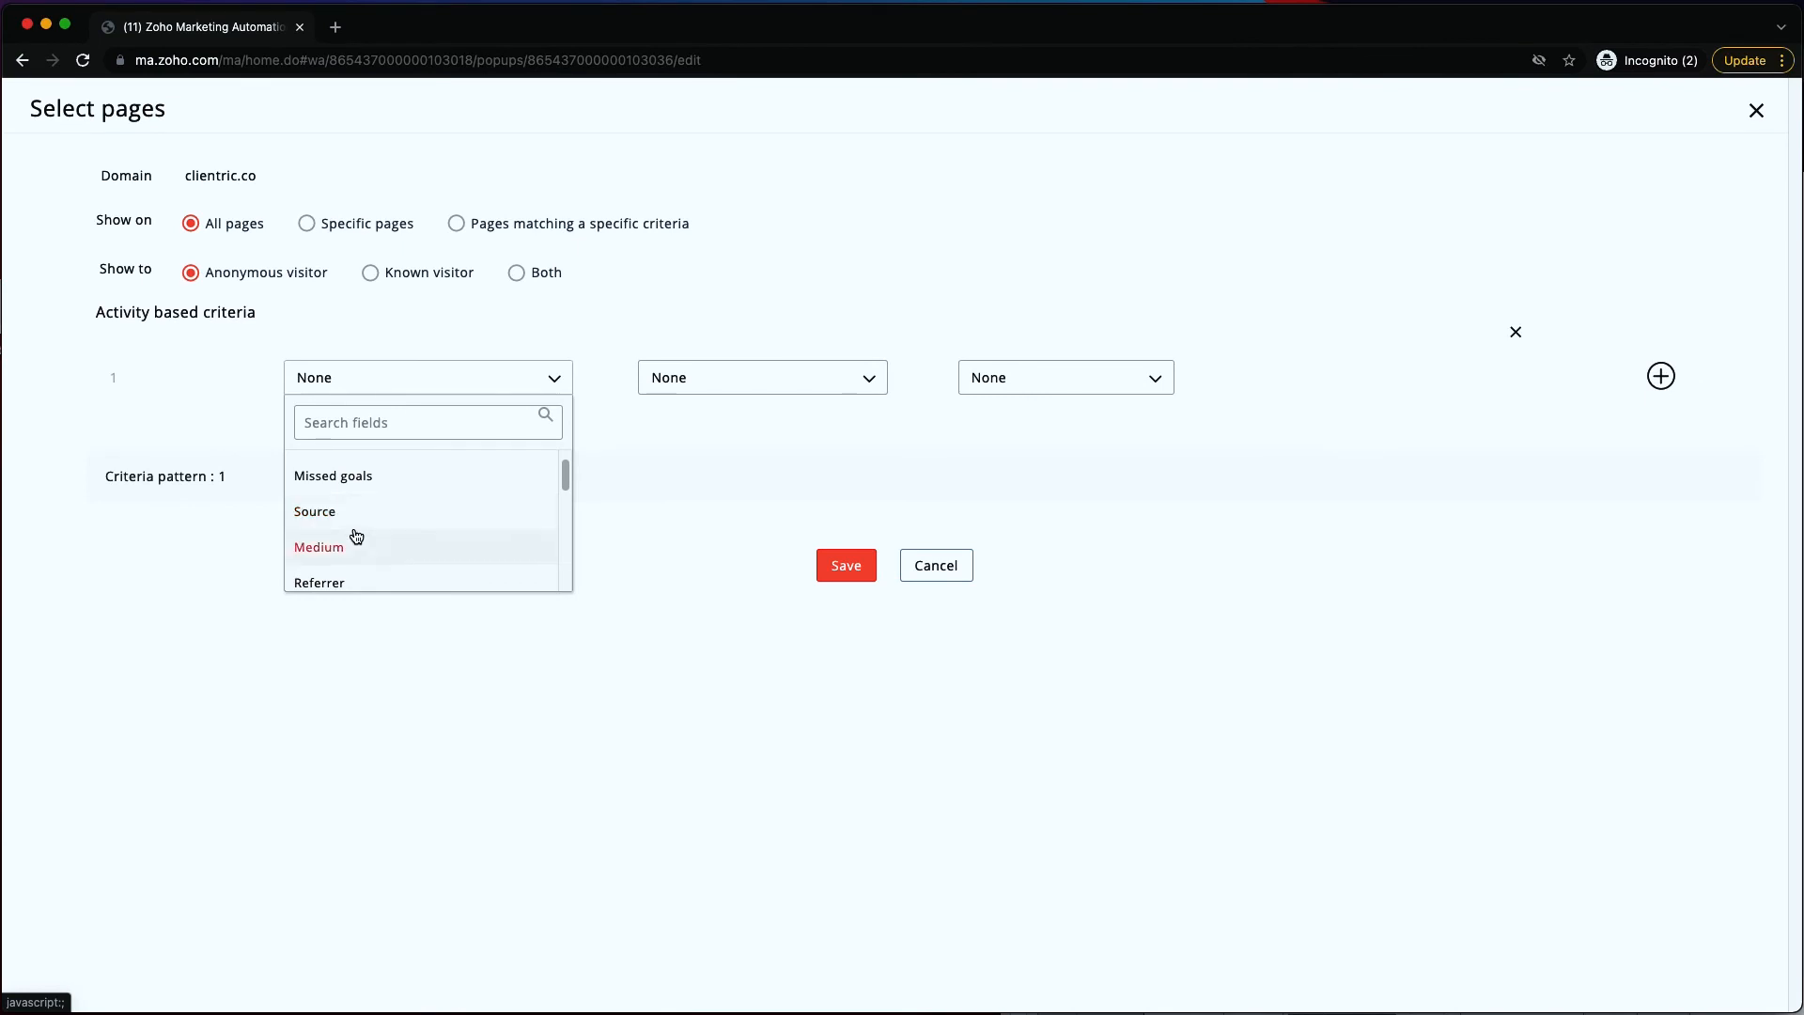
pyautogui.click(940, 566)
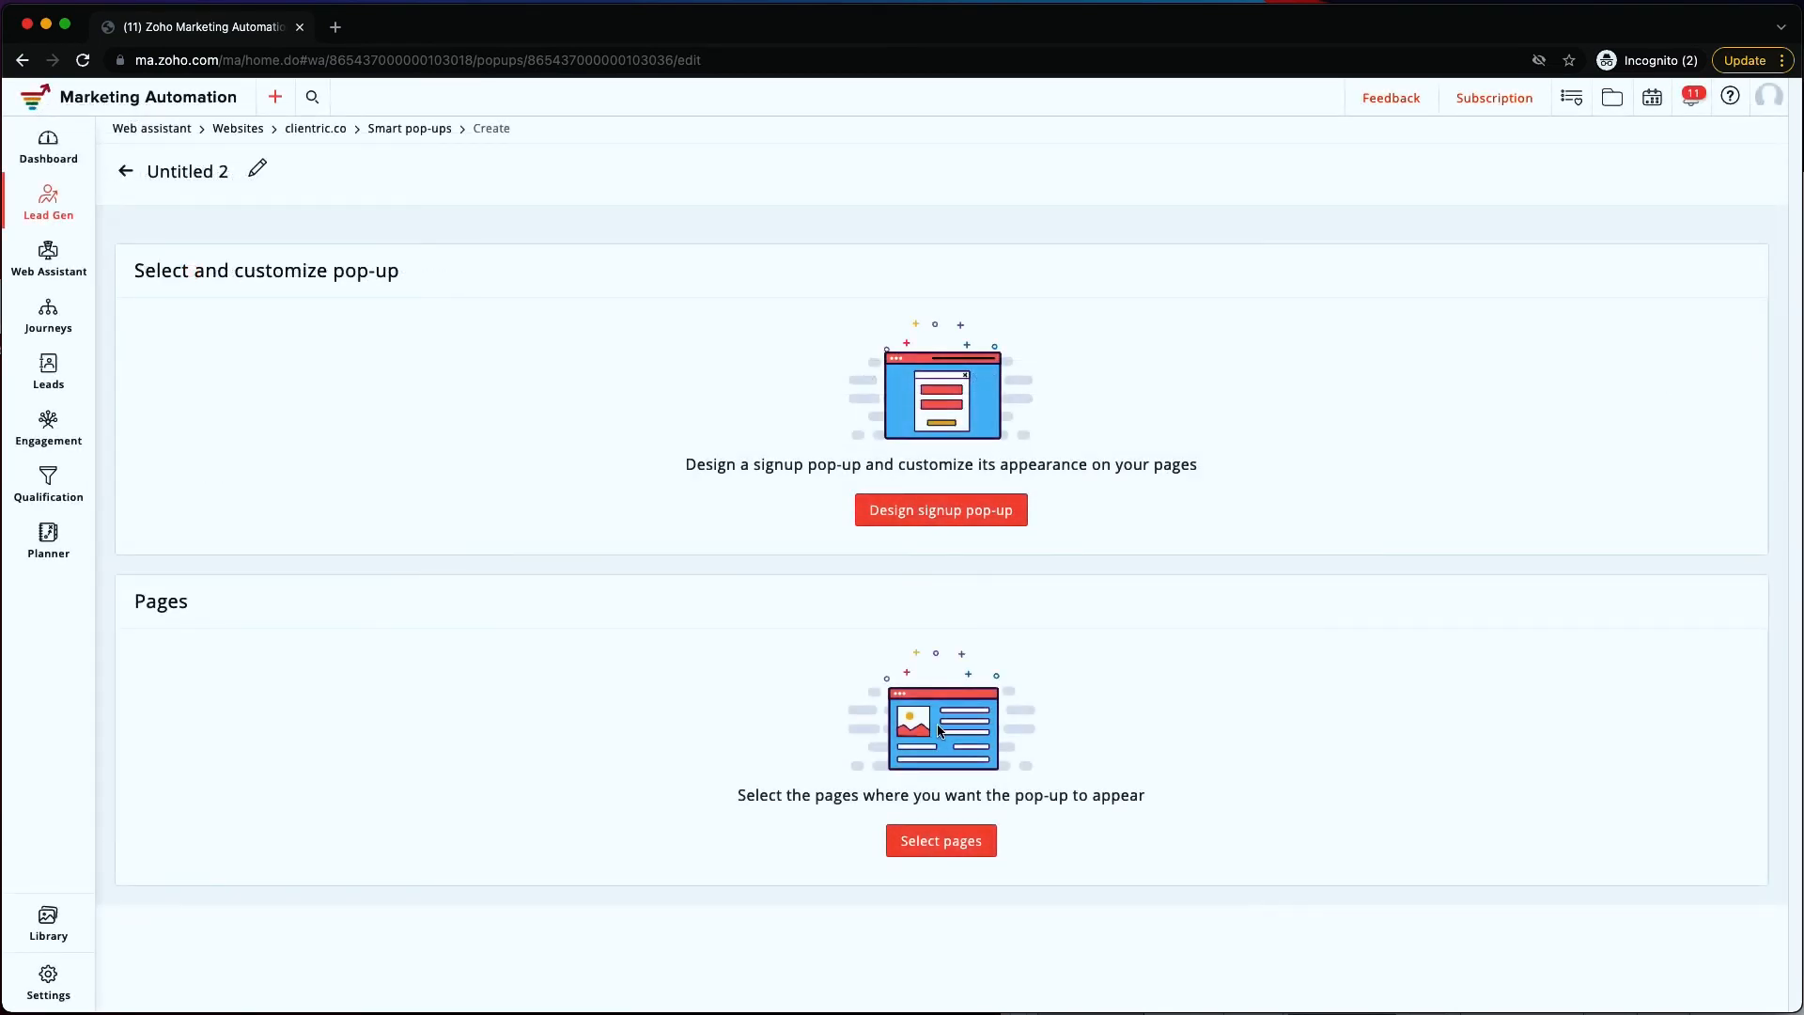
# - Reopen the signup pop-up's page selection and view the pages available under Specific pages
pyautogui.click(929, 862)
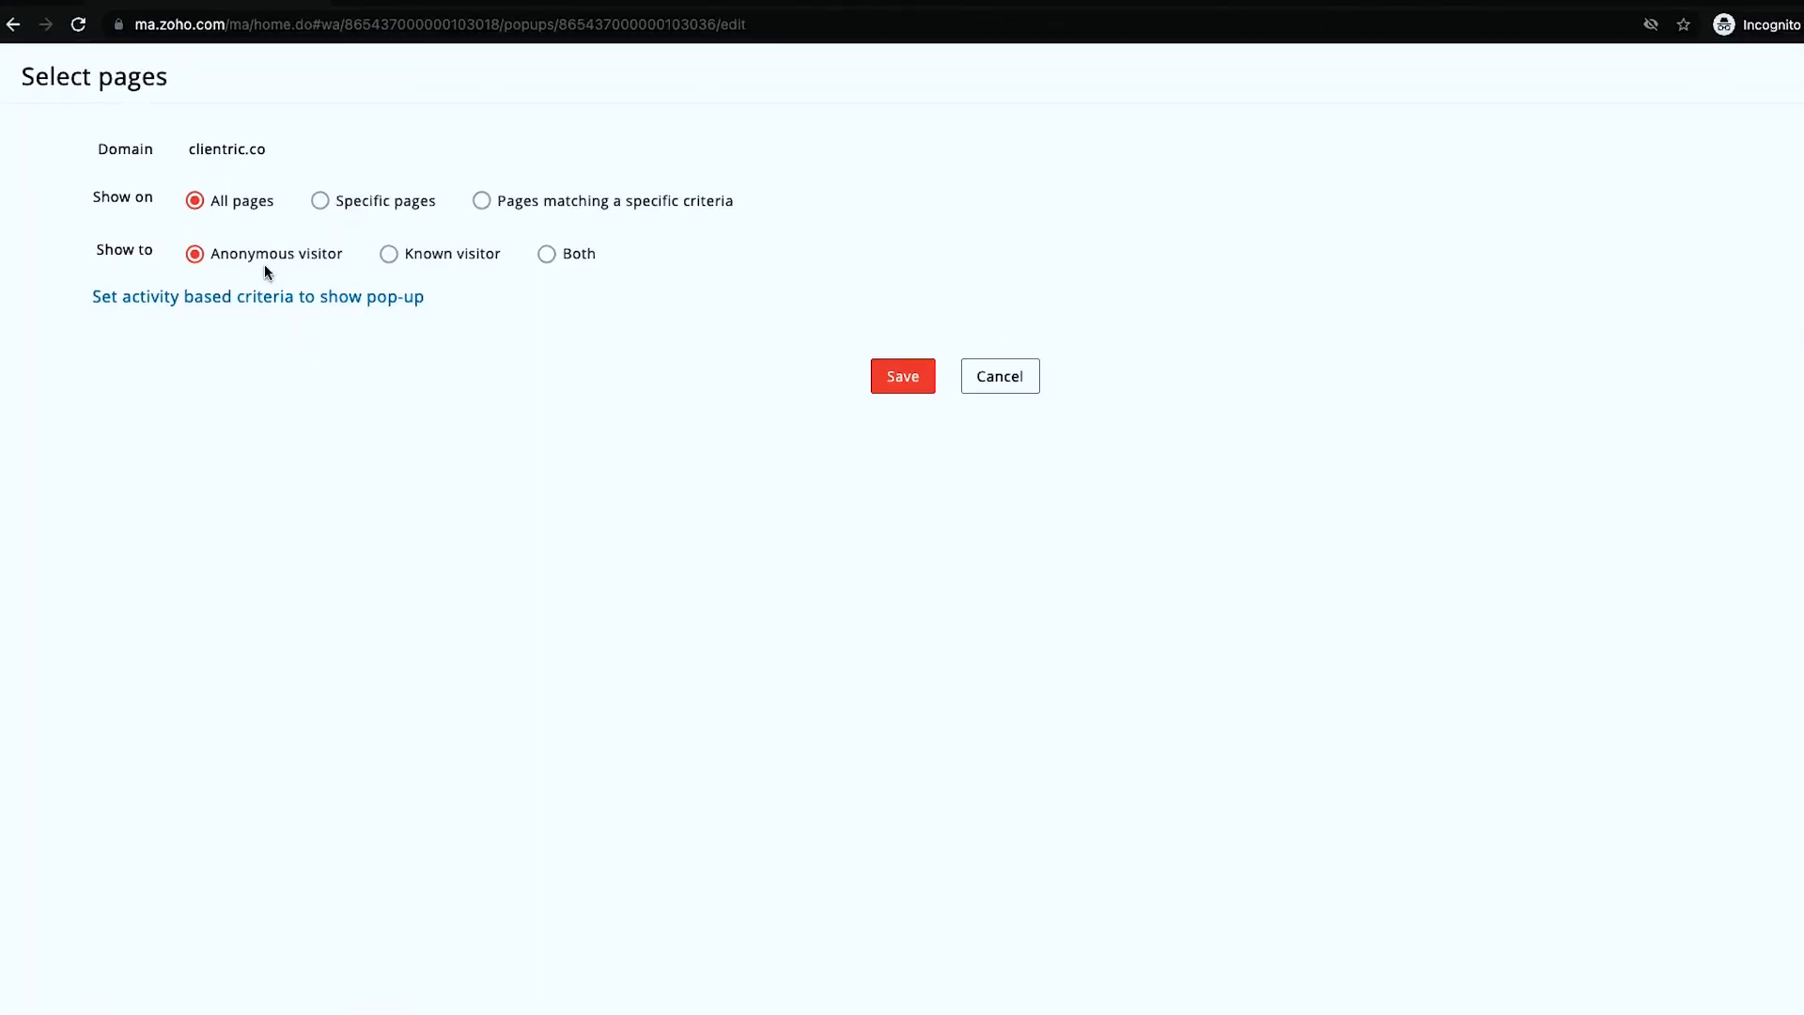
pyautogui.click(320, 206)
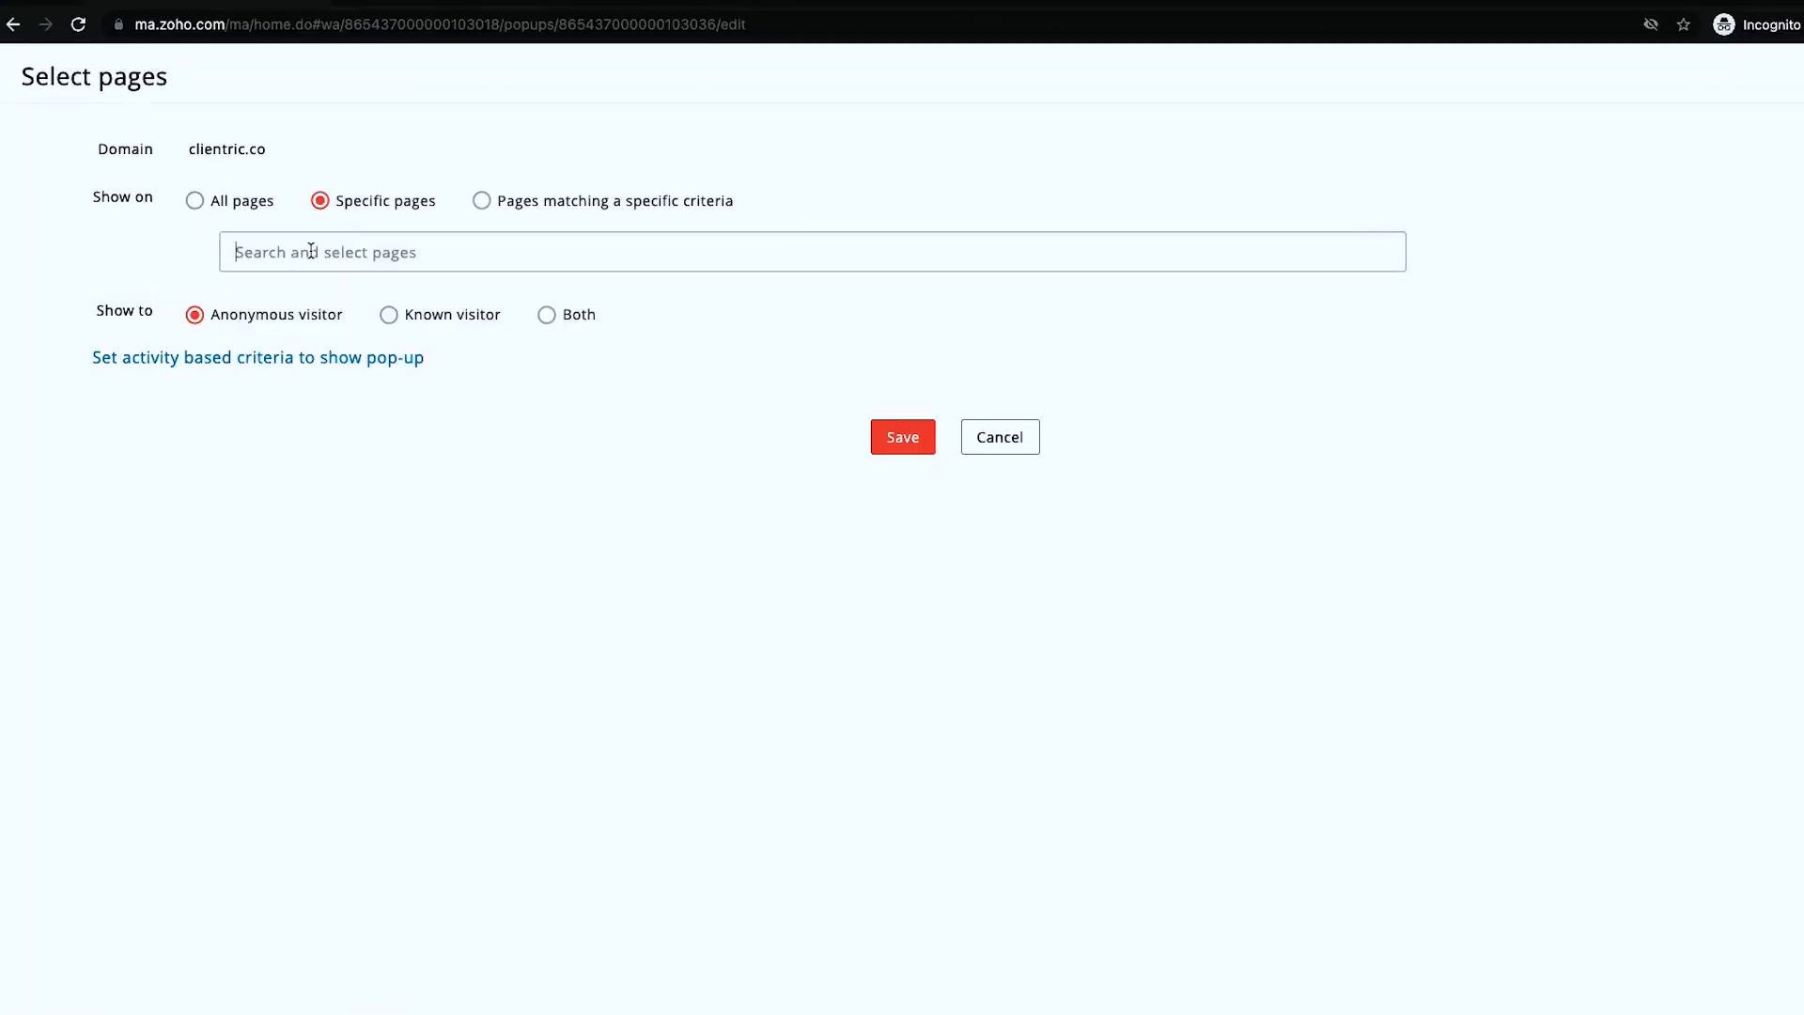
pyautogui.click(311, 251)
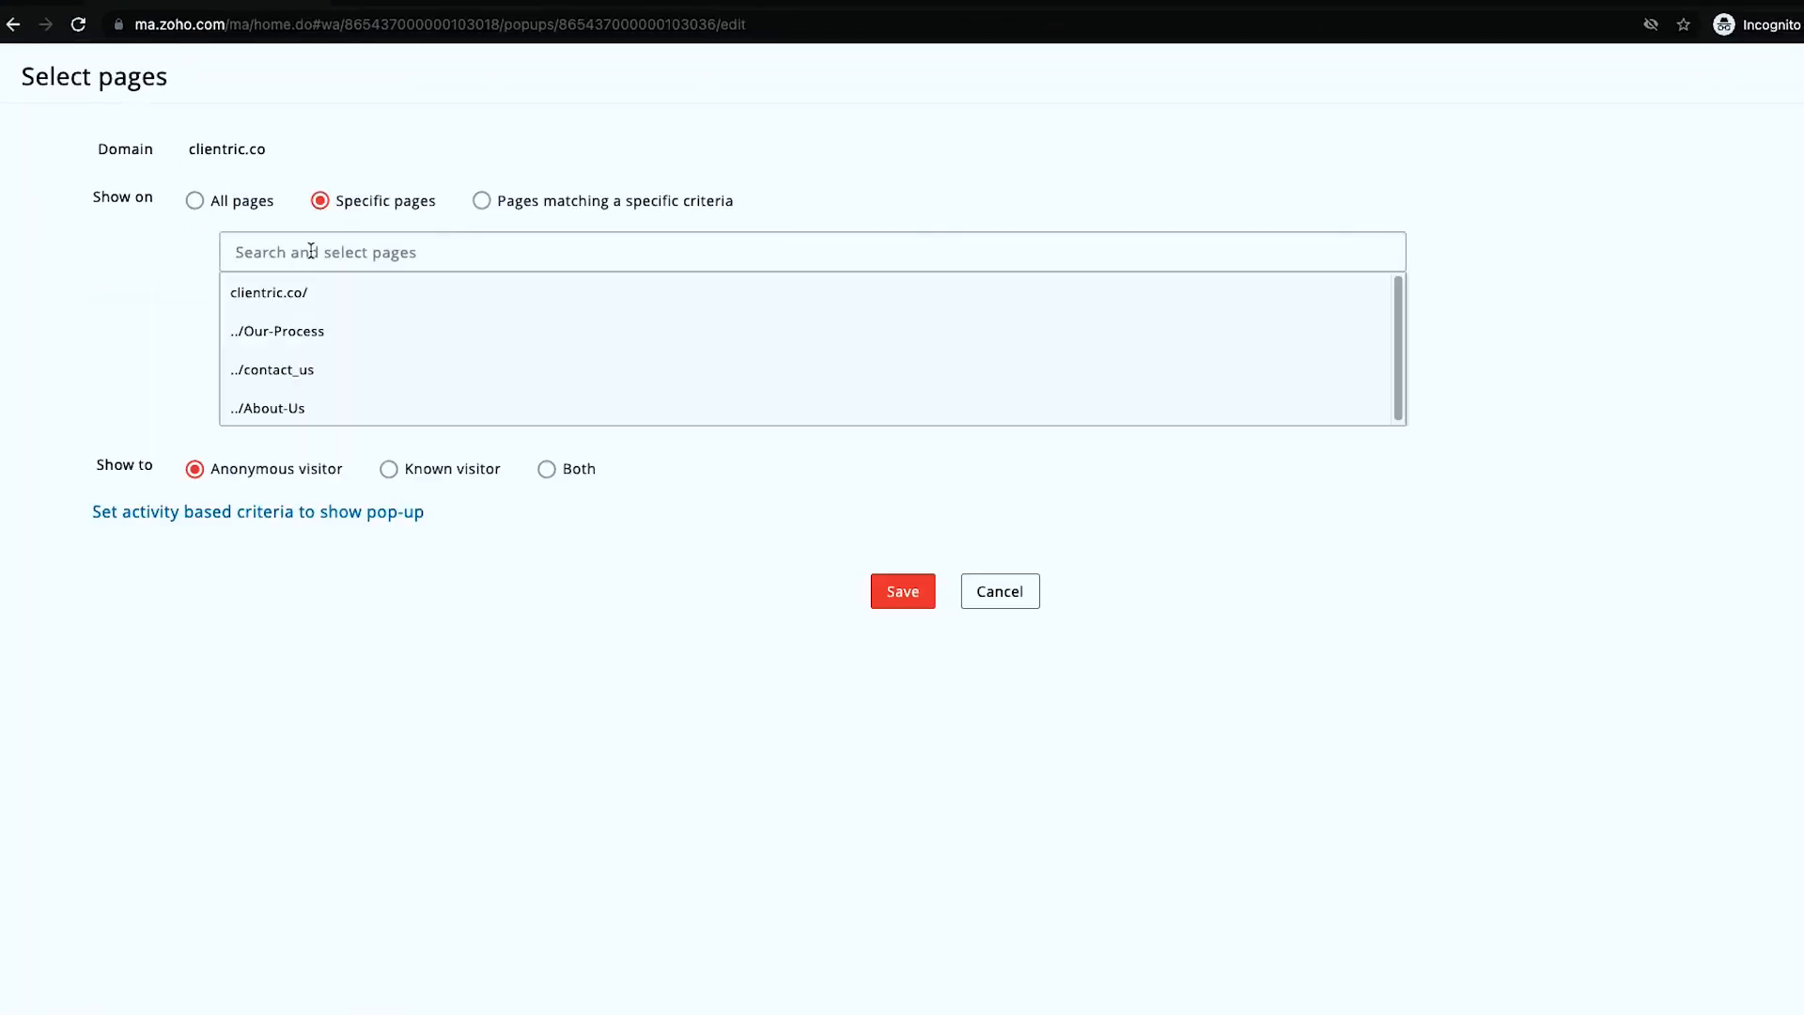
# - Show the signup pop-up on pages matching a specific criteria, view the URL conditions, and set Show to to Both
pyautogui.click(495, 204)
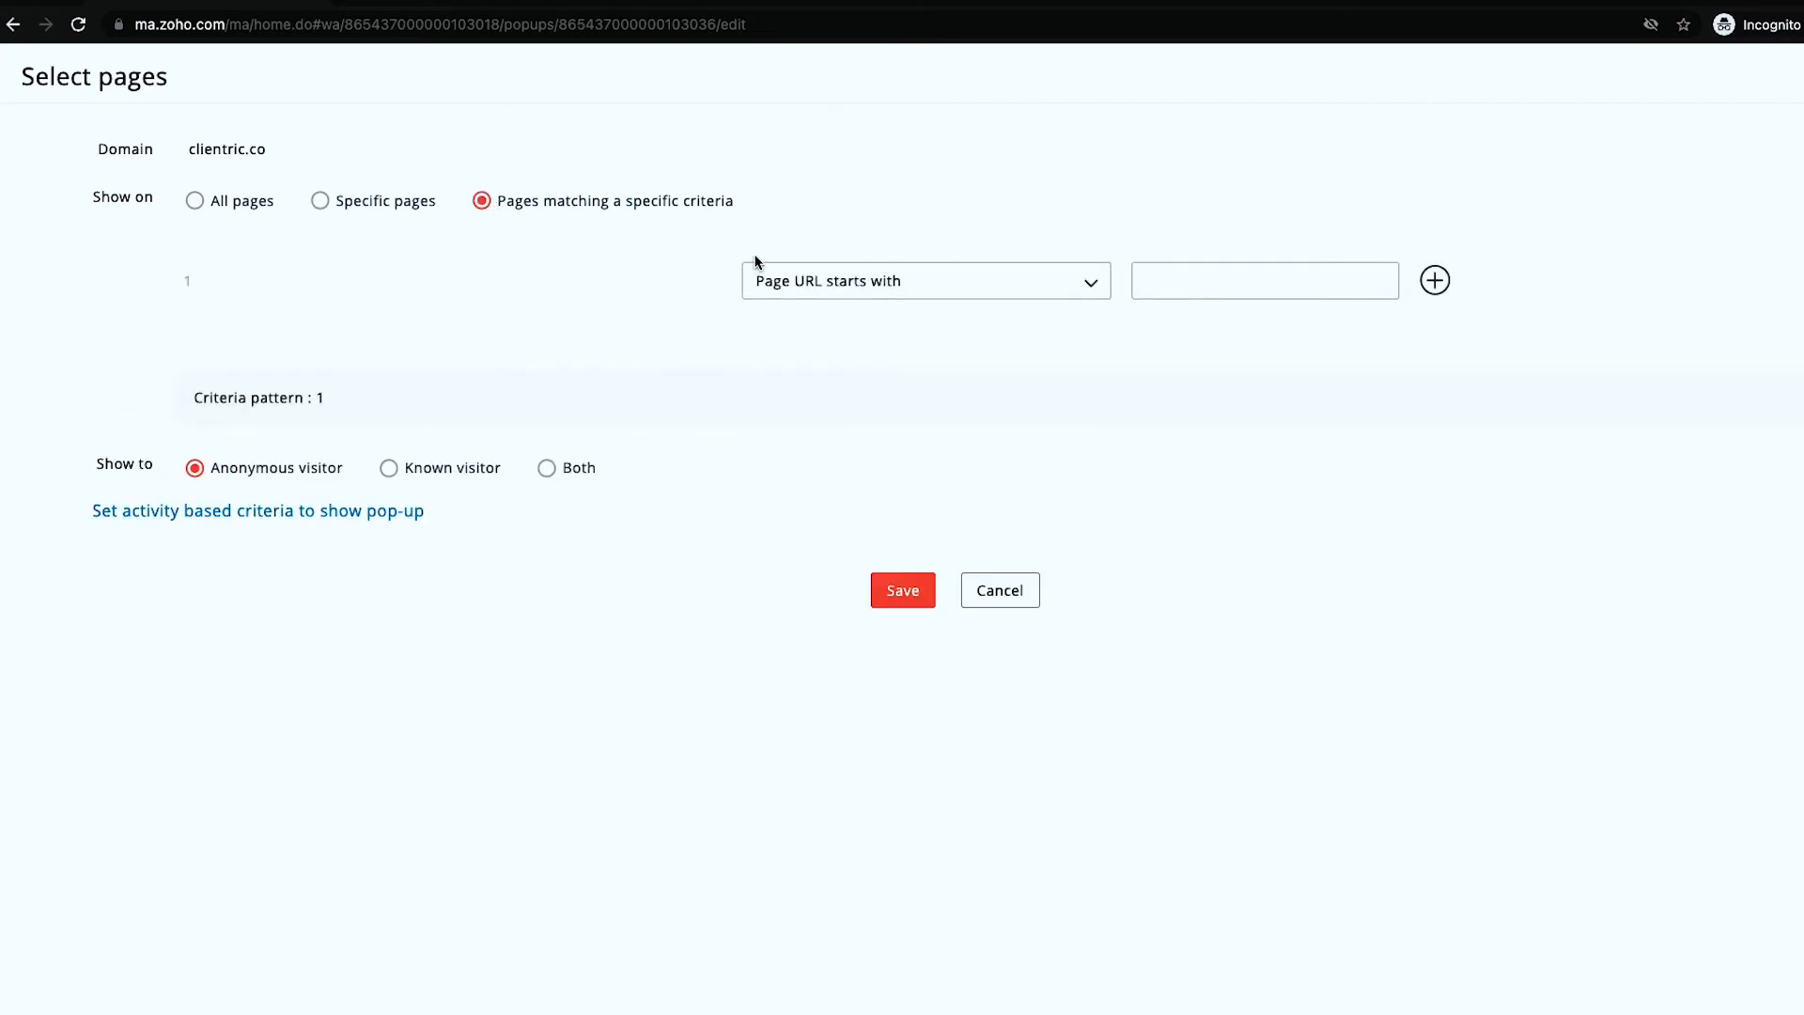
pyautogui.click(825, 286)
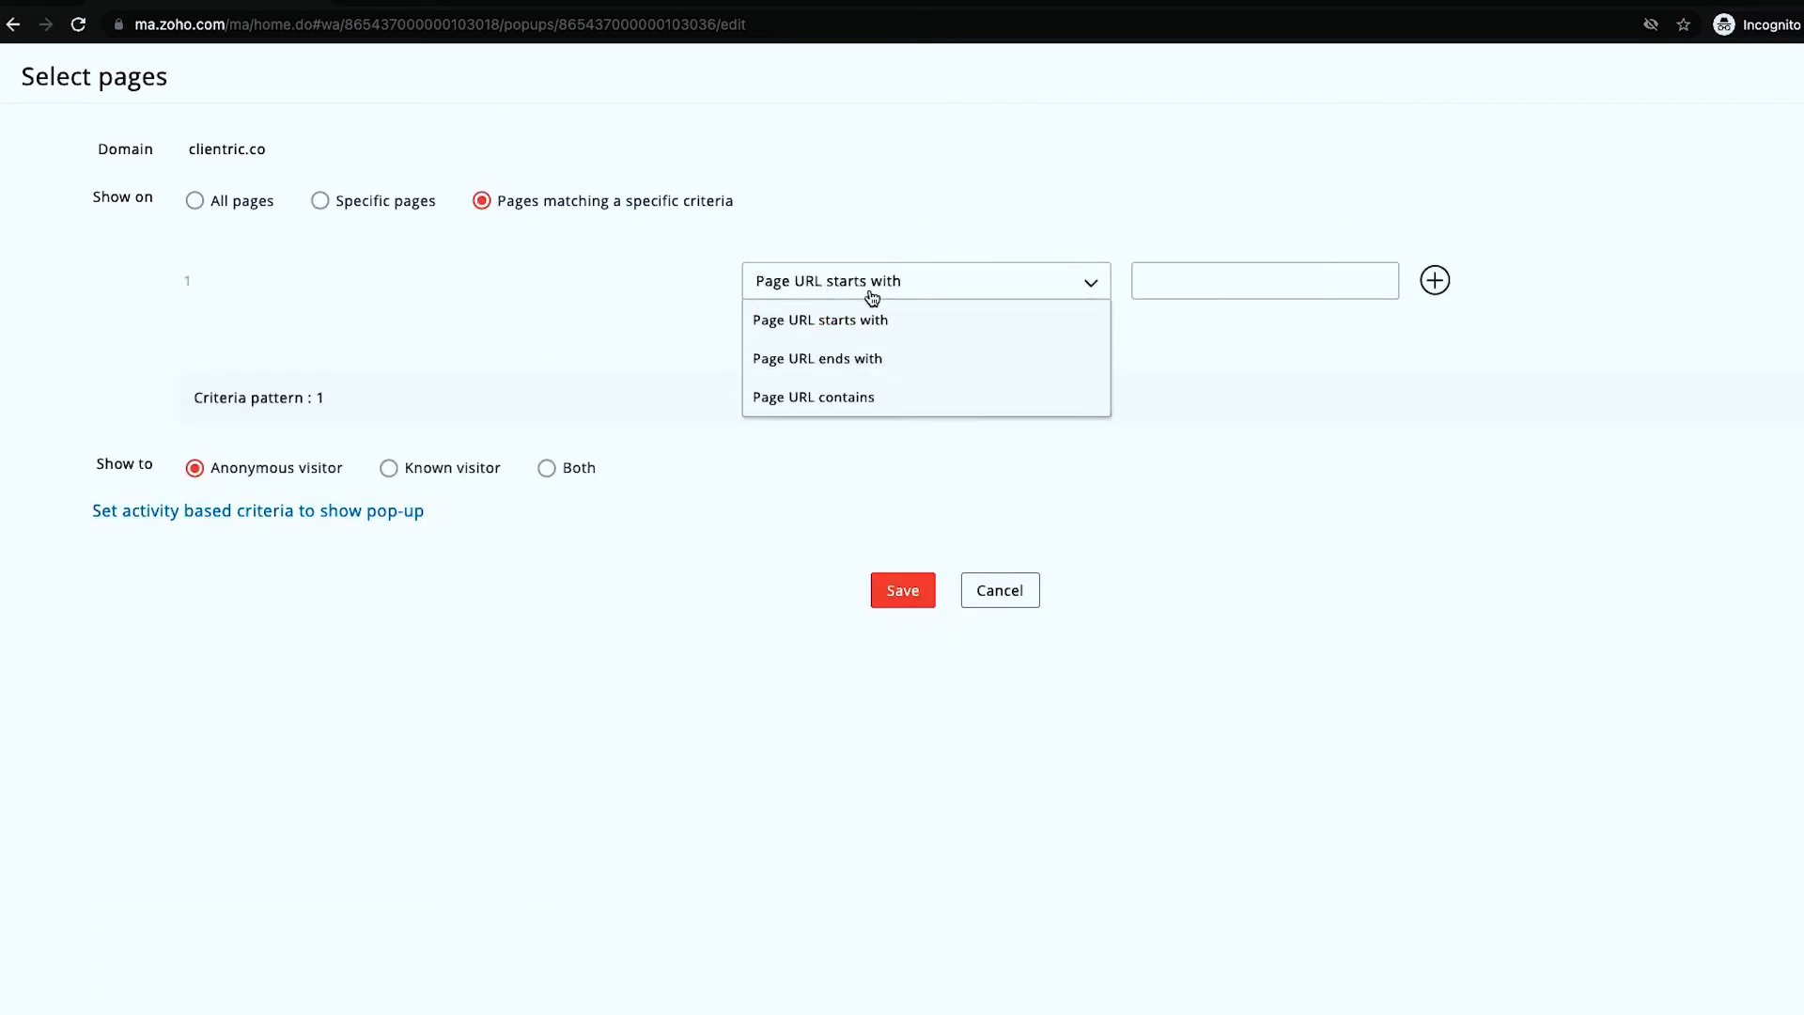
pyautogui.click(274, 473)
pyautogui.click(550, 470)
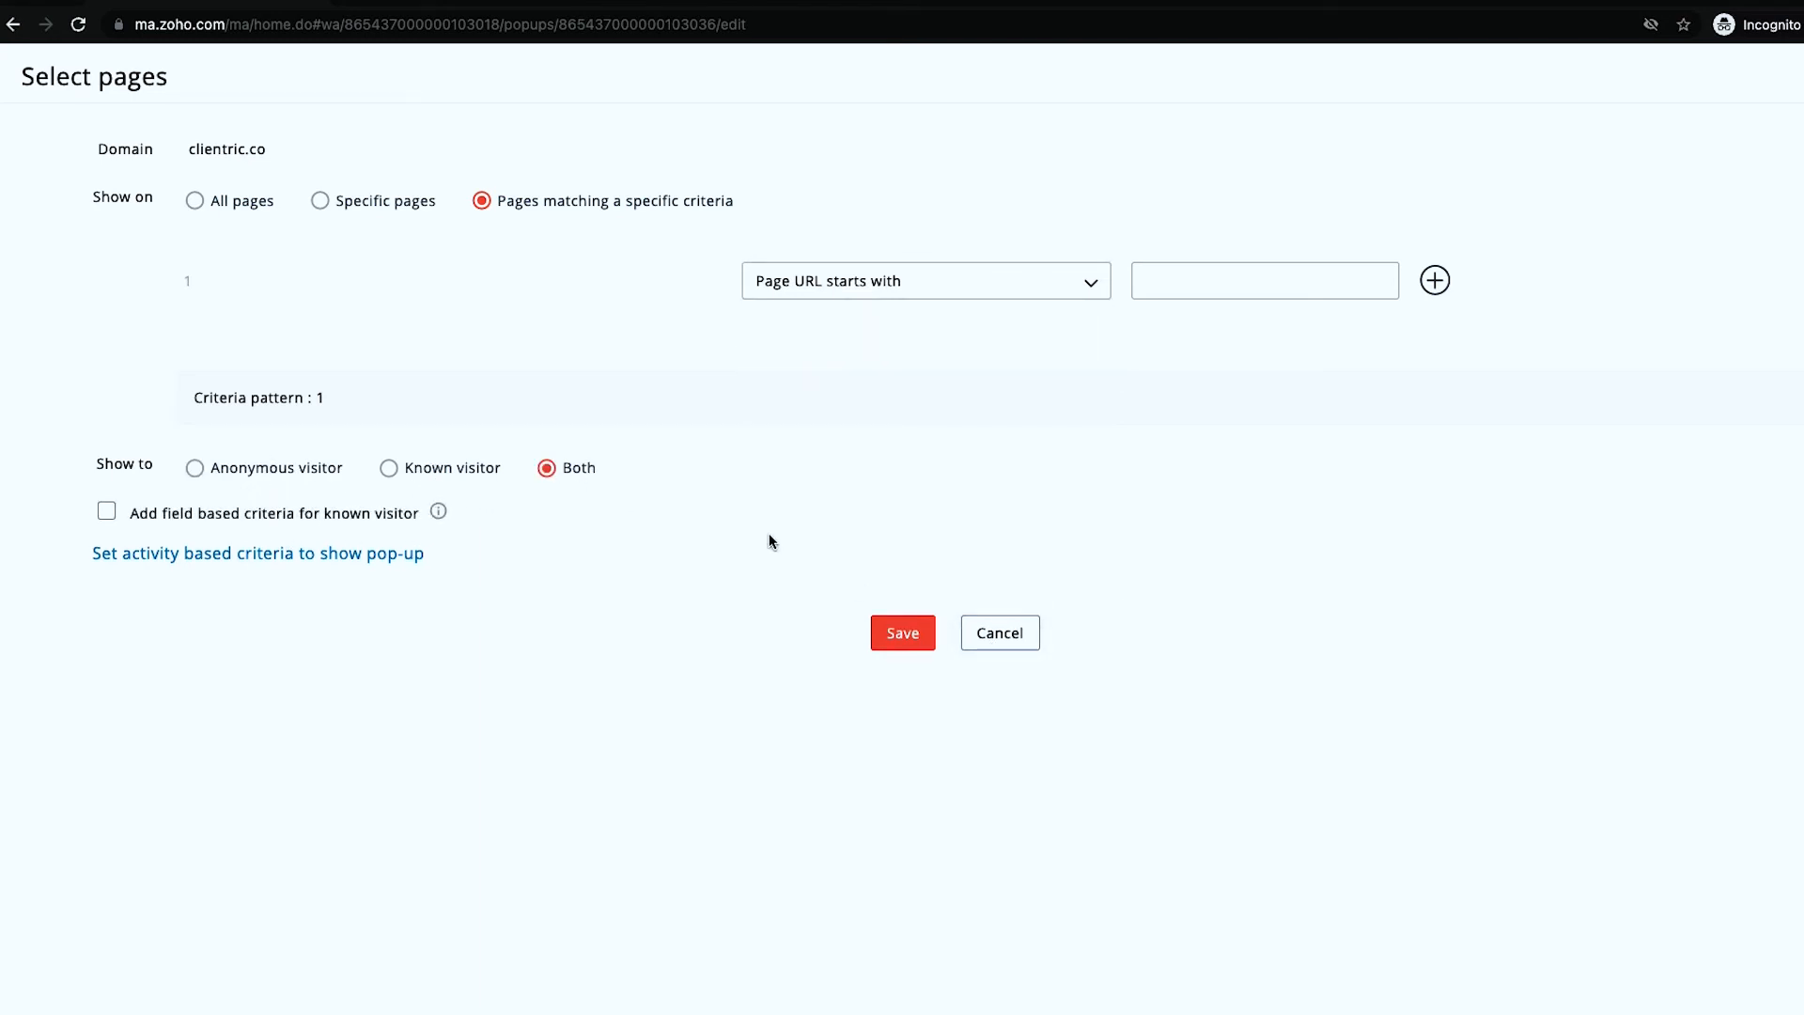
# - Set the signup pop-up's Show to option to Anonymous visitor and cancel the page selection
pyautogui.click(197, 471)
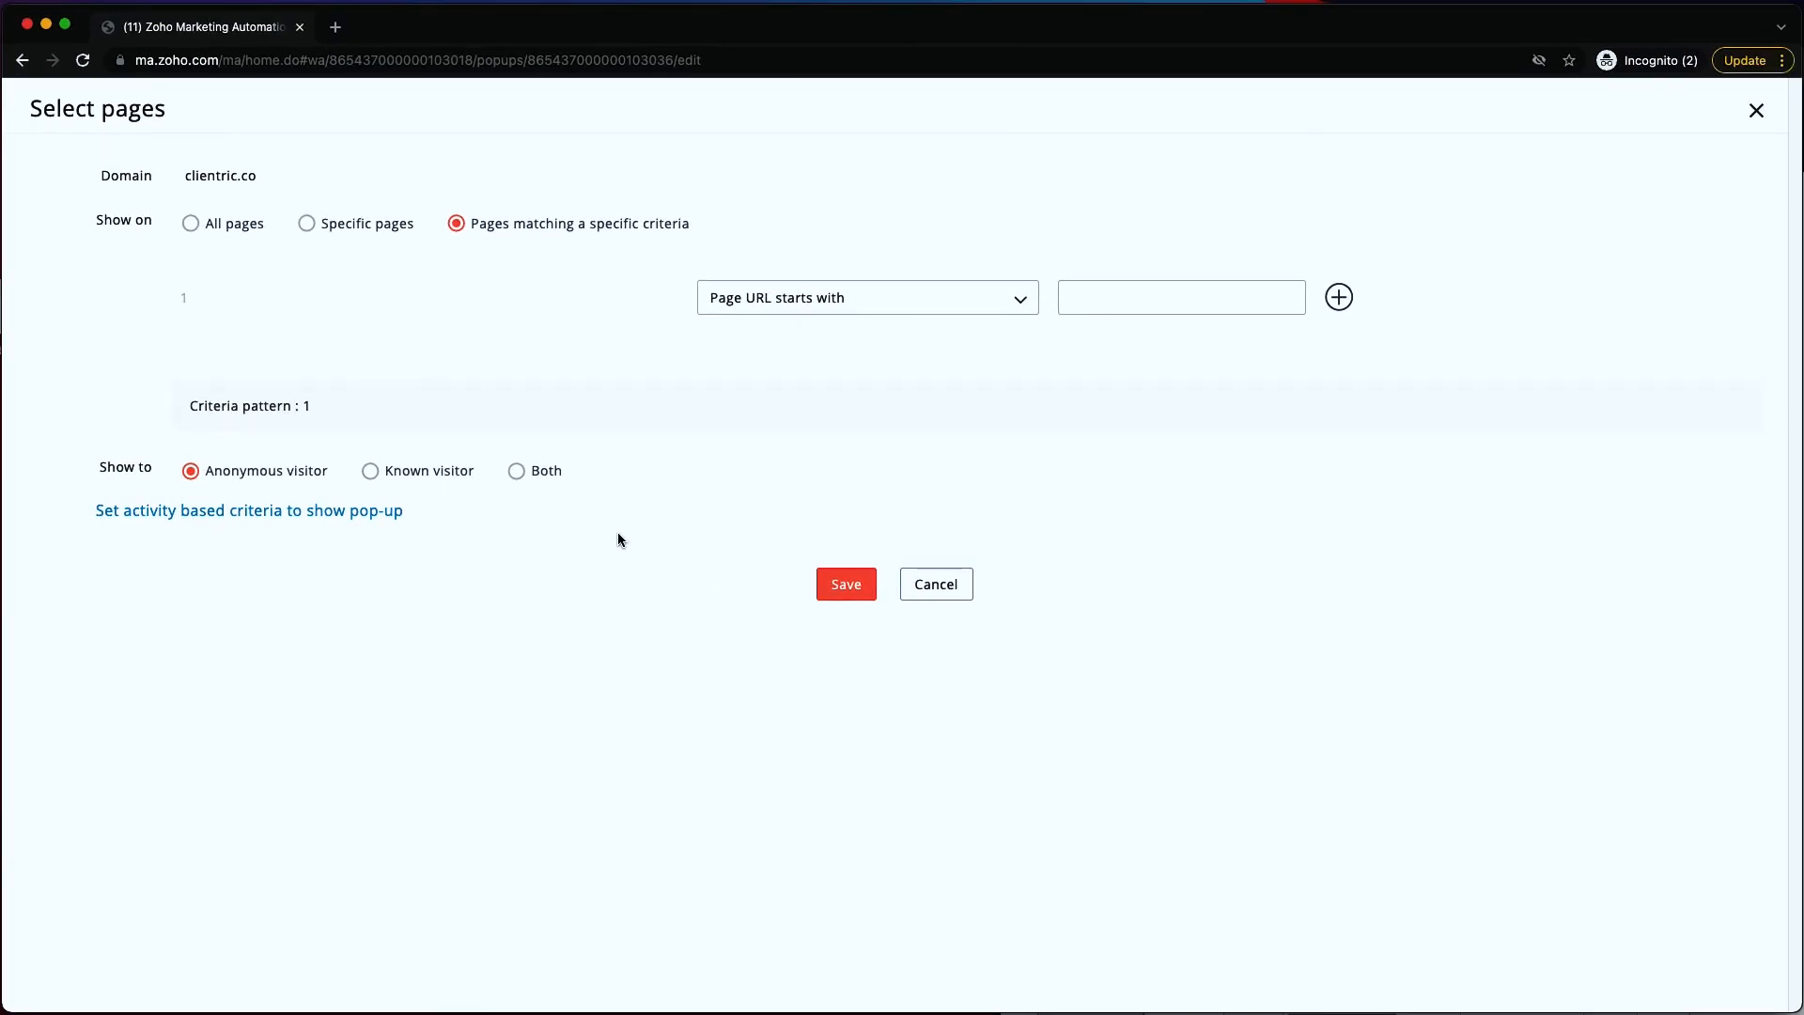
pyautogui.click(912, 585)
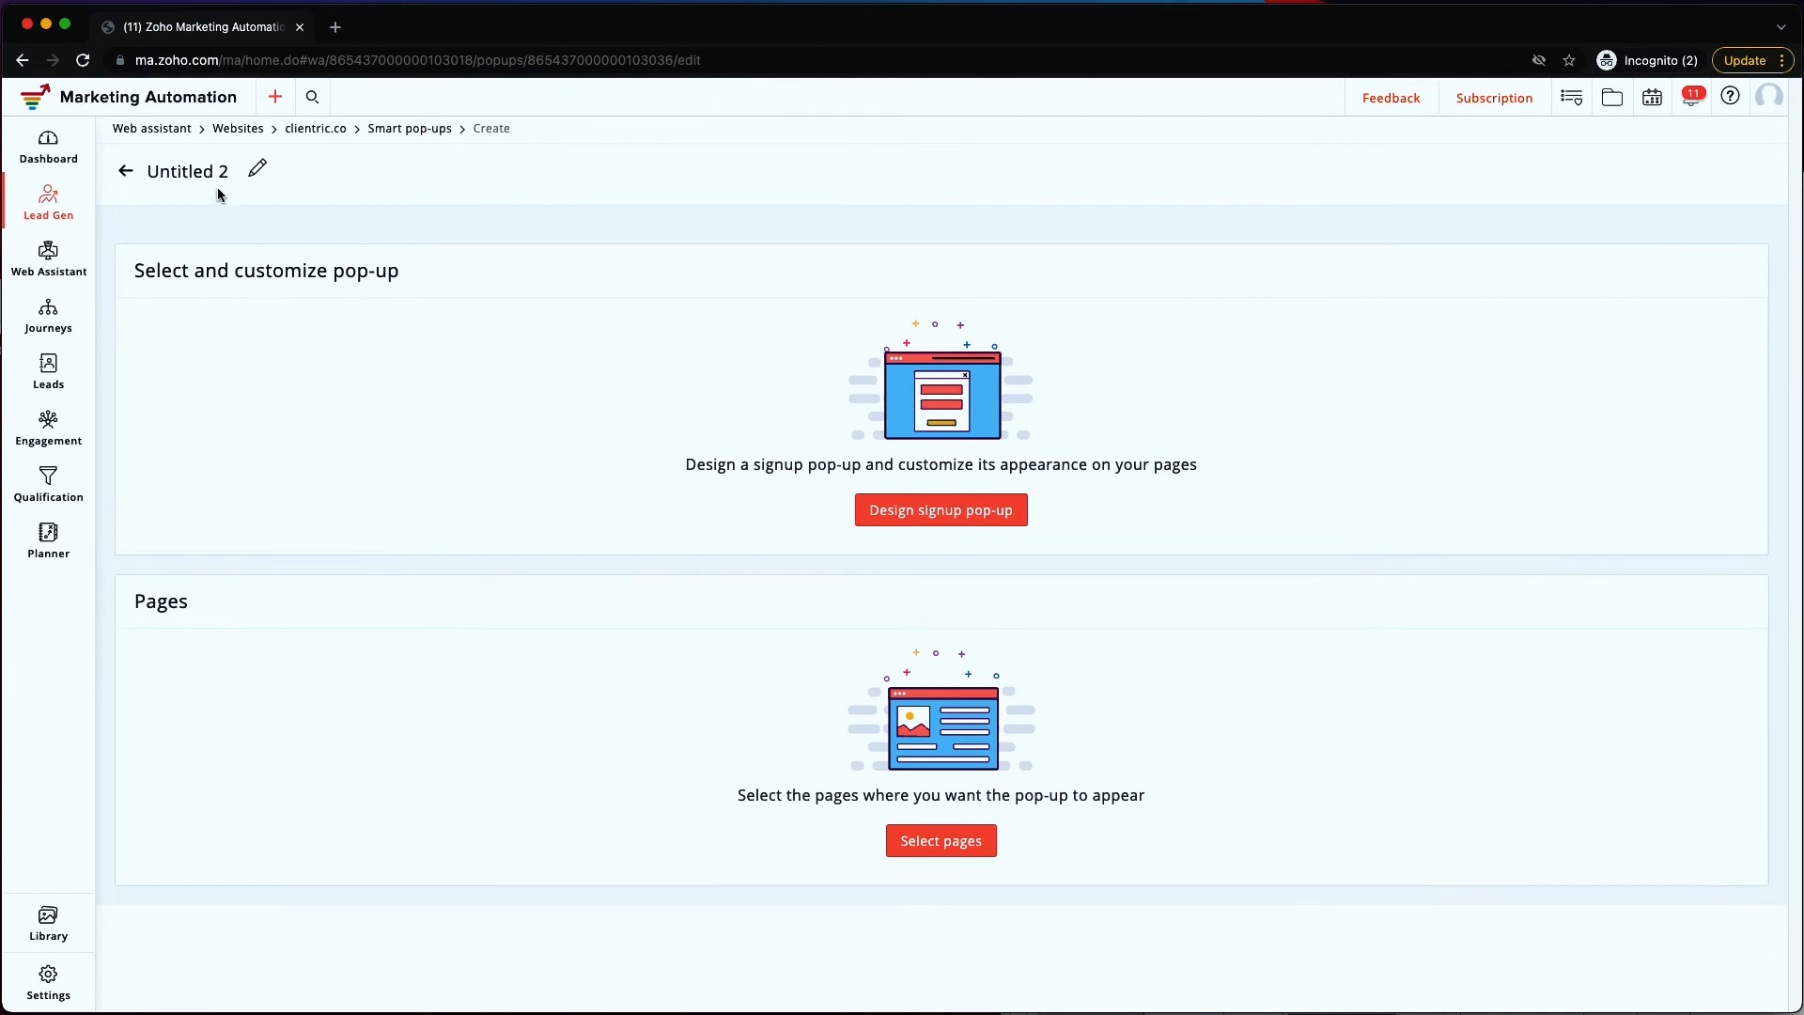
# - Leave the signup pop-up editor and open the Setup page of clientric.co
pyautogui.click(125, 172)
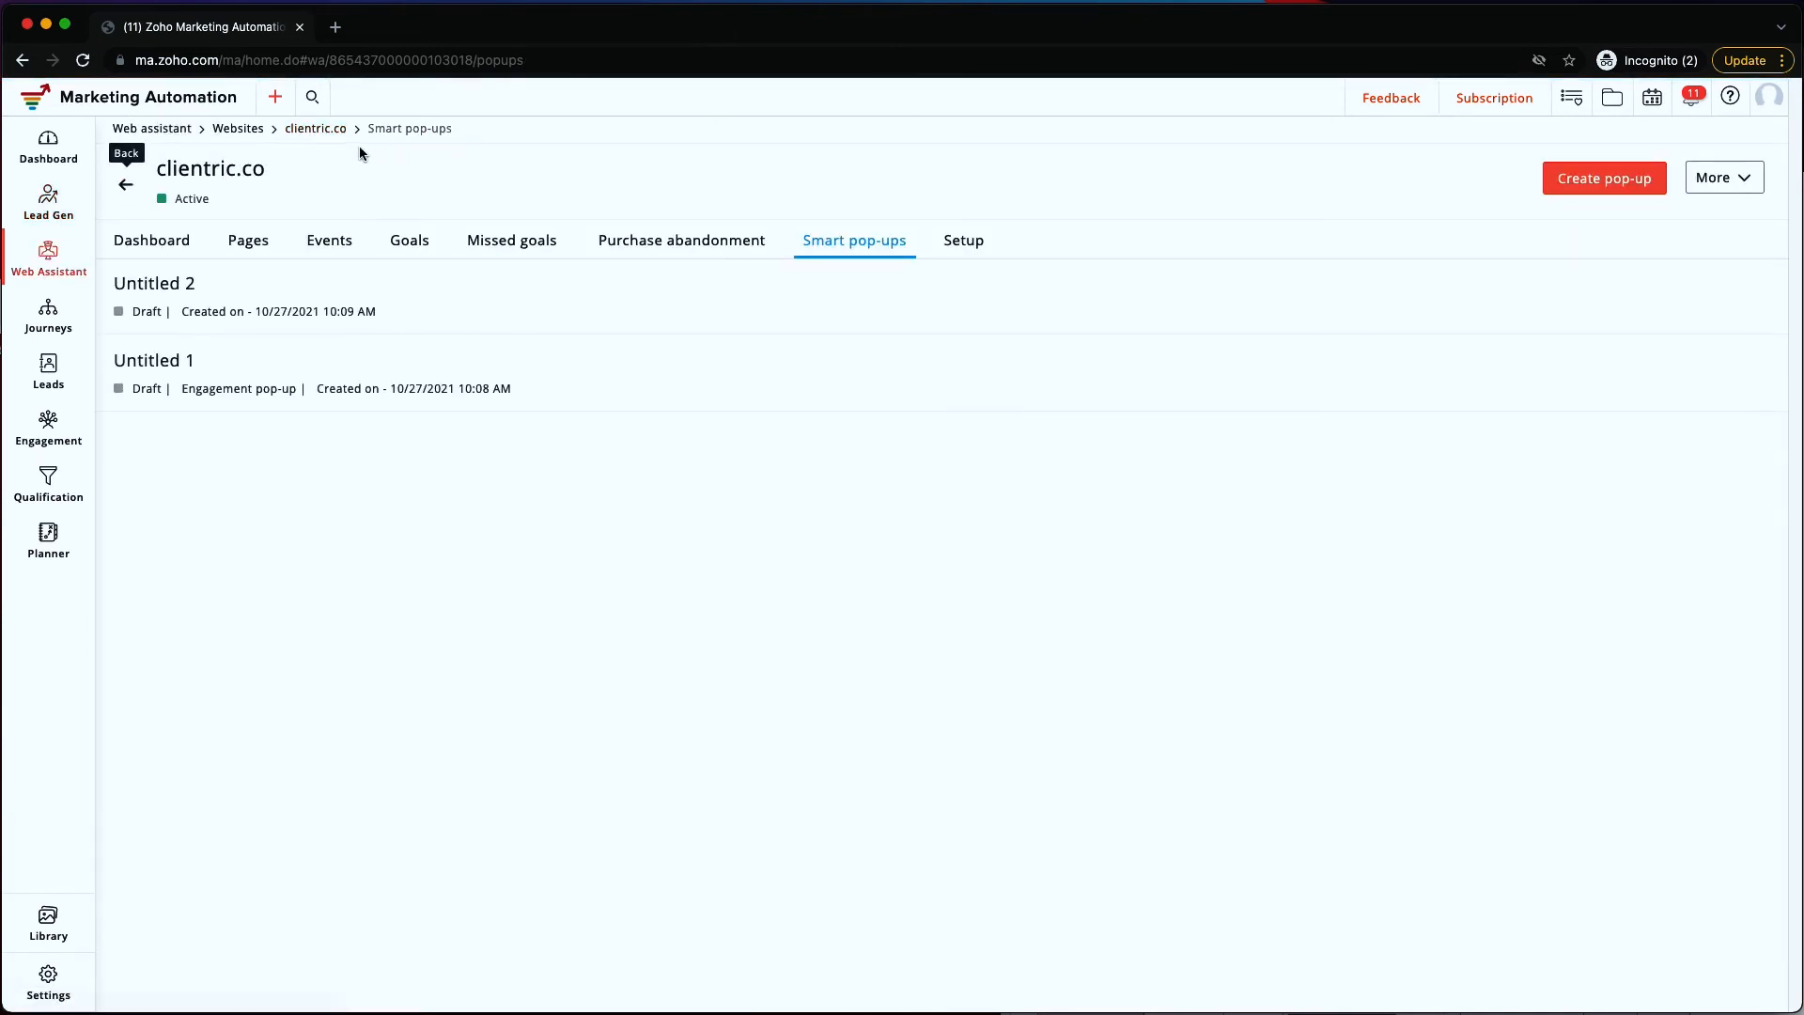
pyautogui.click(314, 130)
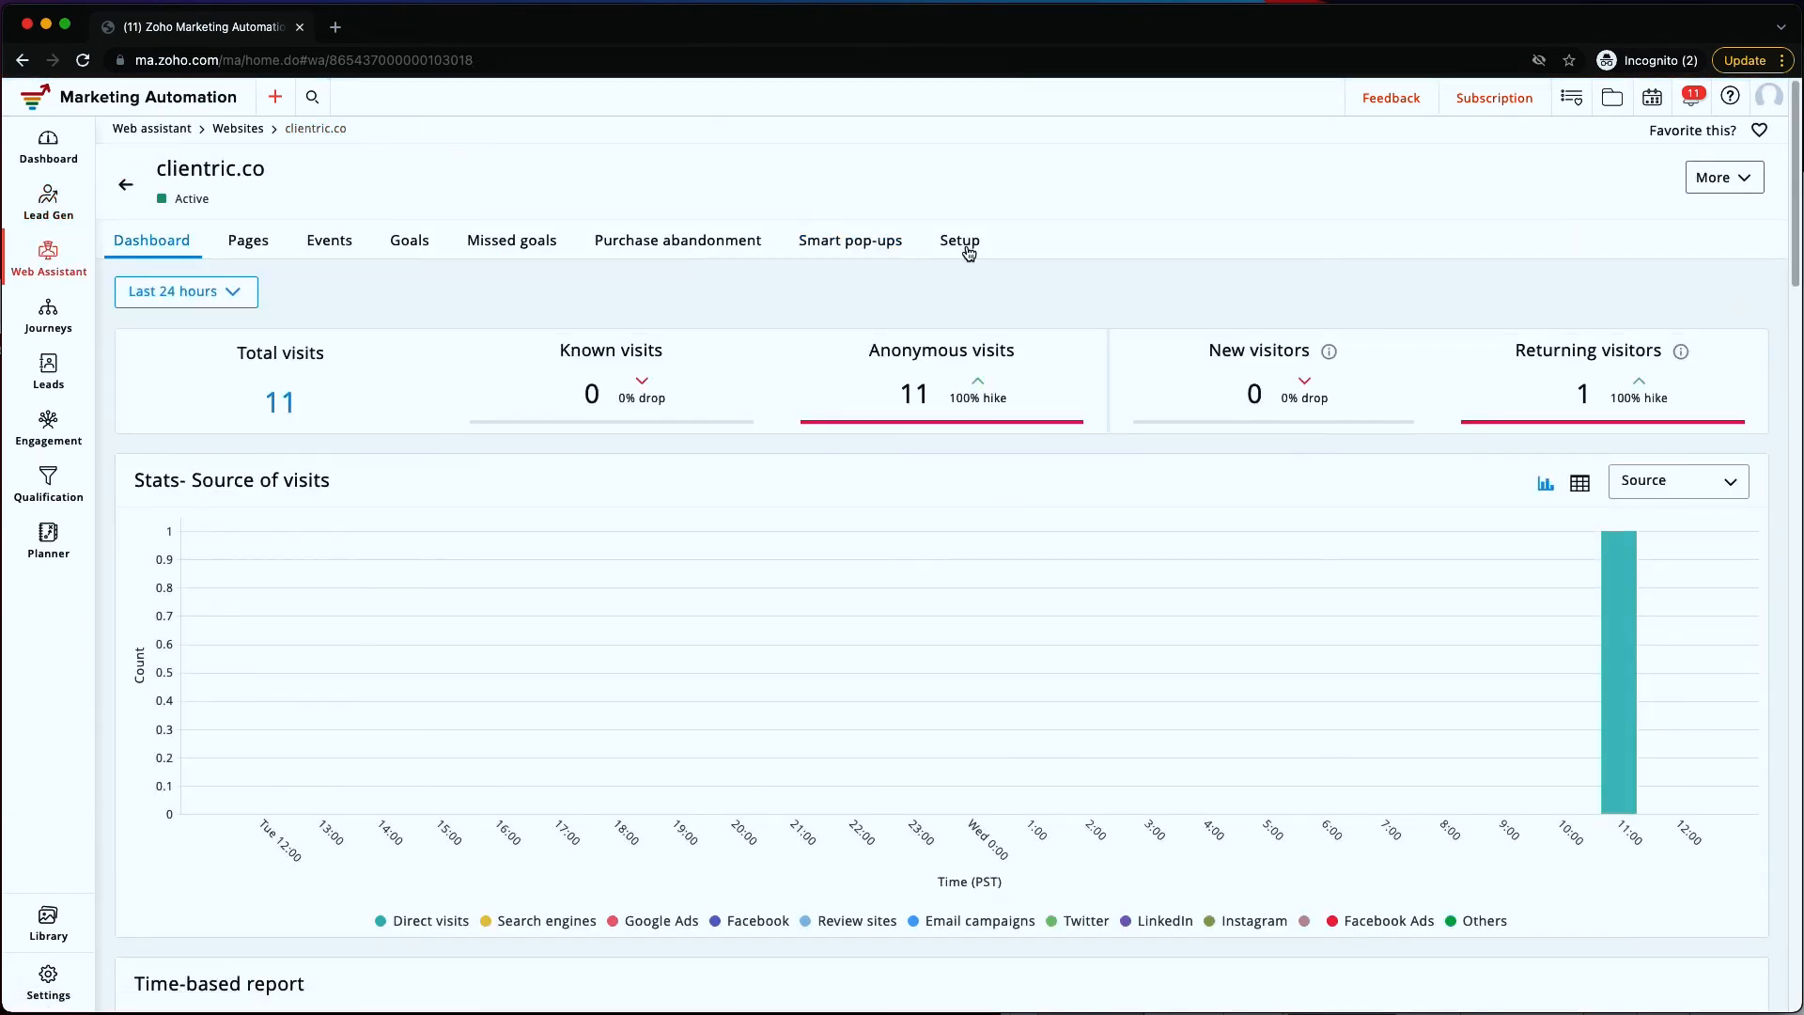
pyautogui.click(968, 250)
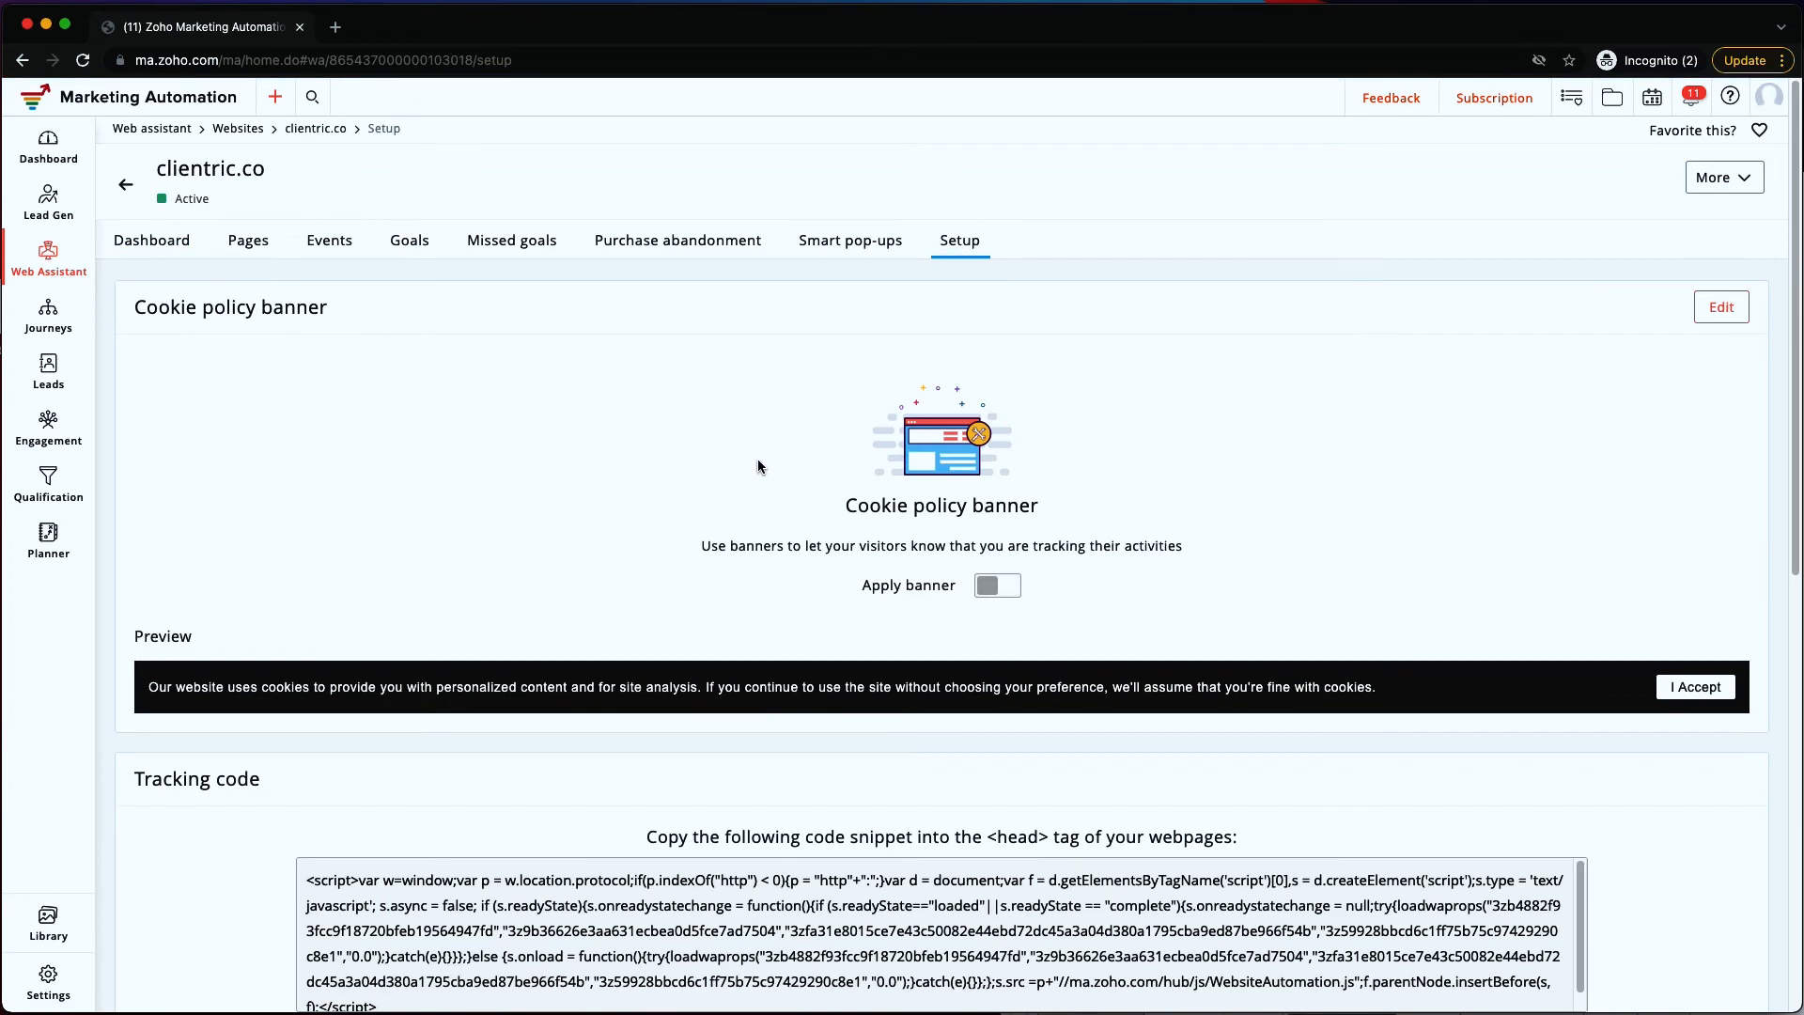
# - Apply the cookie policy banner to clientric.co and remove it again
pyautogui.click(981, 587)
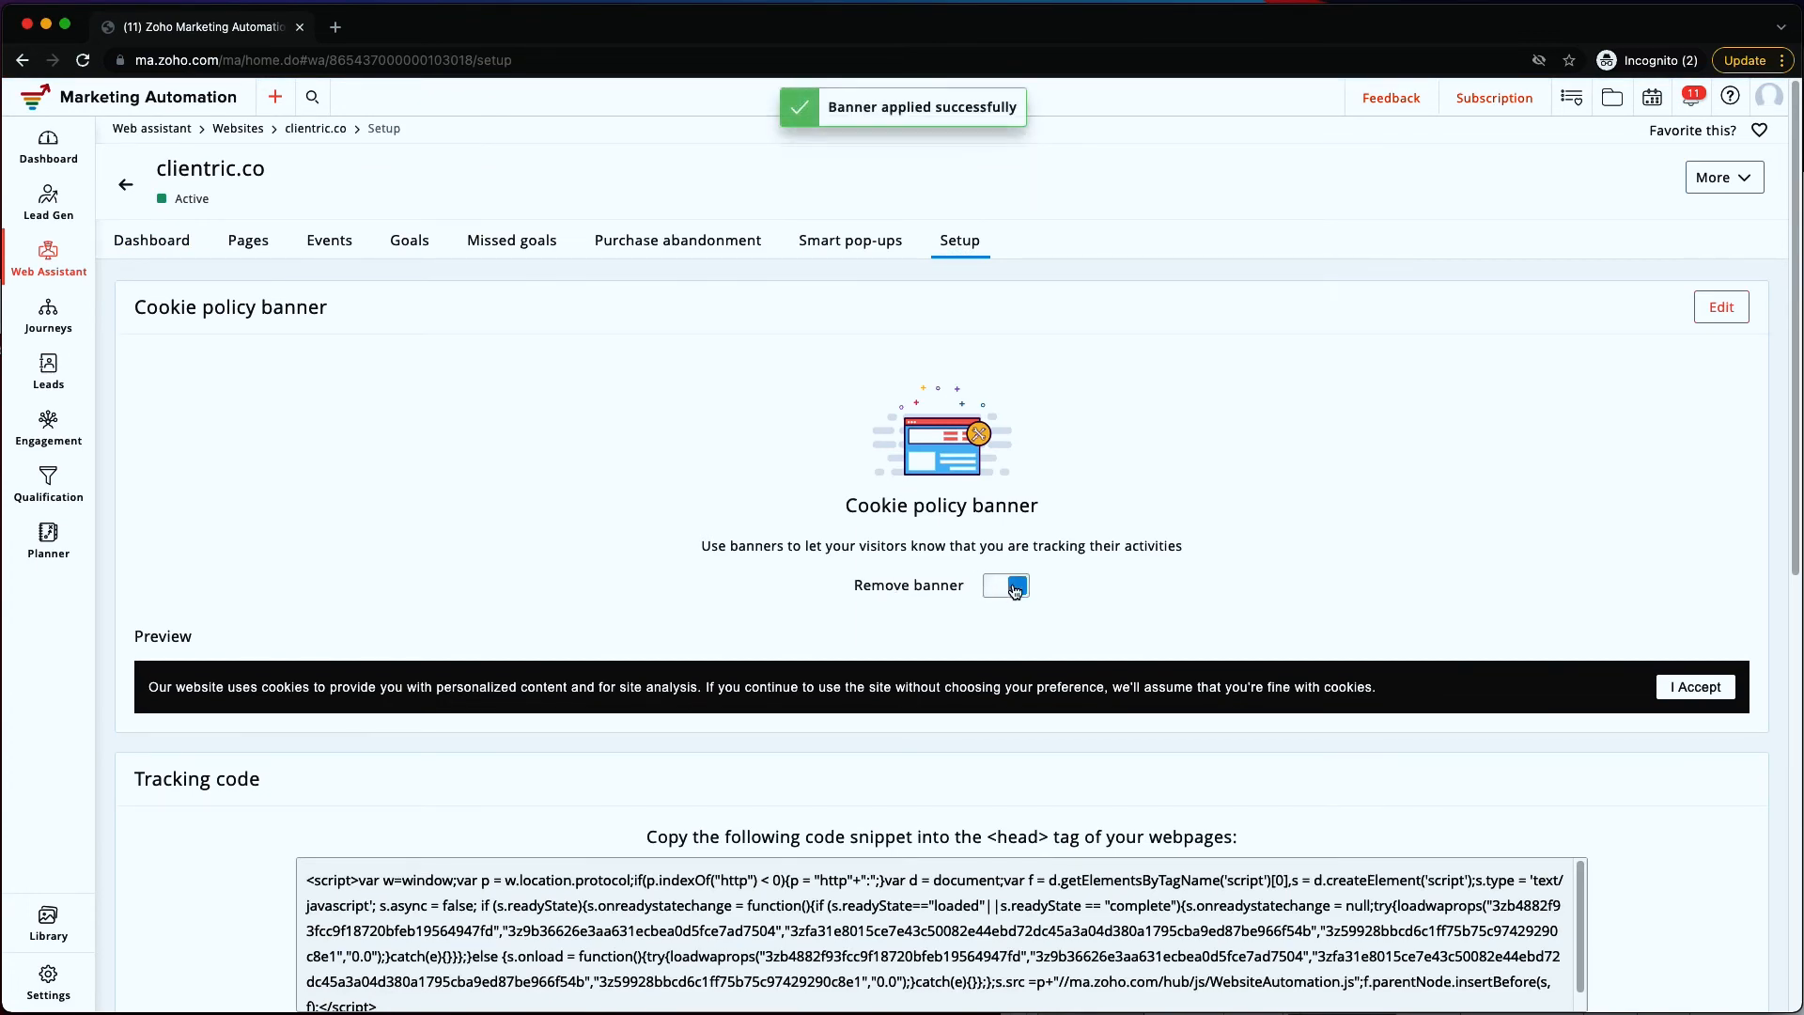
pyautogui.click(1005, 585)
pyautogui.click(1031, 306)
# - View the form for adding an alias domain to clientric.co and cancel it without entering a domain
pyautogui.scroll(-8, 889, 495)
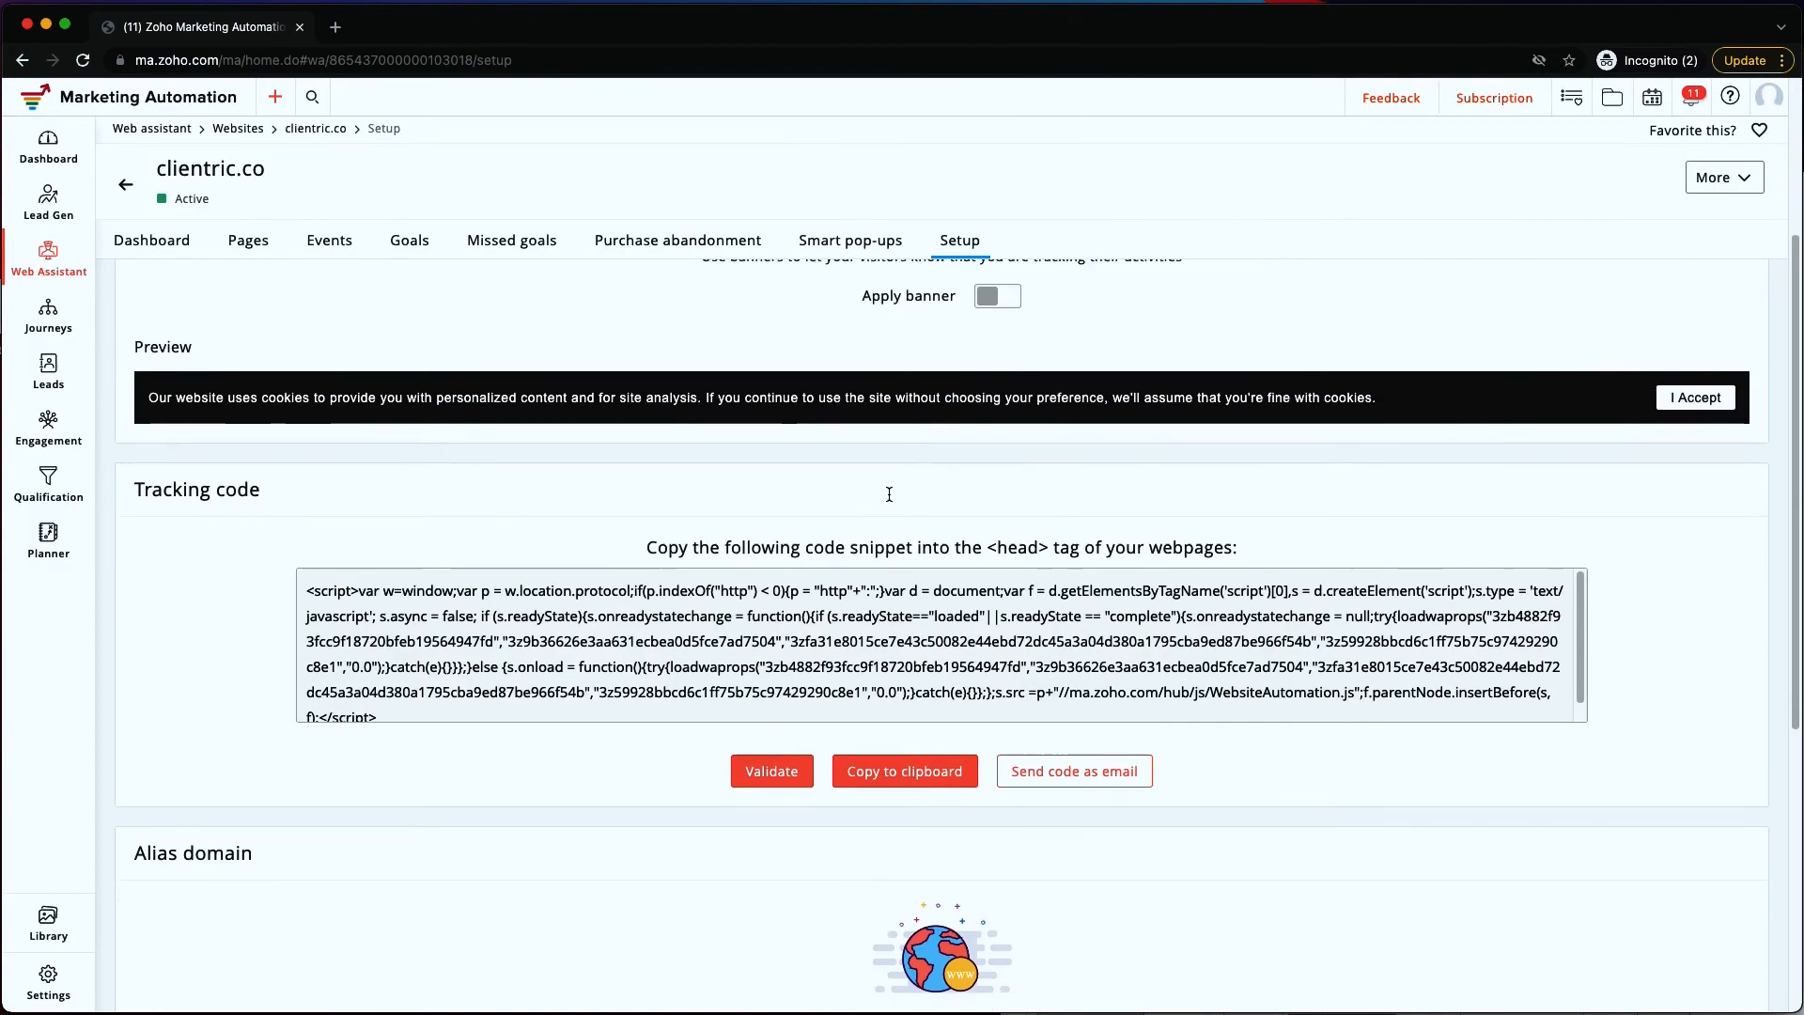
pyautogui.scroll(-1, 889, 495)
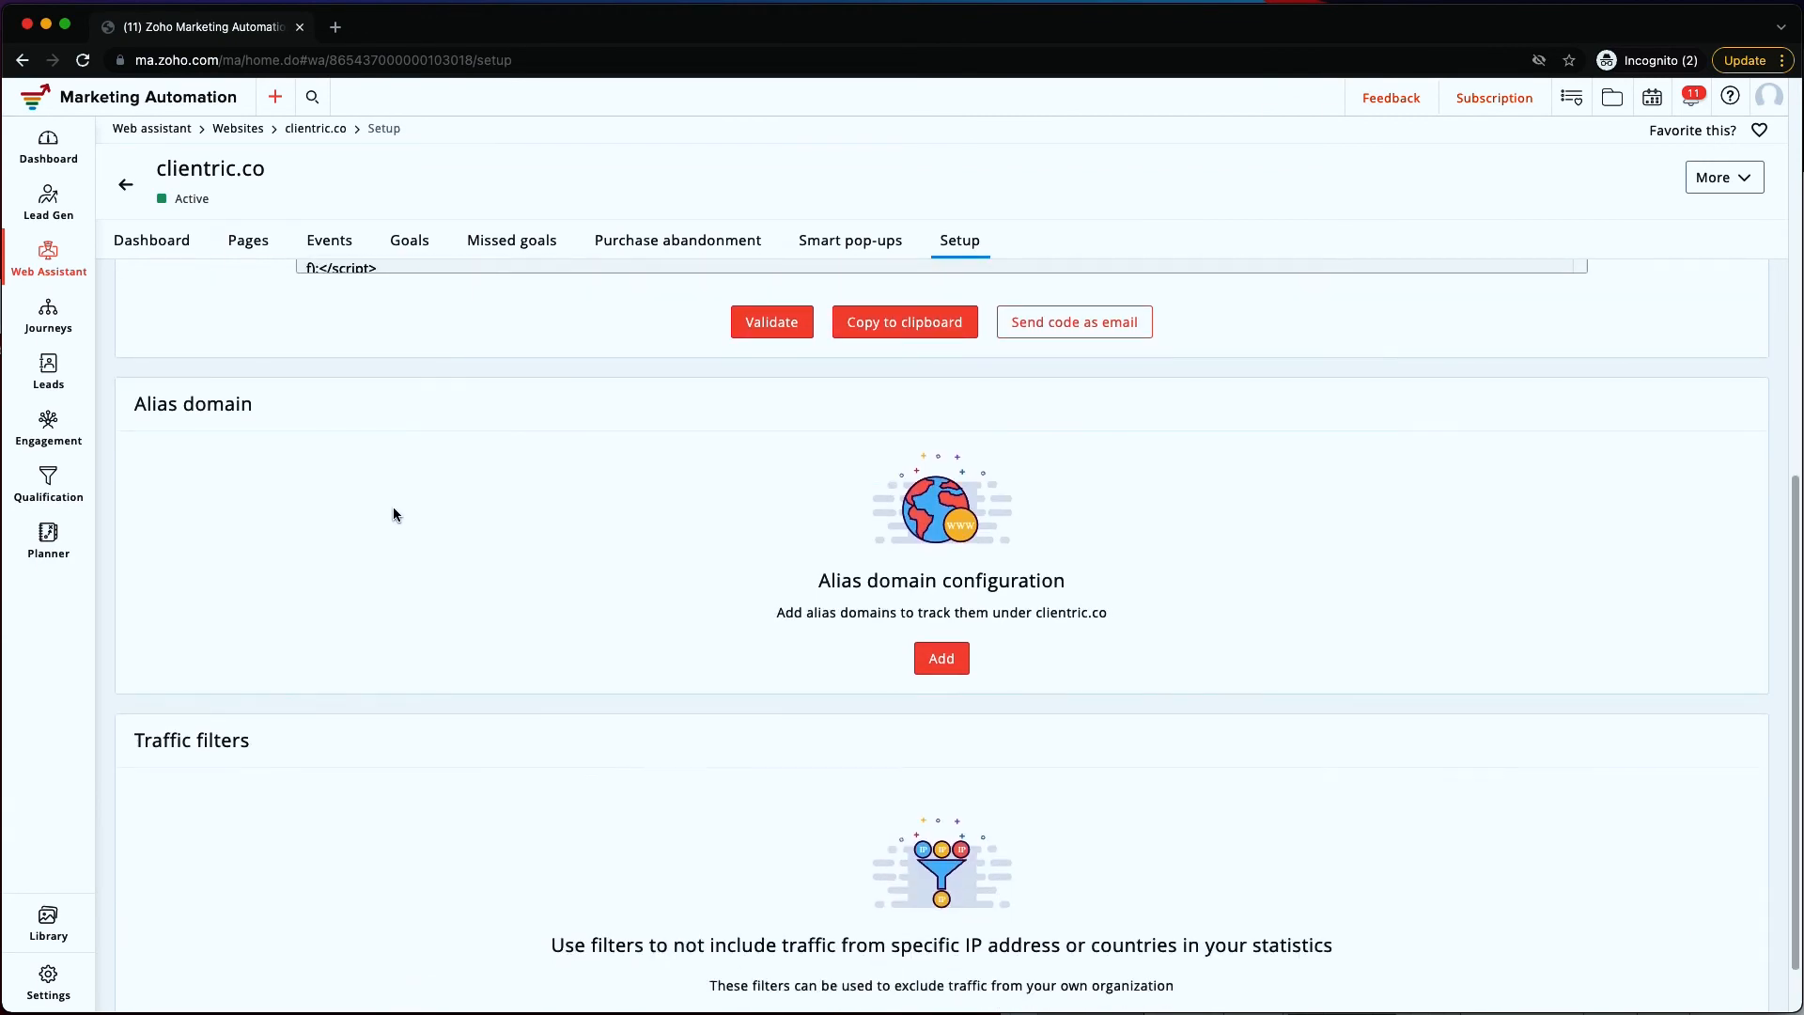
pyautogui.click(927, 666)
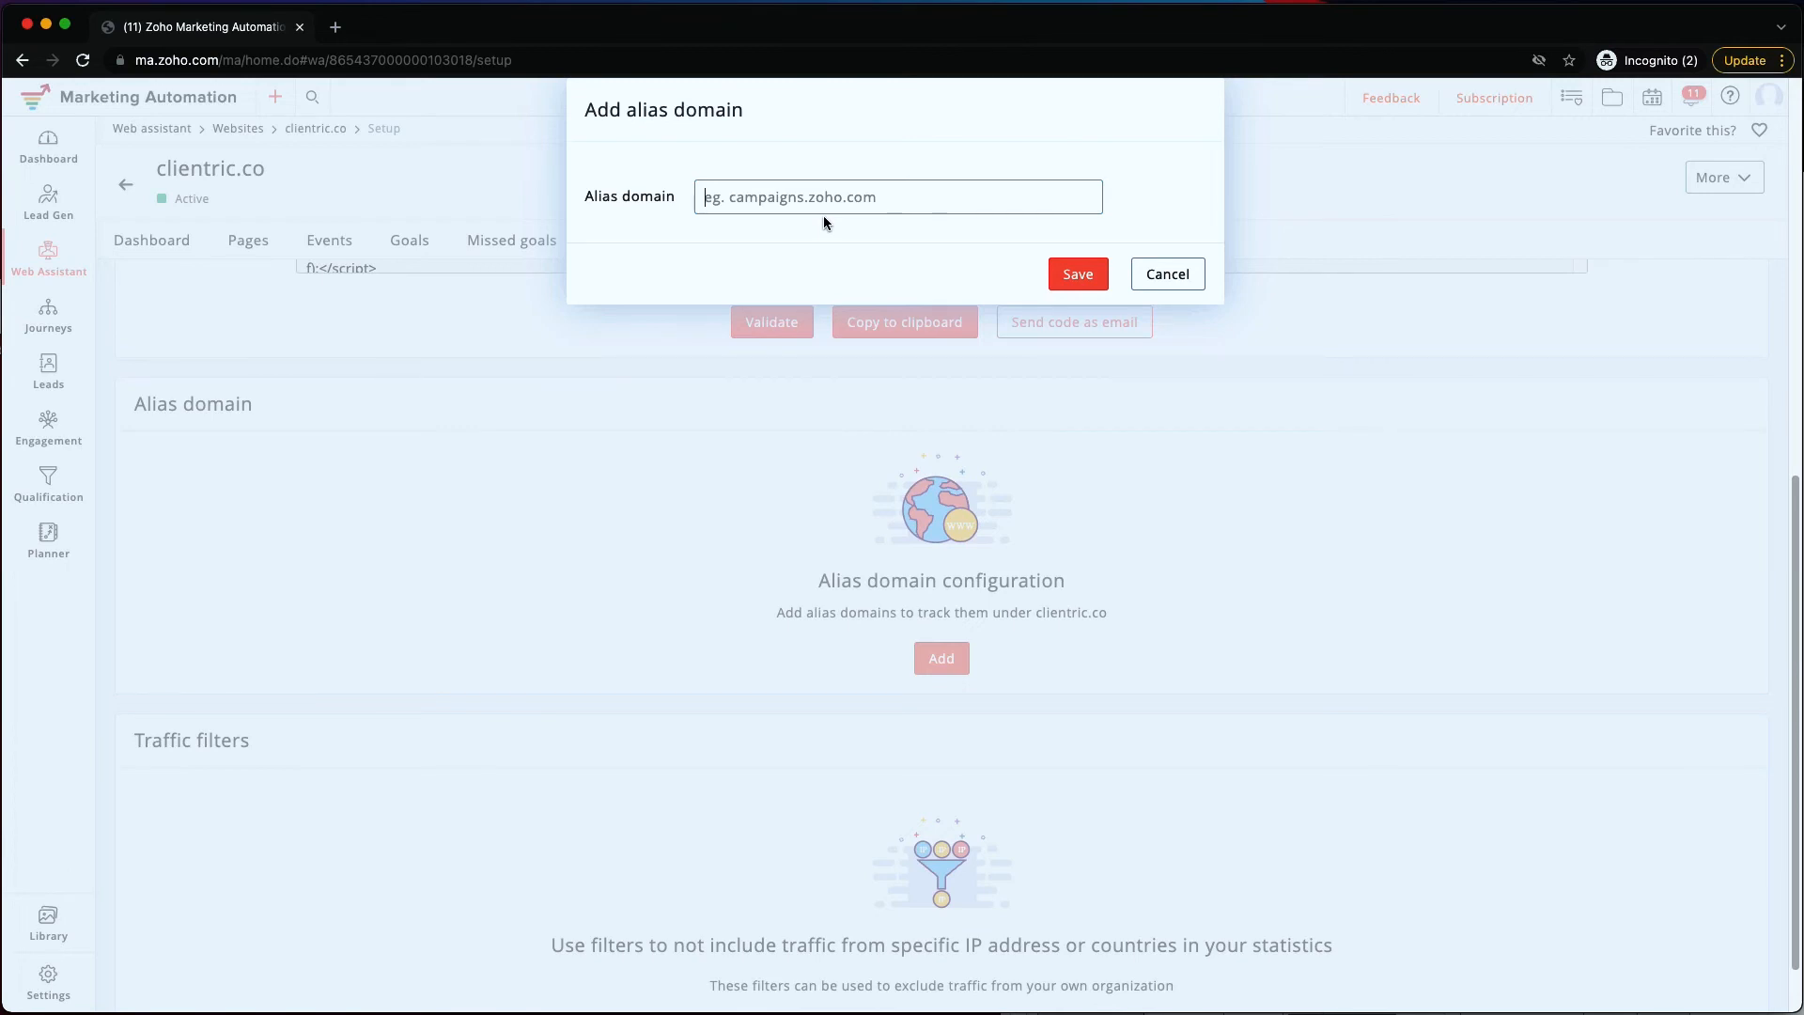
pyautogui.click(1168, 273)
pyautogui.scroll(-1, 662, 317)
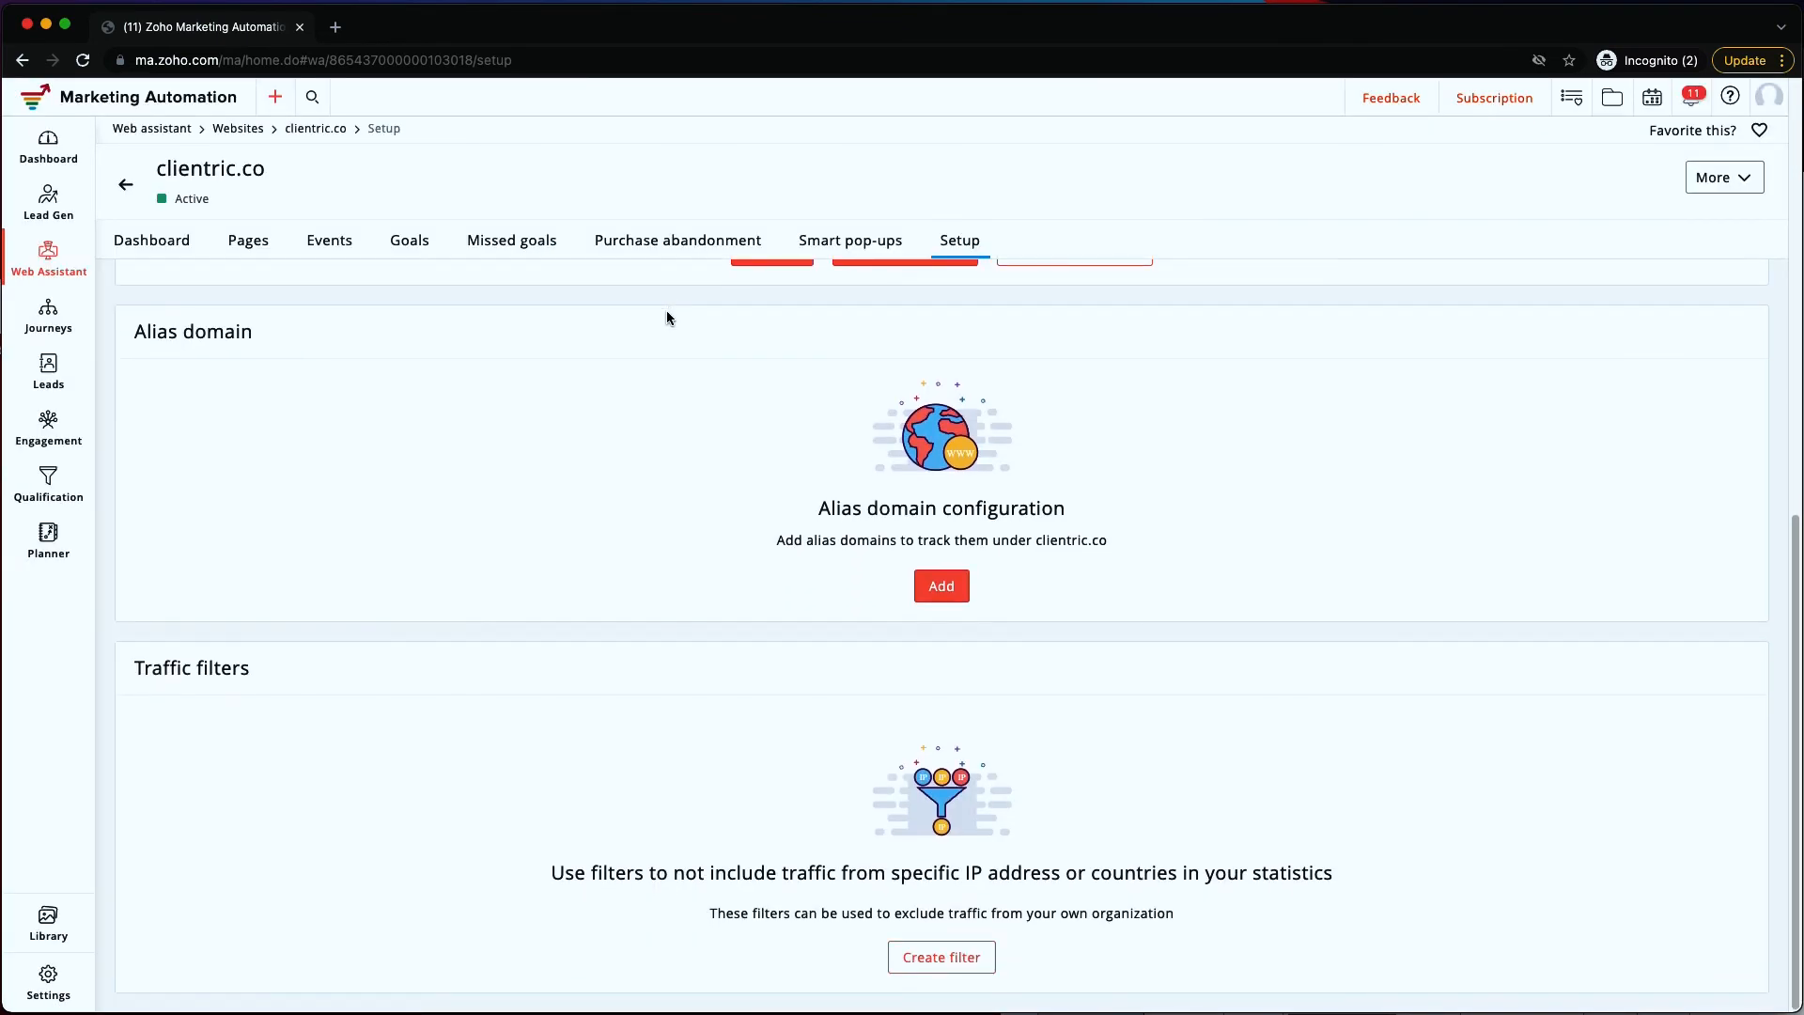